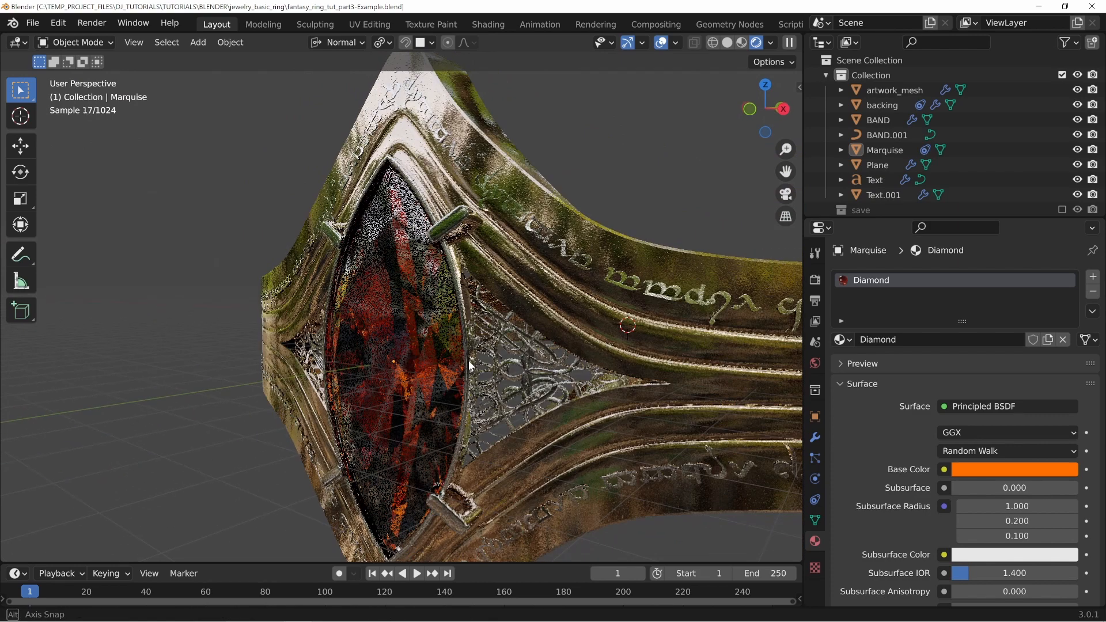
shift+middle_drag(562, 280, 537, 281)
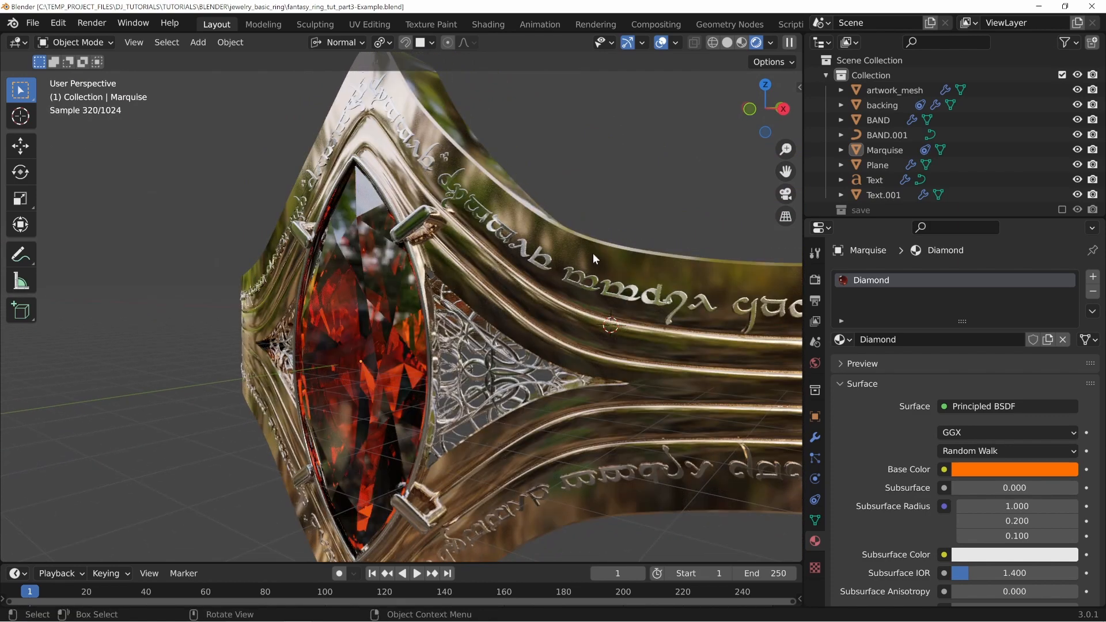
middle_drag(652, 295, 610, 214)
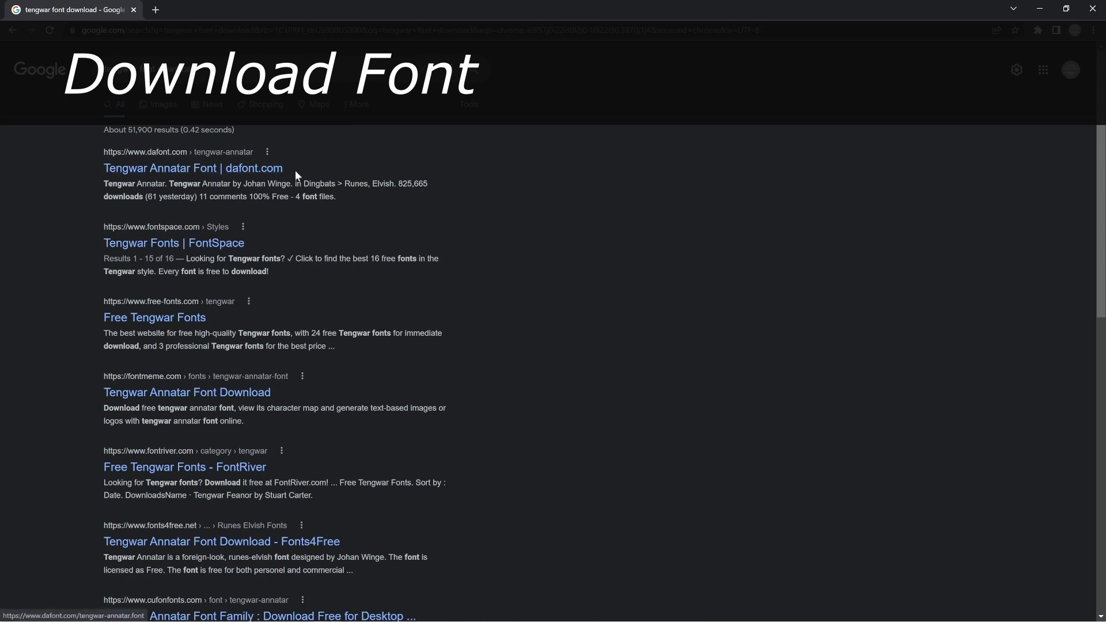
Open the Tengwar Annatar font page on dafont.com, dismiss the cookie notice and look over the font samples
click(161, 173)
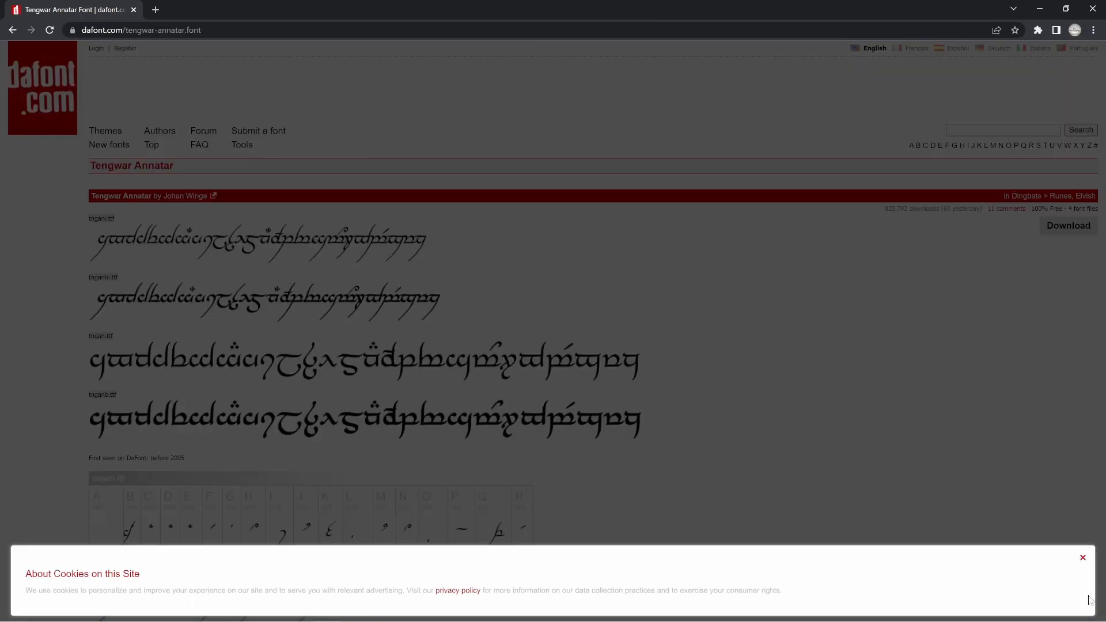
click(1082, 560)
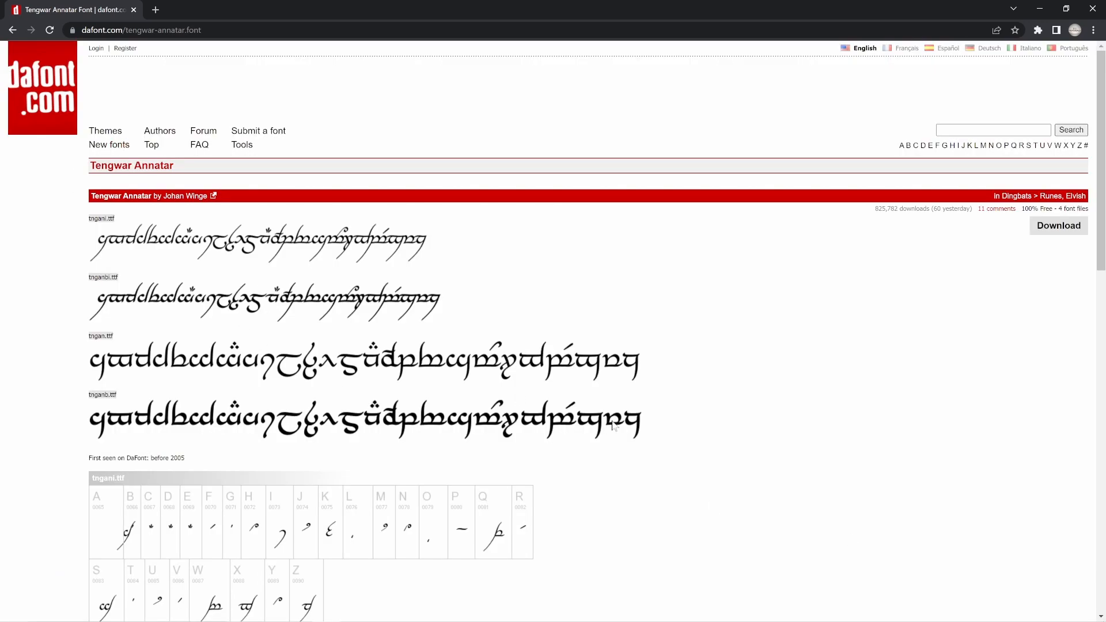
scroll(225, 175, down, 3)
scroll(206, 209, up, 3)
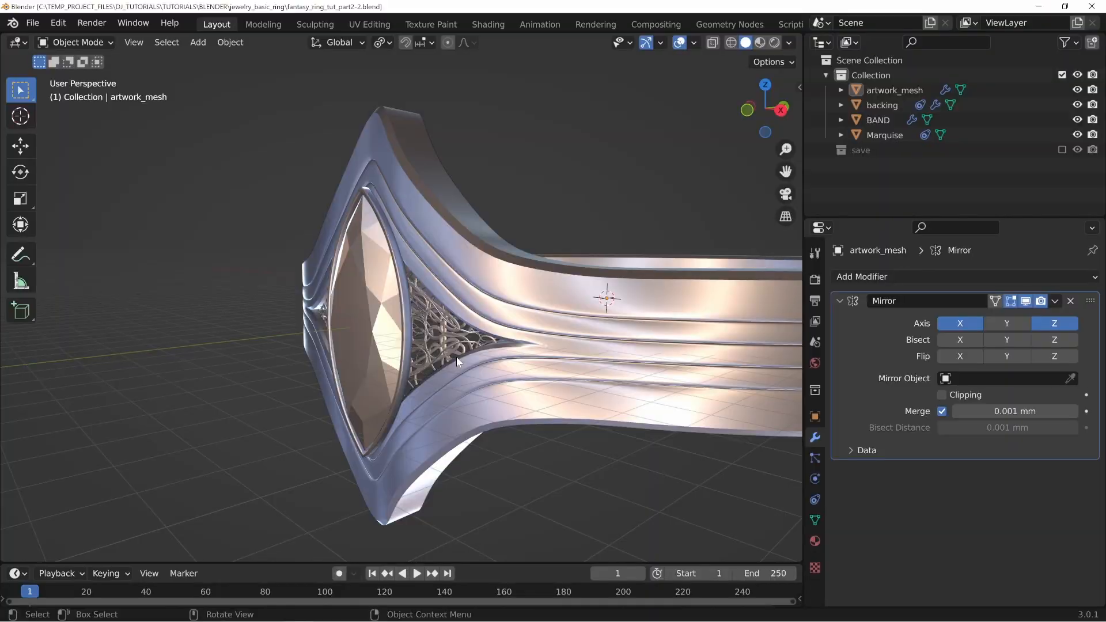
Examine the filigree on both sides of the marquise stone and the band around the stone's upper rim
middle_drag(456, 357, 461, 291)
scroll(526, 350, up, 4)
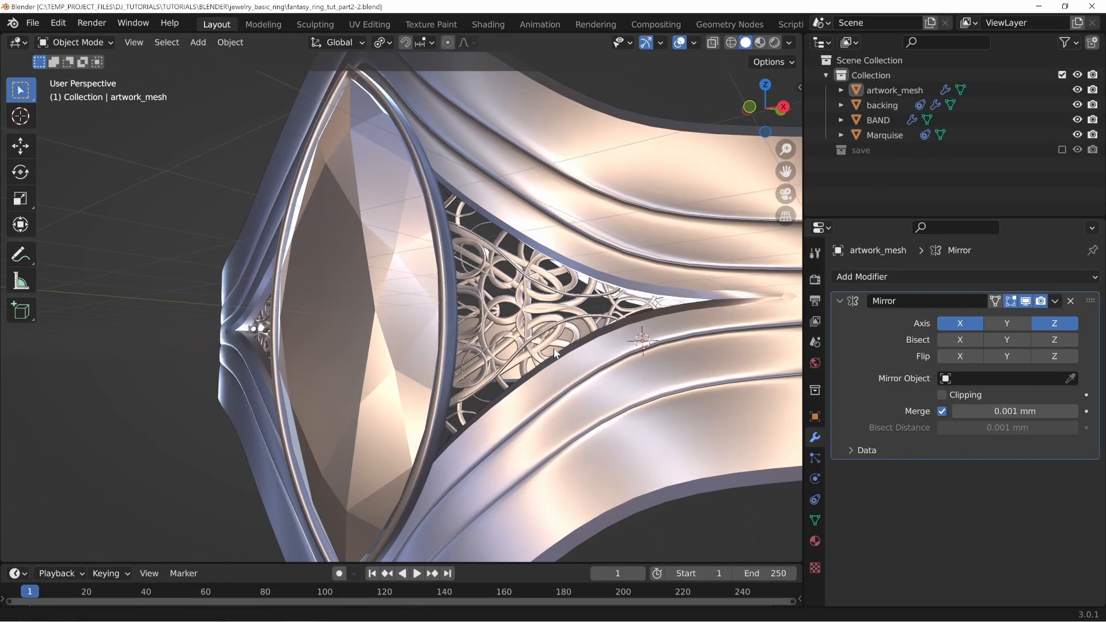
scroll(483, 337, up, 3)
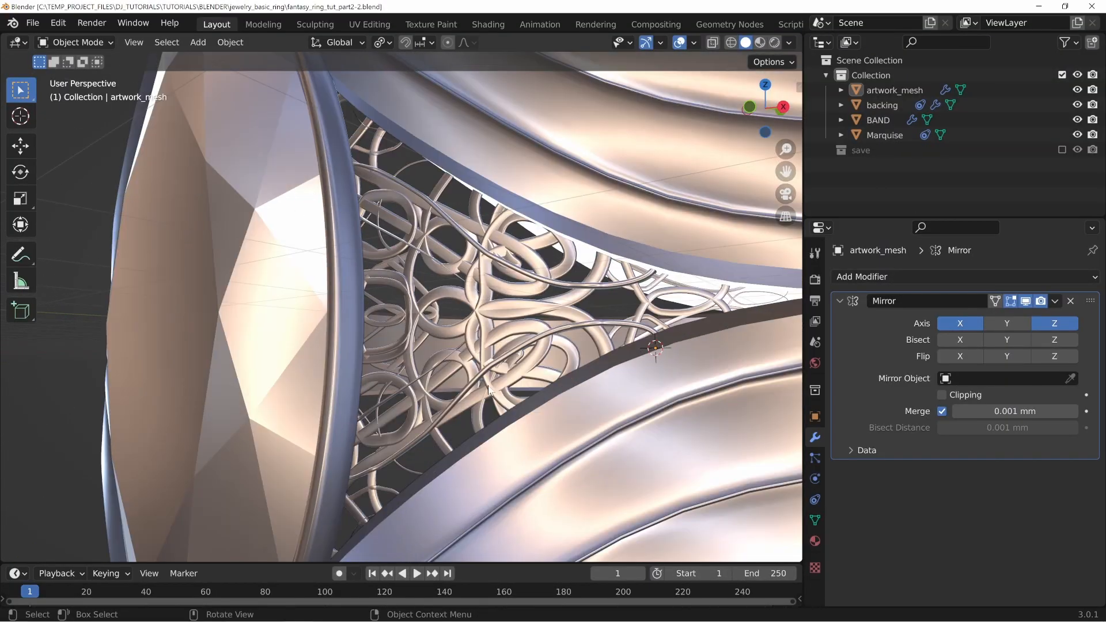
scroll(410, 254, down, 6)
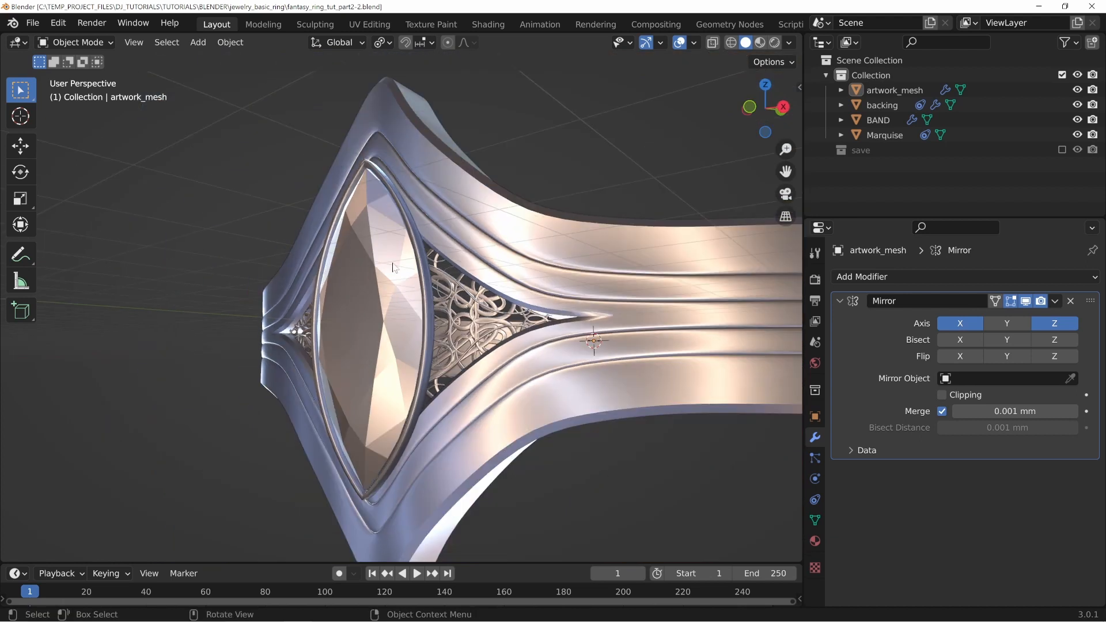
middle_drag(289, 329, 544, 306)
middle_drag(397, 265, 454, 302)
scroll(471, 319, down, 5)
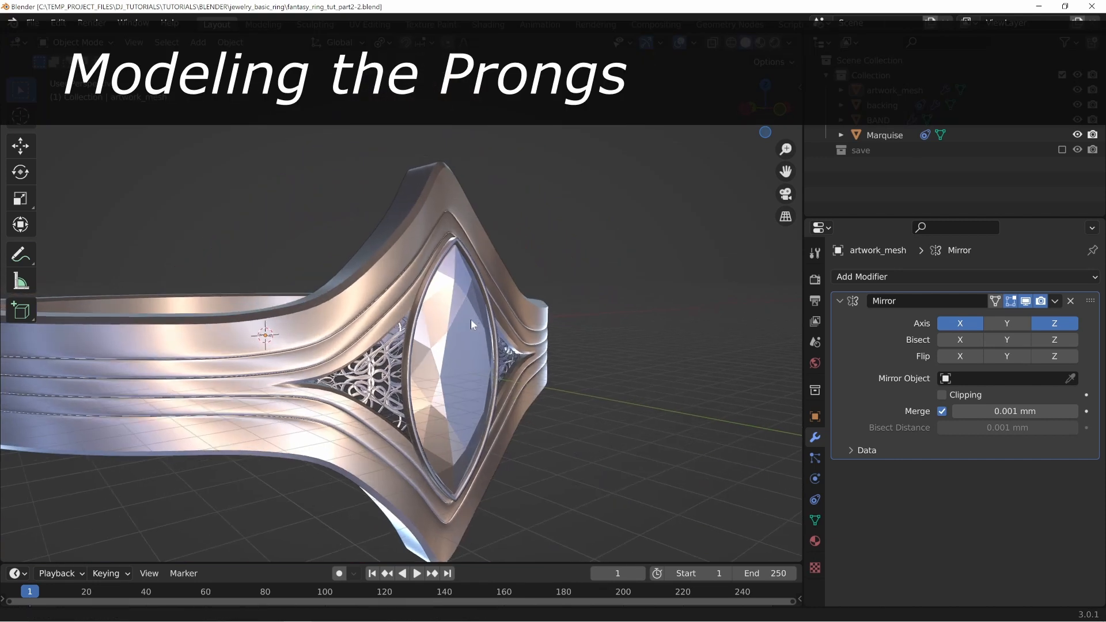
scroll(507, 334, up, 4)
middle_drag(507, 333, 446, 328)
scroll(434, 337, up, 2)
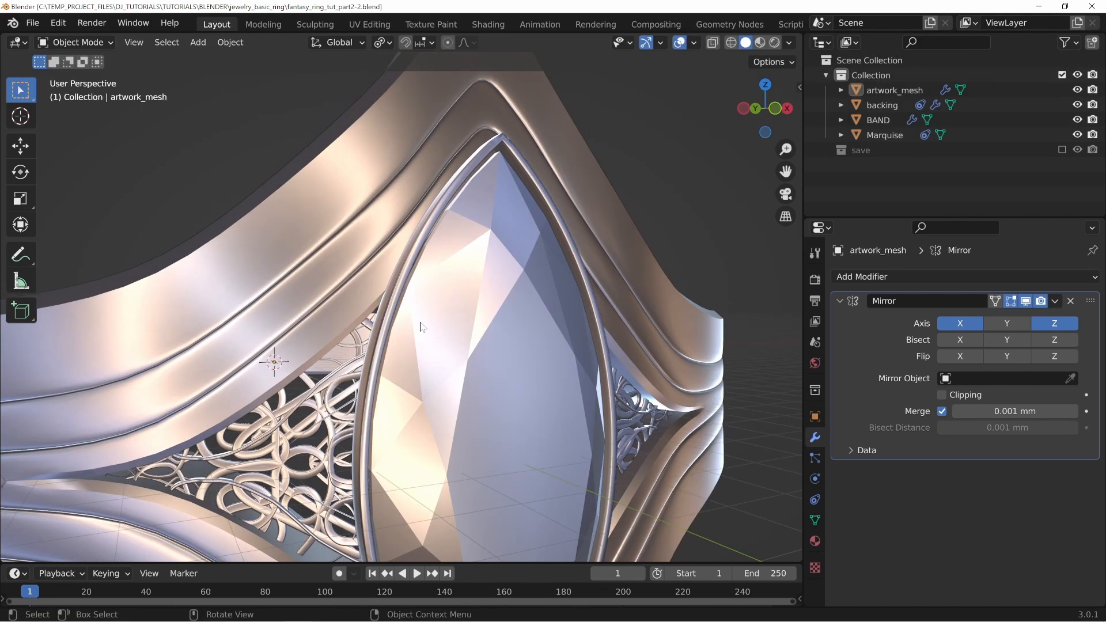
shift+middle_drag(420, 282, 484, 258)
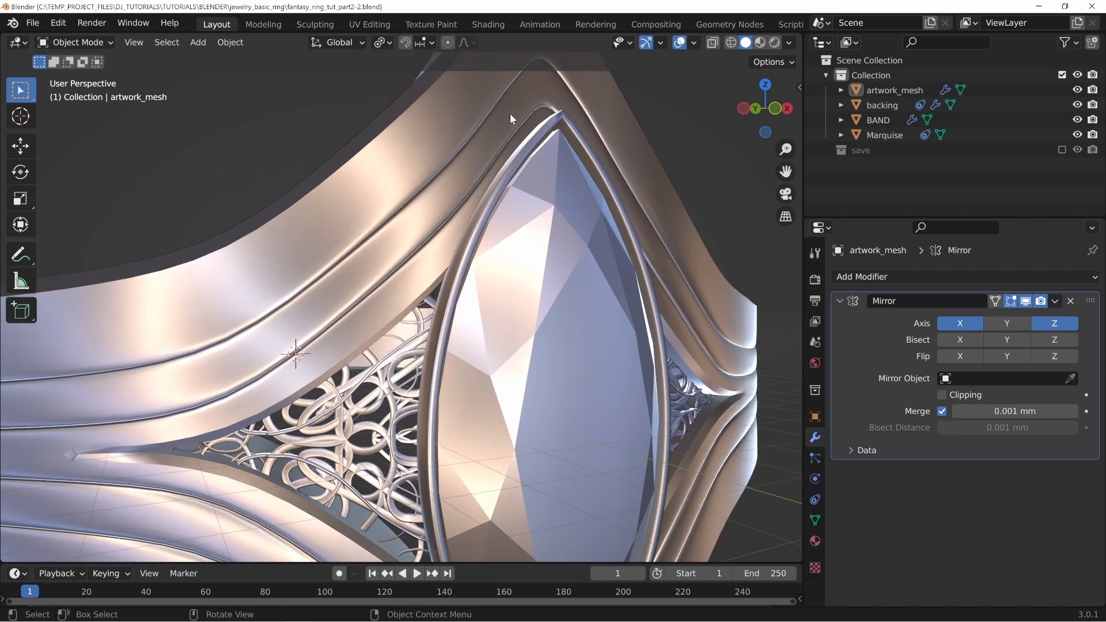
middle_drag(348, 295, 492, 219)
middle_drag(396, 273, 466, 186)
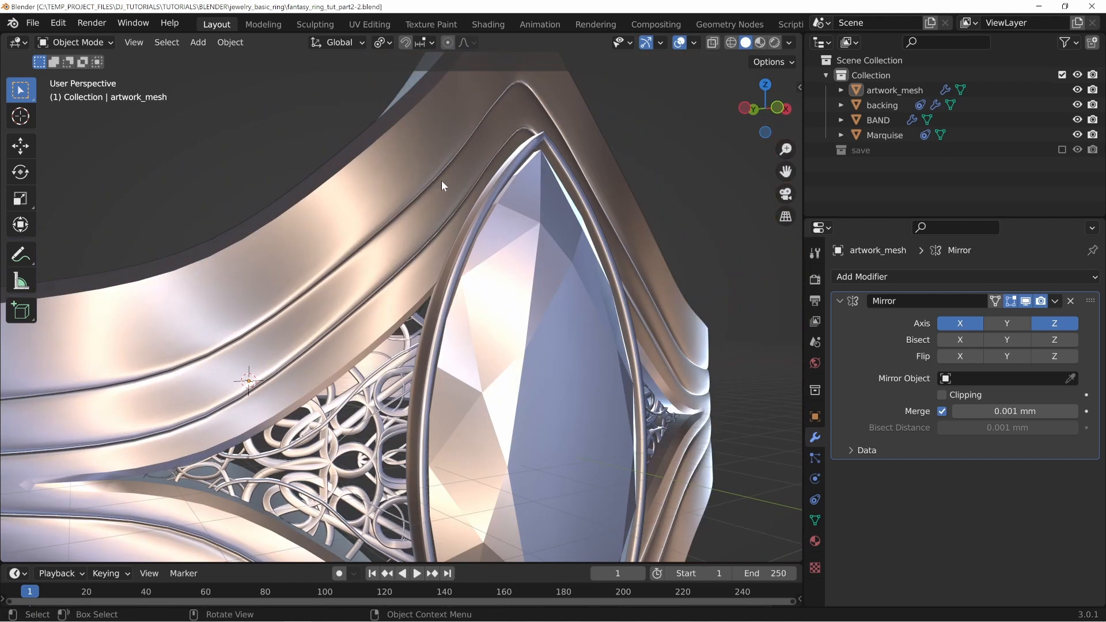
scroll(426, 290, down, 5)
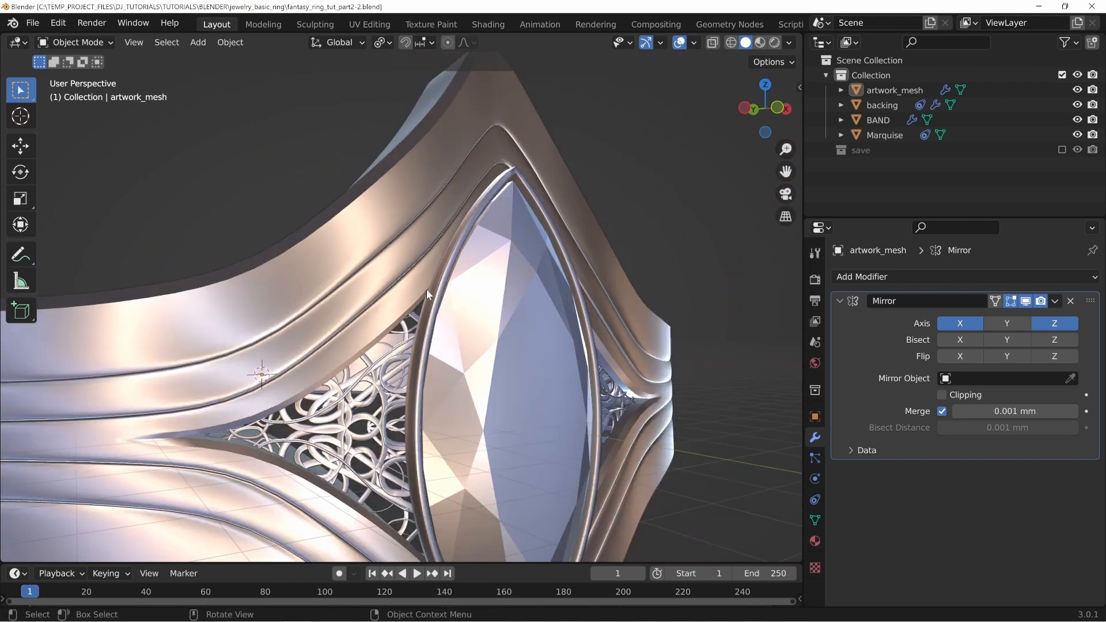
Select the ring band, collapse its Mirror settings and hide its Subdivision and Bevel modifiers in the viewport
click(386, 198)
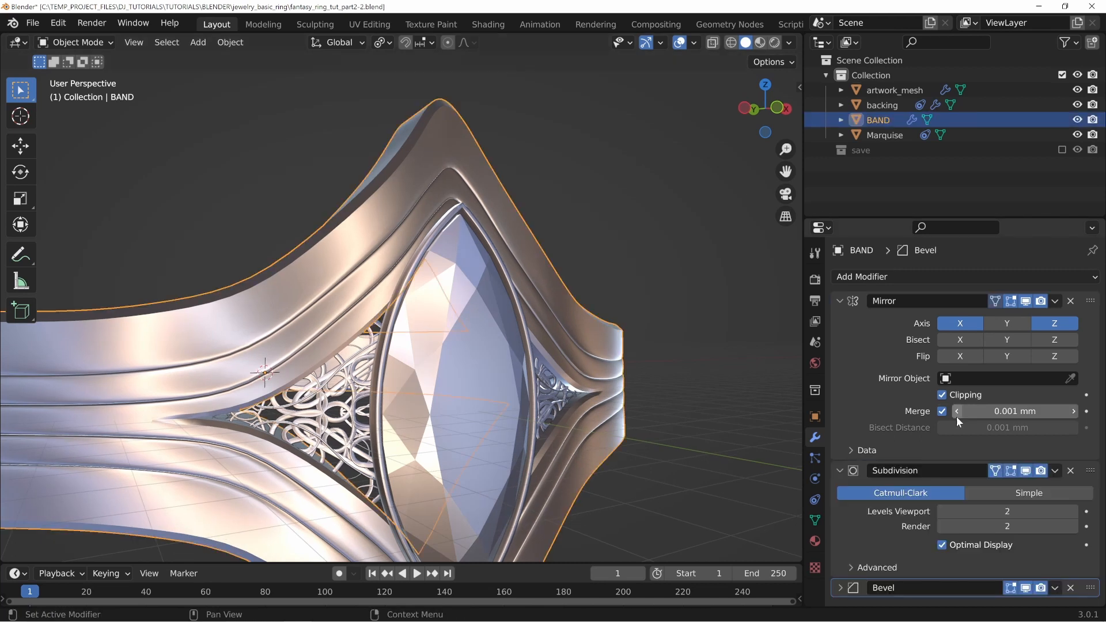
click(841, 300)
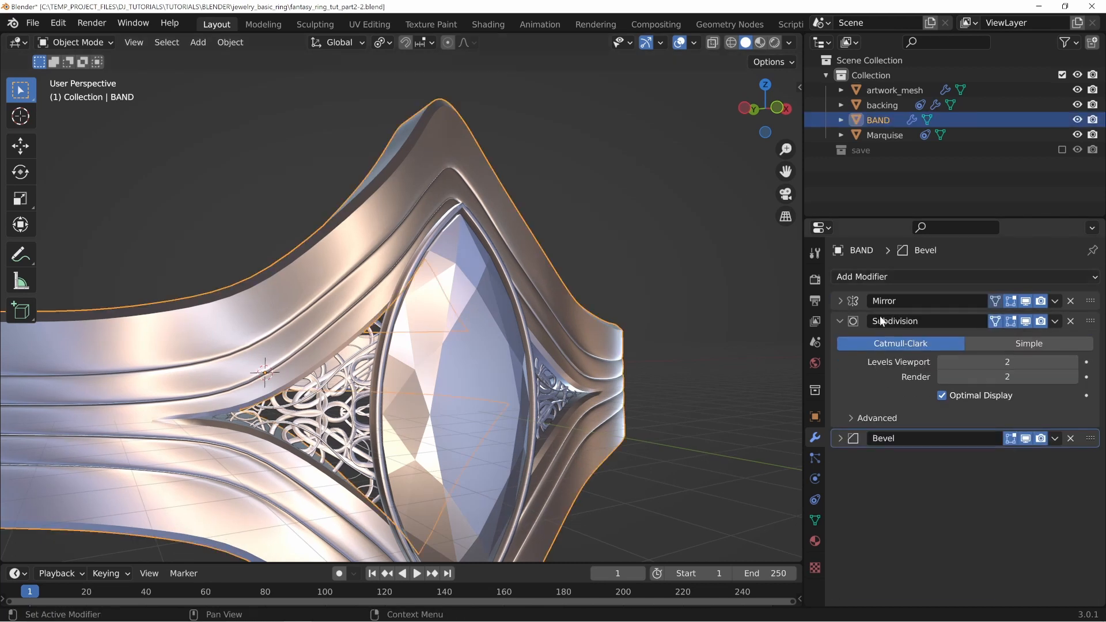
click(1026, 321)
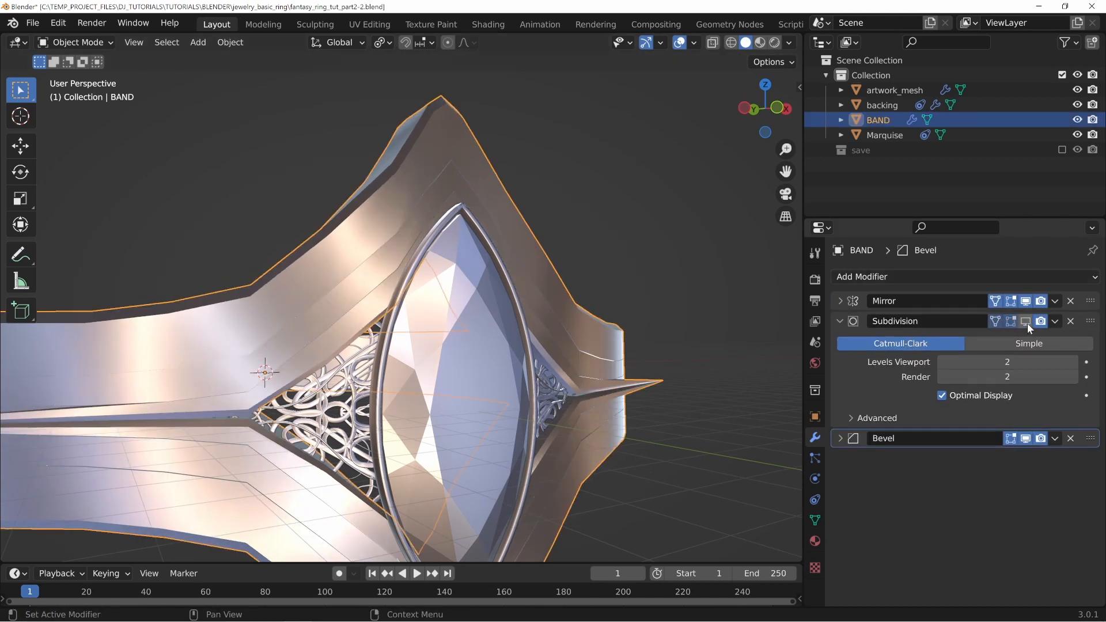
click(1026, 438)
Place the 3D cursor on the band surface beside the upper-left rim of the marquise stone
middle_drag(576, 420, 355, 306)
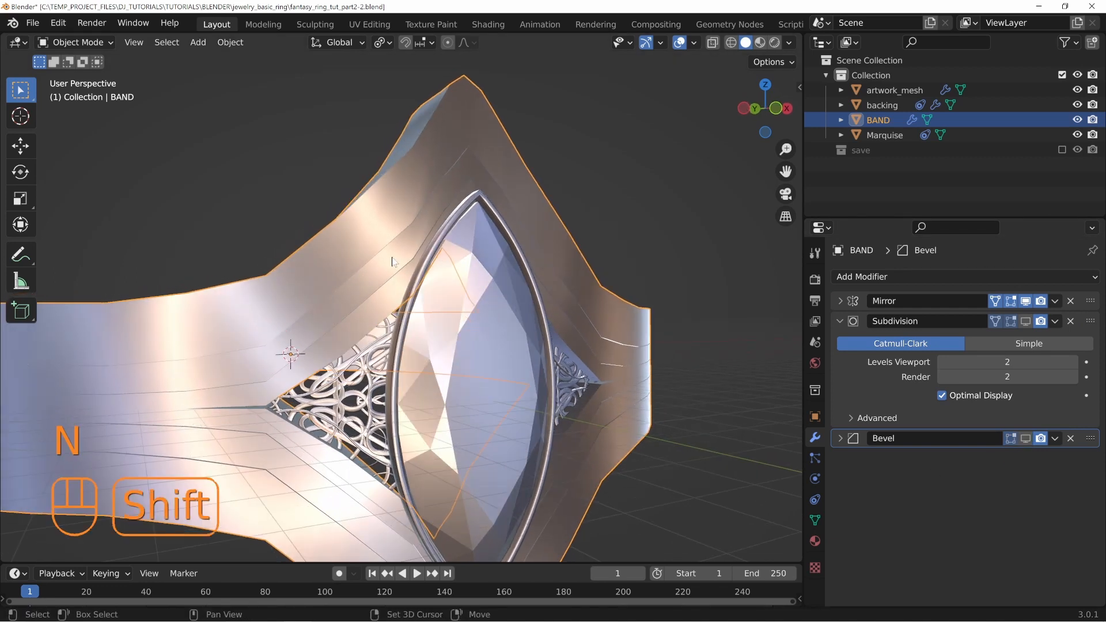
shift+right_click(379, 275)
middle_drag(455, 301, 397, 279)
scroll(389, 279, up, 3)
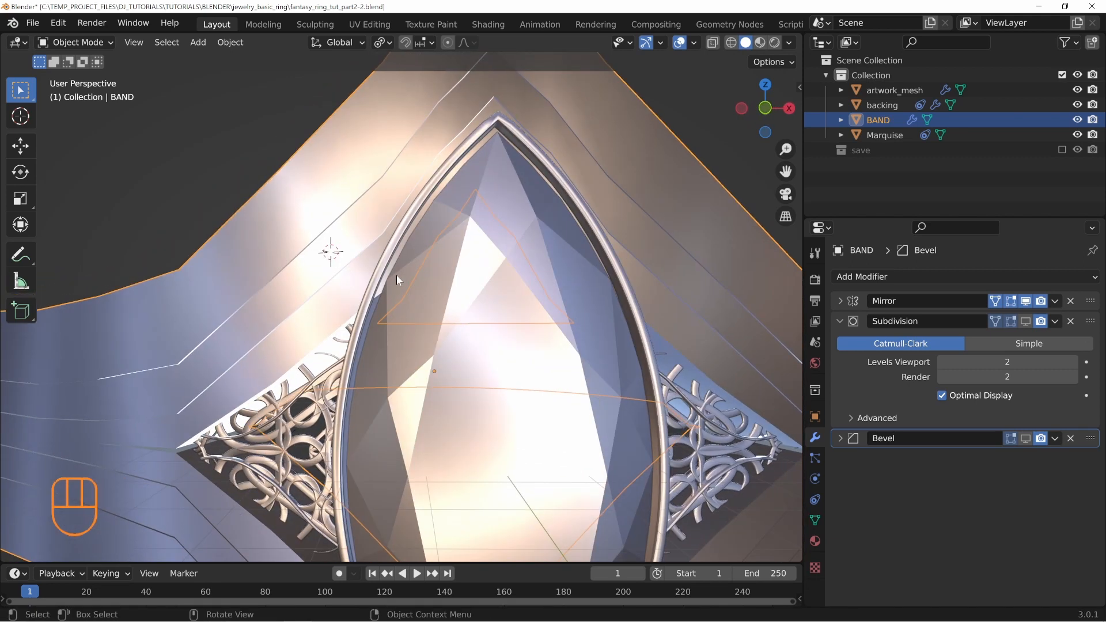
Inspect the band around the marquise stone and the 3D cursor's position beside its upper rim
shift+middle_drag(470, 249, 427, 292)
scroll(437, 293, up, 3)
shift+middle_drag(416, 280, 400, 309)
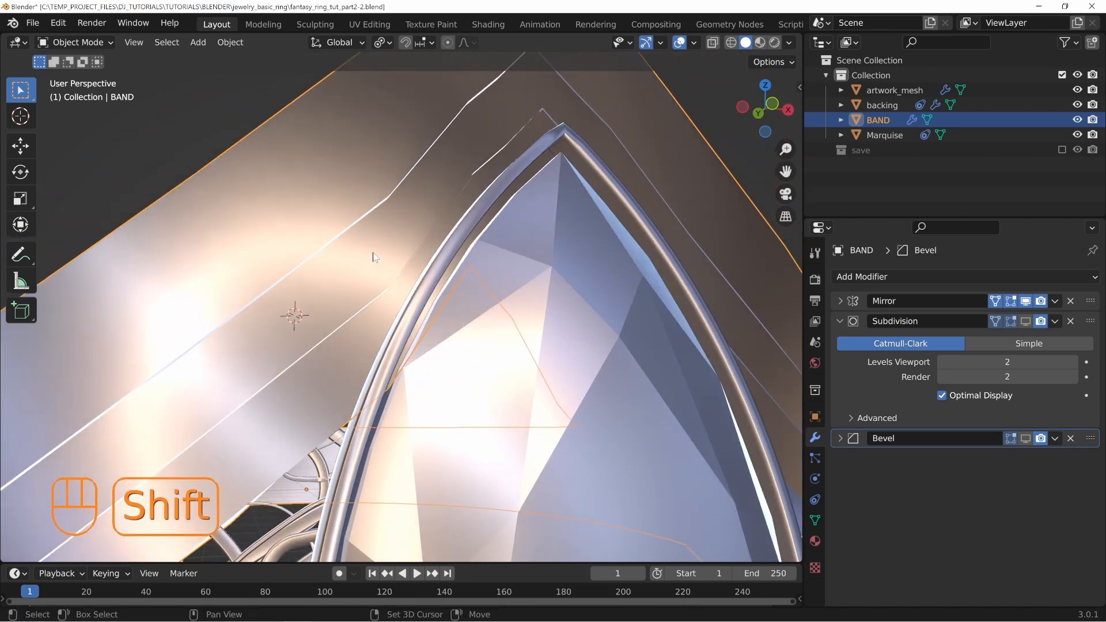
middle_drag(373, 250, 438, 320)
scroll(438, 319, down, 2)
shift+middle_drag(420, 272, 389, 310)
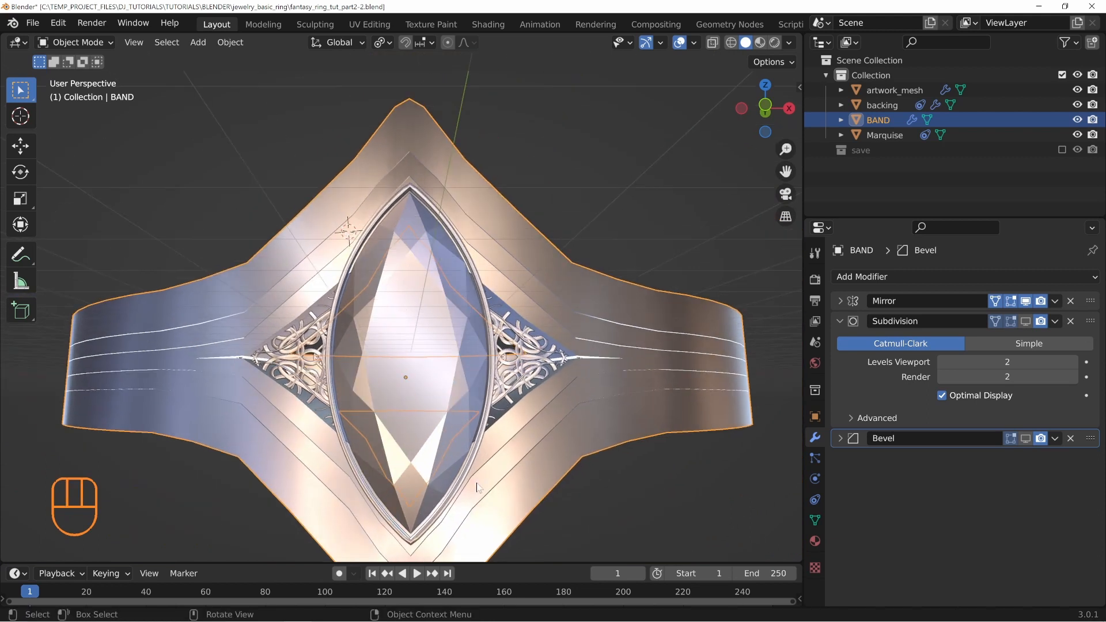
scroll(299, 260, up, 5)
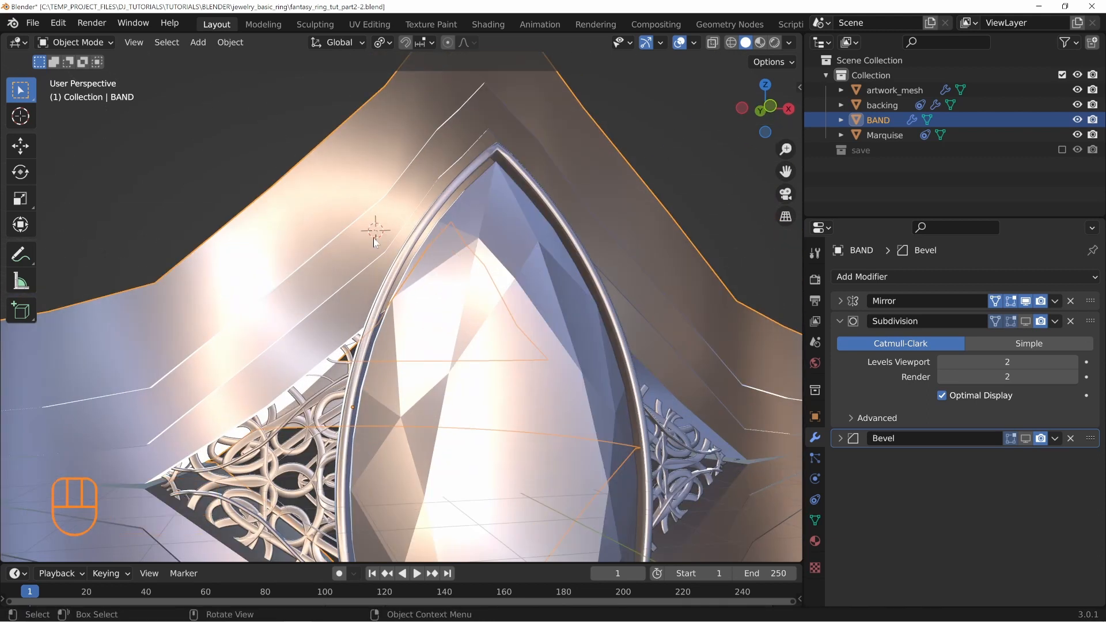
scroll(369, 236, down, 4)
Add a mesh plane at the 3D cursor beside the stone's upper rim
key(shift+a)
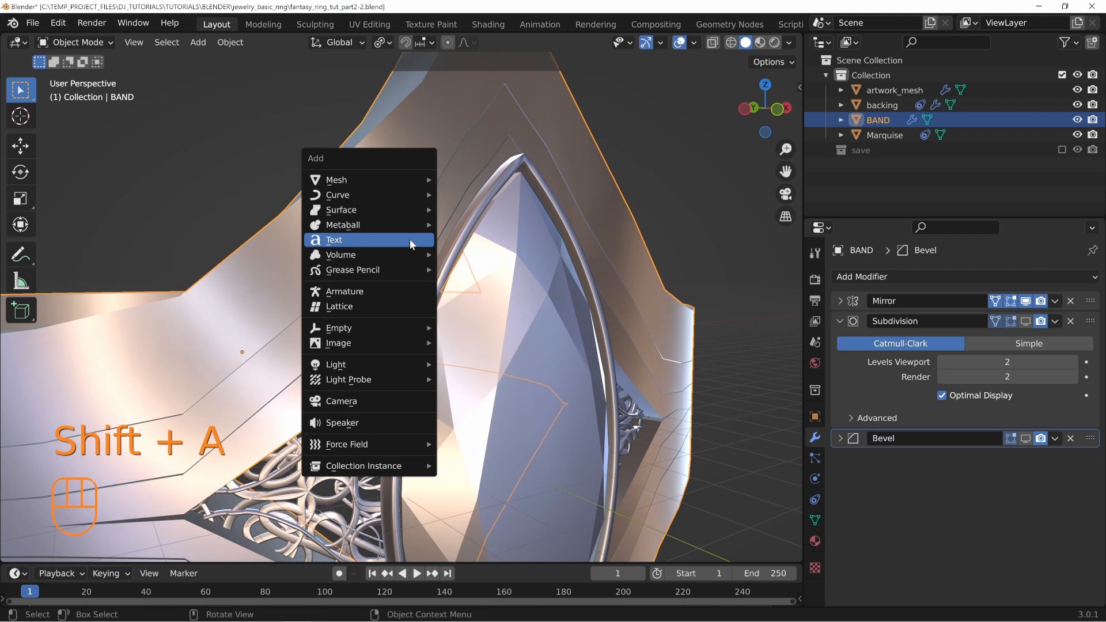
mouse_move(390, 172)
click(503, 178)
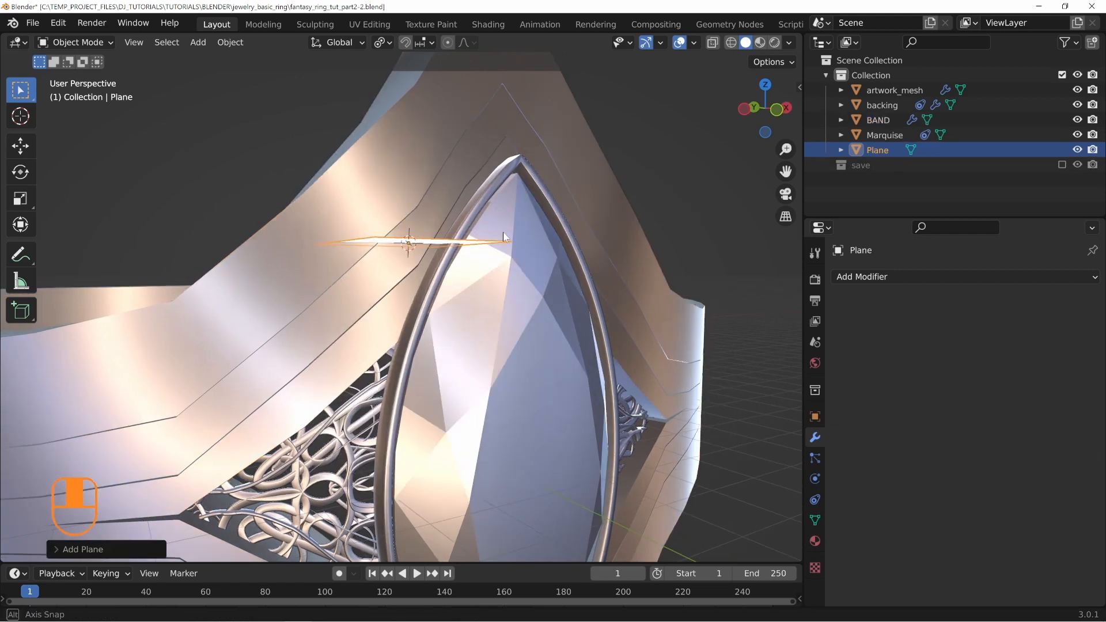
key(KP_Decimal)
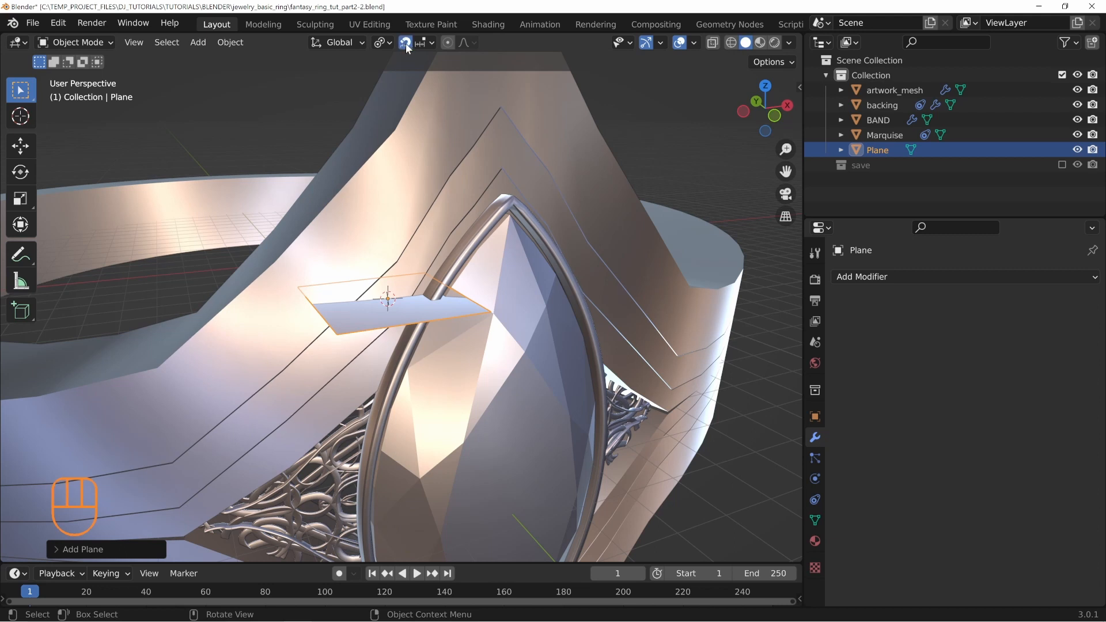
Set snapping to Face with Center as the snap point, Align Rotation to Target enabled, and Rotate also affected
click(425, 43)
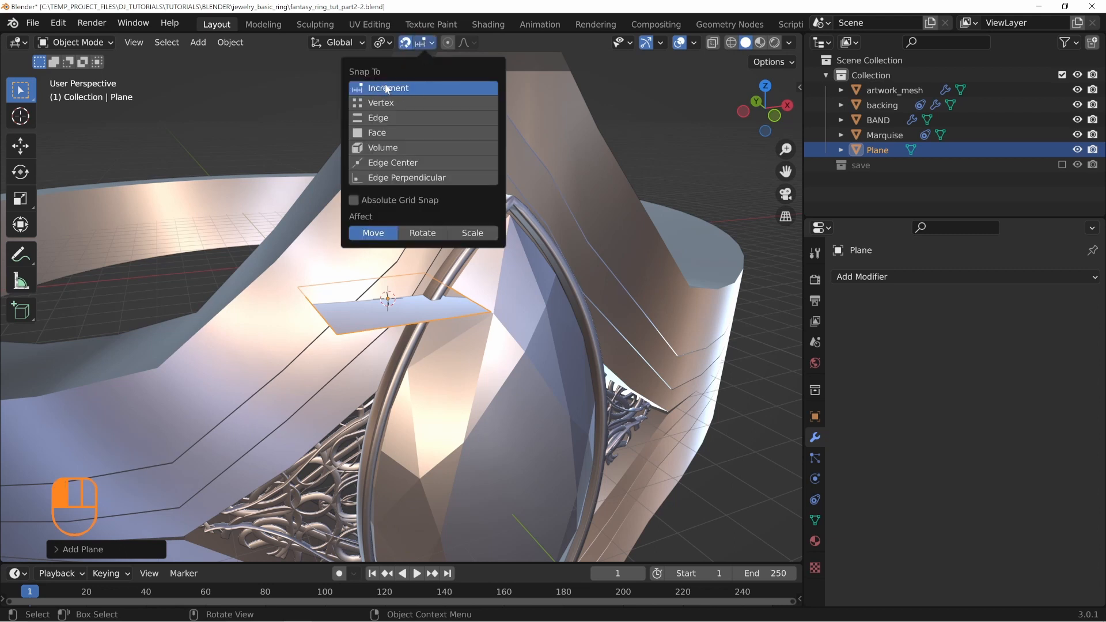
click(420, 43)
click(389, 134)
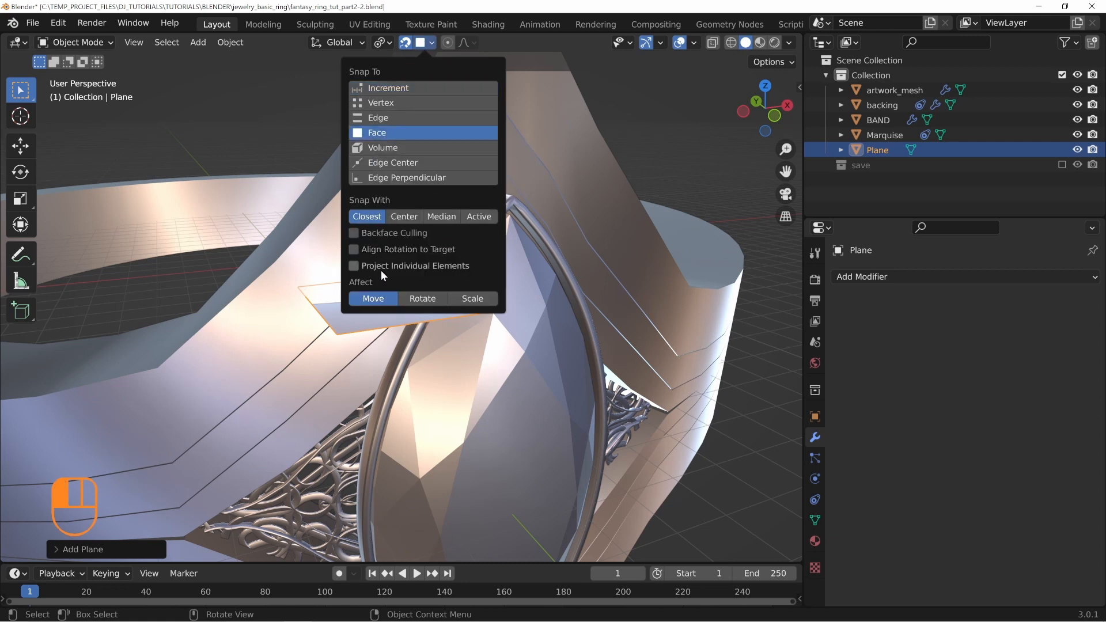
click(353, 249)
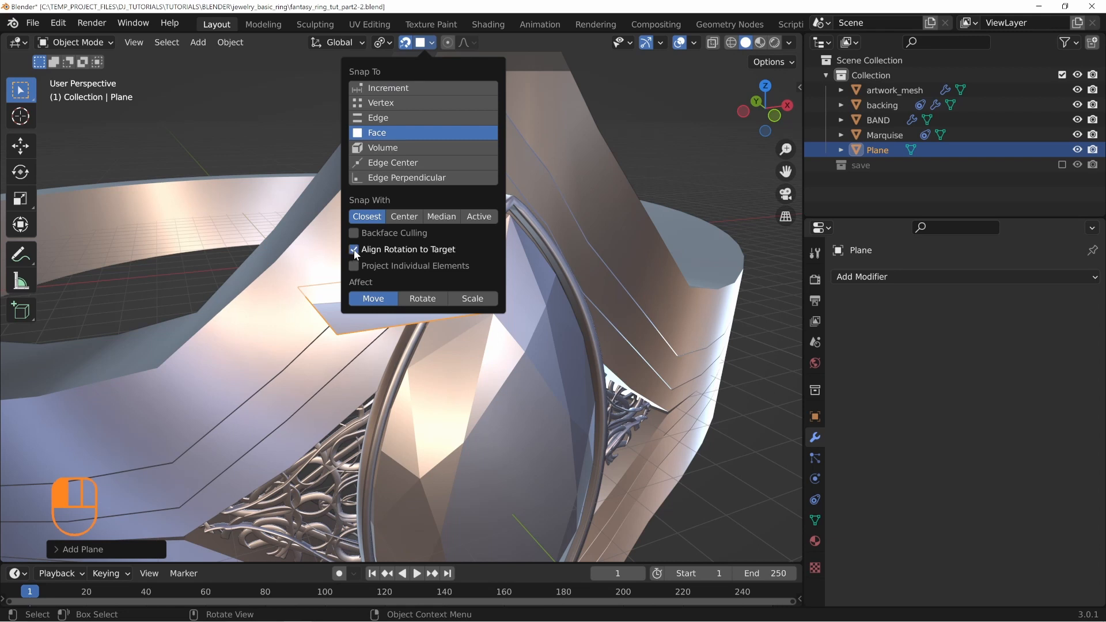
click(431, 301)
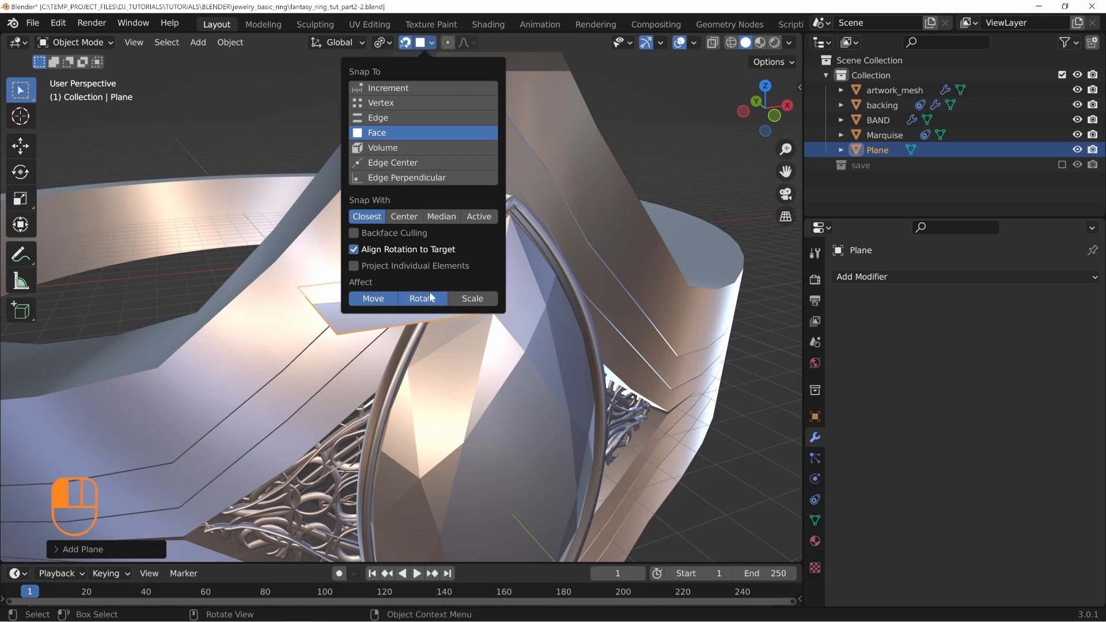
click(402, 216)
Enter Edit Mode on the plane and snap its face onto the band surface beside the stone's upper-left rim
middle_drag(427, 282, 411, 317)
key(Tab)
scroll(383, 295, up, 3)
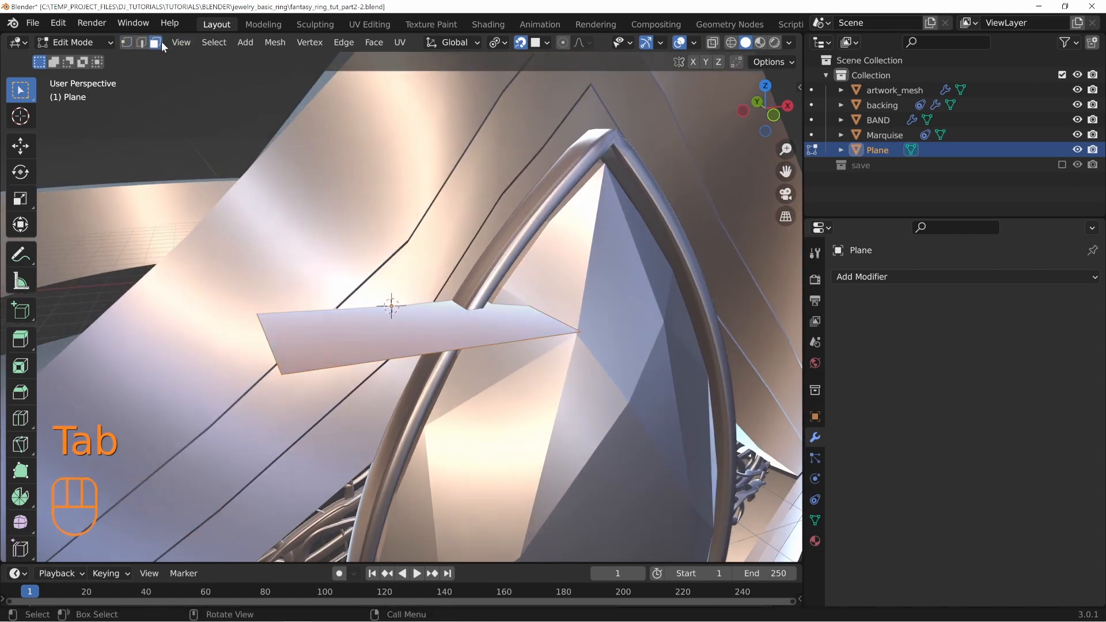
key(g)
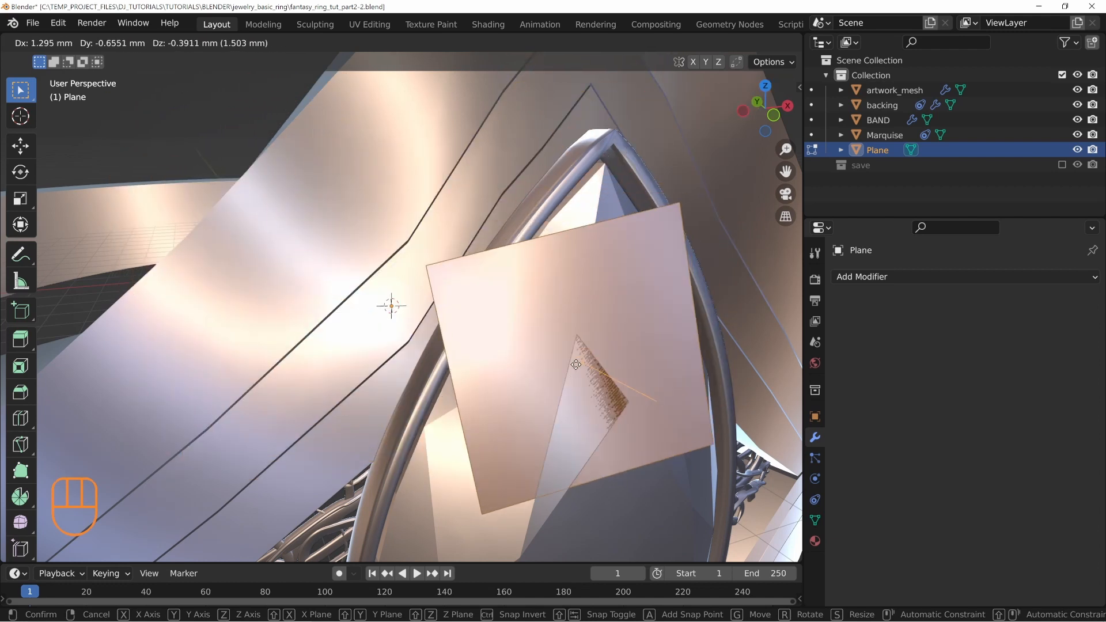
right_click(421, 363)
shift+middle_drag(414, 385, 459, 267)
scroll(459, 267, down, 5)
key(g)
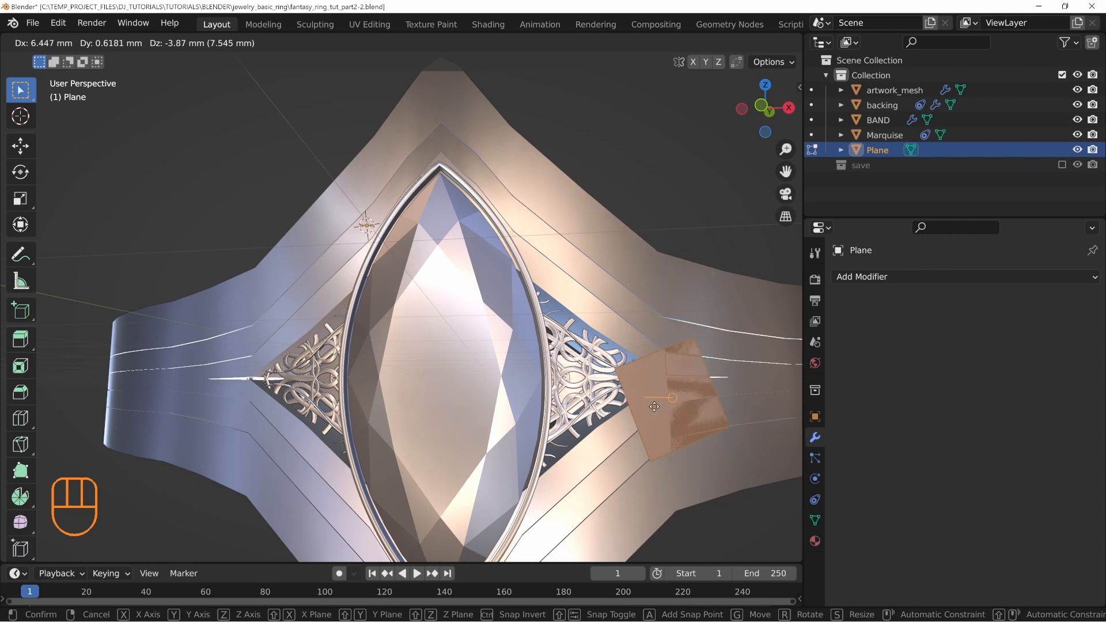
click(405, 257)
Scale the plane's face to about 0.16 of its size and snap it onto the band near the stone's upper-left rim
scroll(458, 259, up, 4)
middle_drag(405, 257, 444, 319)
key(g)
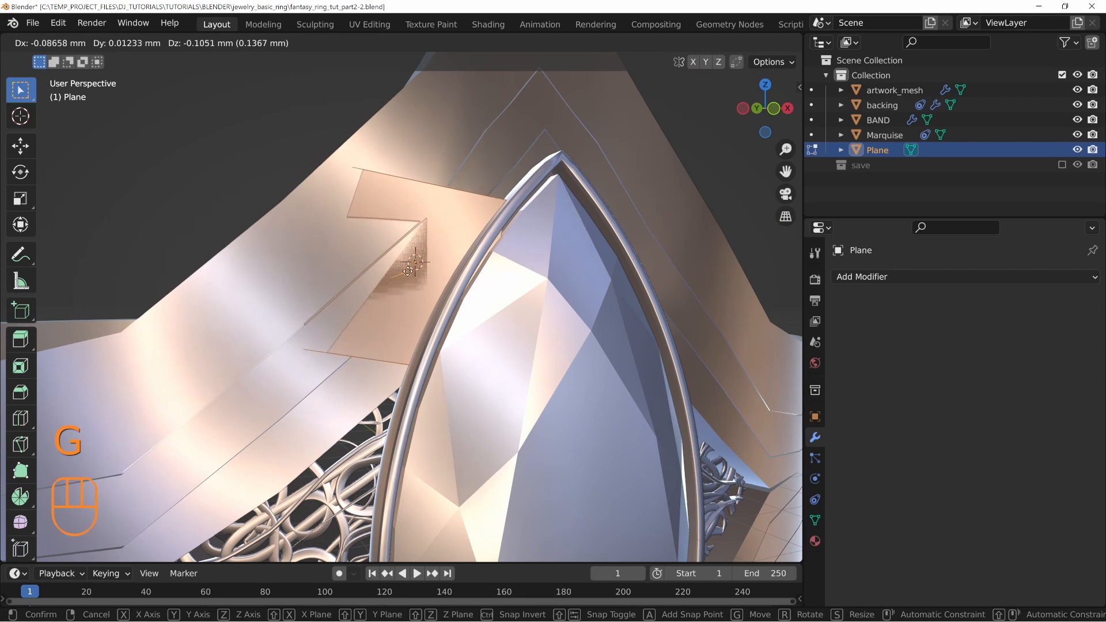
click(410, 265)
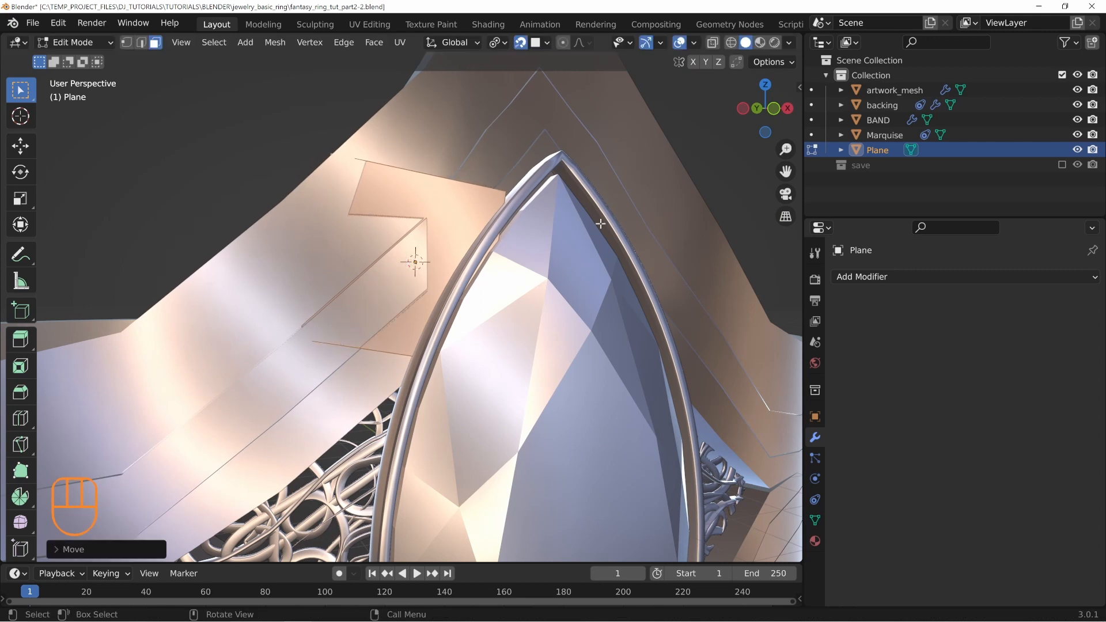
key(s)
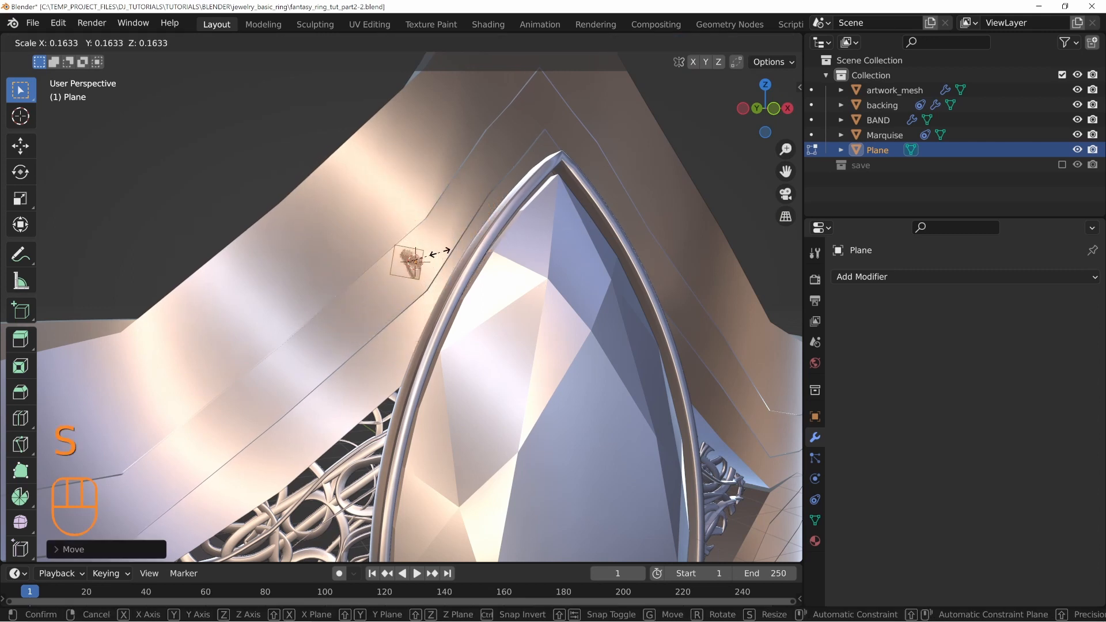
click(425, 255)
key(g)
click(415, 261)
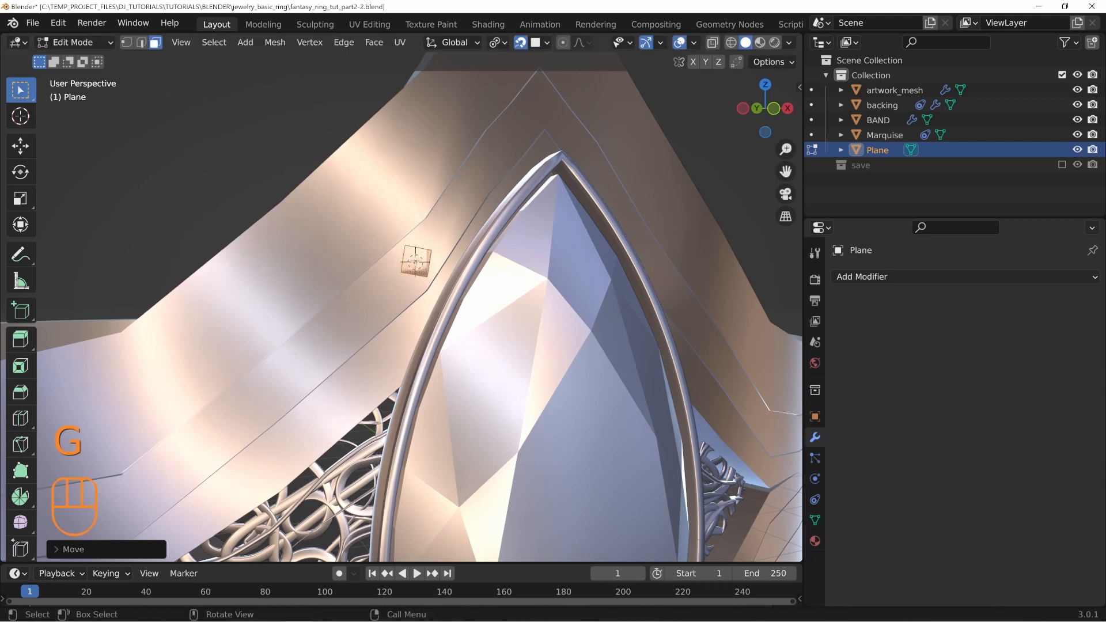
Turn off snapping and set the transform orientation to Normal
middle_drag(415, 260, 452, 279)
scroll(451, 279, up, 3)
shift+middle_drag(356, 214, 406, 276)
middle_drag(406, 276, 407, 274)
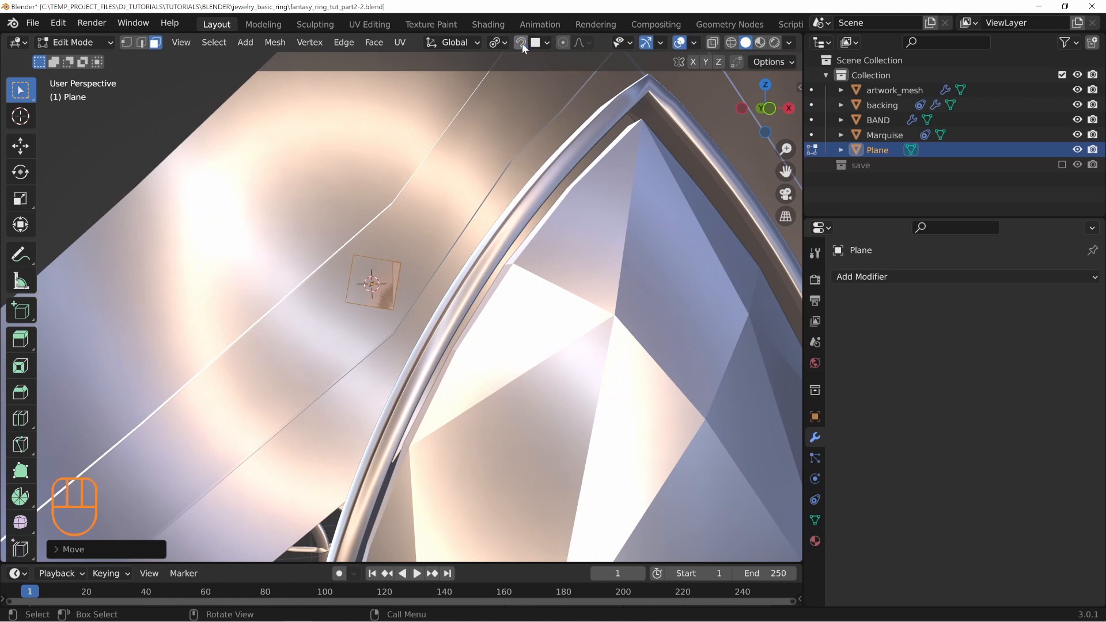
click(454, 44)
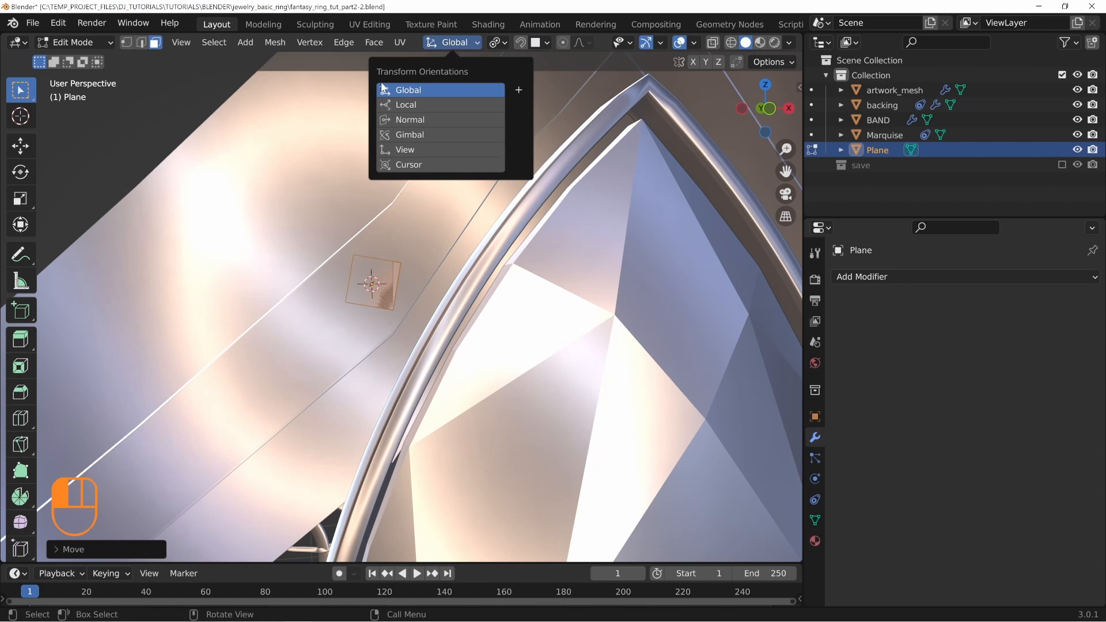
click(403, 120)
shift+middle_drag(520, 229, 635, 254)
Display face normals at a size of 1.05 and switch to wireframe shading to check the plane's normal direction
click(693, 43)
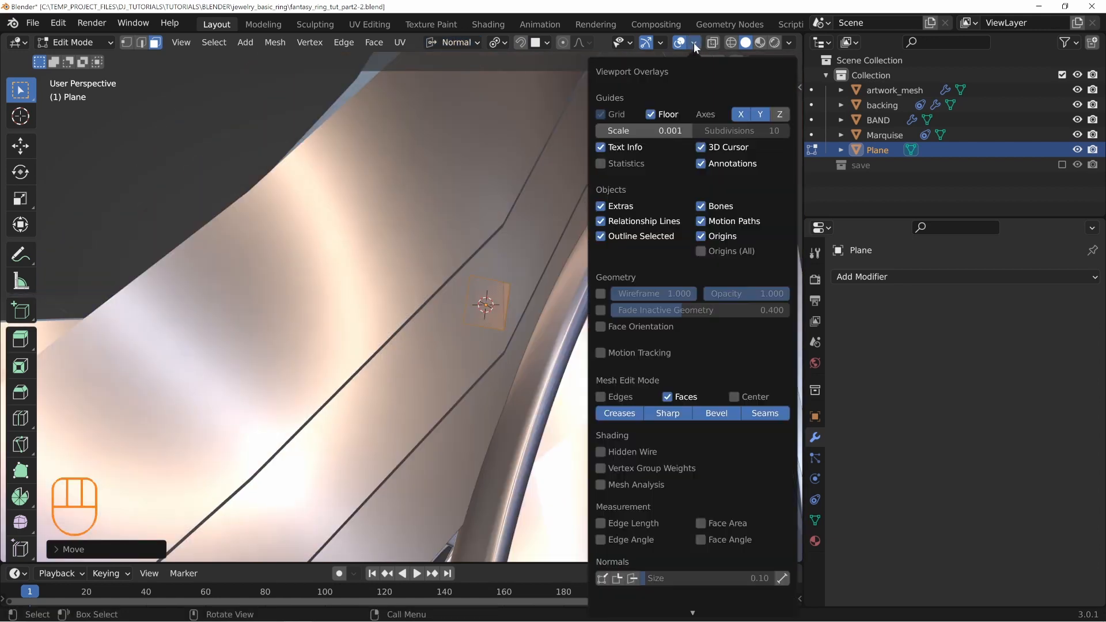
click(679, 47)
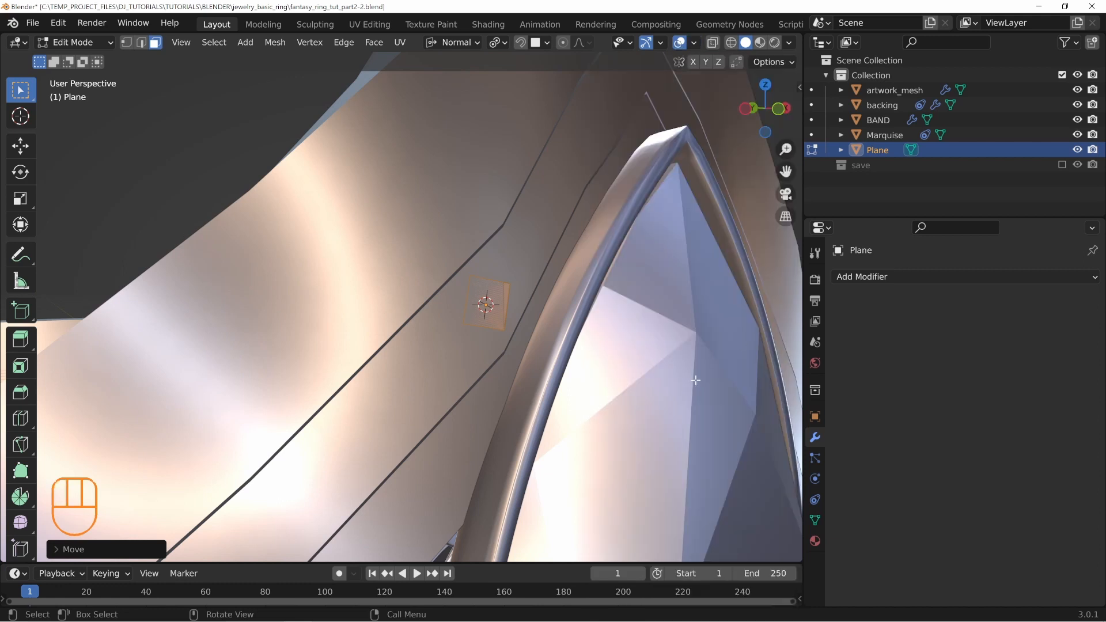
click(694, 43)
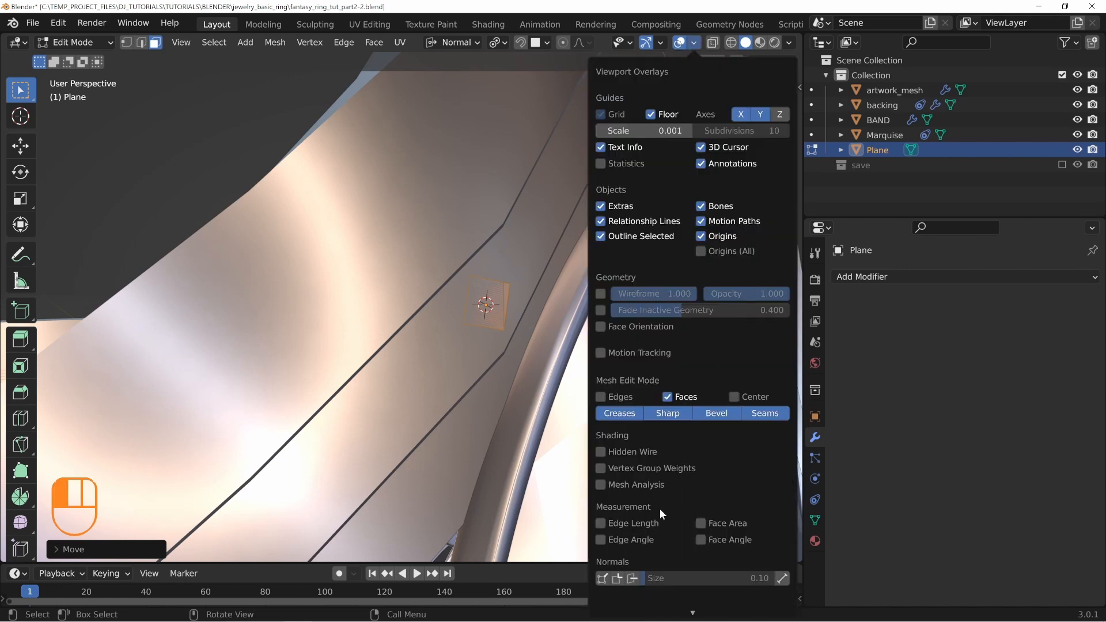
click(634, 579)
drag(658, 581, 718, 581)
mouse_move(387, 352)
middle_down()
mouse_move(595, 368)
mouse_move(454, 301)
middle_up()
key(z)
mouse_move(578, 297)
middle_down()
mouse_move(593, 296)
mouse_move(564, 300)
middle_up()
shift+middle_drag(429, 309, 347, 295)
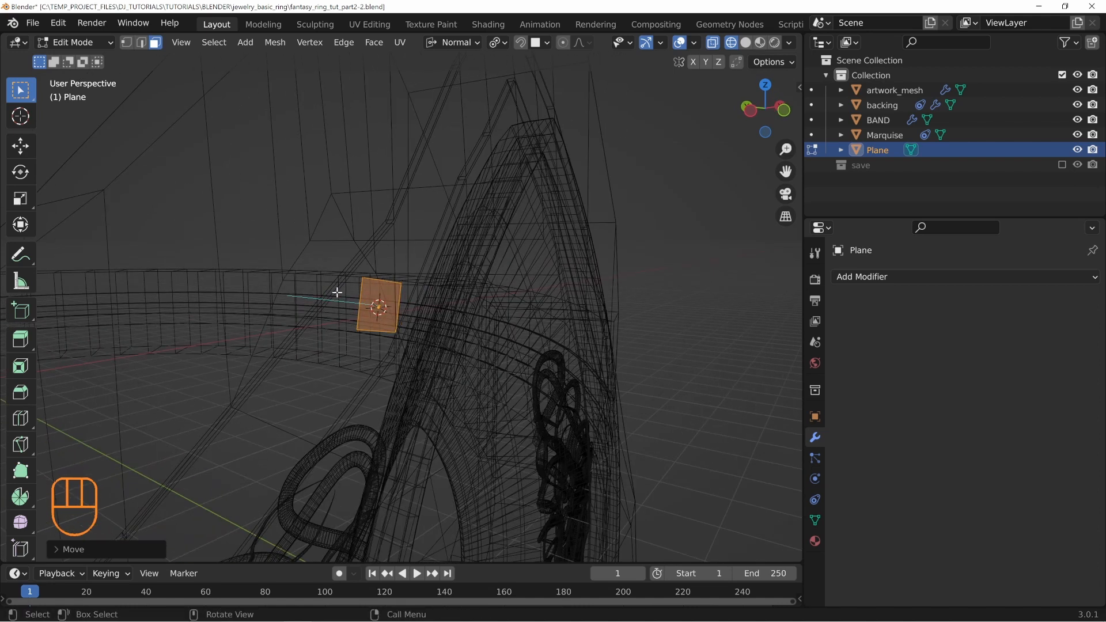
middle_drag(393, 125, 381, 120)
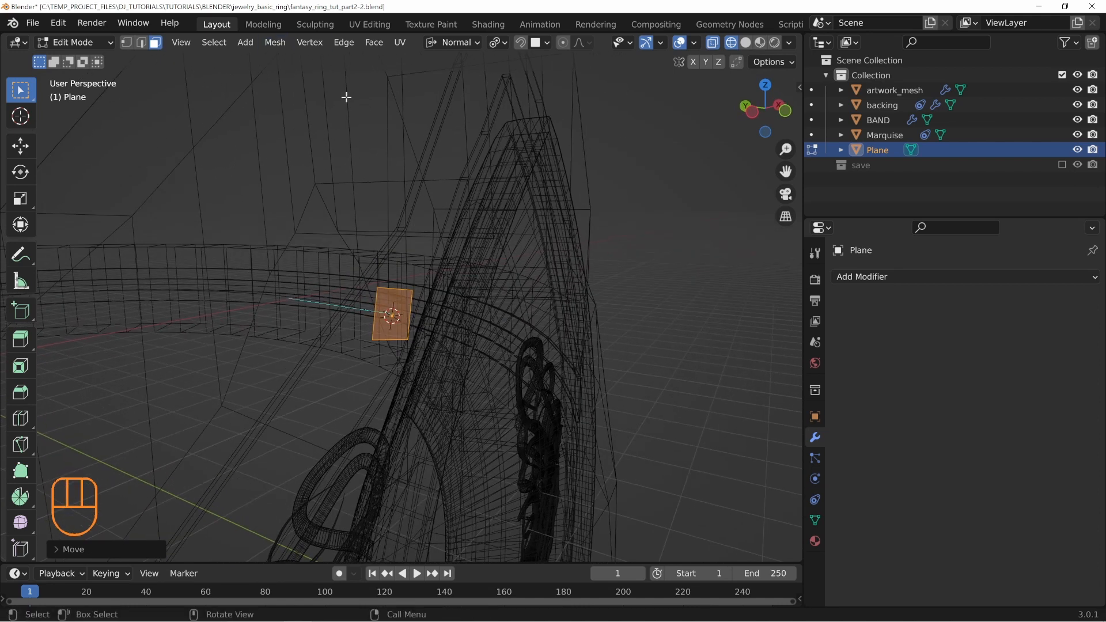
Flip the normals of the plane's face and return to solid shading
click(276, 44)
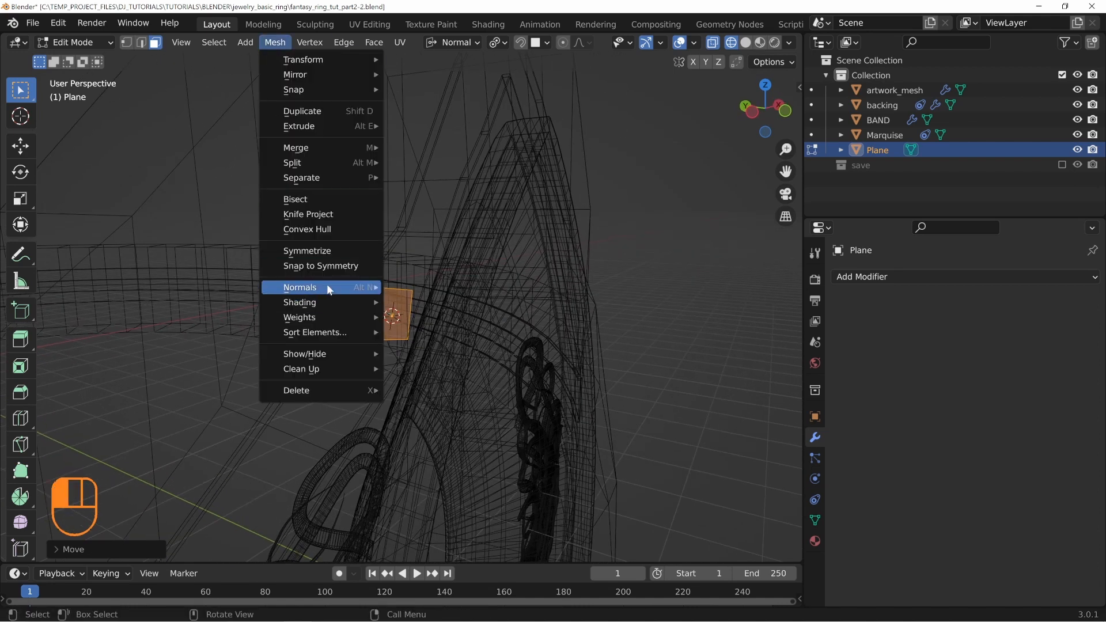
mouse_move(327, 285)
click(421, 288)
mouse_move(462, 289)
middle_down()
mouse_move(515, 339)
mouse_move(644, 329)
mouse_move(438, 311)
mouse_move(530, 309)
mouse_move(481, 303)
mouse_move(498, 326)
mouse_move(548, 323)
middle_up()
key(z)
click(621, 341)
shift+middle_drag(548, 323, 443, 306)
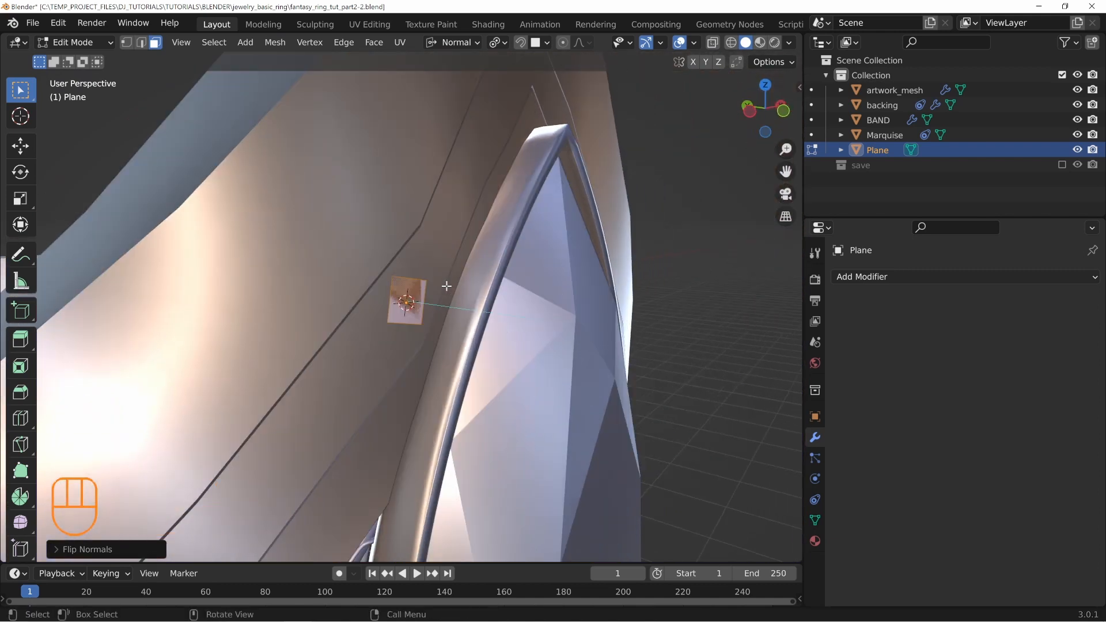
middle_drag(480, 348, 332, 269)
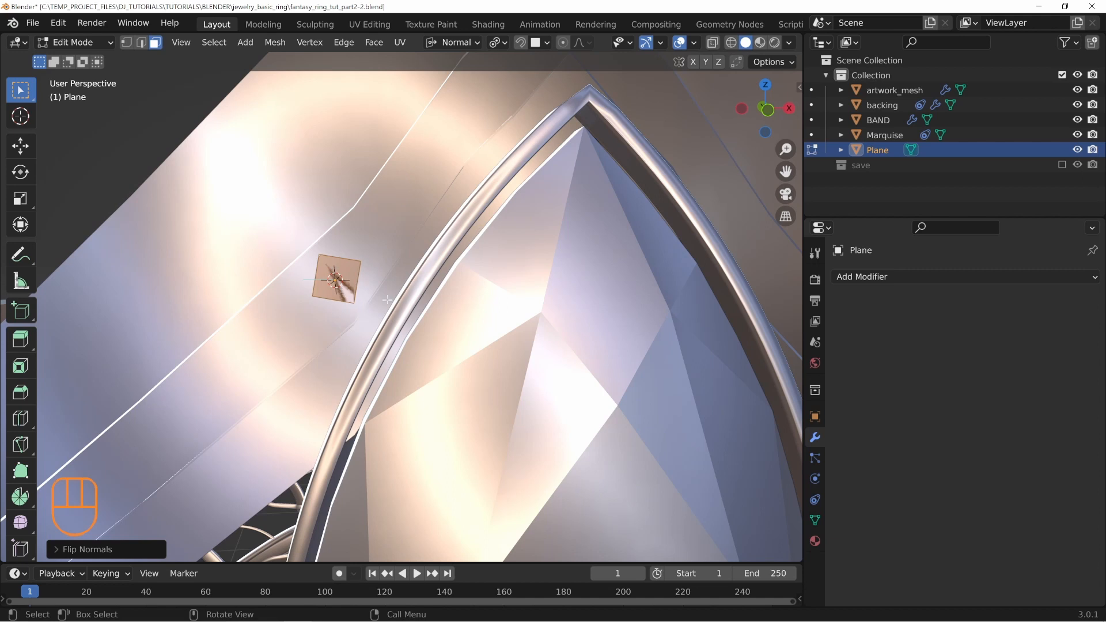
key(KP_1)
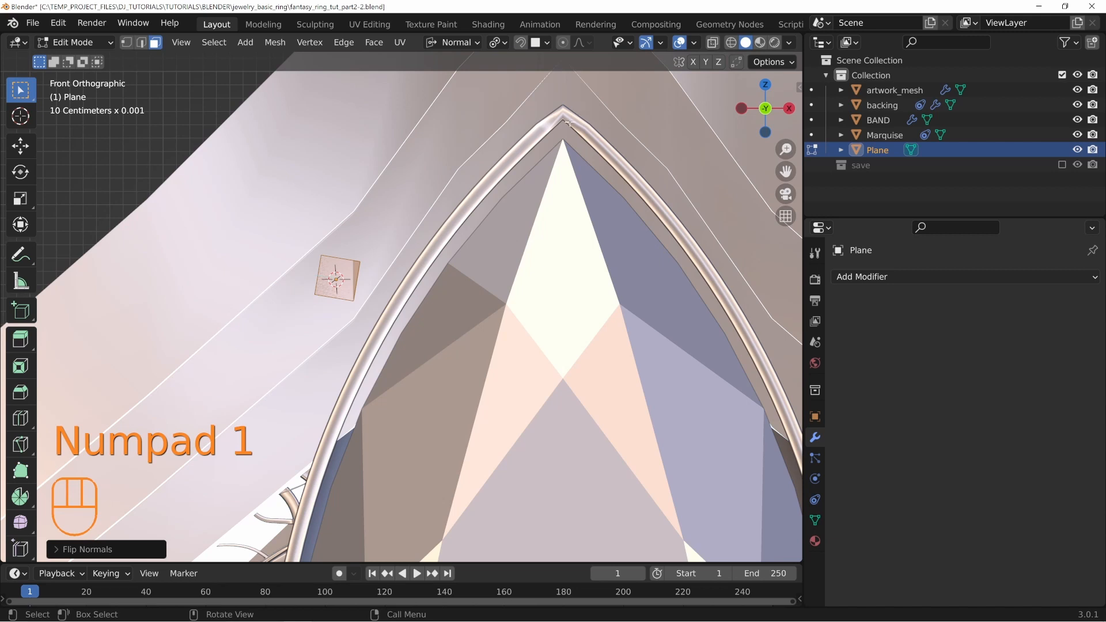
scroll(417, 365, up, 4)
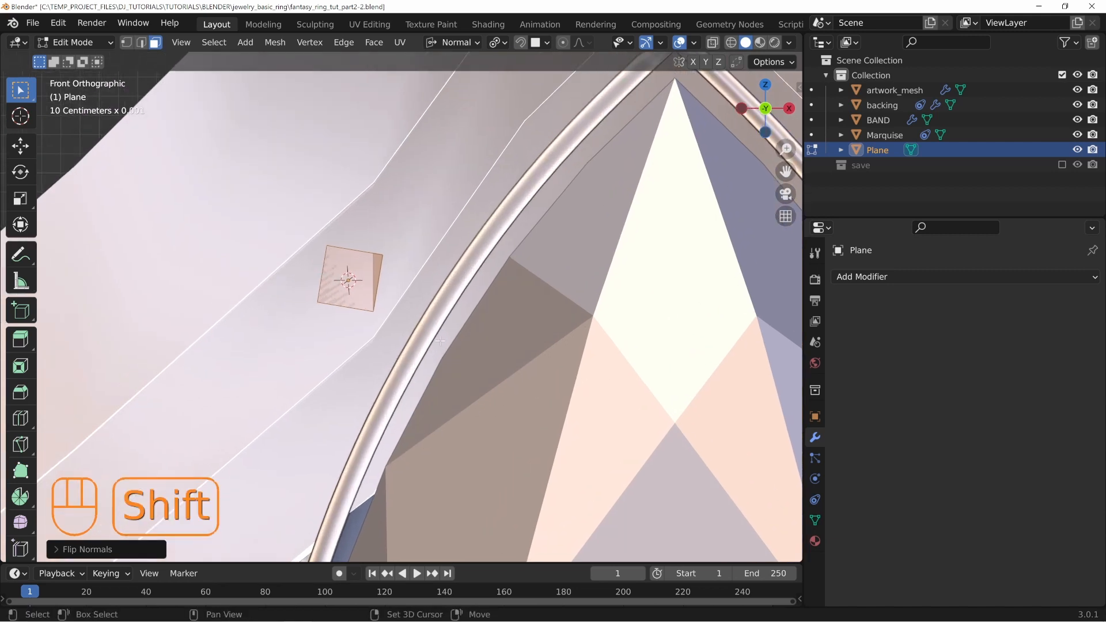
key(r)
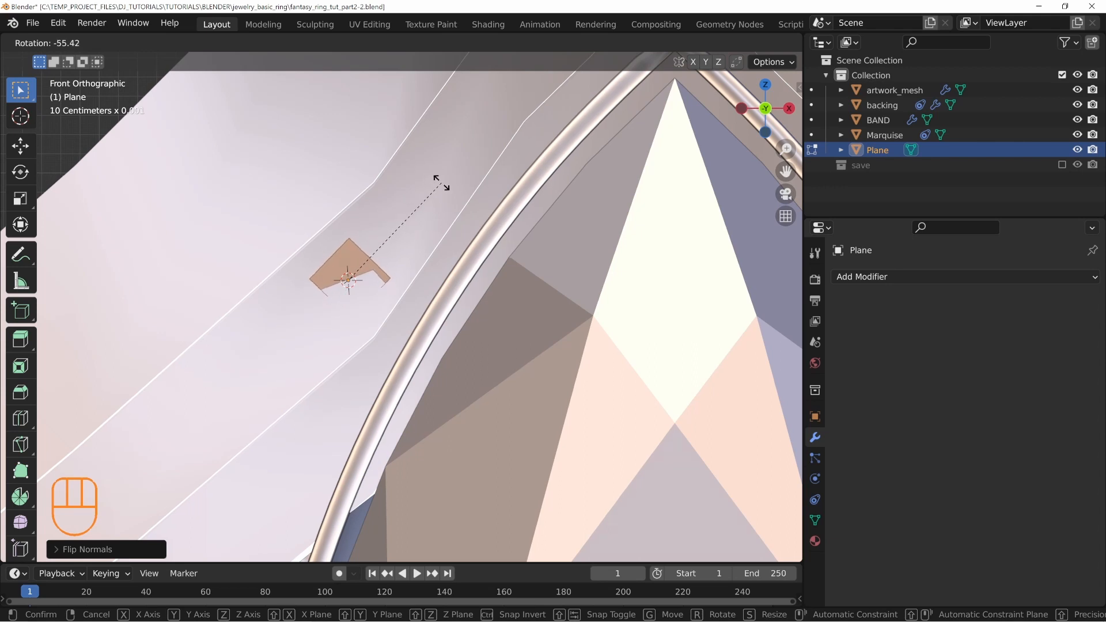
key(Escape)
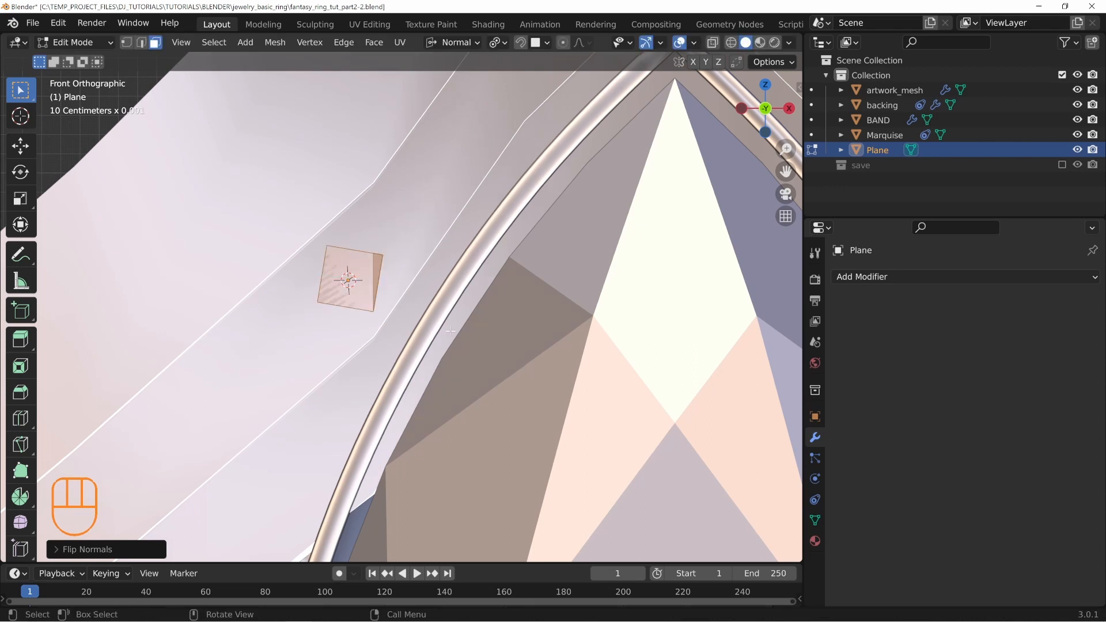
middle_drag(469, 278, 657, 292)
key(r)
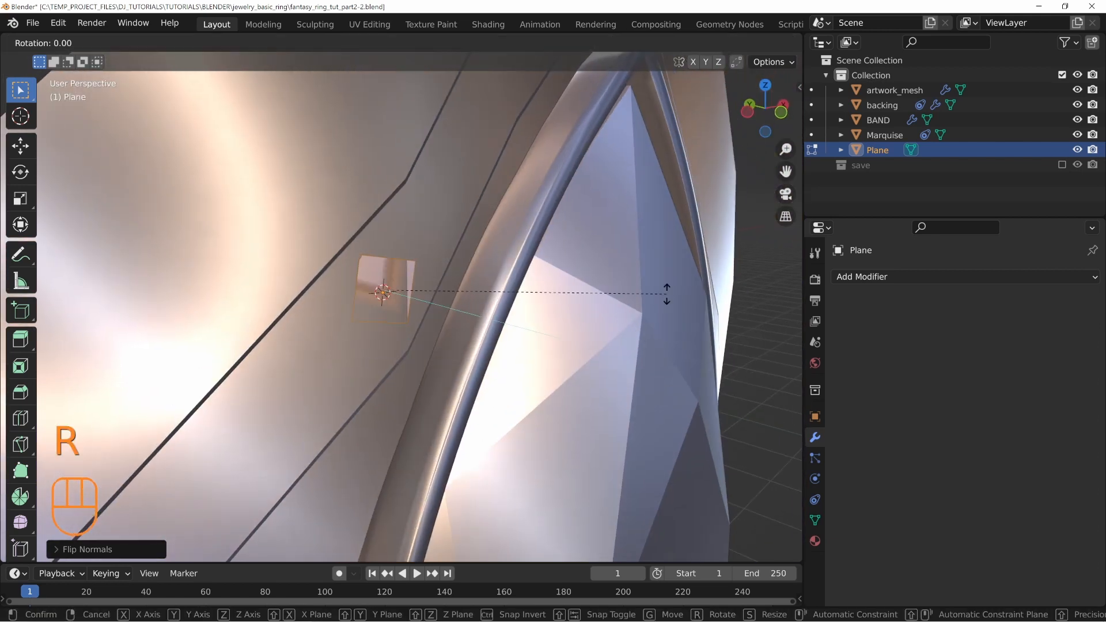
key(z)
key(z)
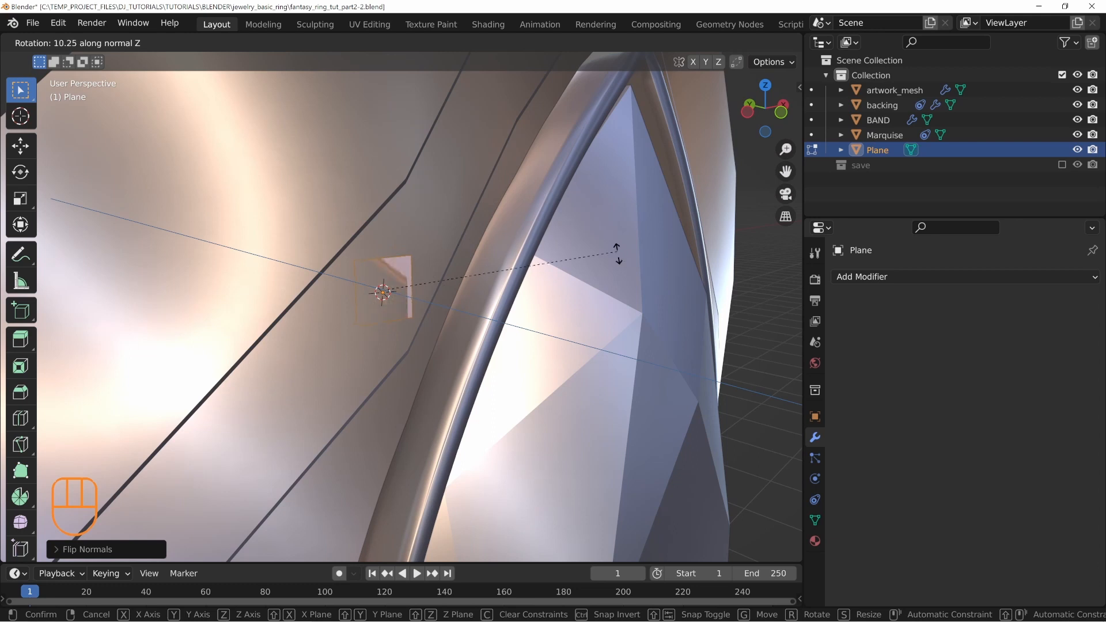
click(502, 185)
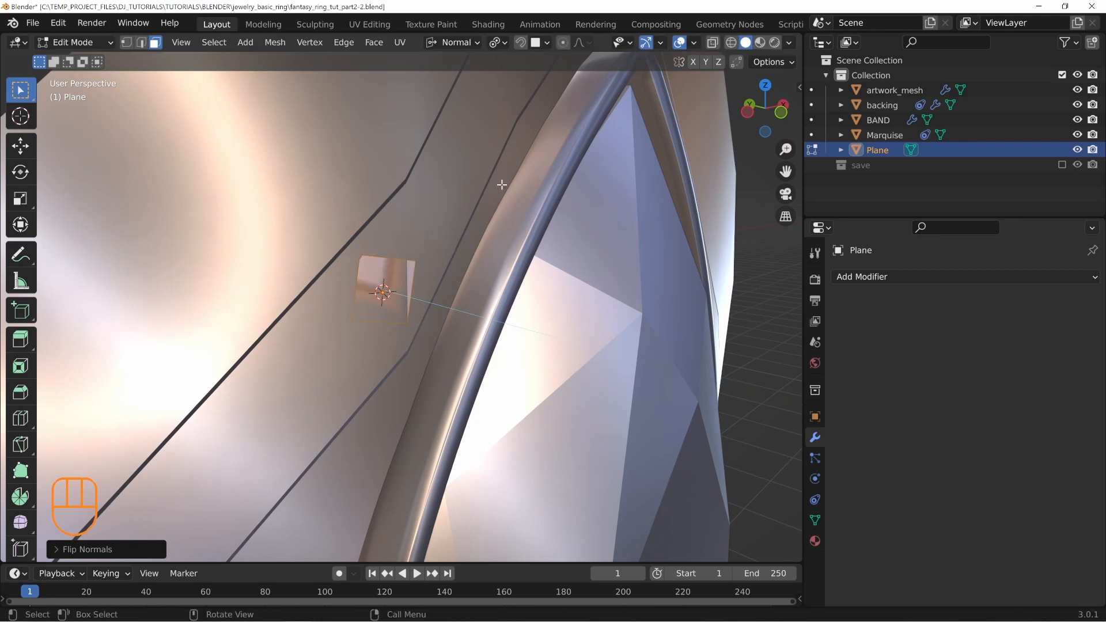
In front view, rotate the plane's face about 69° around its normal Z axis so its edge follows the stone's rim
key(KP_1)
scroll(476, 240, up, 2)
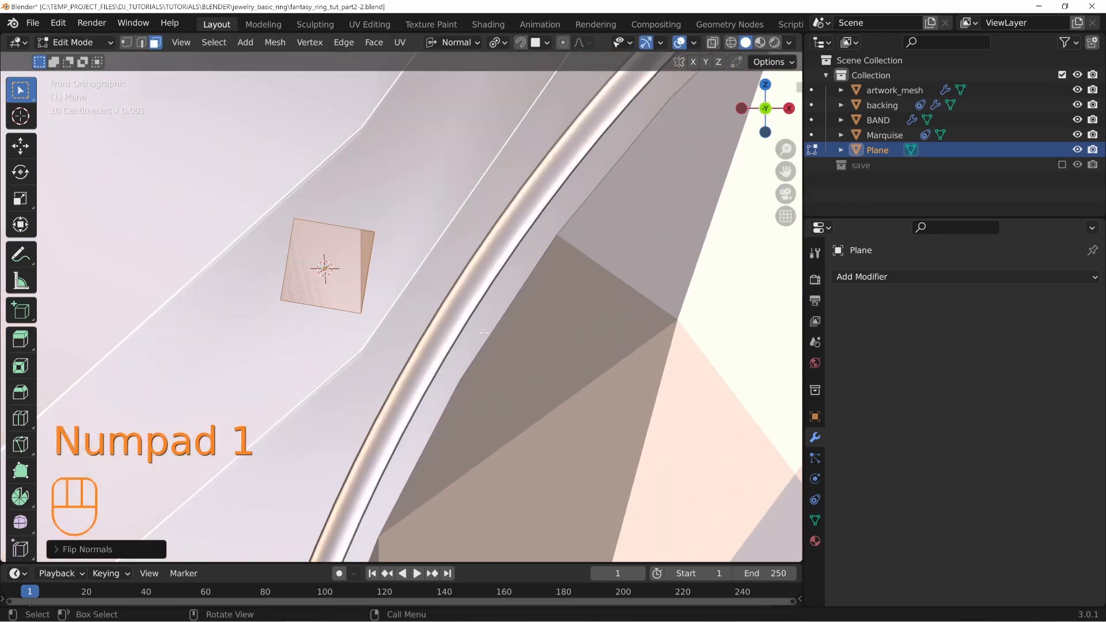
key(r)
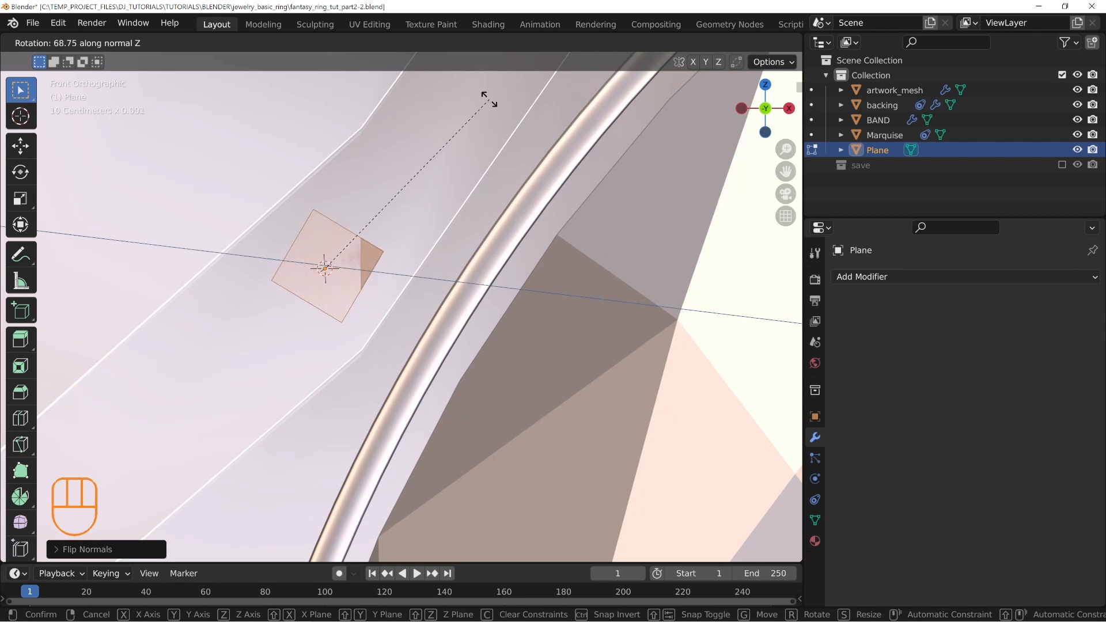
click(495, 105)
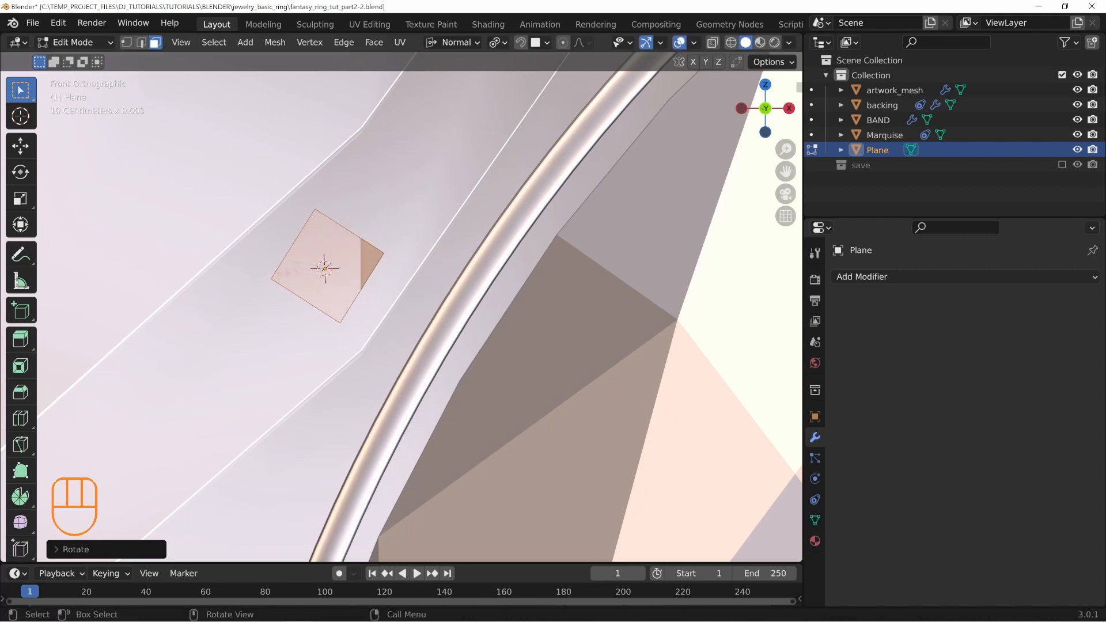
Extrude the plane's face along its normal, outward from the band, to form the prong block
middle_drag(372, 290, 422, 330)
key(e)
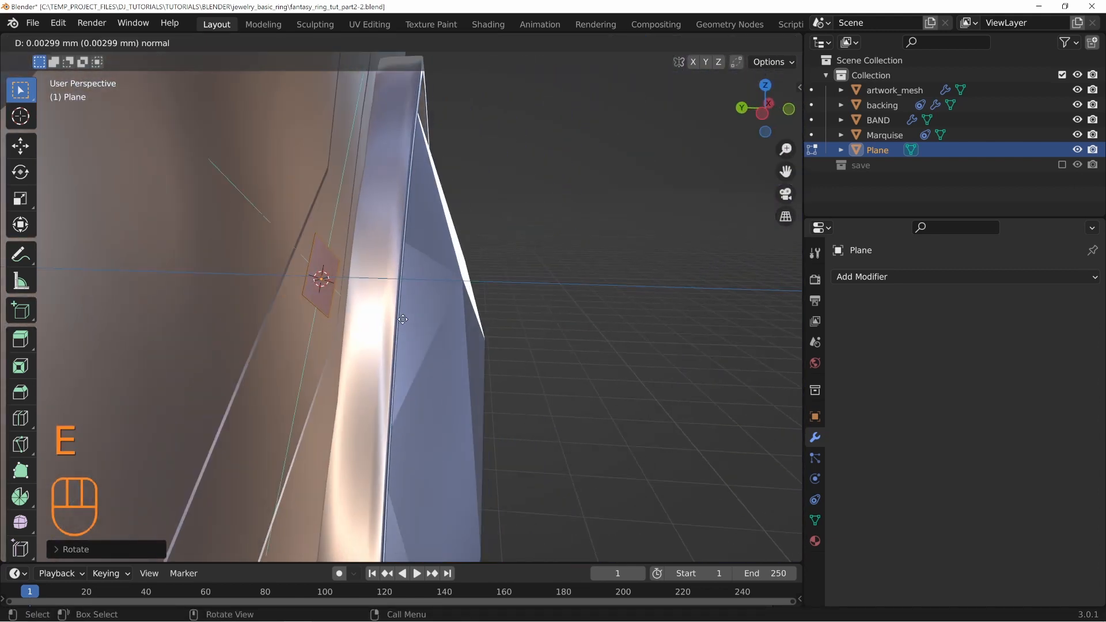
click(516, 328)
middle_drag(516, 329, 360, 278)
Add a centred loop cut around the prong block and turn off the face normals display
key(ctrl+r)
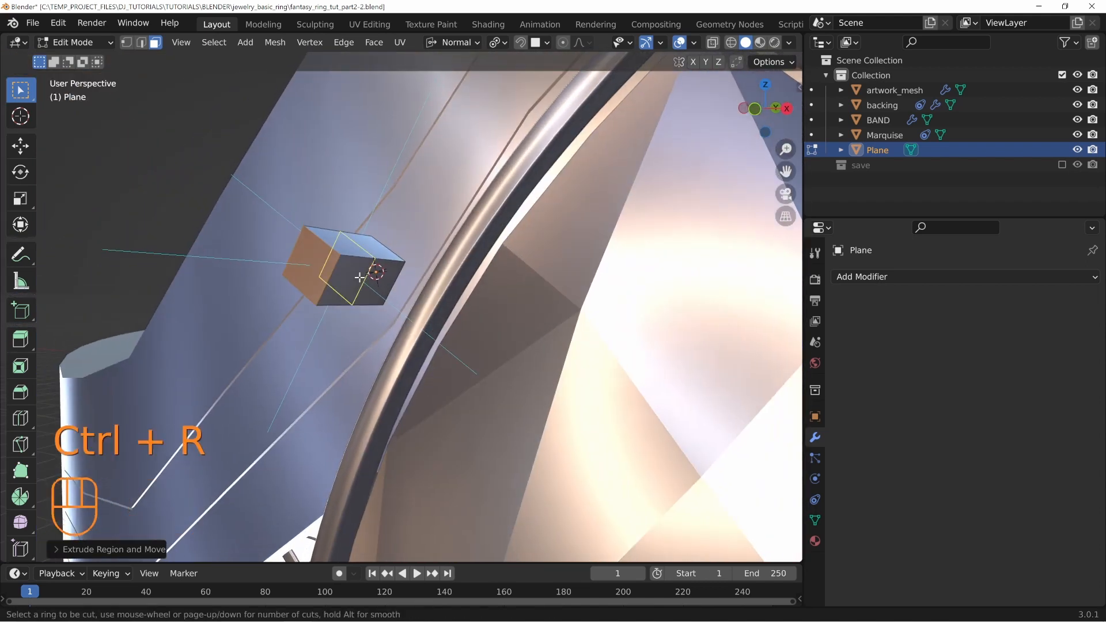
click(360, 278)
right_click(366, 275)
middle_drag(366, 275, 425, 297)
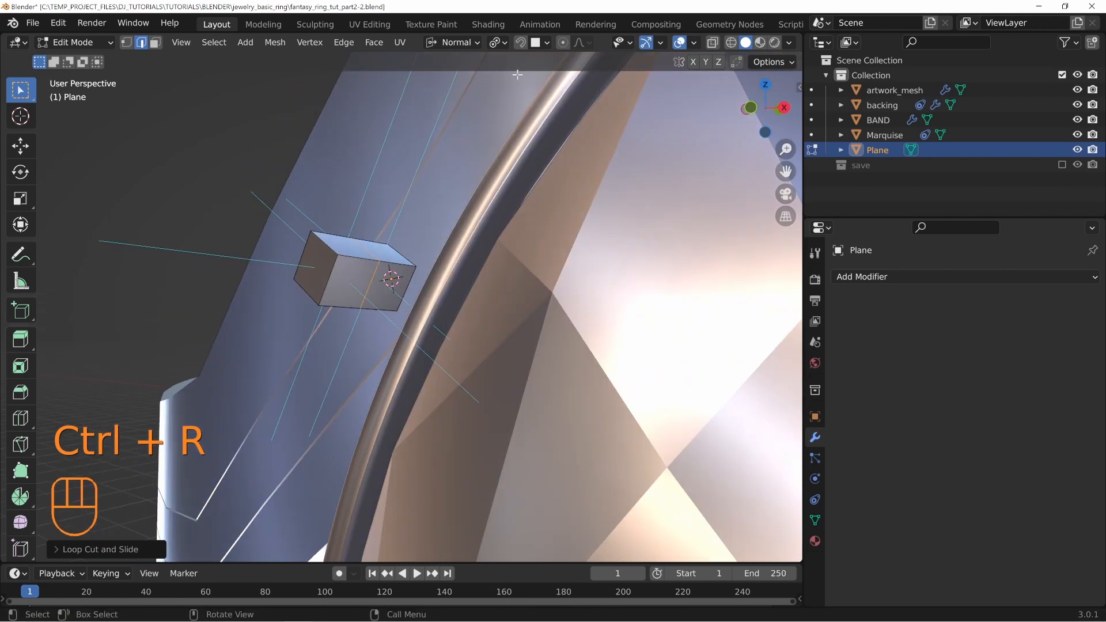
click(694, 45)
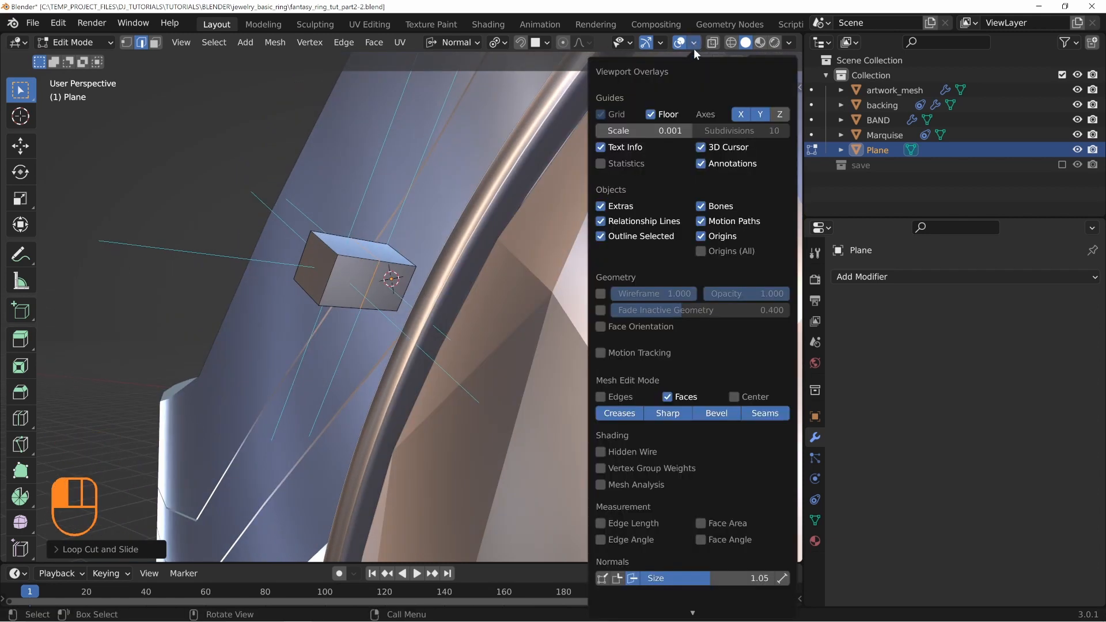
click(632, 580)
Extrude the prong block's outer side face along its normal, over the rim toward the stone
mouse_move(313, 311)
middle_down()
mouse_move(360, 282)
mouse_move(327, 302)
middle_up()
key(3)
key(e)
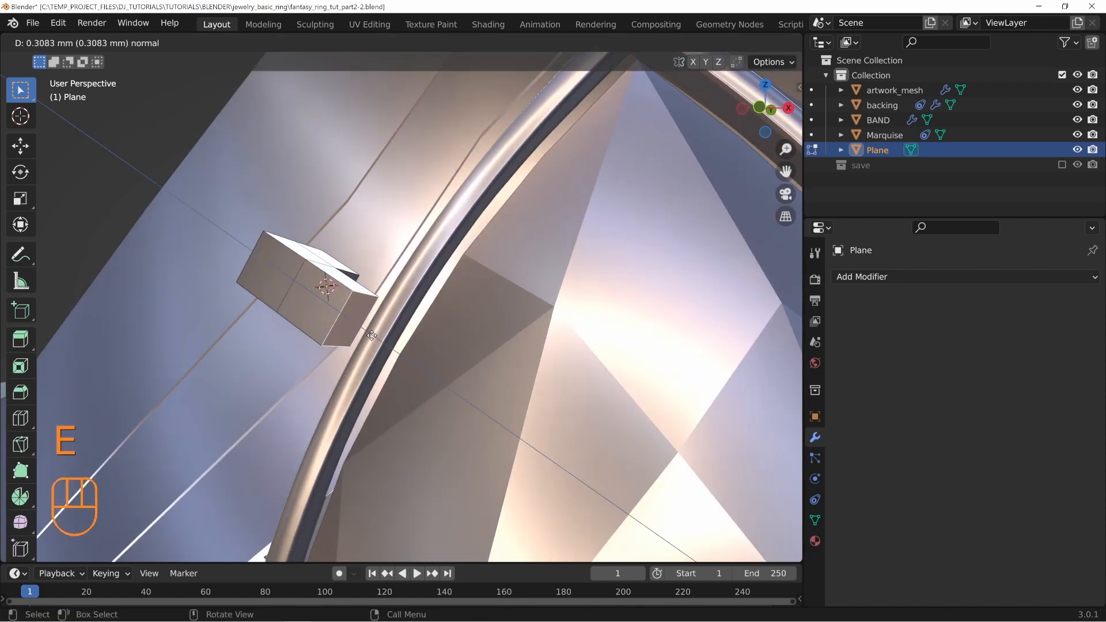
click(400, 358)
middle_drag(399, 358, 215, 415)
Return to Object Mode and give the prong a level 2 Subdivision modifier
key(Tab)
key(ctrl+2)
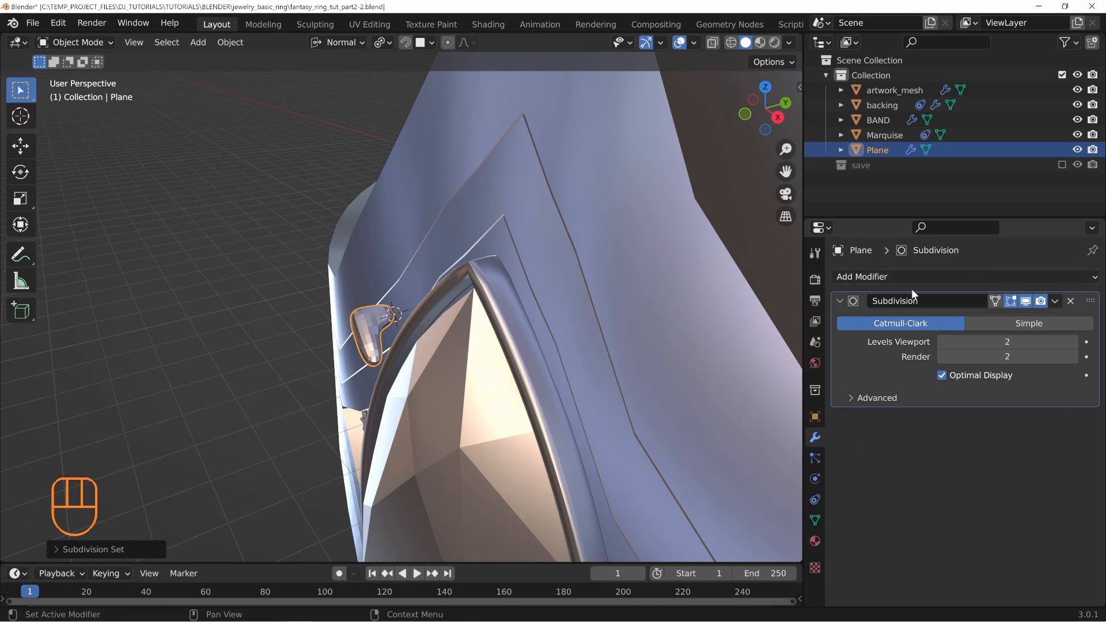
middle_drag(247, 362, 403, 261)
Add a Bevel modifier to the prong with an amount of 0.011 mm and disable its viewport display
click(895, 275)
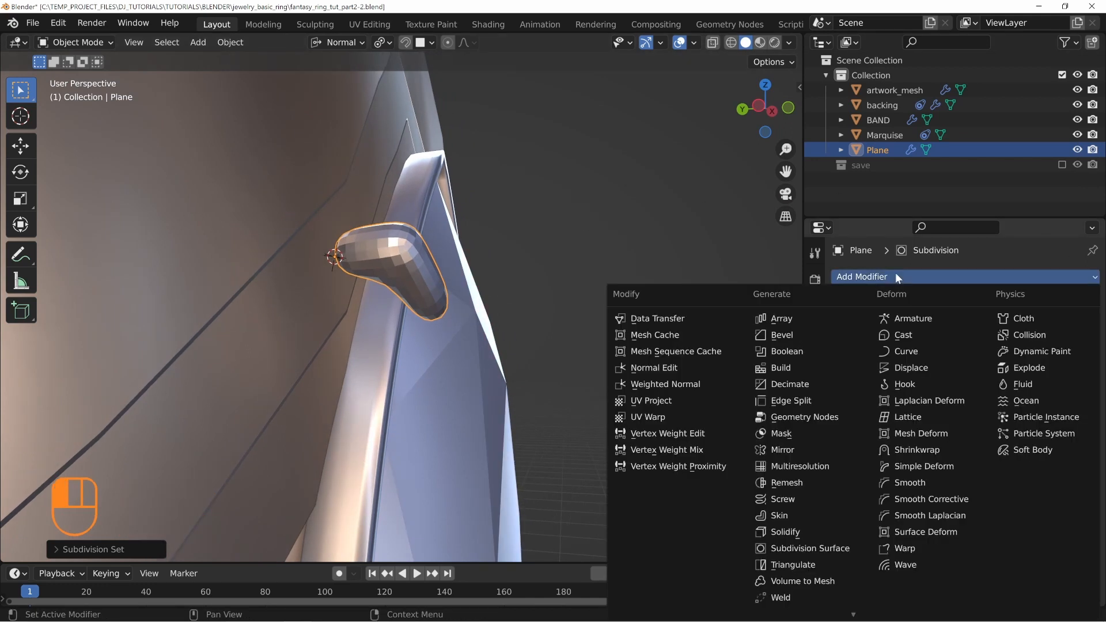
click(789, 338)
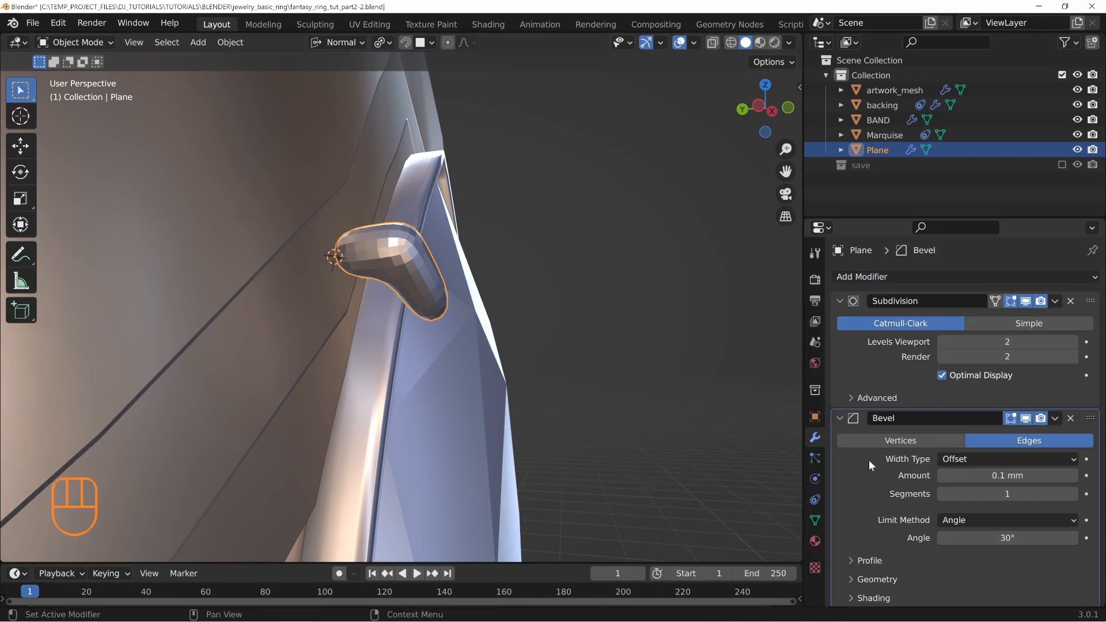
shift+drag(1008, 475, 988, 475)
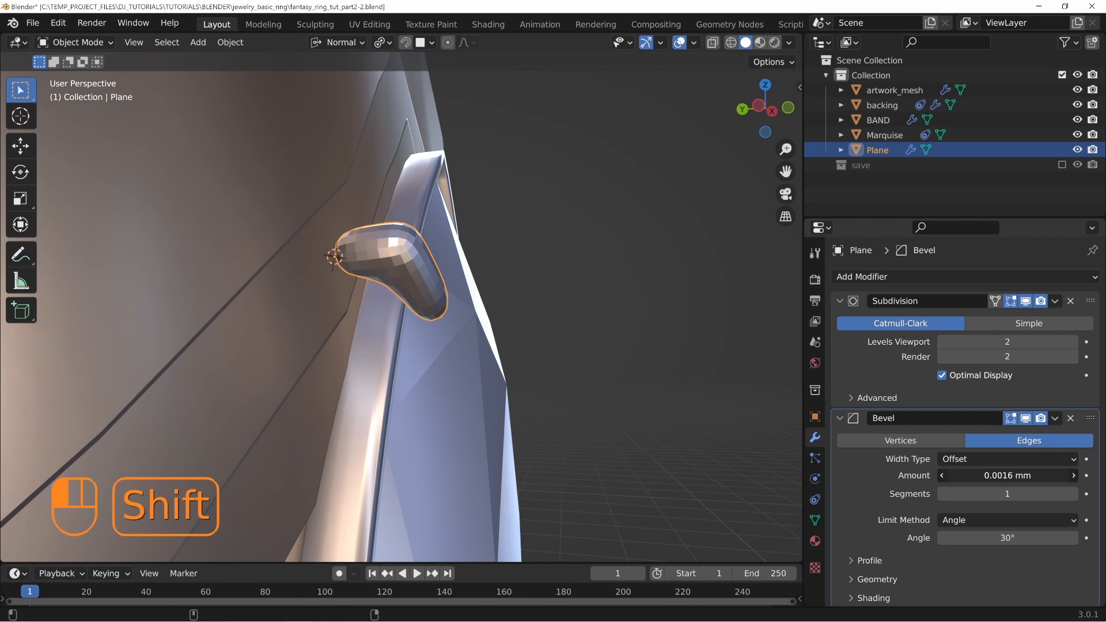
shift+drag(988, 475, 982, 487)
middle_drag(380, 290, 371, 259)
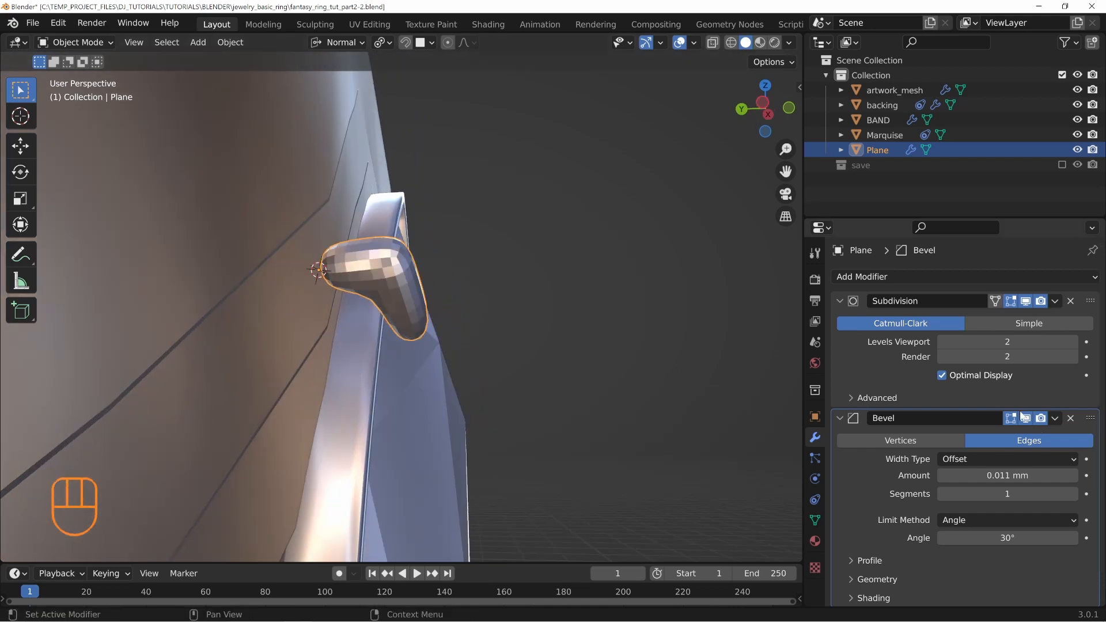
mouse_move(369, 311)
middle_down()
mouse_move(348, 314)
mouse_move(354, 288)
mouse_move(397, 280)
mouse_move(408, 252)
mouse_move(217, 235)
mouse_move(210, 333)
mouse_move(365, 323)
middle_up()
In Edit Mode, select the prong's base face at the band and move it along its normal Z axis
key(Tab)
middle_drag(308, 258, 254, 234)
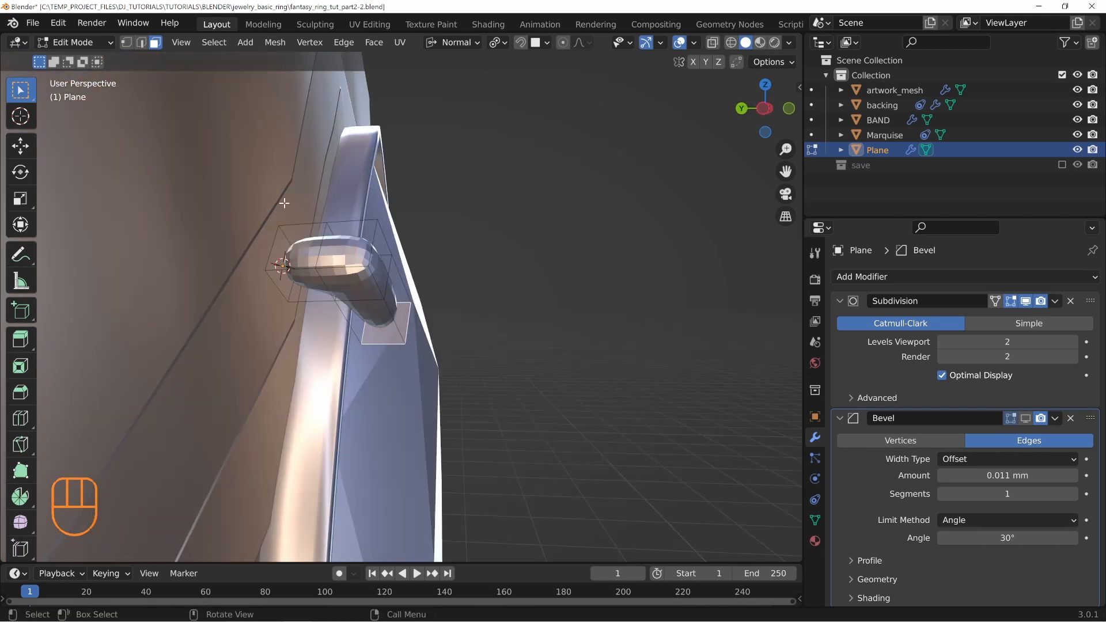
middle_drag(297, 268, 459, 274)
click(290, 251)
click(285, 271)
click(419, 262)
scroll(439, 279, down, 3)
key(g)
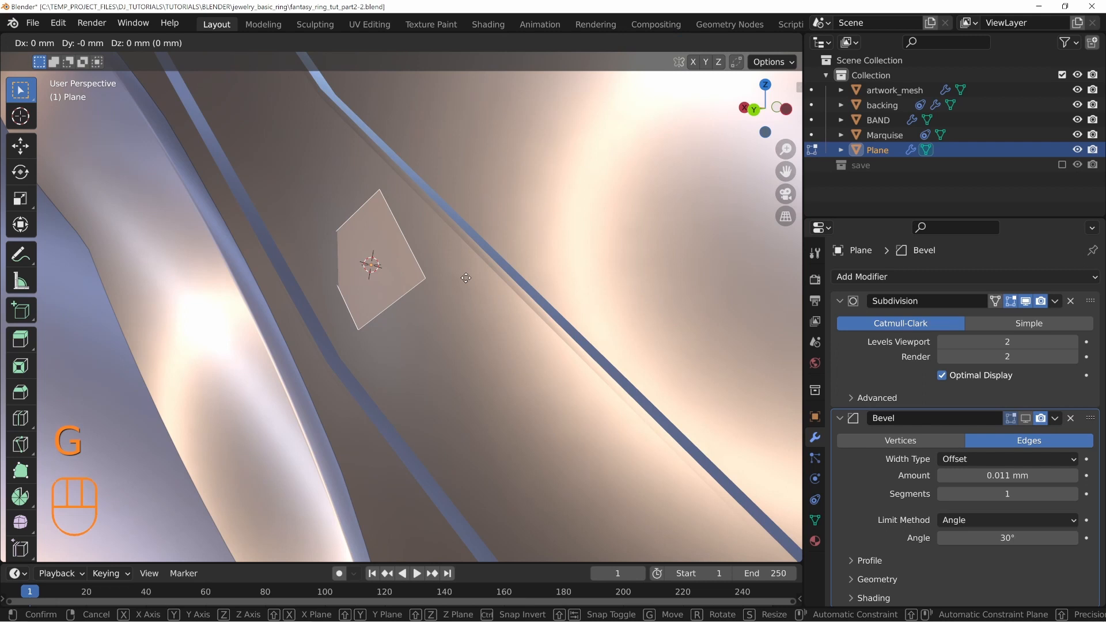
key(z)
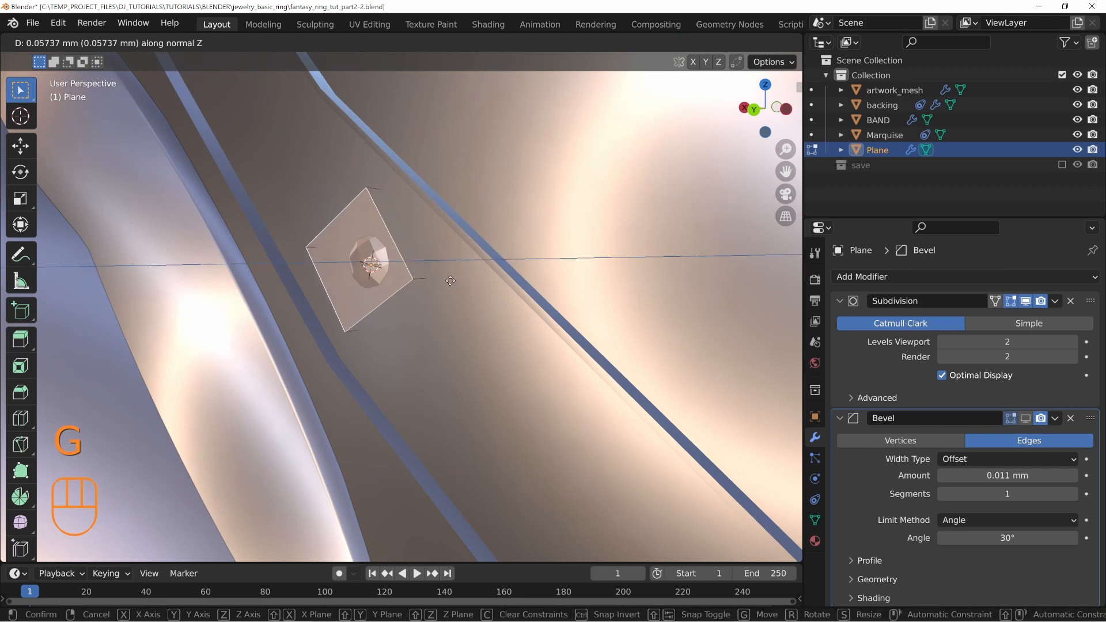
click(394, 291)
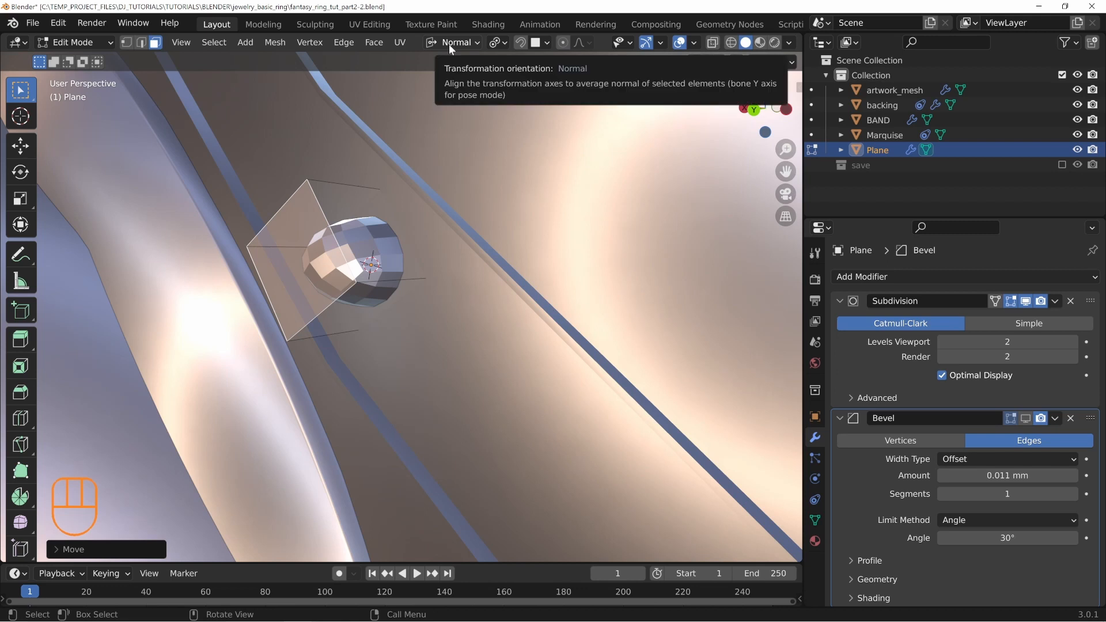
middle_drag(325, 284, 275, 292)
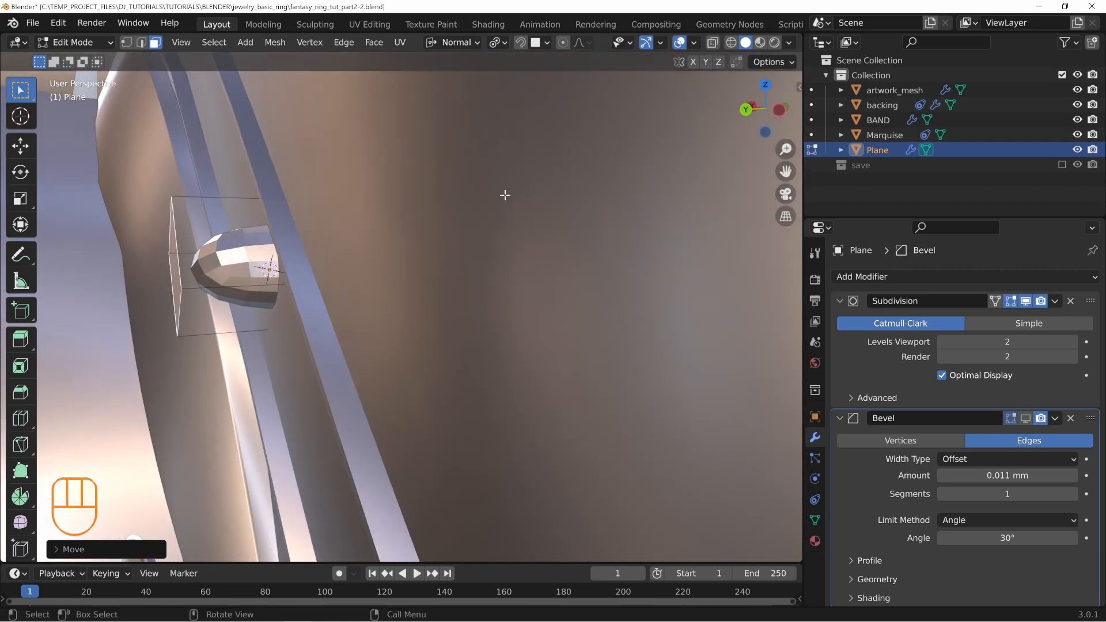
Show the selected base face's transform data and set its Mean Crease to 1.00
key(n)
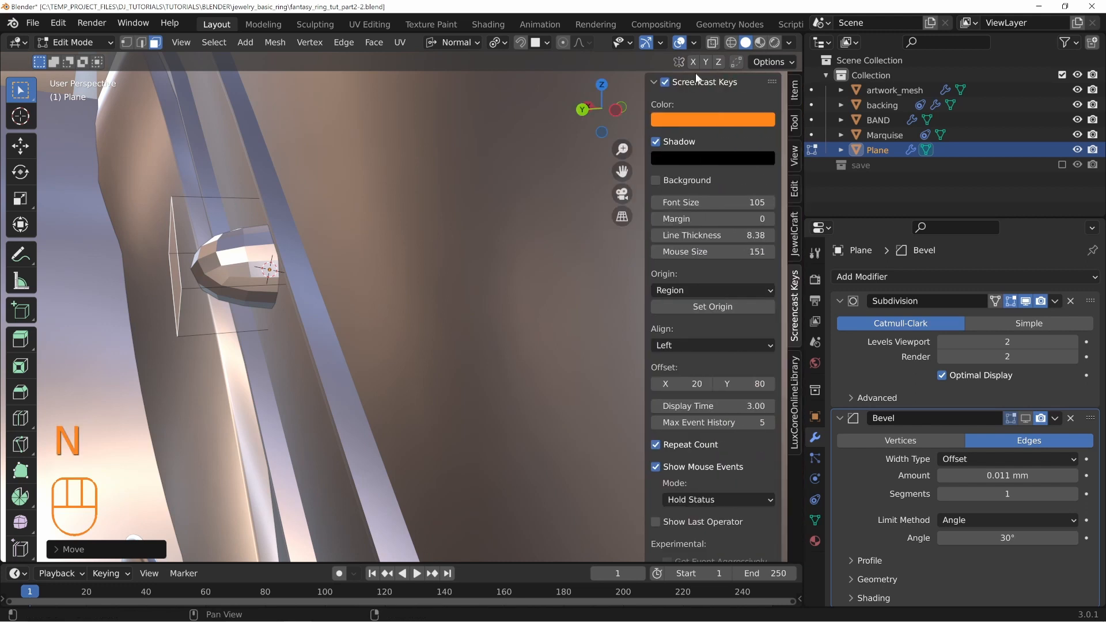
click(795, 92)
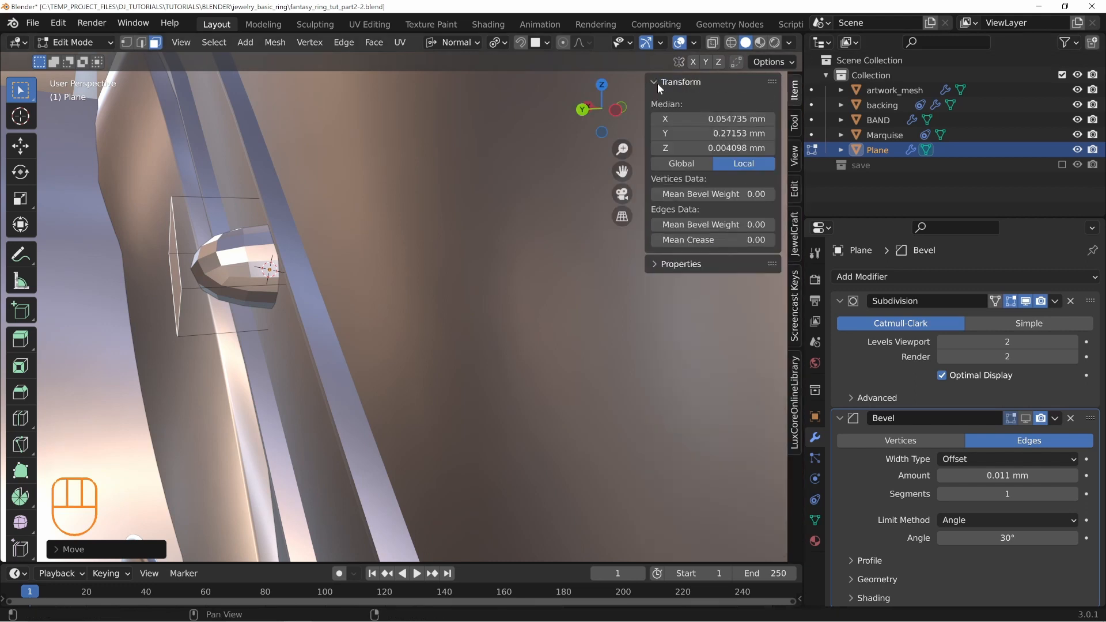
drag(714, 240, 772, 239)
middle_drag(322, 253, 263, 250)
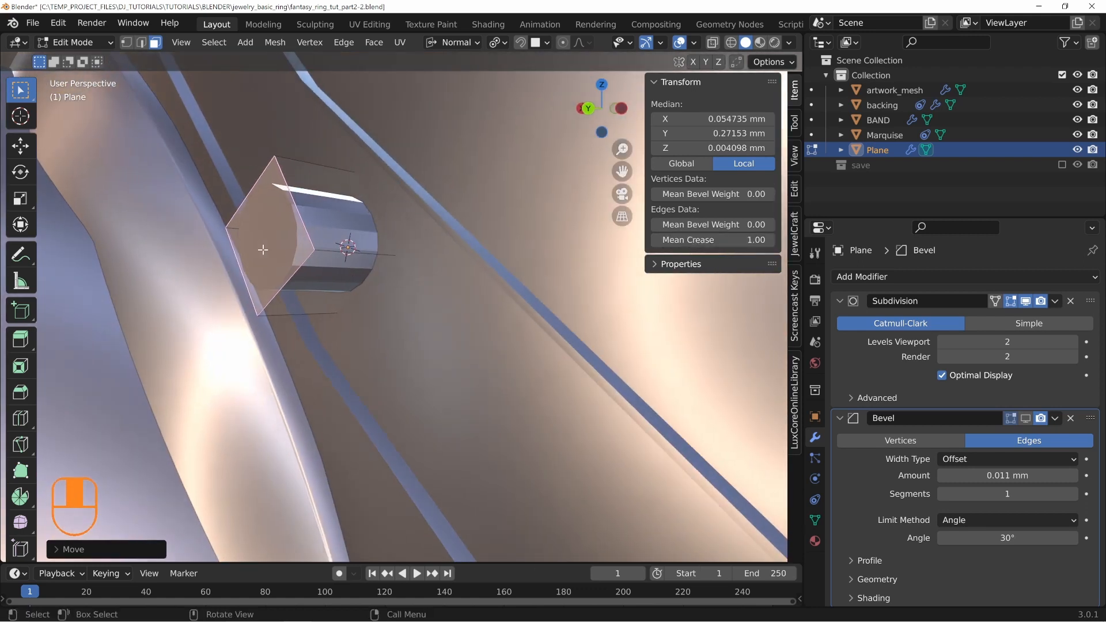
Select the long edges along both sides of the prong's outer face and set their Mean Crease to 1.00
middle_drag(265, 172, 286, 279)
shift+middle_drag(305, 242, 293, 252)
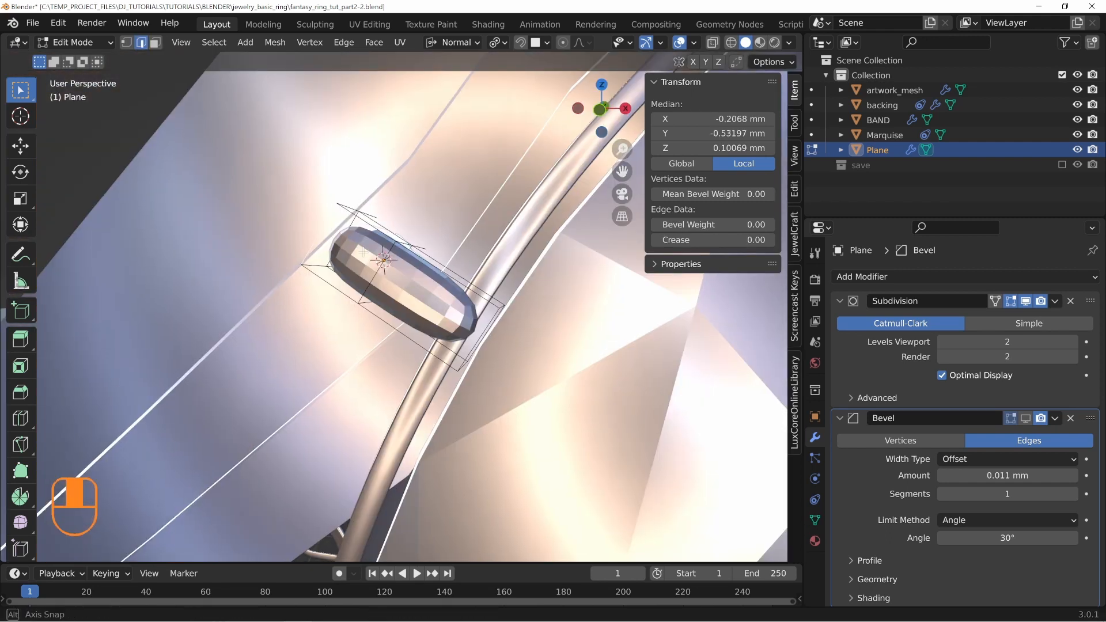
middle_drag(383, 259, 438, 258)
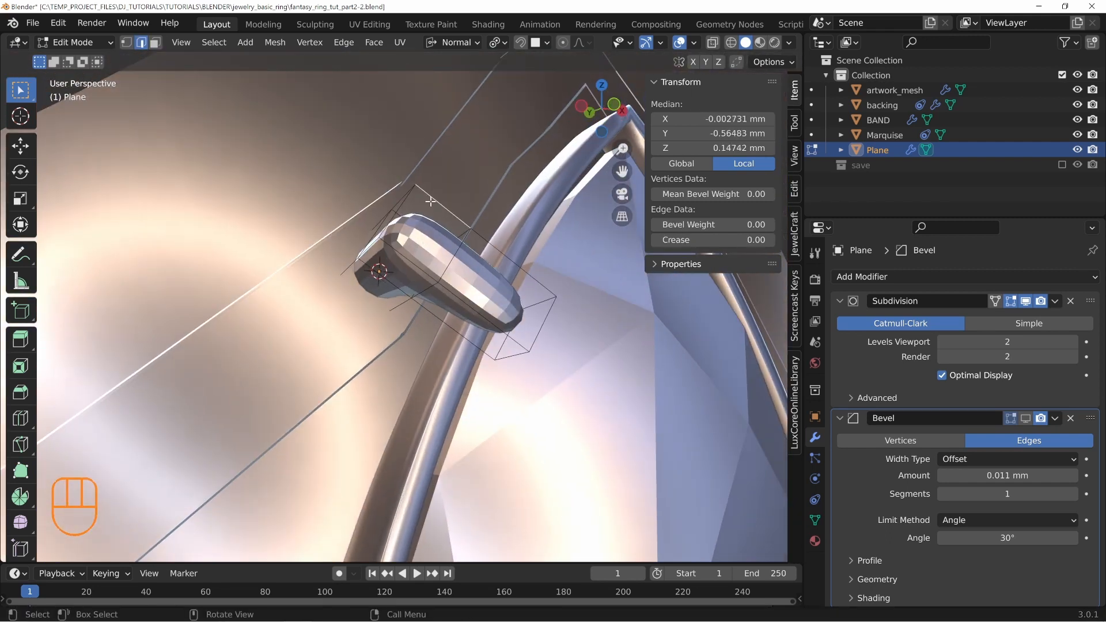
shift+click(515, 273)
shift+click(409, 251)
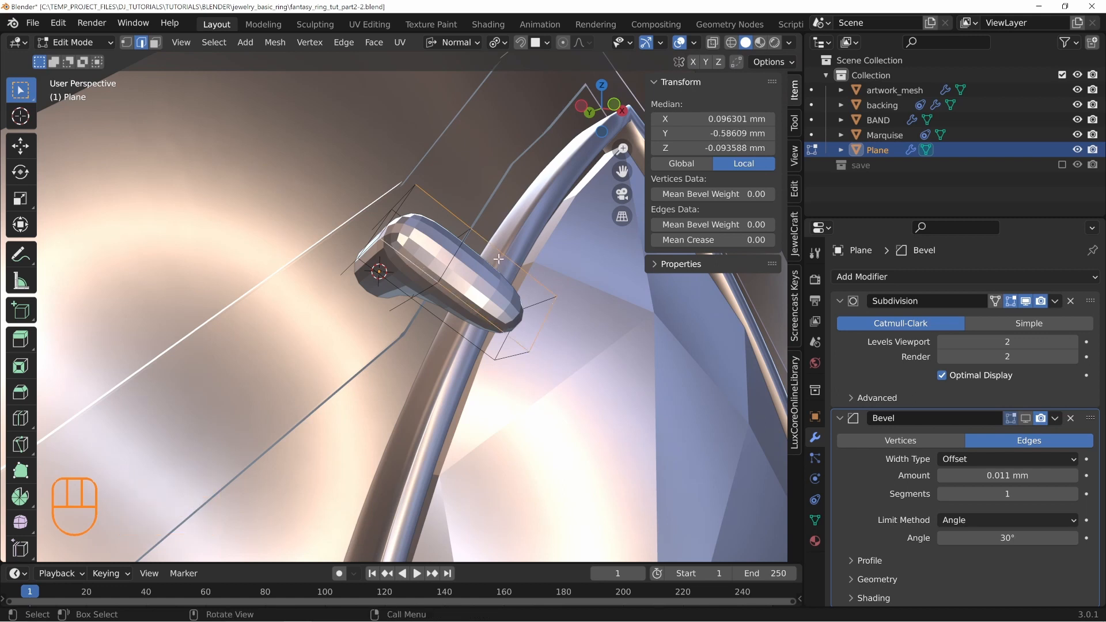
shift+middle_drag(501, 232, 447, 263)
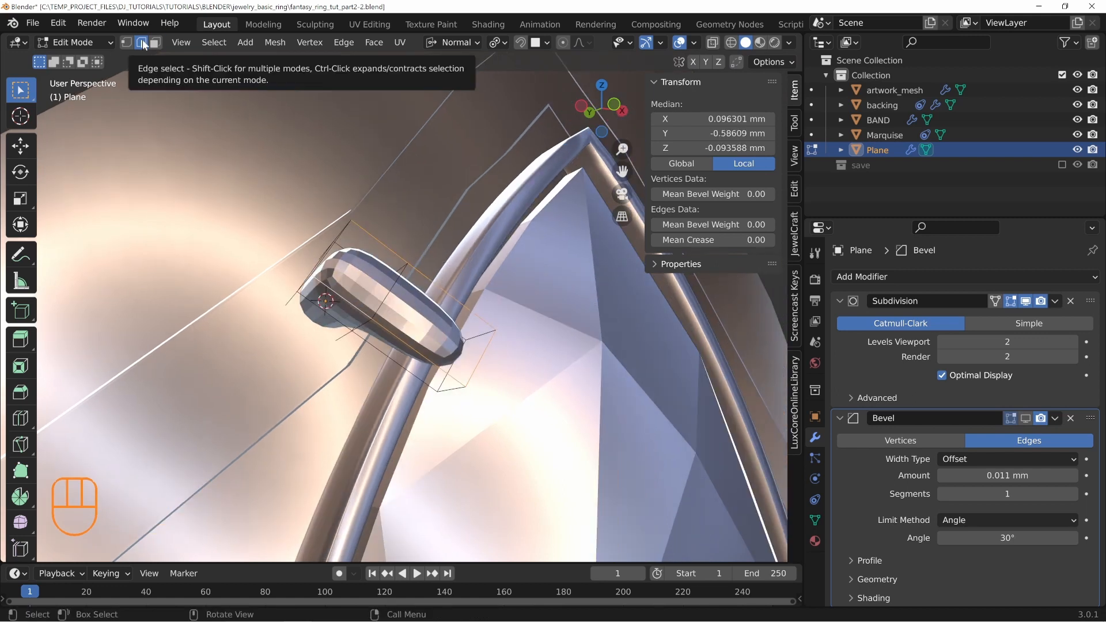
drag(713, 240, 766, 240)
Select the prong's edges running from the outer face toward the band and raise their Mean Crease
middle_drag(383, 317, 356, 259)
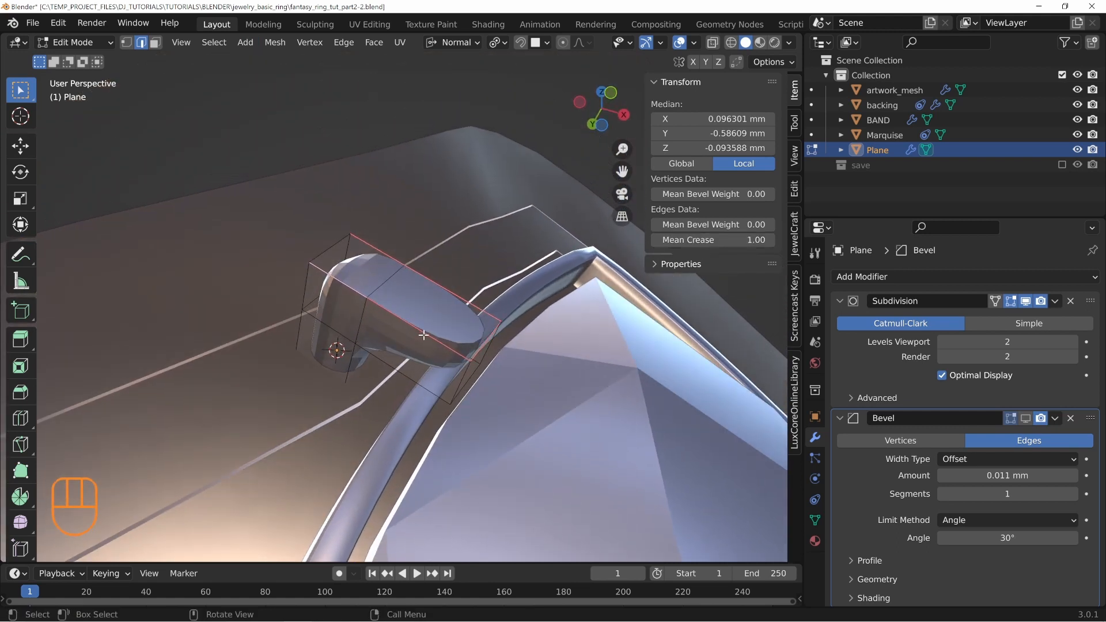
middle_drag(375, 304, 435, 346)
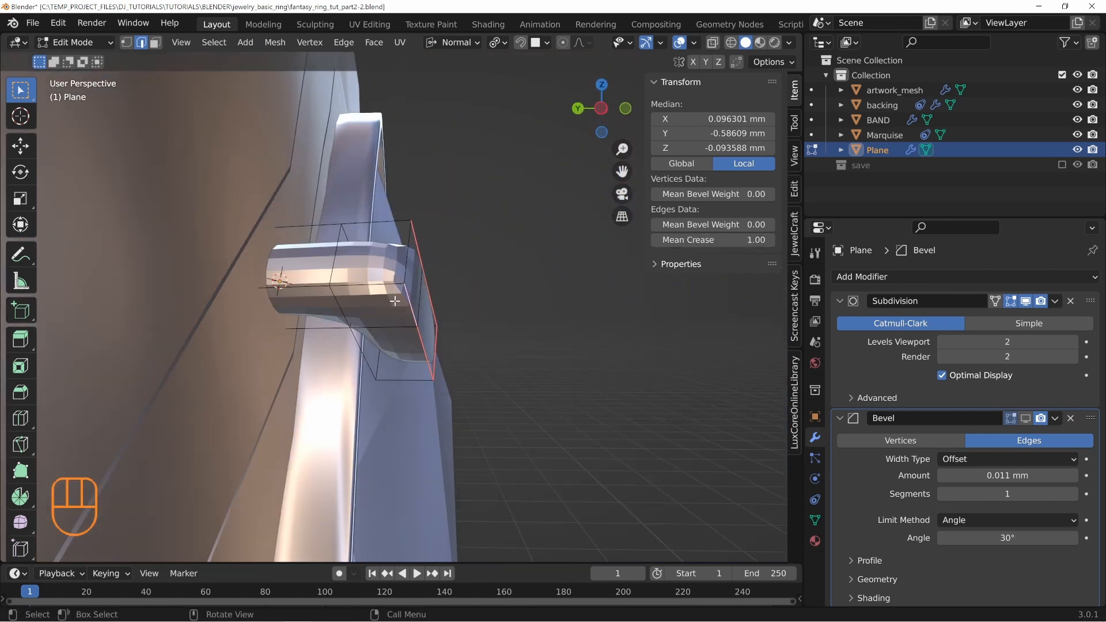
click(360, 288)
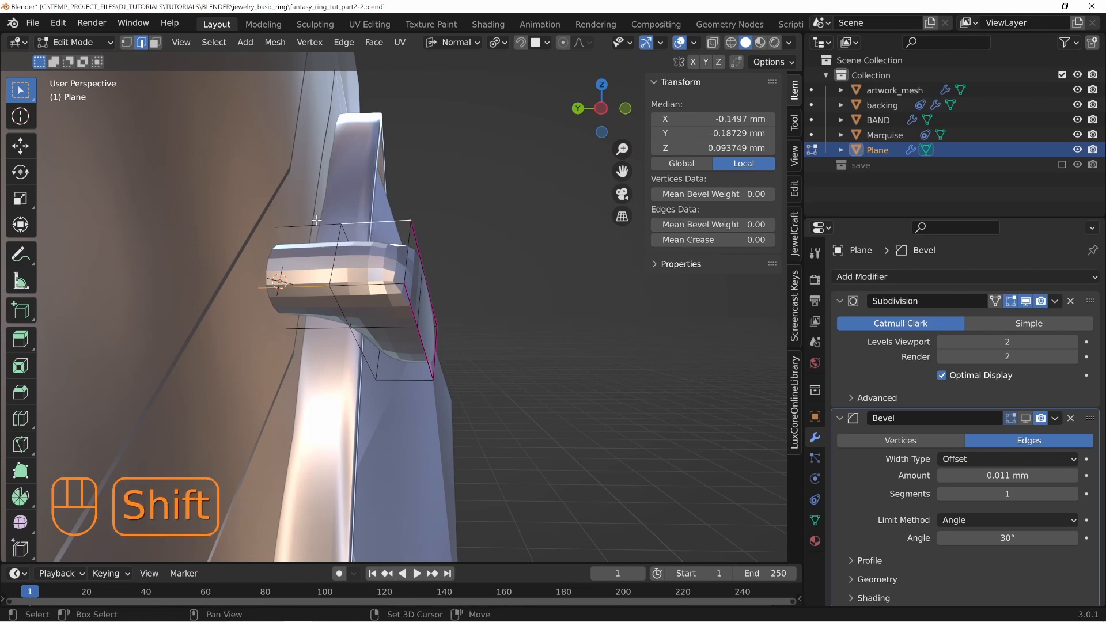
drag(715, 240, 742, 239)
Select two edges on the inner side of the prong's outer block and adjust their Mean Crease
middle_drag(435, 397, 392, 340)
shift+middle_drag(437, 370, 323, 355)
click(364, 312)
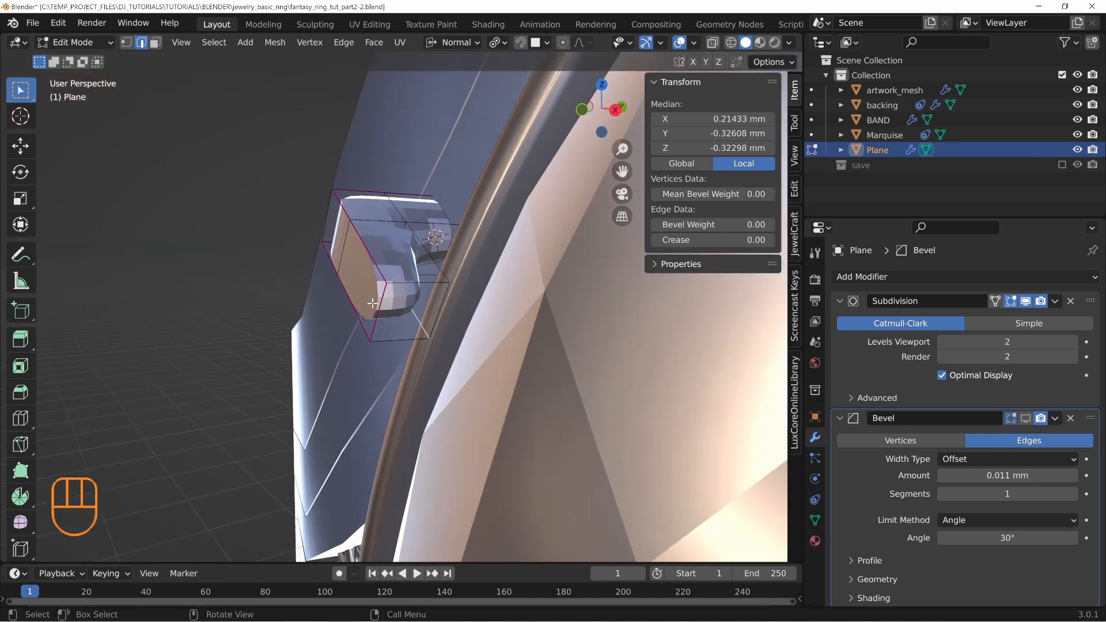
shift+click(414, 242)
drag(714, 239, 706, 240)
Select the two side edges at the prong's tip above the stone and set their Mean Crease to 0.24
middle_drag(420, 314, 431, 301)
click(441, 297)
drag(719, 240, 726, 240)
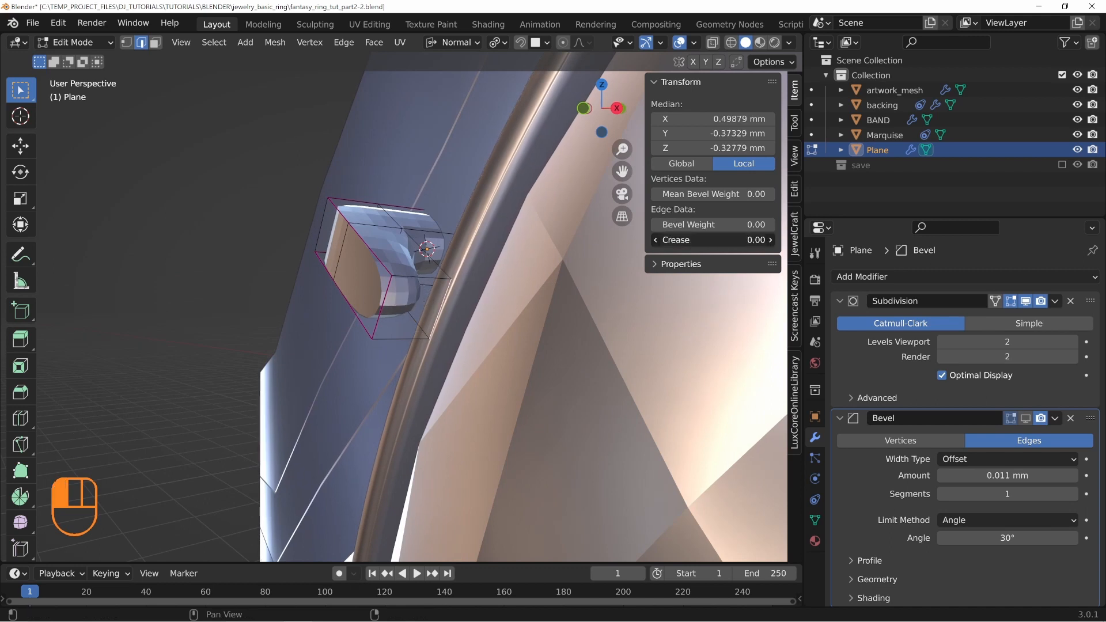
shift+click(397, 338)
drag(714, 240, 728, 240)
Try a loop cut around the prong's outer block, slid toward the bend
middle_drag(315, 241, 352, 329)
key(ctrl+r)
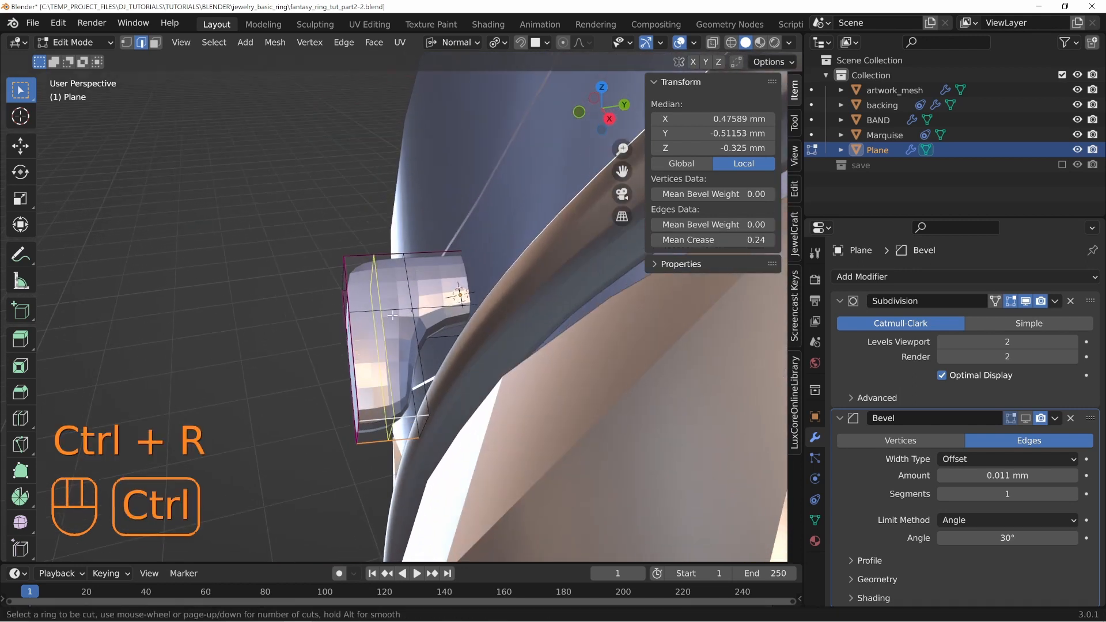
click(380, 321)
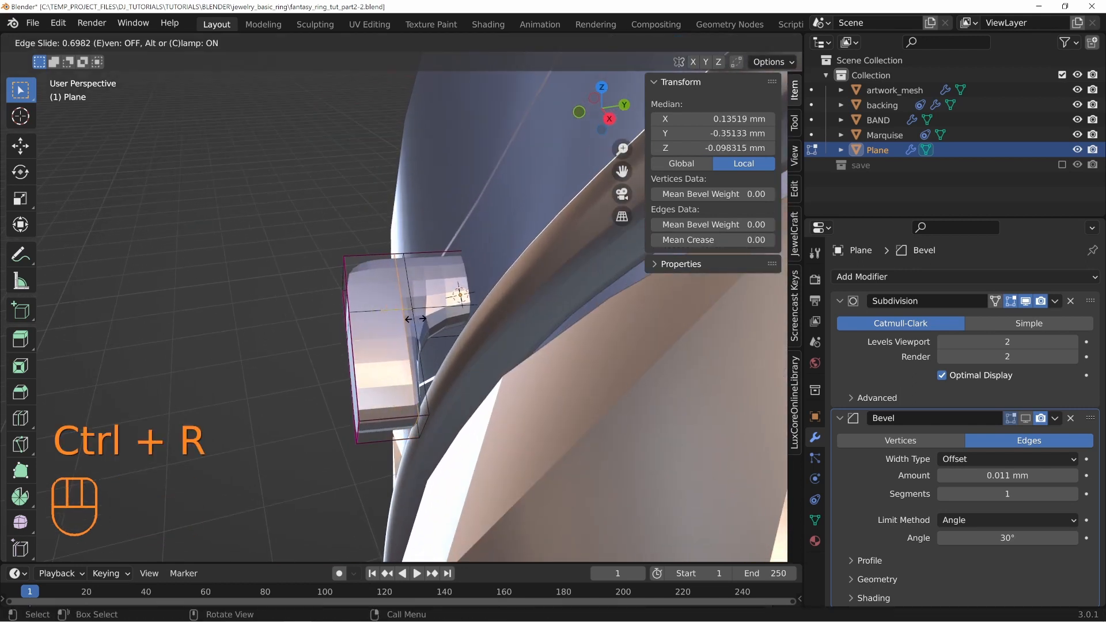
click(416, 318)
middle_drag(416, 318, 490, 274)
key(ctrl+z)
Add a loop cut across the prong's arm between band and bend, slid close to the bend
middle_drag(375, 274, 363, 285)
key(ctrl+r)
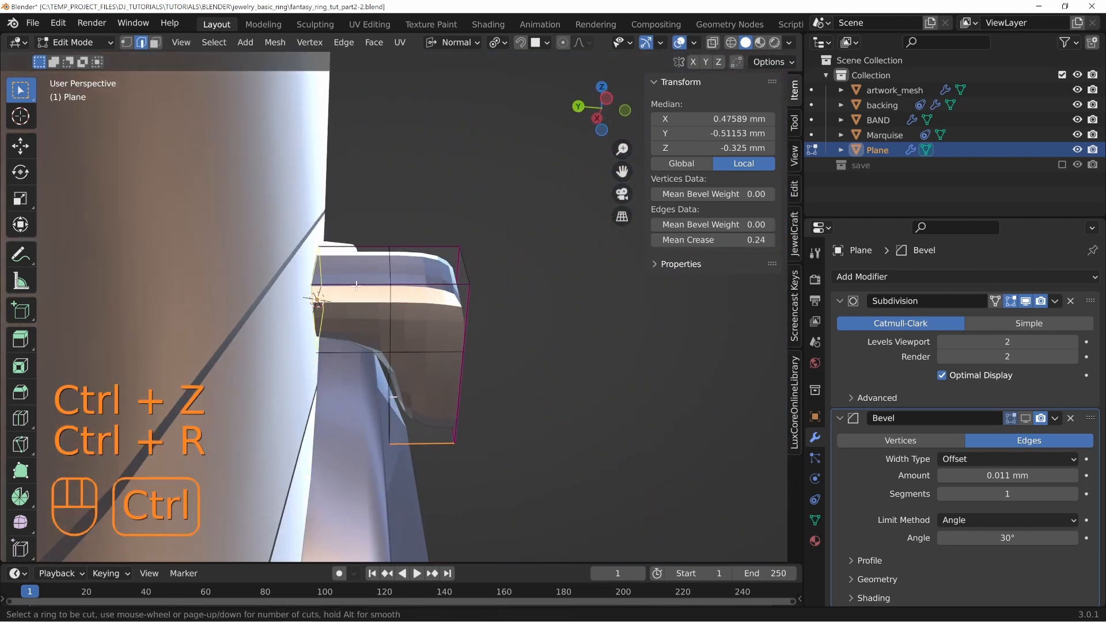
click(356, 286)
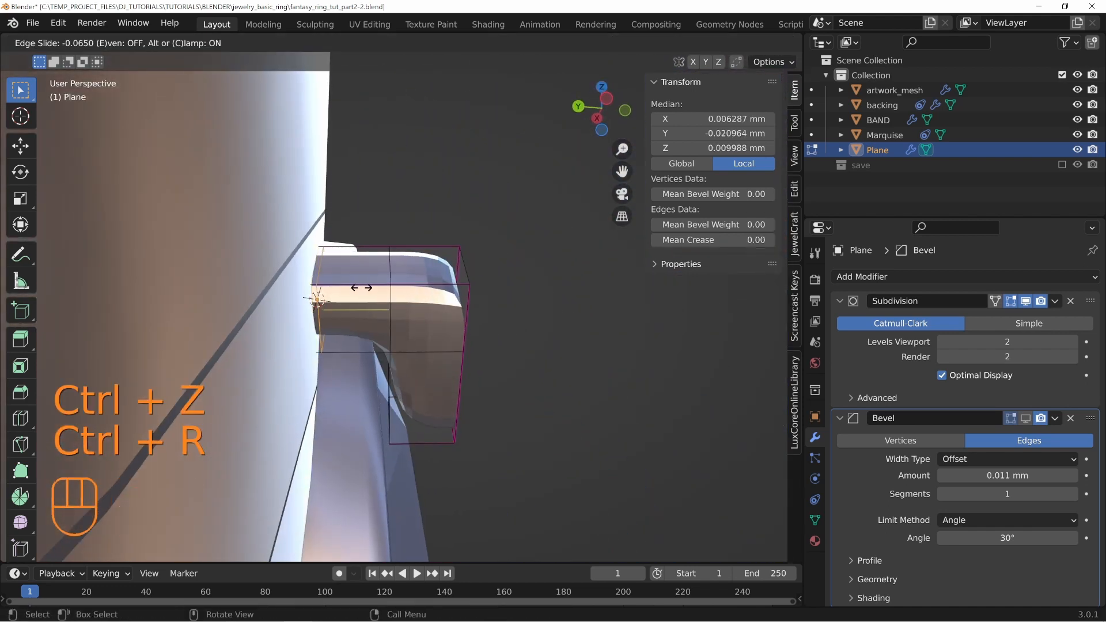
click(424, 288)
Select further edges around the prong's tip and base and raise their Mean Crease
middle_drag(507, 397, 450, 360)
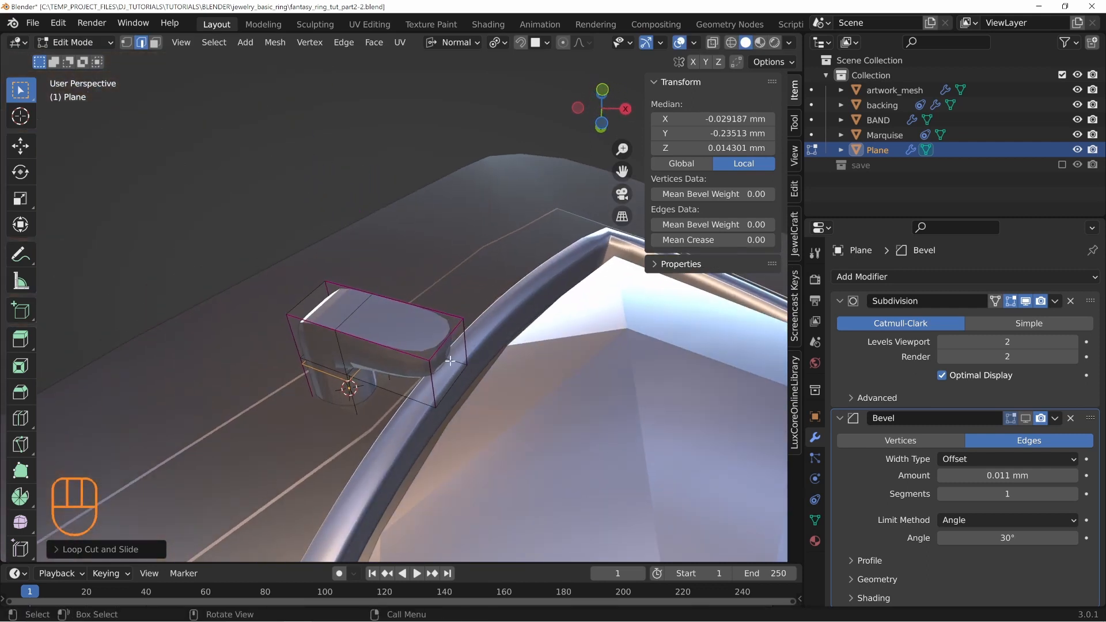
click(457, 378)
drag(691, 240, 761, 240)
middle_drag(451, 378, 358, 410)
click(351, 383)
shift+click(491, 281)
drag(686, 239, 758, 240)
Select the entire prong mesh and reset its Mean Crease to 0.00
middle_drag(410, 294, 357, 299)
key(a)
drag(708, 237, 657, 239)
Turn on the Bevel modifier's viewport display from Object Mode and return to Edit Mode
middle_drag(368, 340, 423, 346)
key(Tab)
click(1025, 418)
key(Tab)
Add a loop cut across the prong's section over the stone, slid close to its tip
middle_drag(357, 299, 346, 319)
key(ctrl+r)
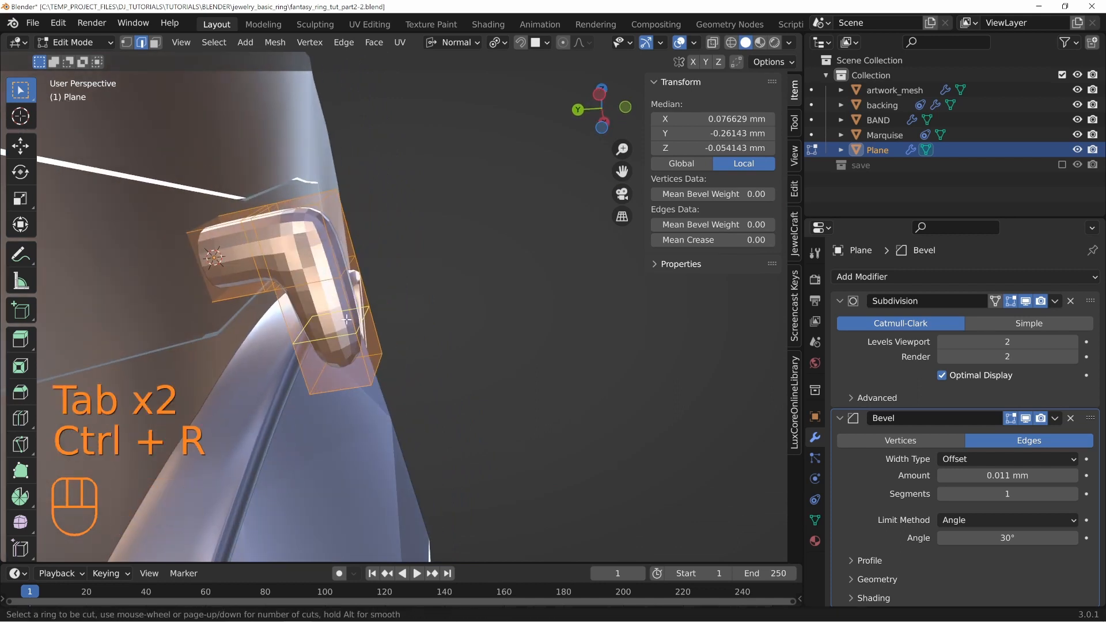
click(349, 324)
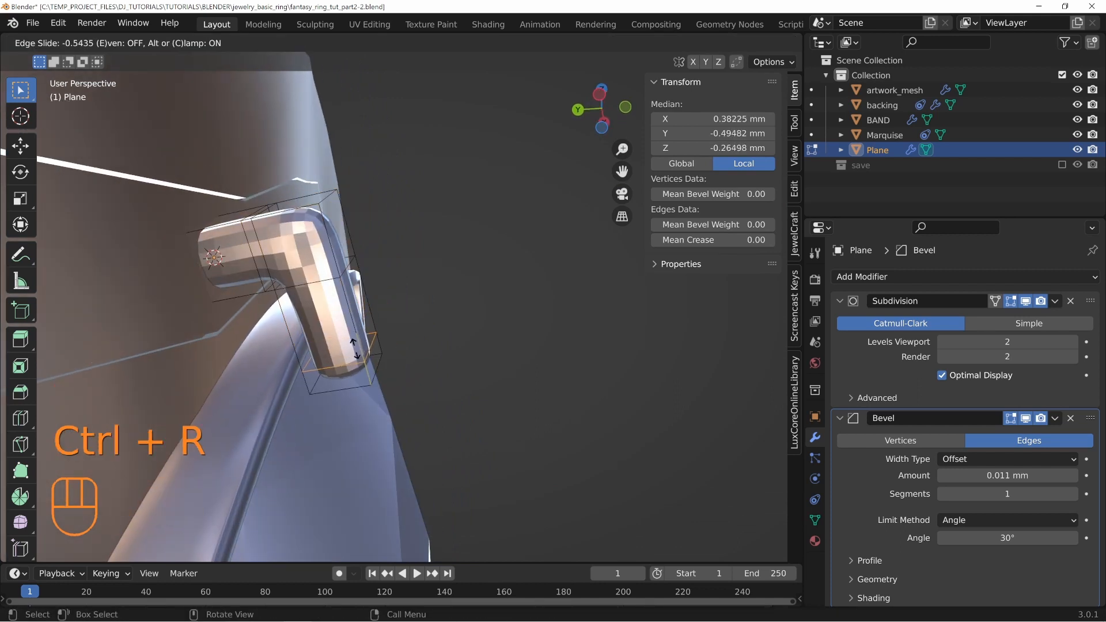
click(354, 349)
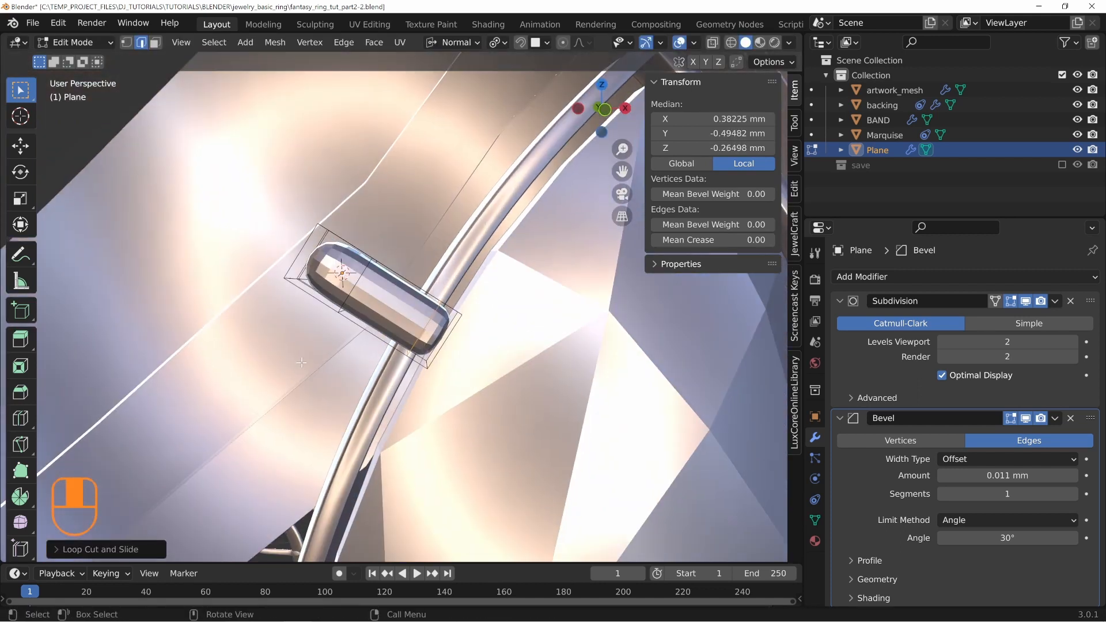
middle_drag(455, 230, 340, 294)
middle_drag(322, 305, 736, 307)
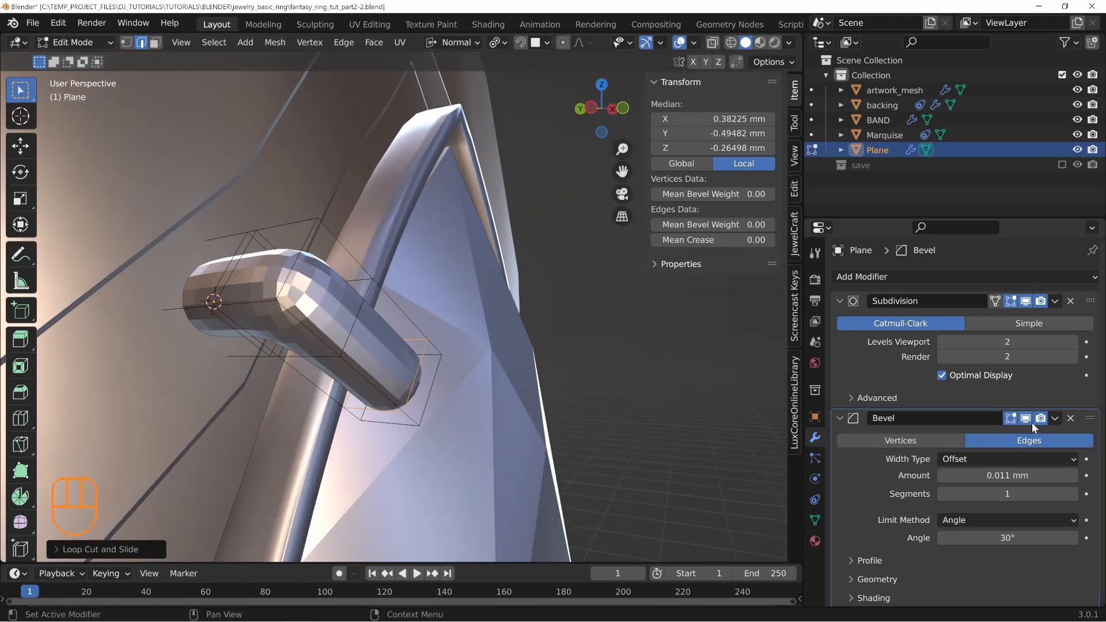
Select the edges outlining the prong's outer face and set their Mean Bevel Weight to 1.00
middle_drag(333, 331, 353, 233)
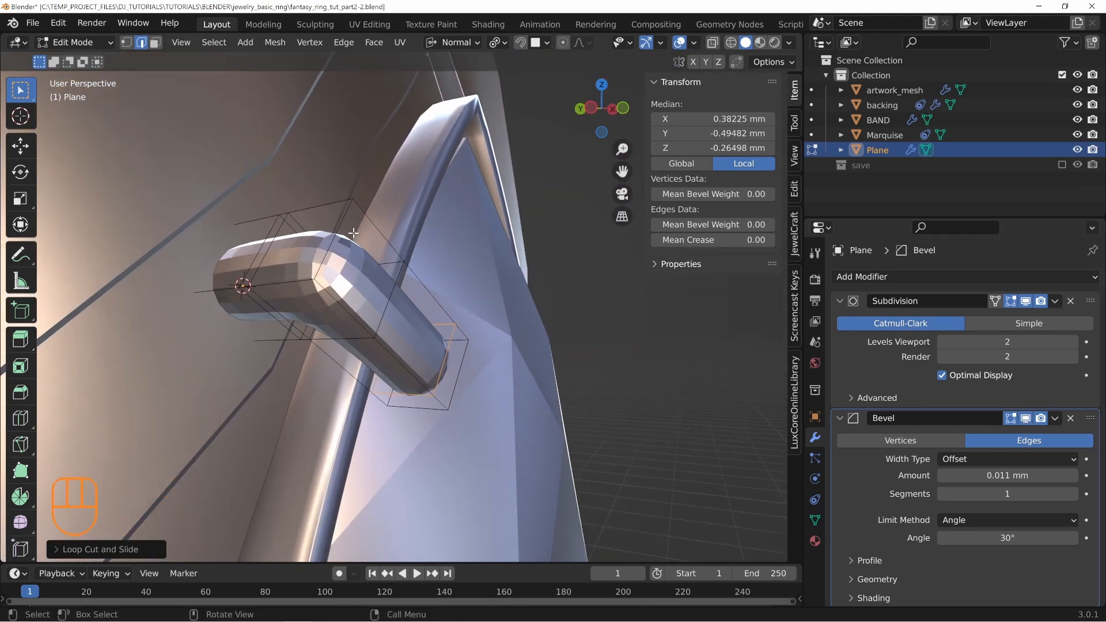
click(368, 224)
shift+middle_drag(433, 240, 408, 248)
mouse_move(706, 239)
mouse_down()
mouse_move(766, 239)
mouse_move(707, 240)
mouse_up()
middle_drag(463, 285, 477, 340)
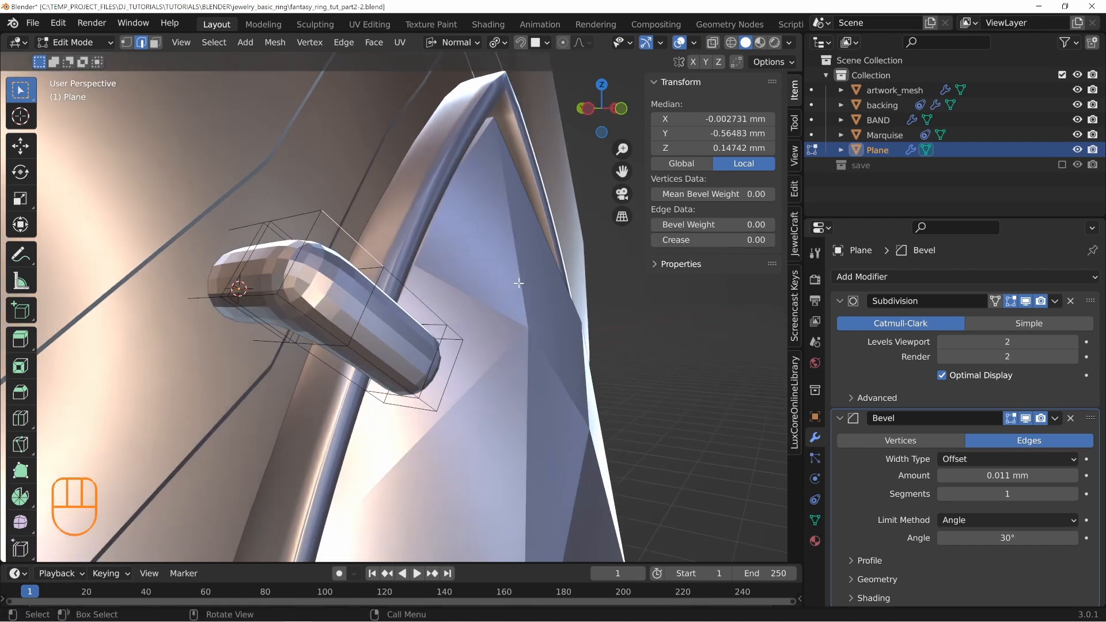
shift+click(477, 340)
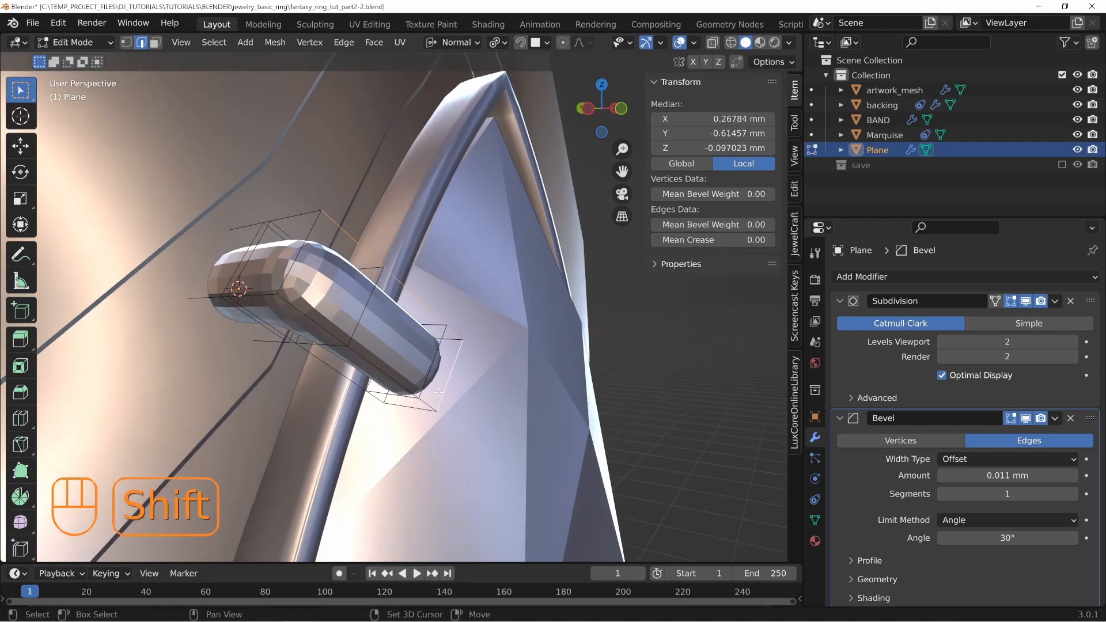
shift+click(326, 330)
drag(710, 226, 772, 226)
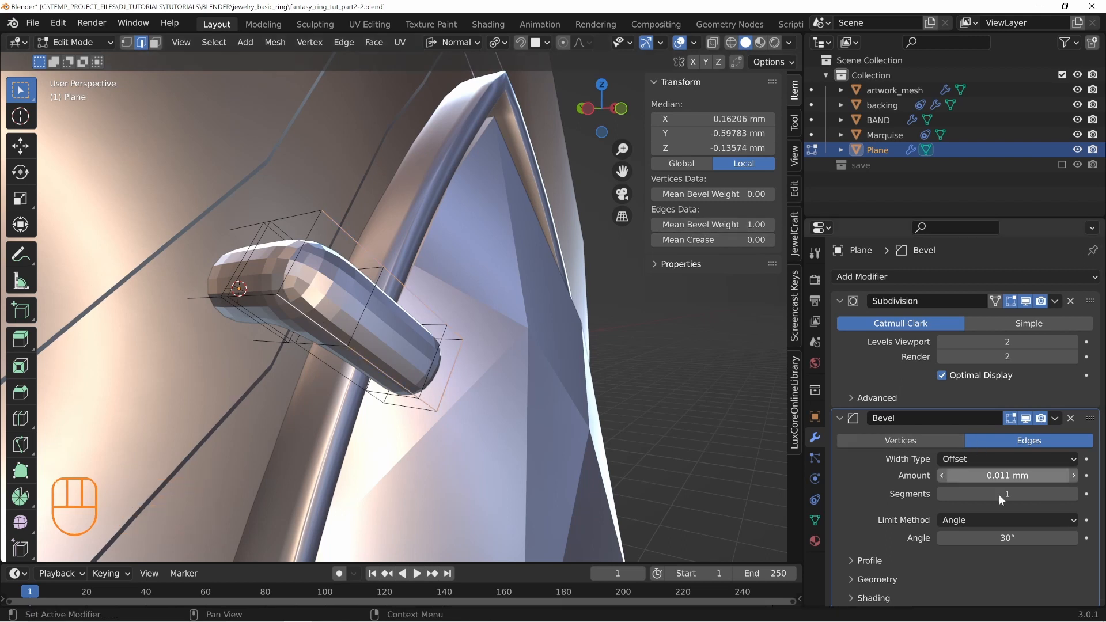
Set the Bevel modifier's limit method to Weight
click(995, 518)
click(981, 570)
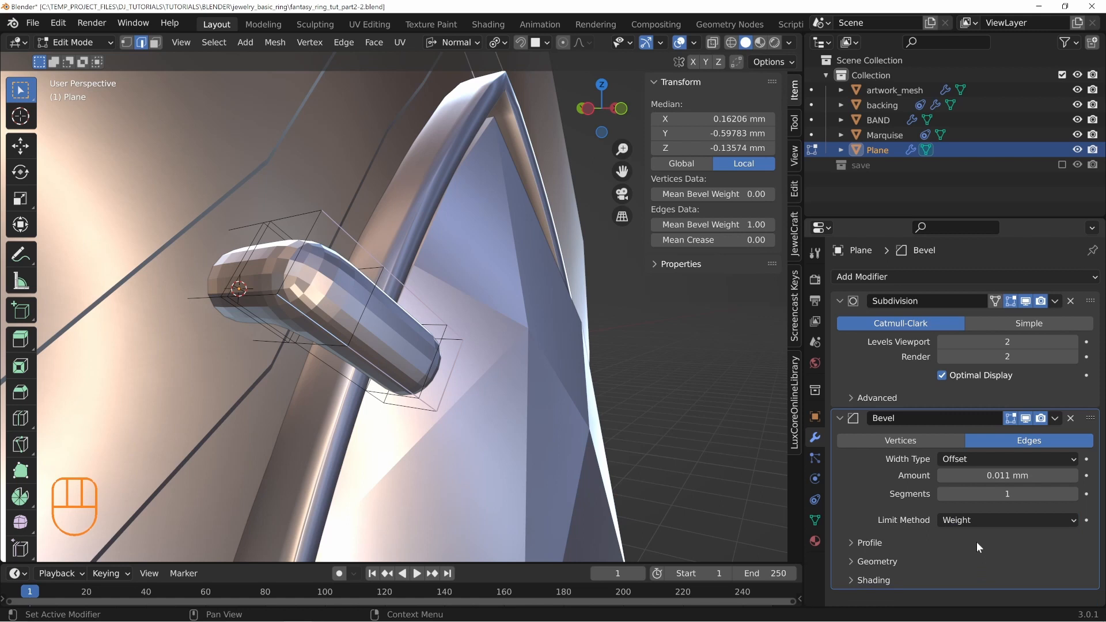
middle_drag(357, 346, 383, 369)
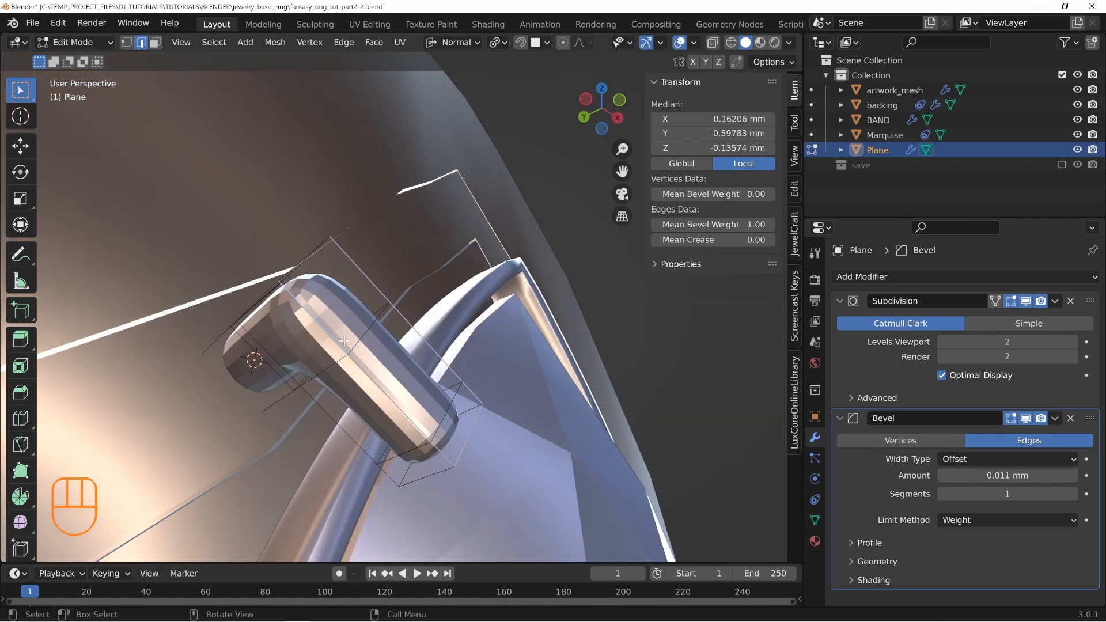
Undo the bevel weight change on the prong's outer face edges
click(1010, 521)
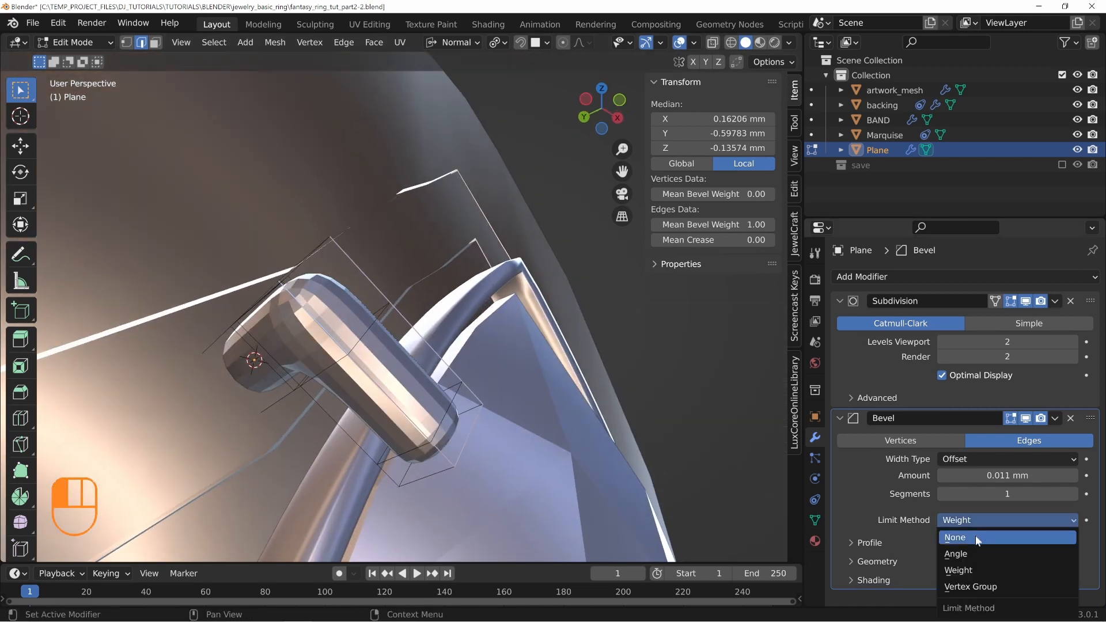
key(ctrl+z)
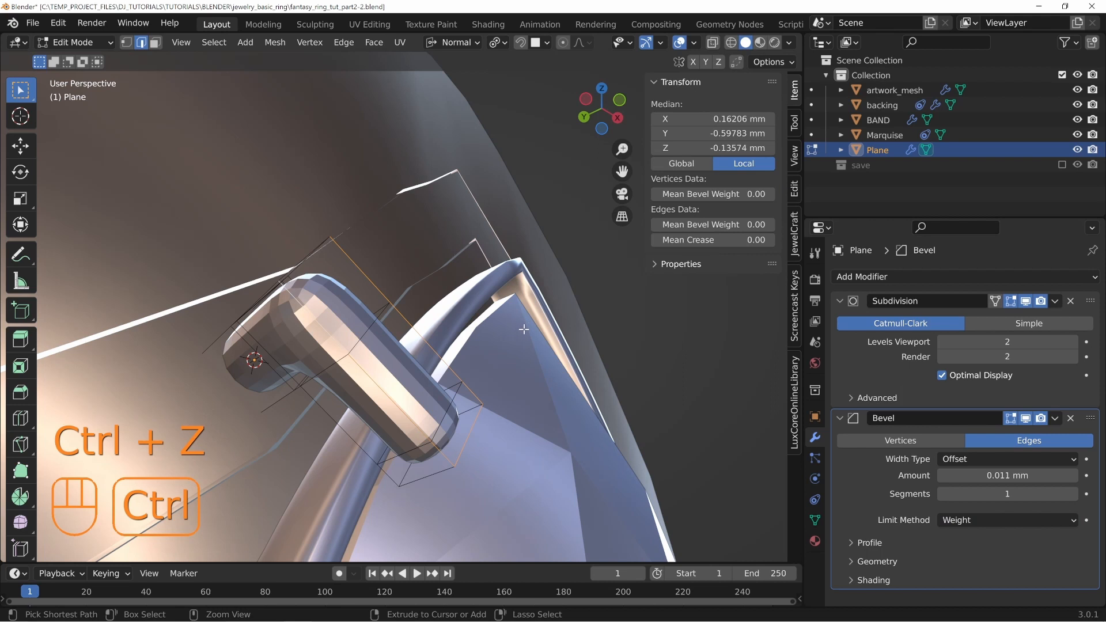
middle_drag(523, 328, 310, 311)
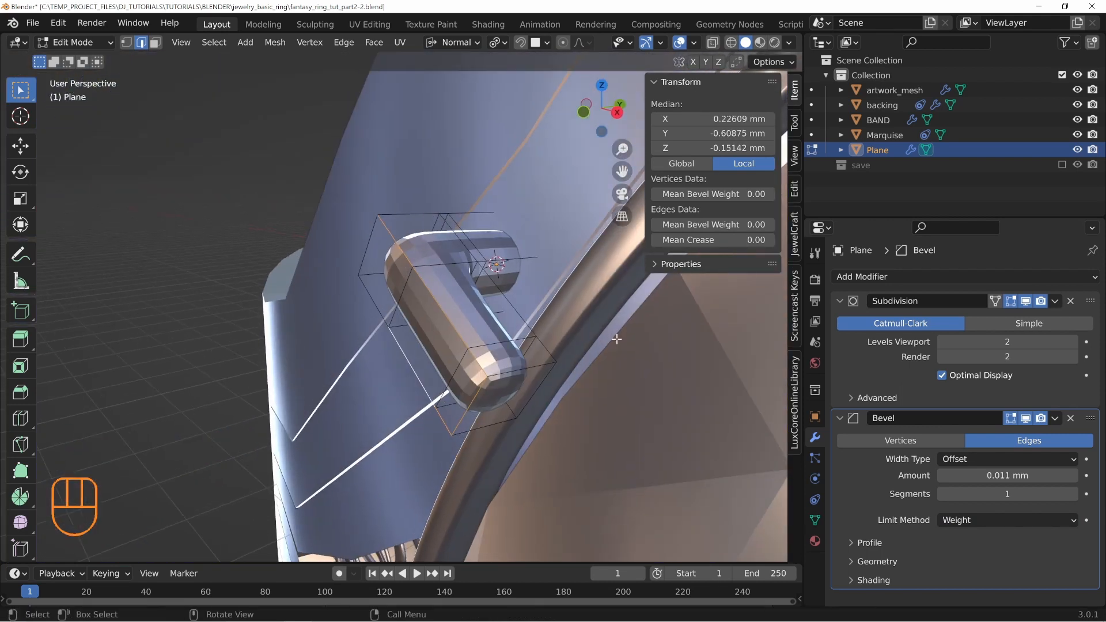
Return to Object Mode and move the Bevel modifier above Subdivision in the prong's modifier stack
key(Tab)
drag(1086, 422, 1083, 281)
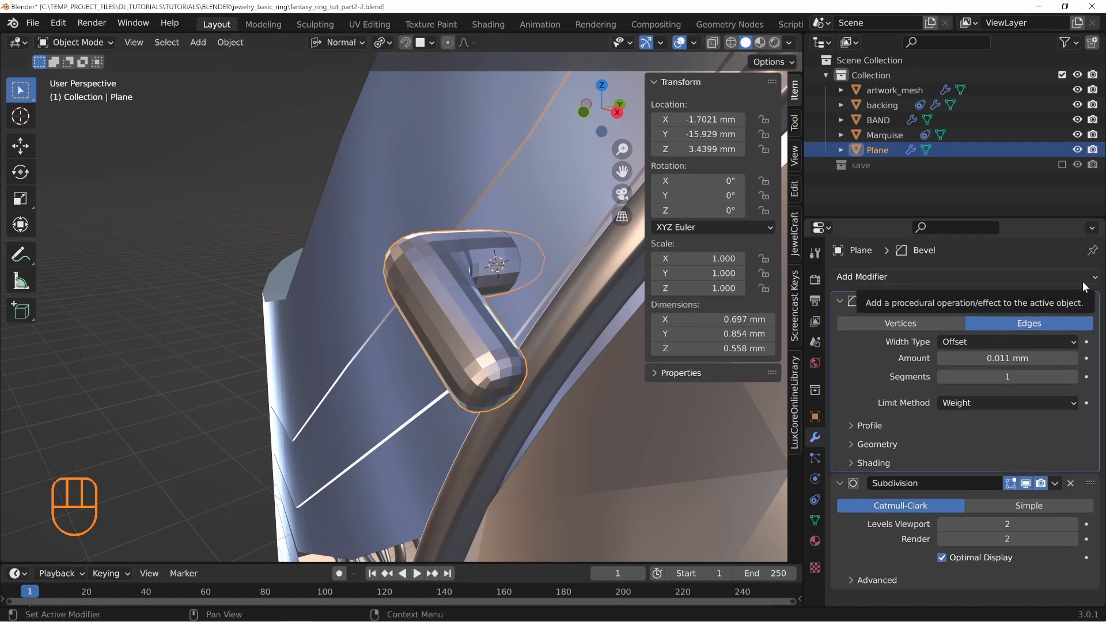
middle_drag(489, 312, 609, 290)
Set the Bevel modifier's limit method to Angle and its amount to 0.038 mm
drag(1014, 358, 1002, 376)
click(986, 398)
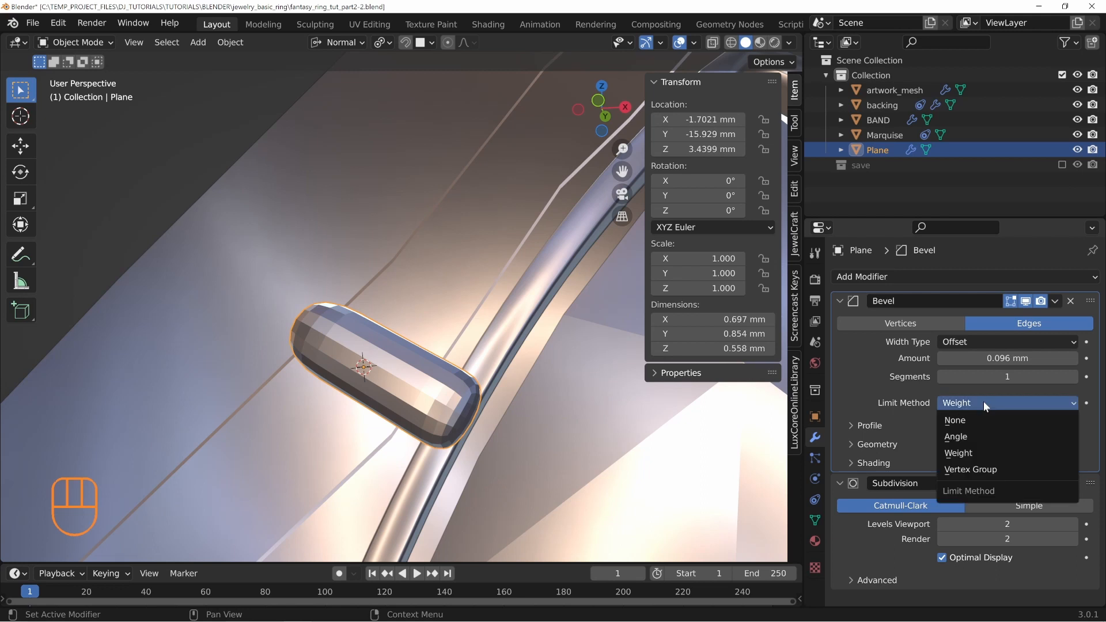
click(990, 436)
drag(1014, 358, 985, 358)
scroll(346, 340, down, 2)
middle_drag(340, 340, 433, 315)
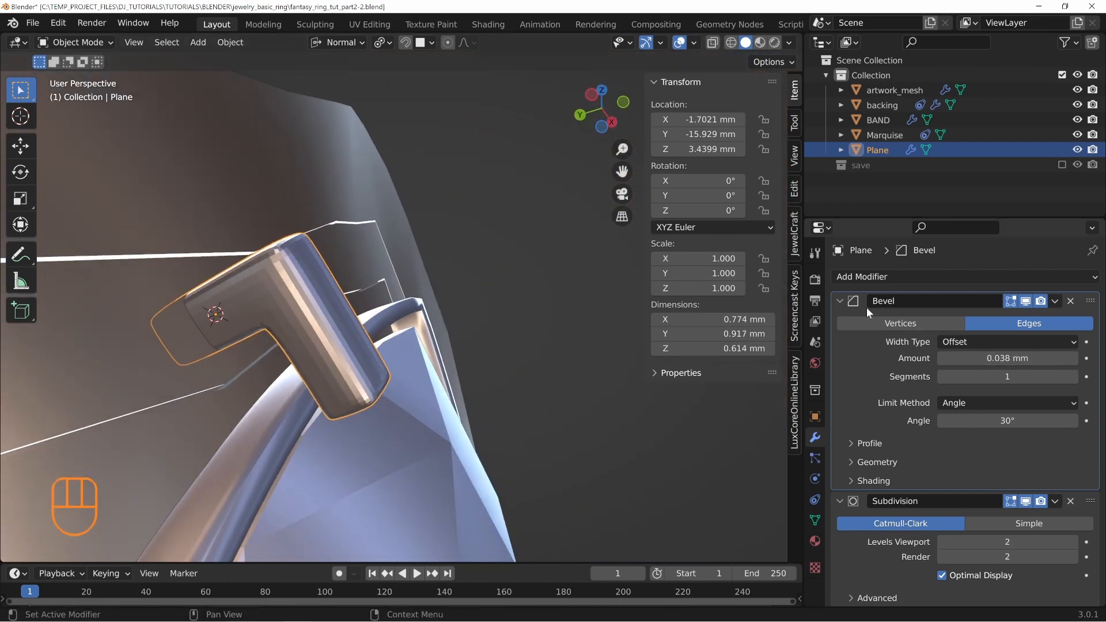
Collapse both of the prong's modifiers and move Bevel back below Subdivision
click(841, 301)
click(841, 321)
drag(1090, 305, 1080, 380)
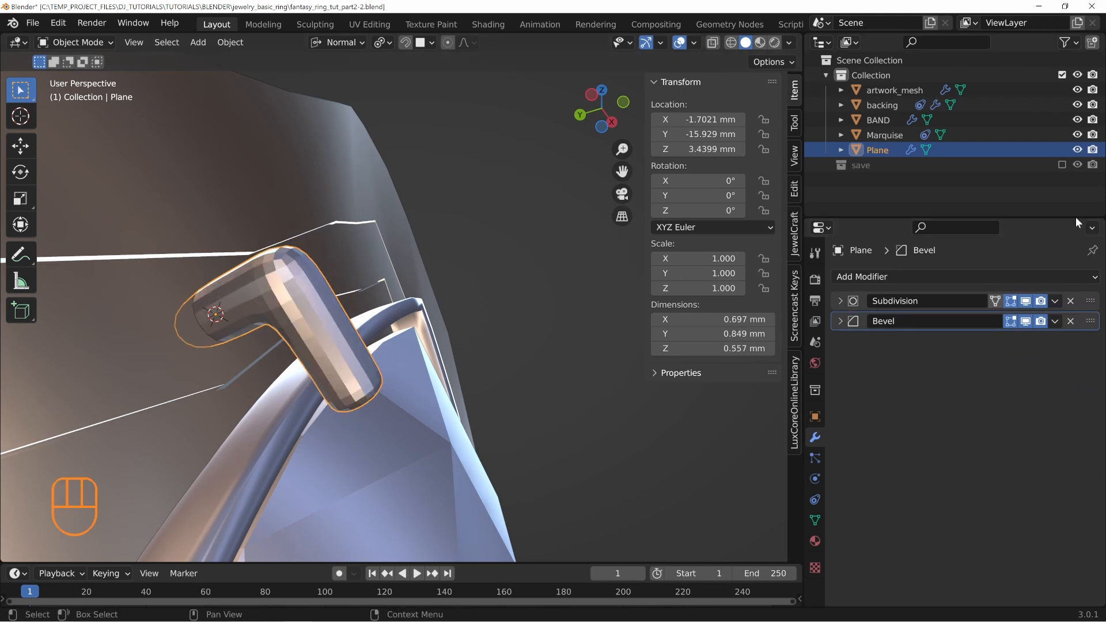
drag(1087, 324, 1086, 346)
Apply smooth shading to the prong object
scroll(341, 363, down, 5)
middle_drag(341, 363, 306, 317)
scroll(441, 332, down, 4)
scroll(398, 320, up, 10)
right_click(307, 317)
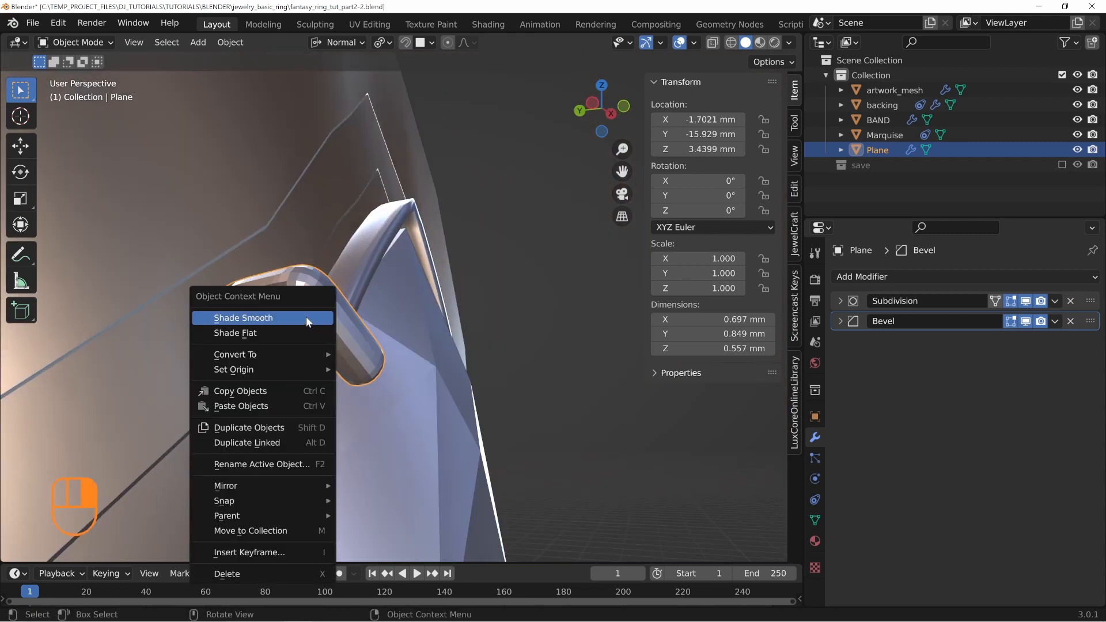
click(240, 316)
middle_drag(423, 342, 389, 342)
scroll(323, 346, up, 2)
Enter Edit Mode on the prong and add a loop cut slid close to its outer face
key(Tab)
middle_drag(346, 291, 280, 313)
key(ctrl+r)
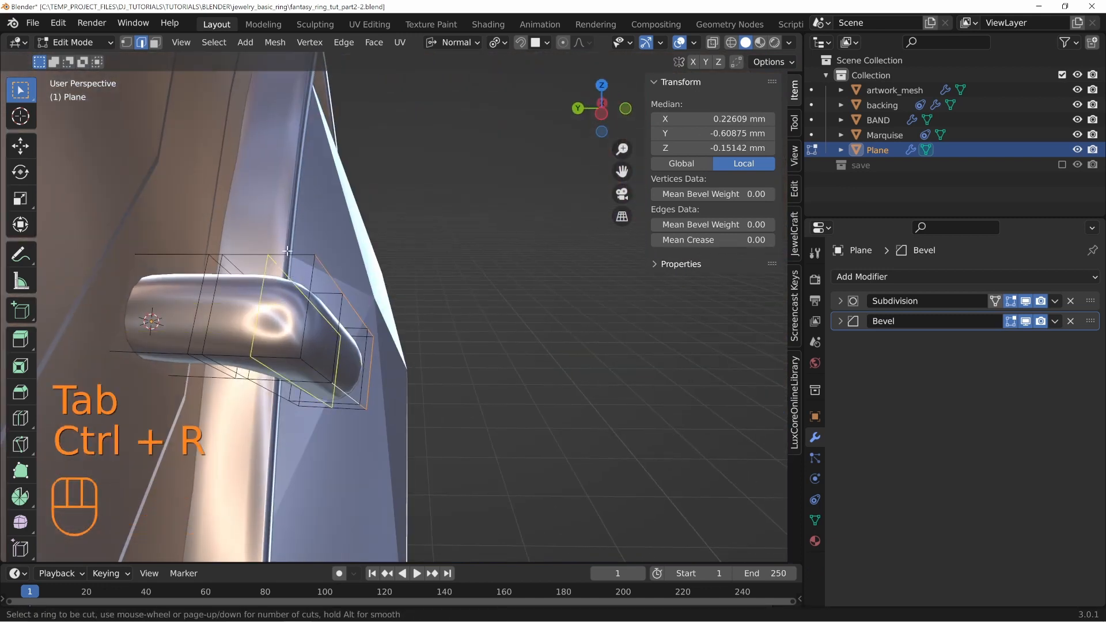
click(288, 254)
click(315, 254)
Select an edge loop on the prong and dissolve it
middle_drag(316, 254, 245, 260)
middle_drag(357, 308, 505, 386)
middle_drag(507, 336, 443, 397)
alt+click(488, 342)
key(ctrl+x)
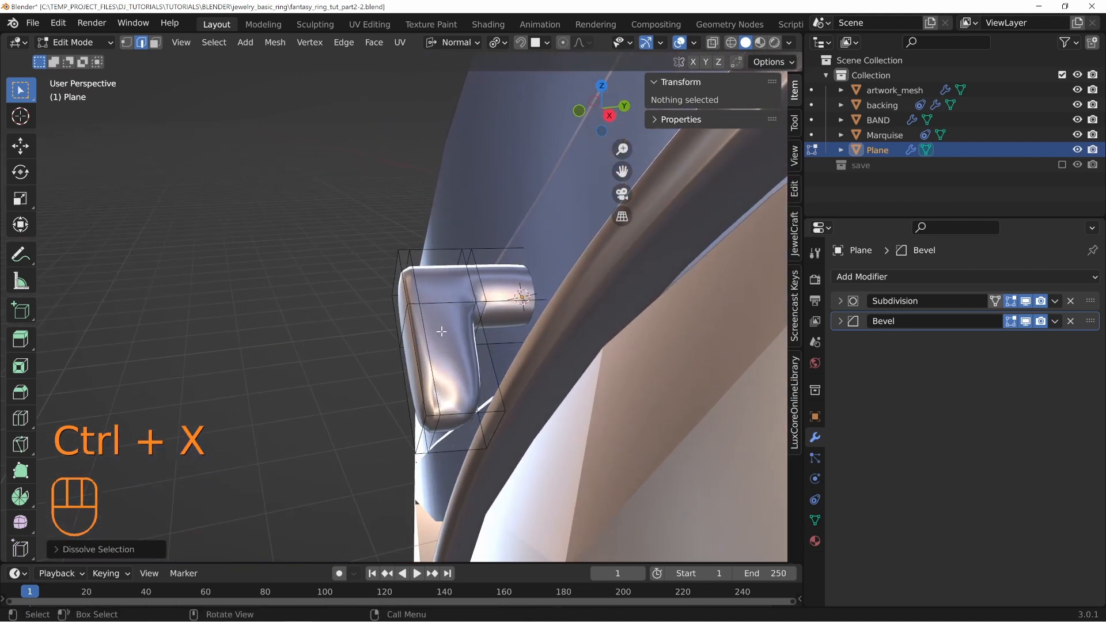
Add a loop cut near the prong's lower end, slid by about -0.71, and return to Object Mode
key(ctrl+r)
click(442, 403)
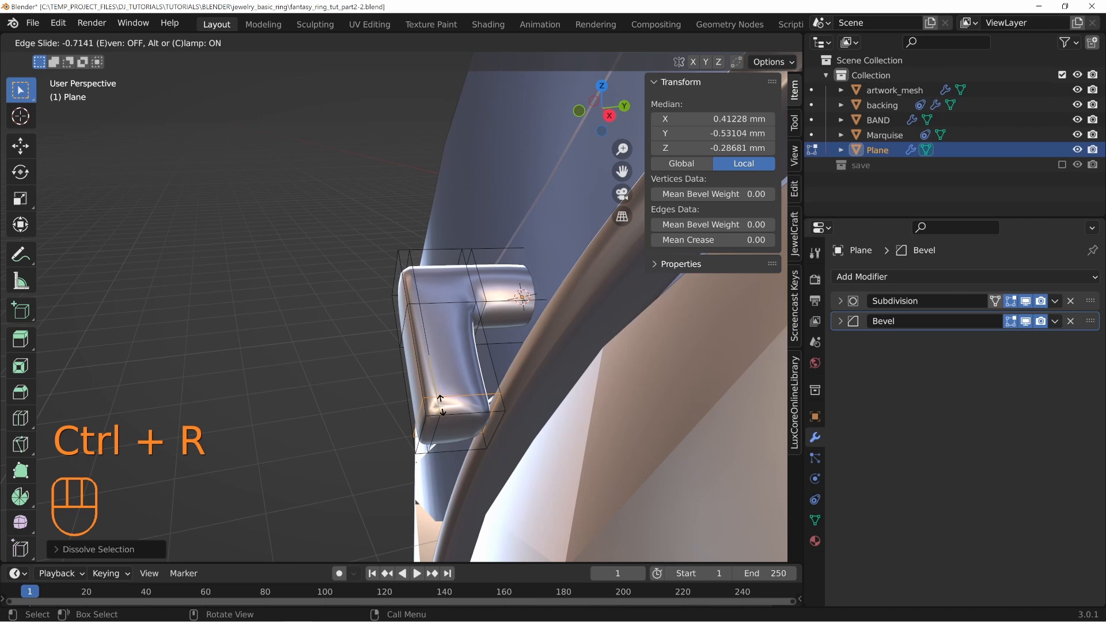
click(442, 403)
middle_drag(441, 403, 357, 320)
key(Tab)
middle_drag(435, 319, 408, 301)
scroll(391, 337, down, 5)
scroll(437, 297, up, 3)
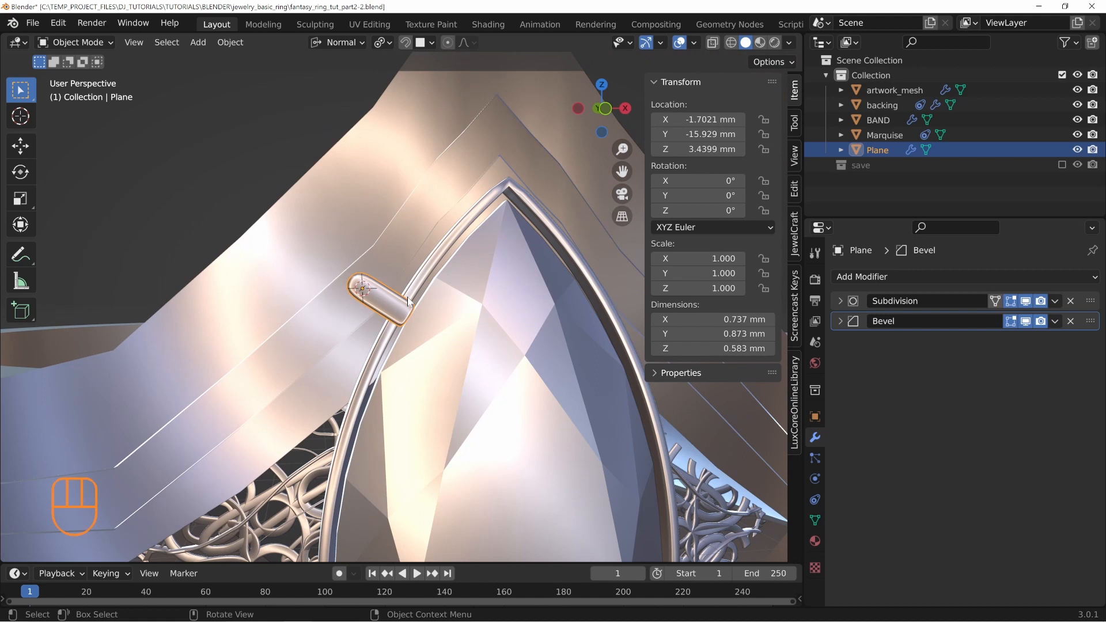
Turn on viewport display for the Subdivision and Bevel modifiers of the BAND object
key(alt+a)
scroll(430, 292, down, 3)
click(424, 215)
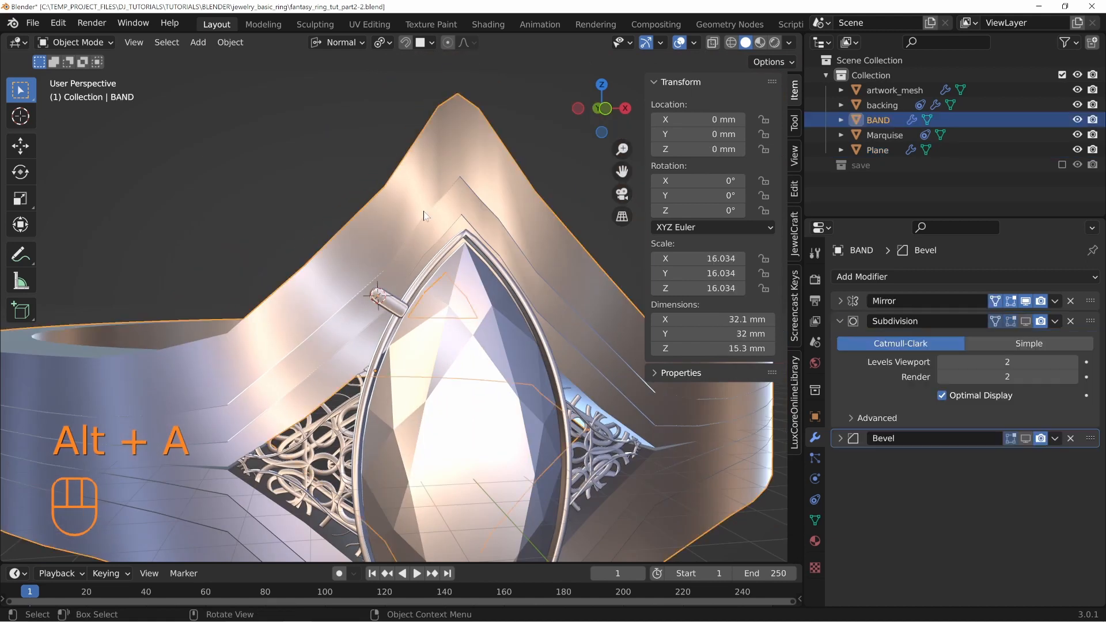
click(1027, 320)
click(1027, 438)
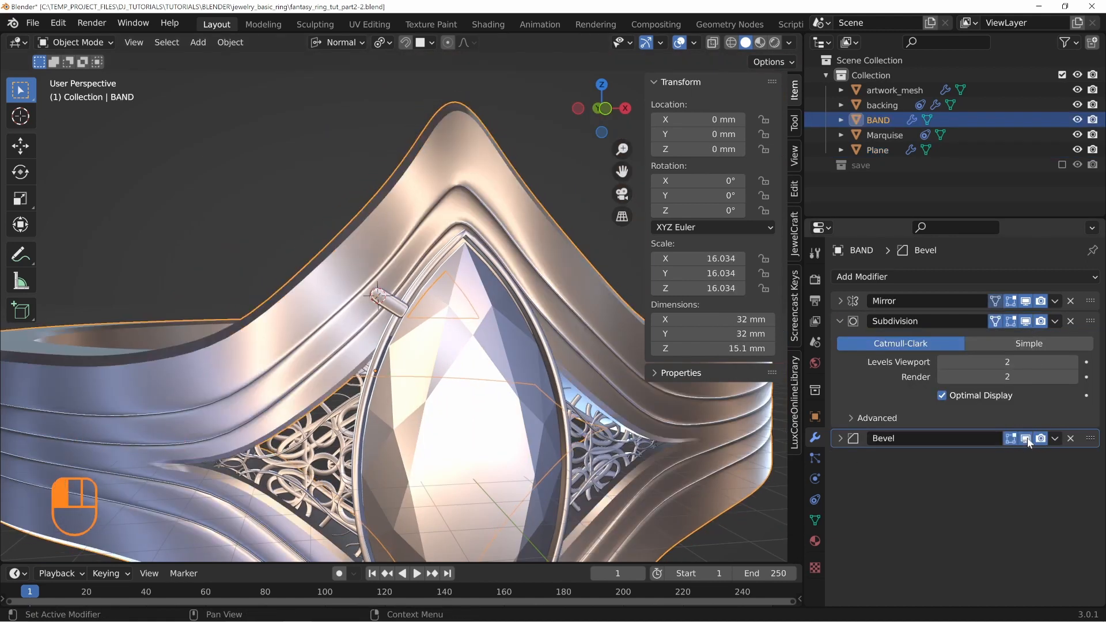
Add a Mirror modifier to the prong and use the Marquise stone as its mirror object
key(alt+a)
mouse_move(392, 288)
middle_down()
mouse_move(358, 303)
mouse_move(381, 326)
mouse_move(380, 275)
middle_up()
click(395, 290)
scroll(394, 289, up, 3)
click(892, 281)
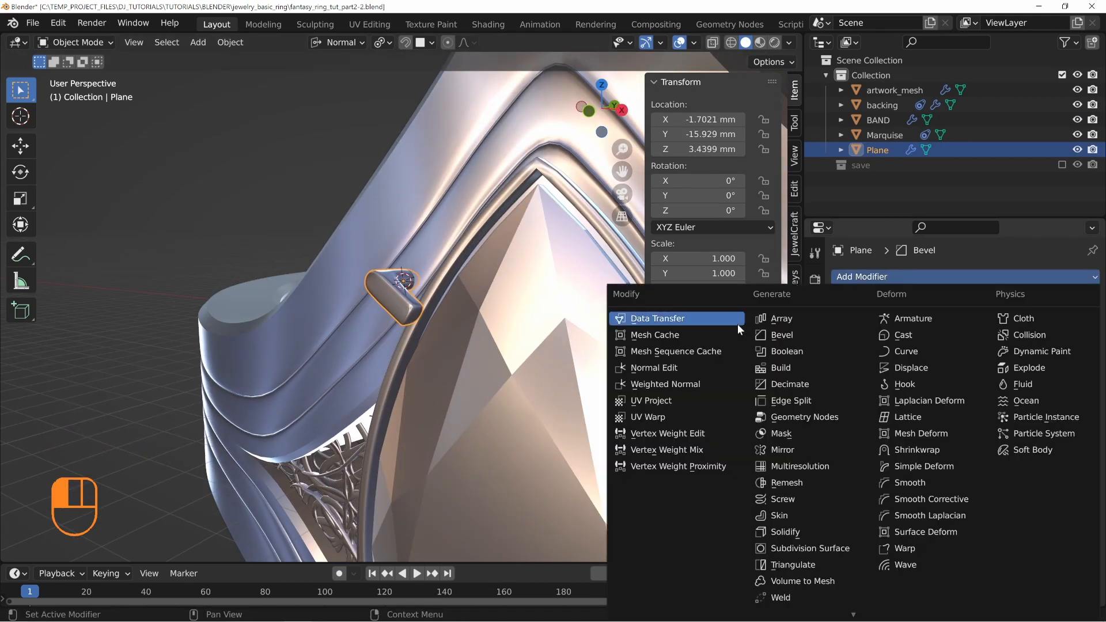
click(824, 449)
middle_drag(421, 340, 795, 303)
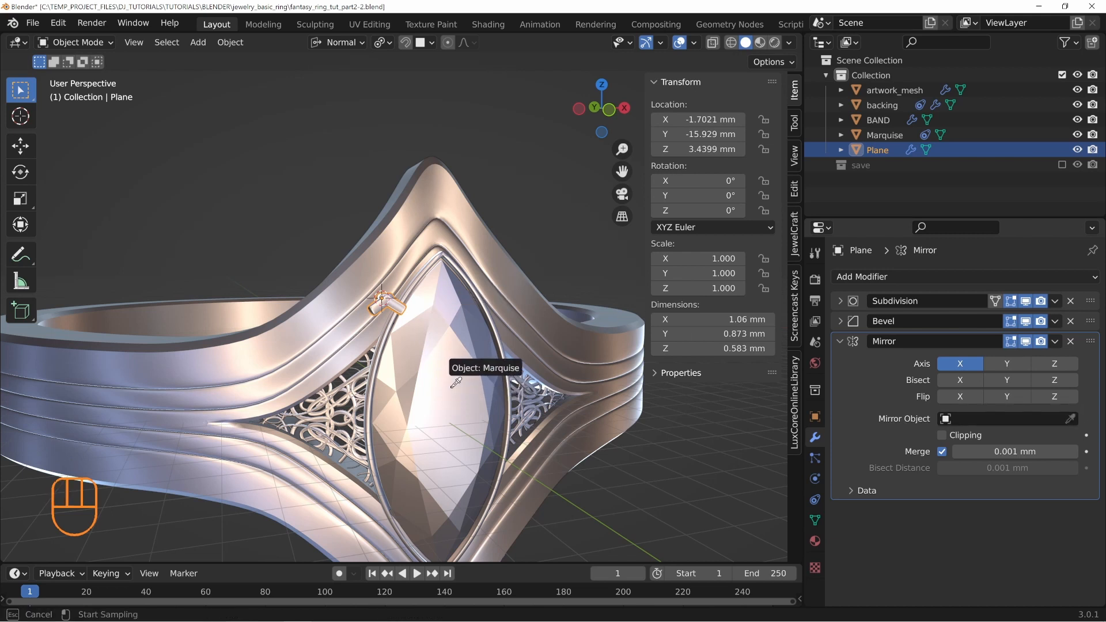
click(447, 370)
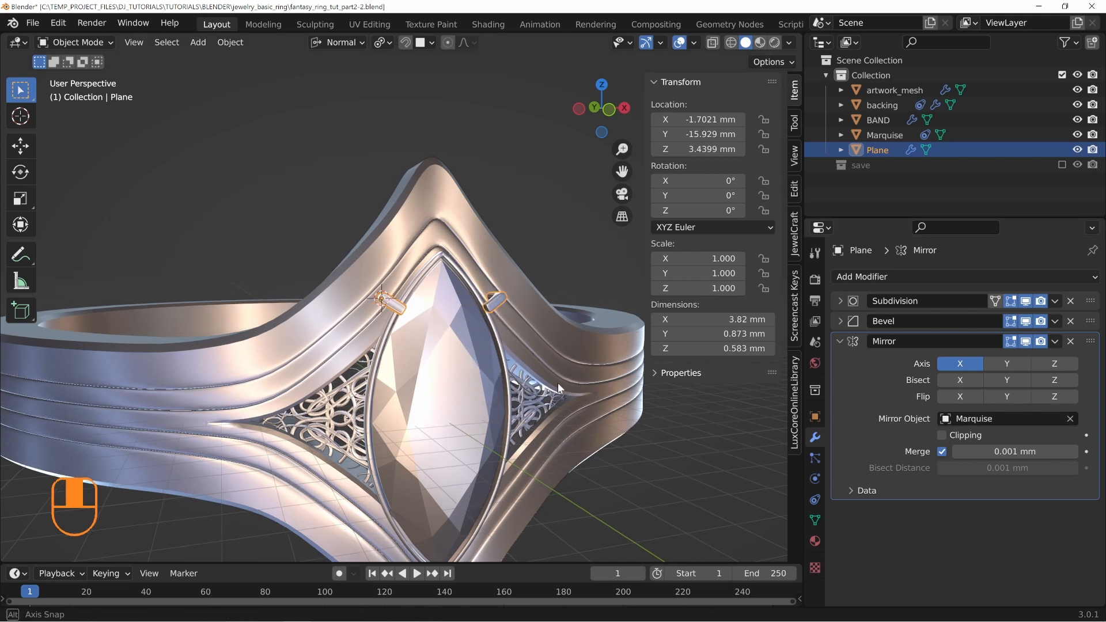
Enable the Y axis in the prong's Mirror modifier in addition to X
middle_drag(561, 386, 371, 311)
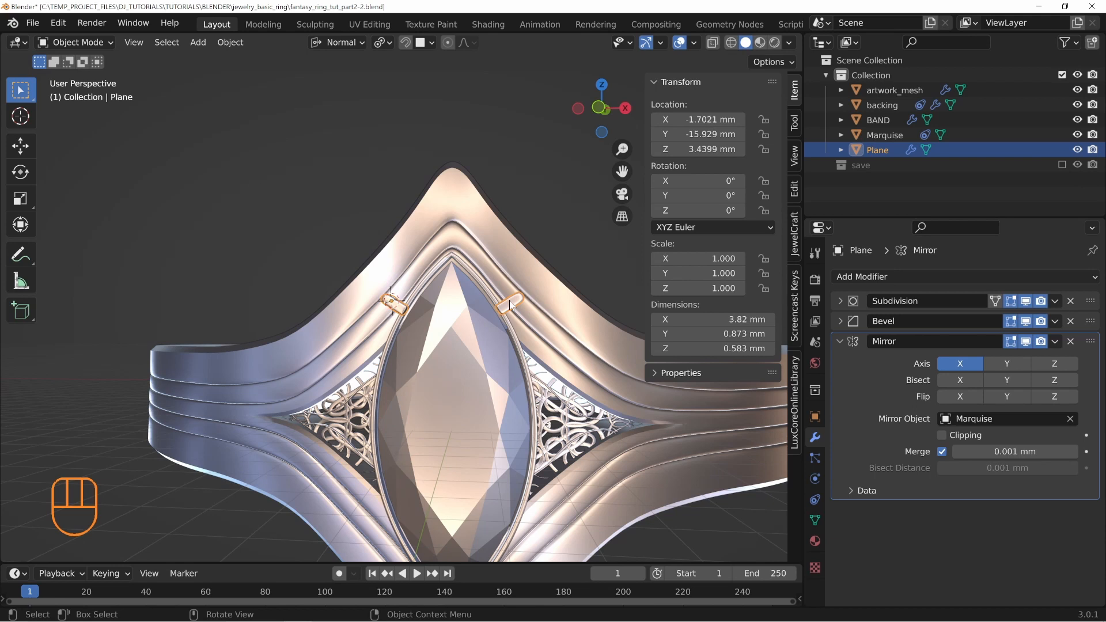
shift+middle_drag(406, 288, 391, 150)
middle_drag(391, 149, 352, 149)
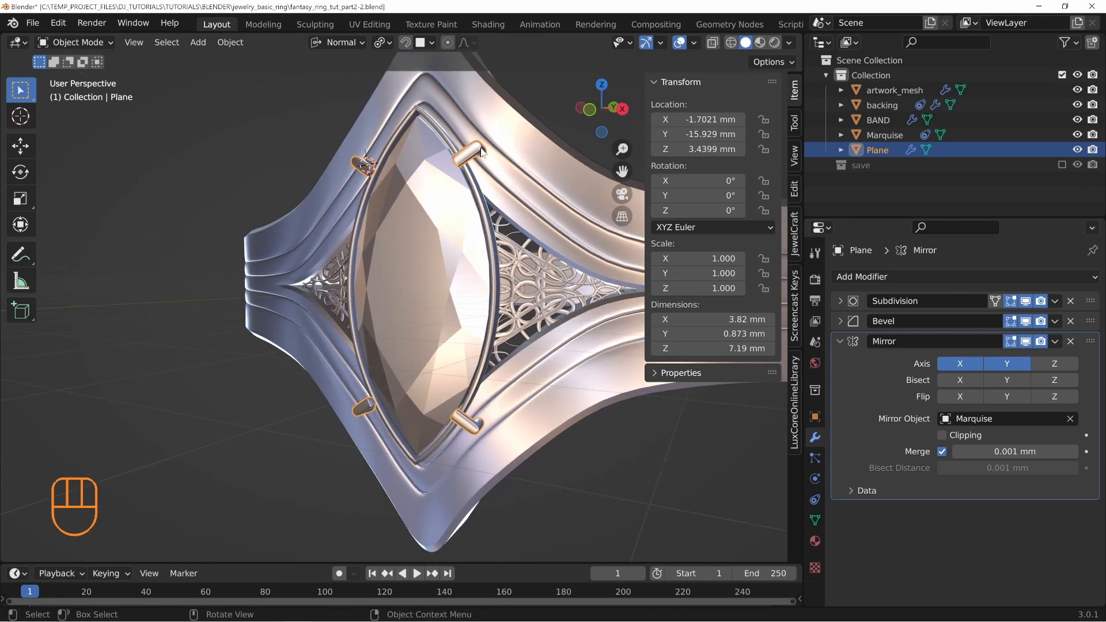
Assign the existing Material.001 to the prongs and clear the selection
click(815, 541)
click(838, 340)
click(878, 376)
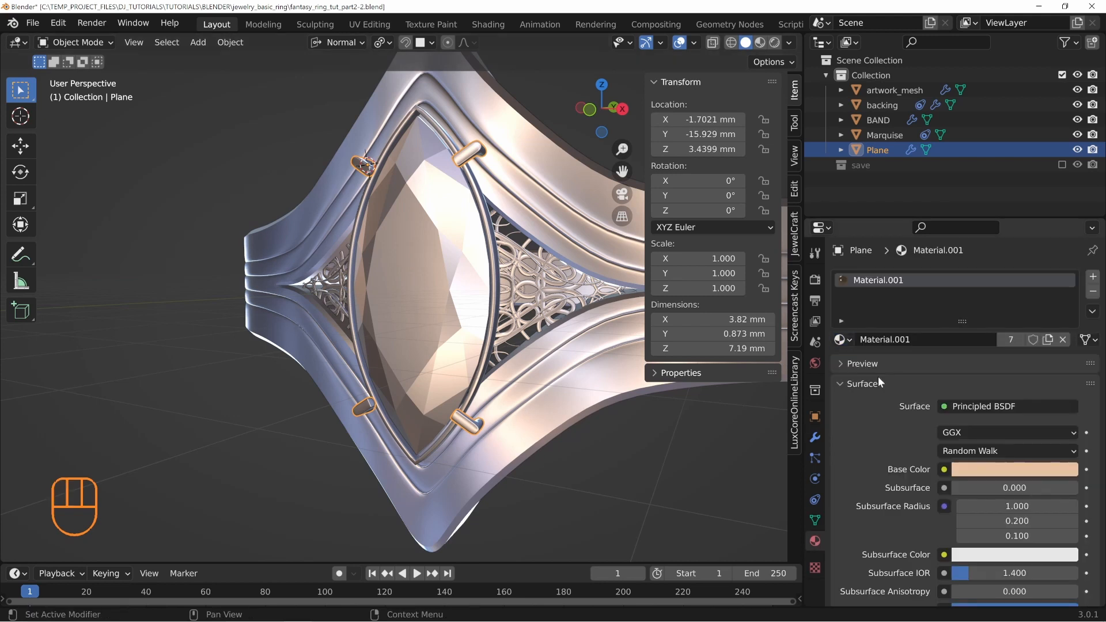
key(alt+a)
Switch the viewport to Material Preview shading and inspect the ring with its prongs from several angles
middle_drag(489, 277, 457, 279)
key(z)
click(493, 359)
middle_drag(447, 331, 399, 184)
key(alt+a)
middle_drag(503, 308, 451, 293)
middle_drag(423, 226, 449, 230)
shift+middle_drag(438, 368, 441, 323)
middle_drag(397, 475, 382, 293)
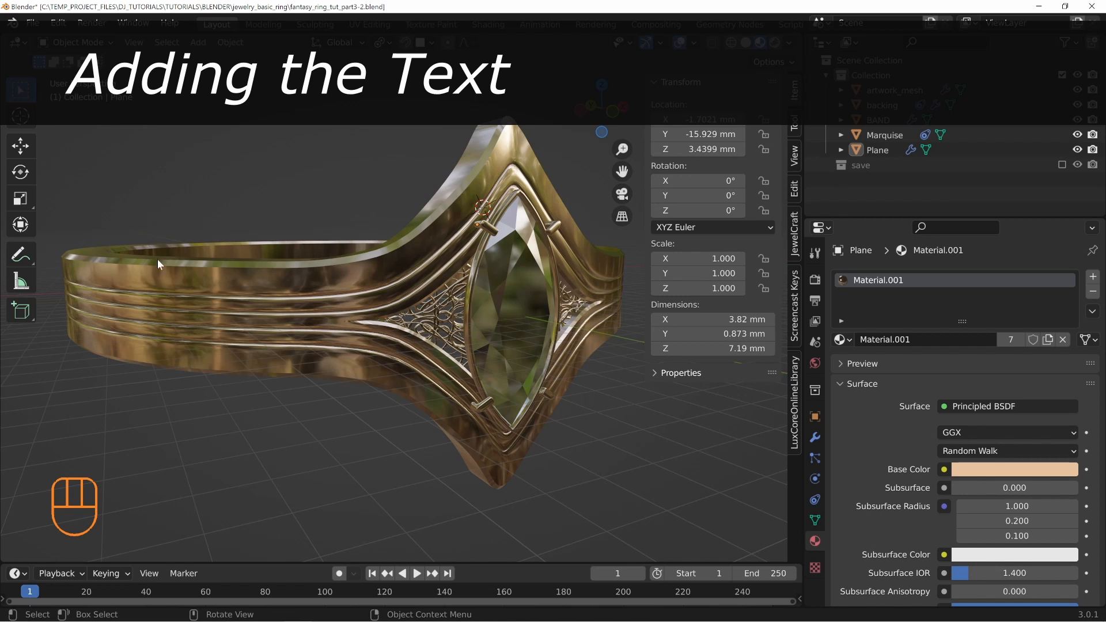
Set the snap target to Increment and check the transform orientation and pivot point options
middle_drag(180, 286, 310, 280)
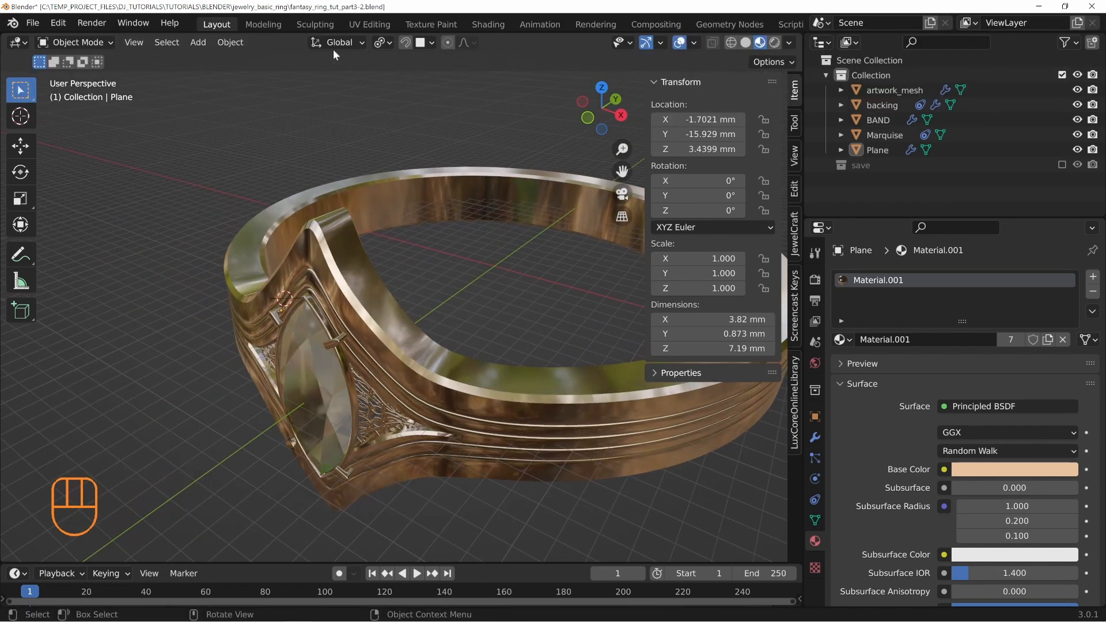
click(338, 44)
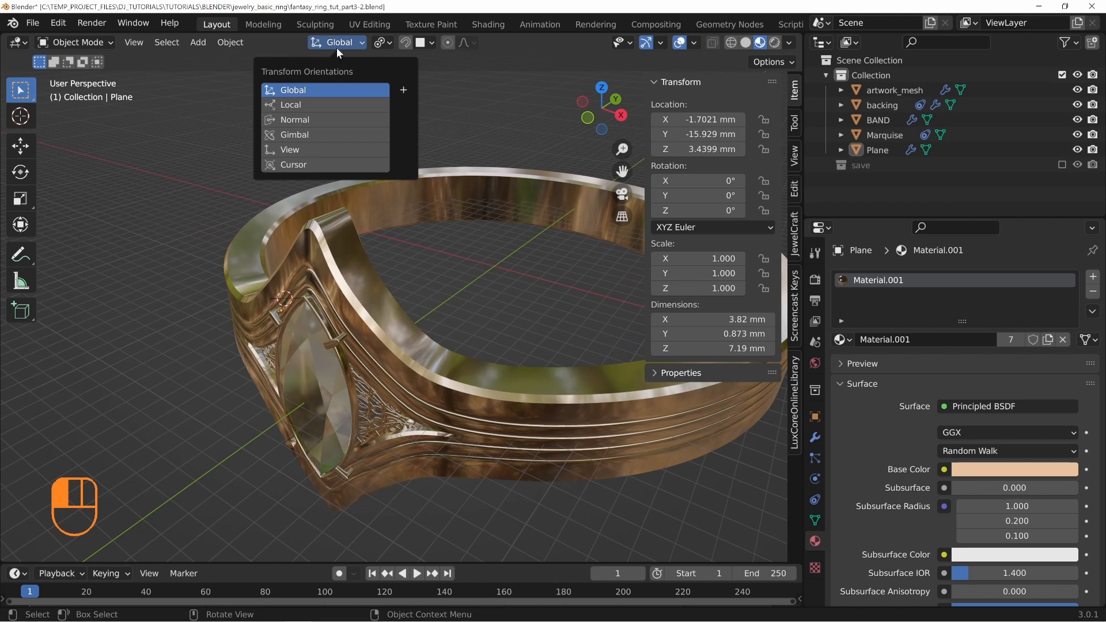
click(338, 45)
click(378, 42)
click(377, 43)
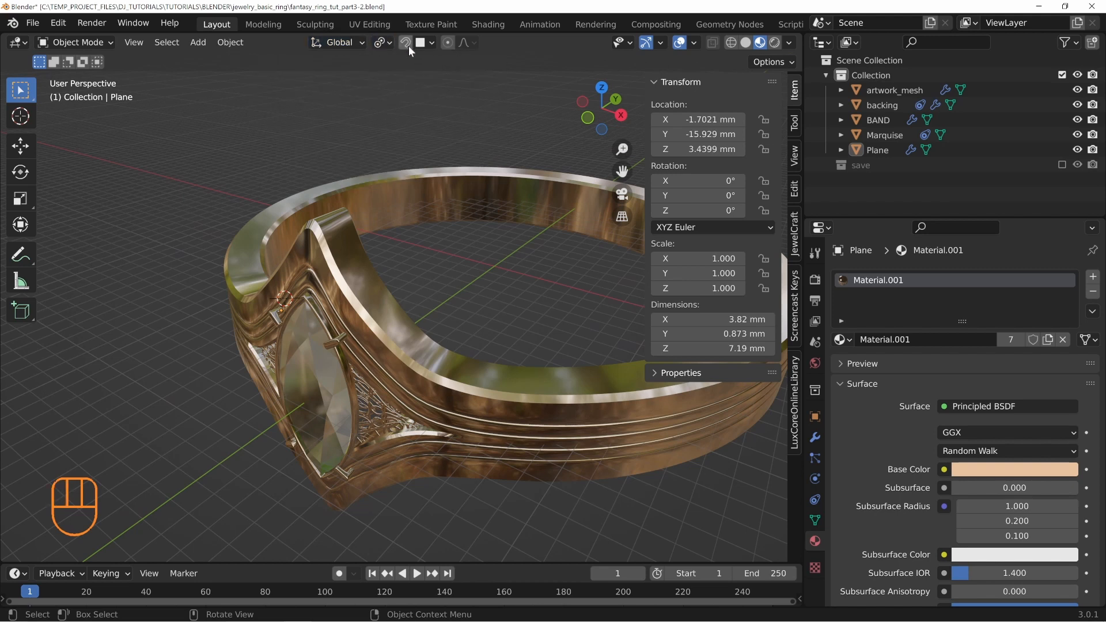
click(423, 43)
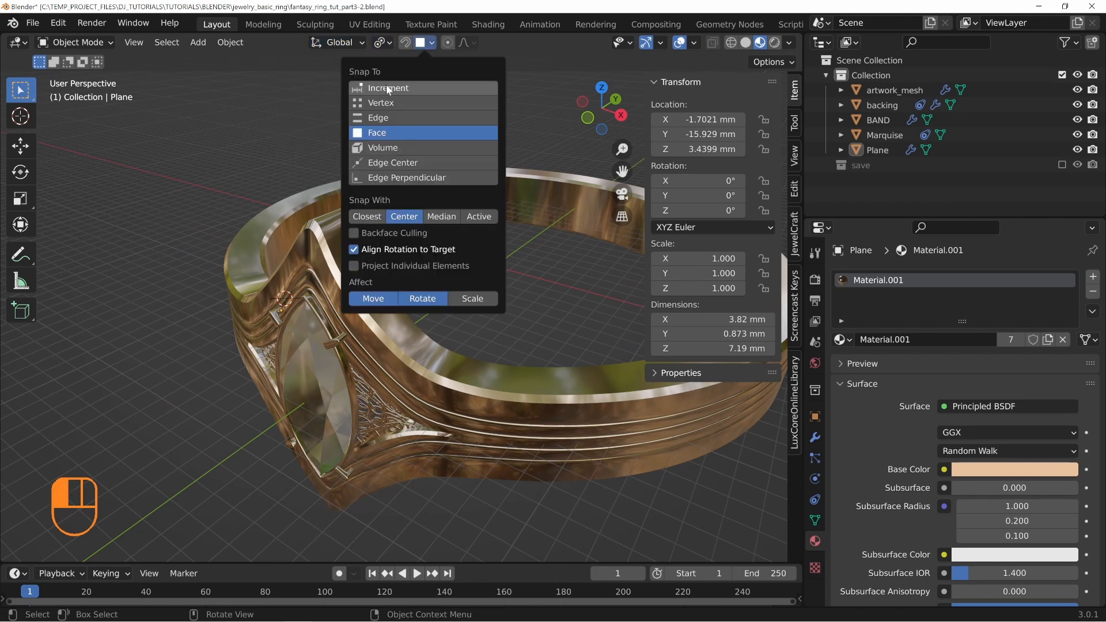
click(388, 42)
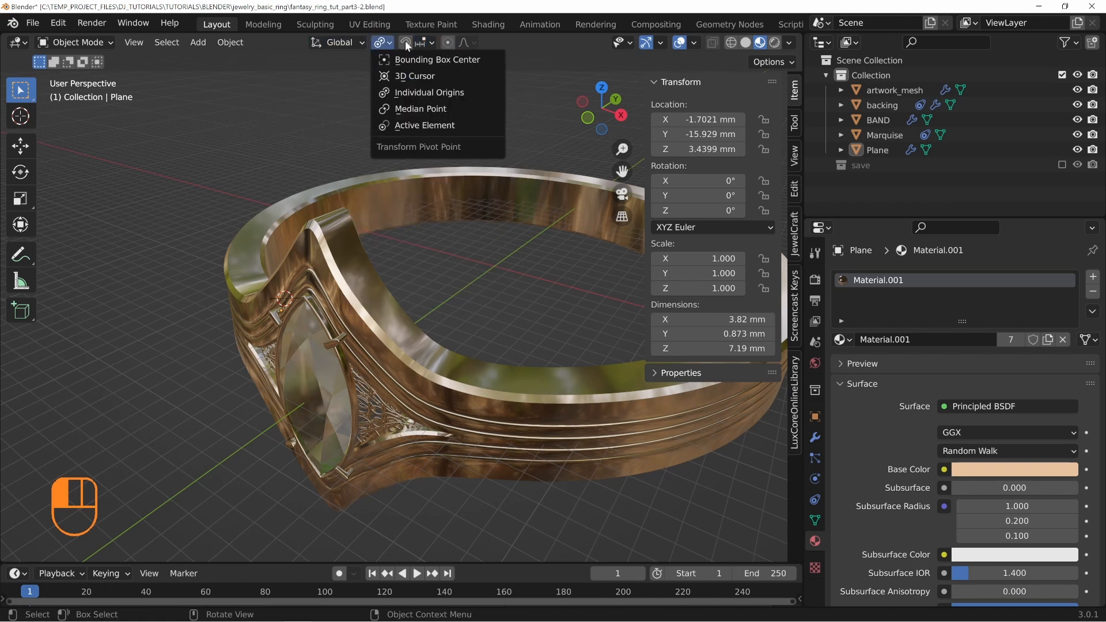
Move the 3D cursor to the world origin
shift+middle_drag(496, 306, 410, 285)
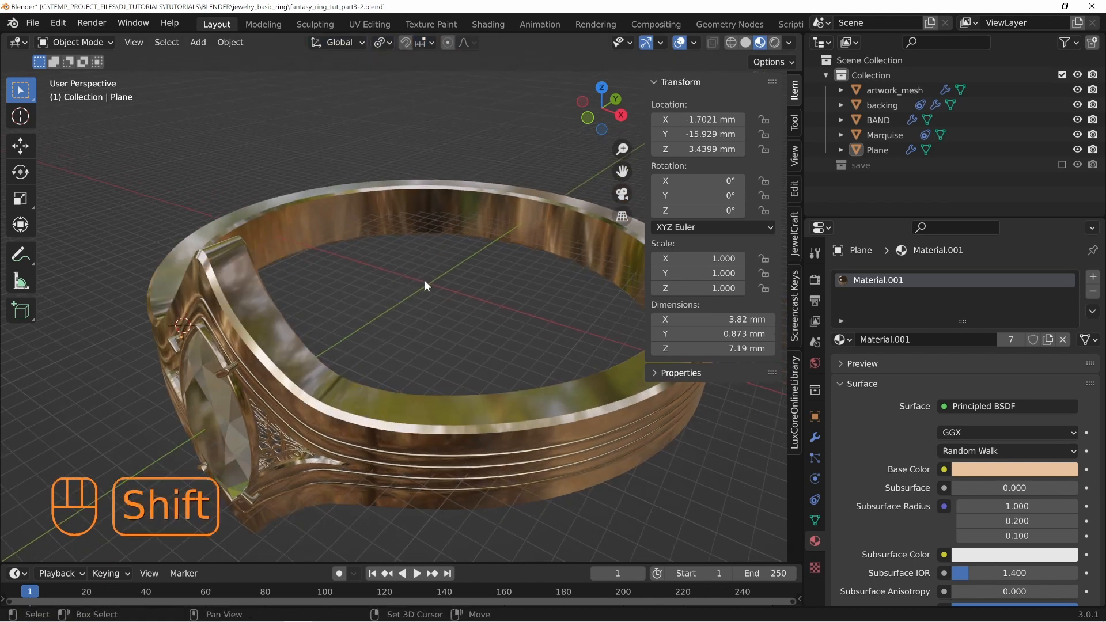
key(shift+s)
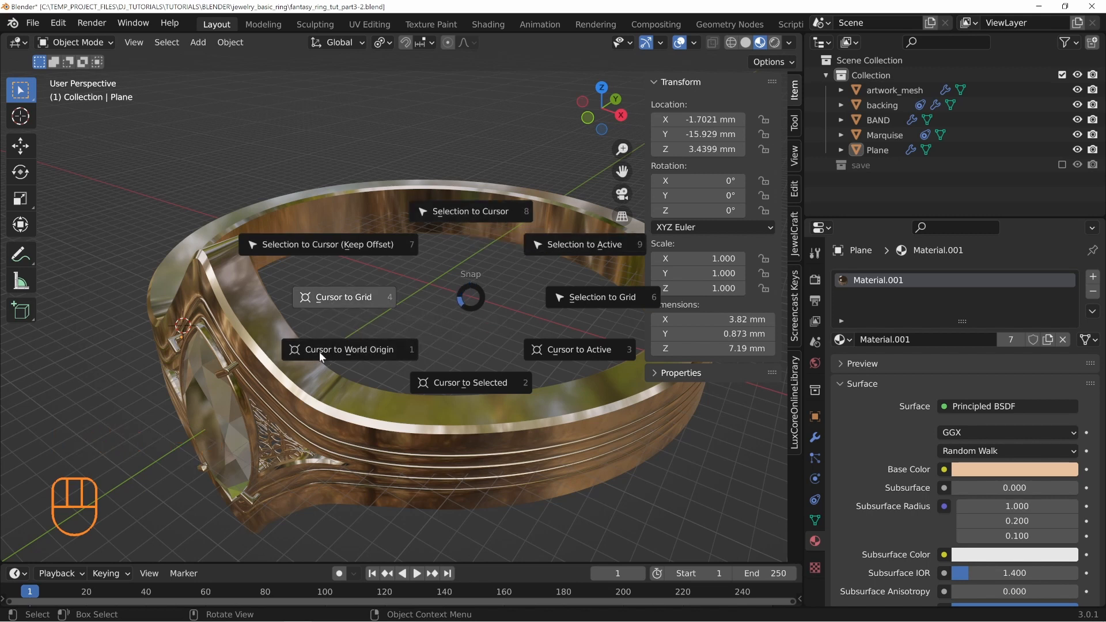
click(359, 352)
middle_drag(540, 351, 348, 337)
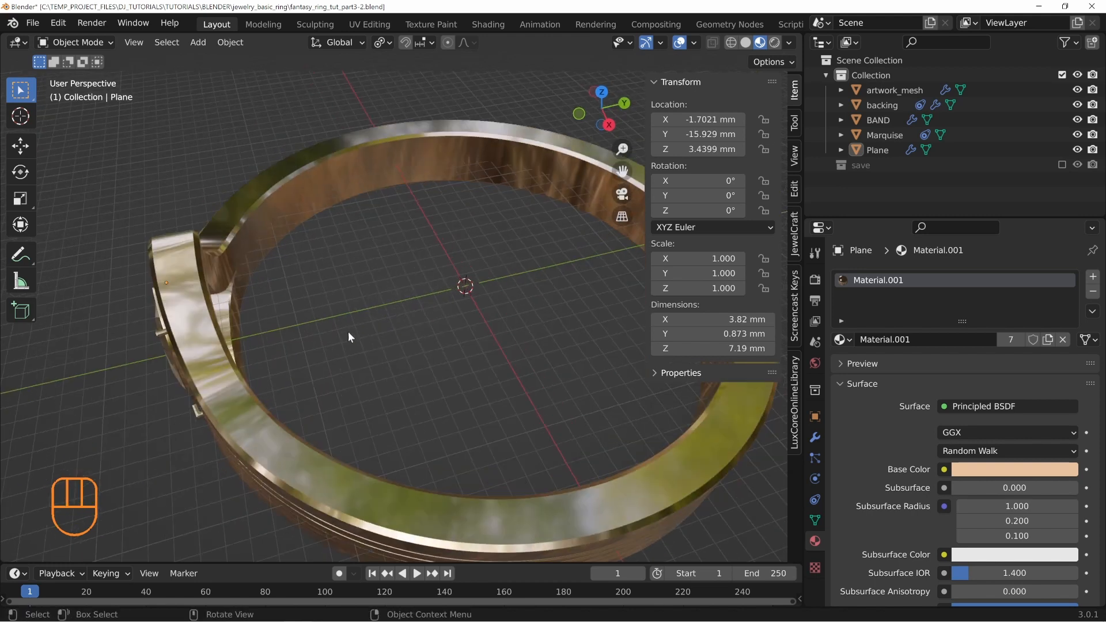
Add a text object at the world origin inside the ring
shift+middle_drag(465, 290, 468, 344)
key(shift+a)
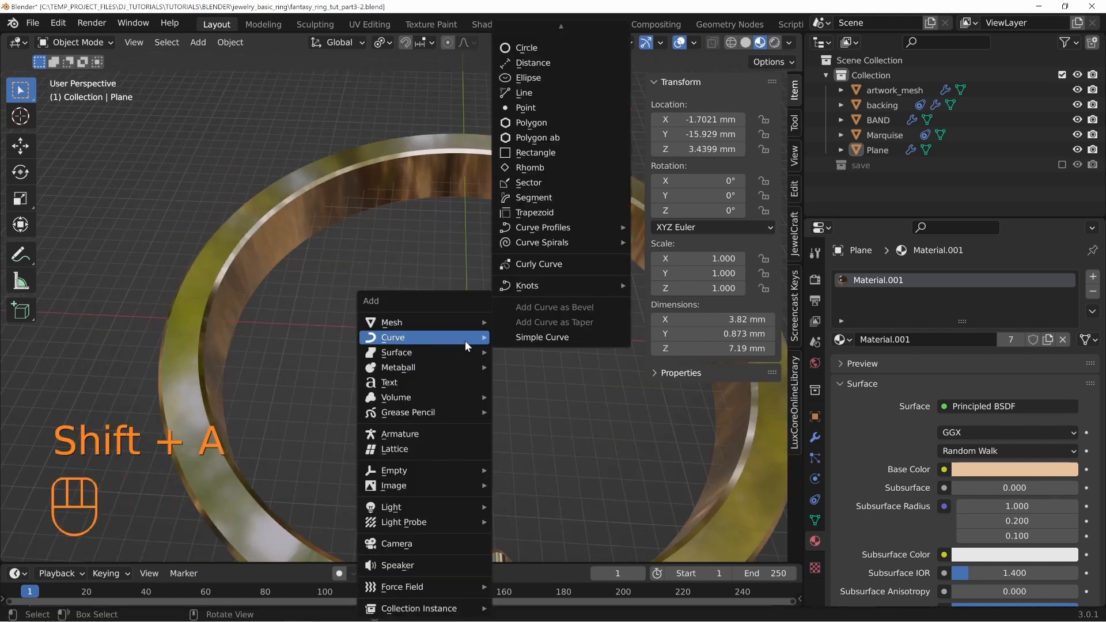
click(410, 383)
mouse_move(410, 386)
shift+middle_down()
mouse_move(431, 356)
mouse_move(417, 388)
mouse_move(402, 391)
shift+middle_up()
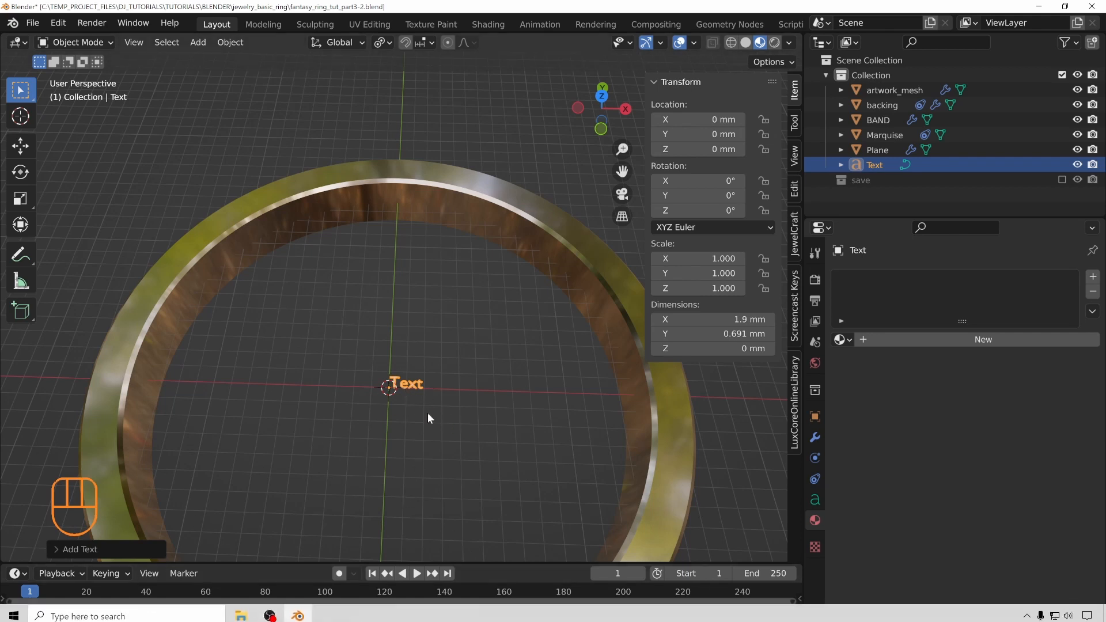
shift+middle_drag(432, 437, 438, 407)
shift+middle_drag(382, 317, 398, 296)
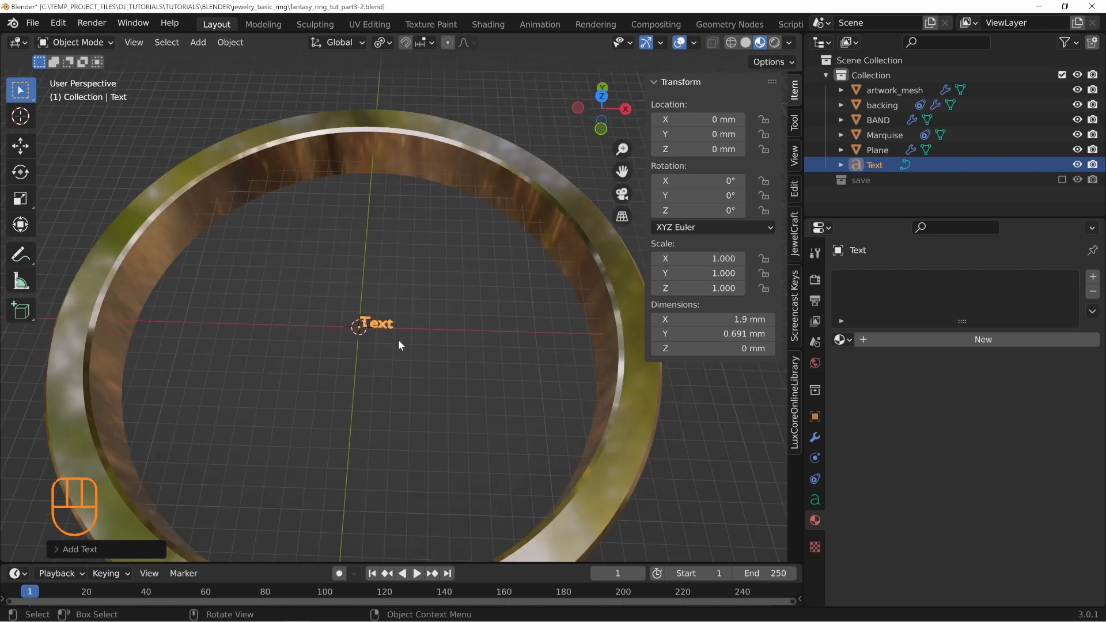
middle_drag(326, 375, 358, 590)
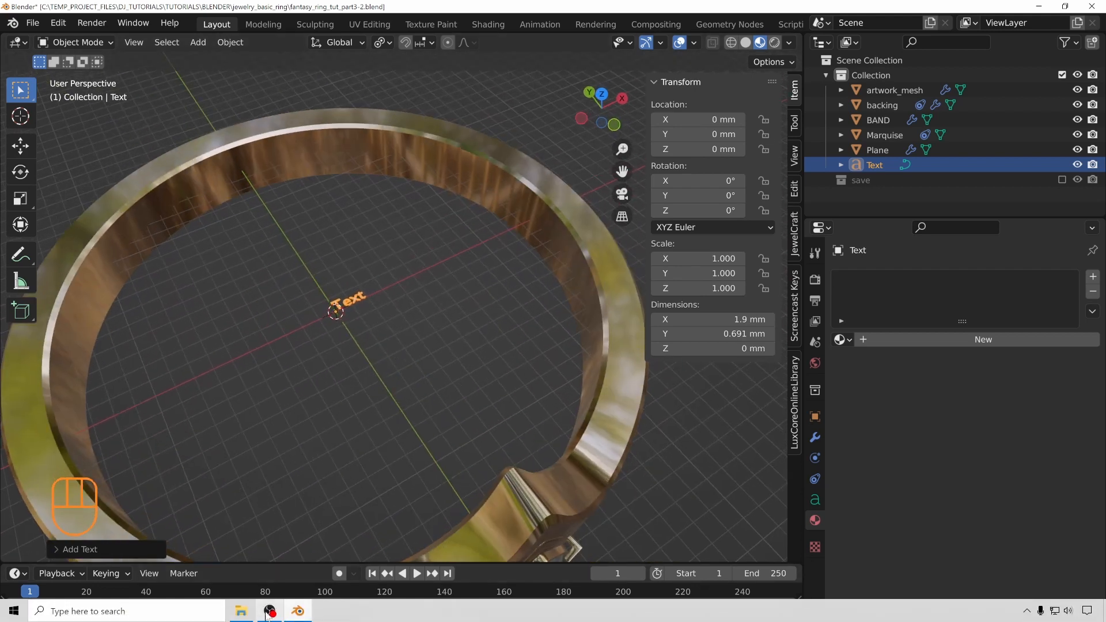
Switch to the Chrome browser and copy the Galadriel passage from "And I shall not be dark" to "foundations of the earth."
click(269, 611)
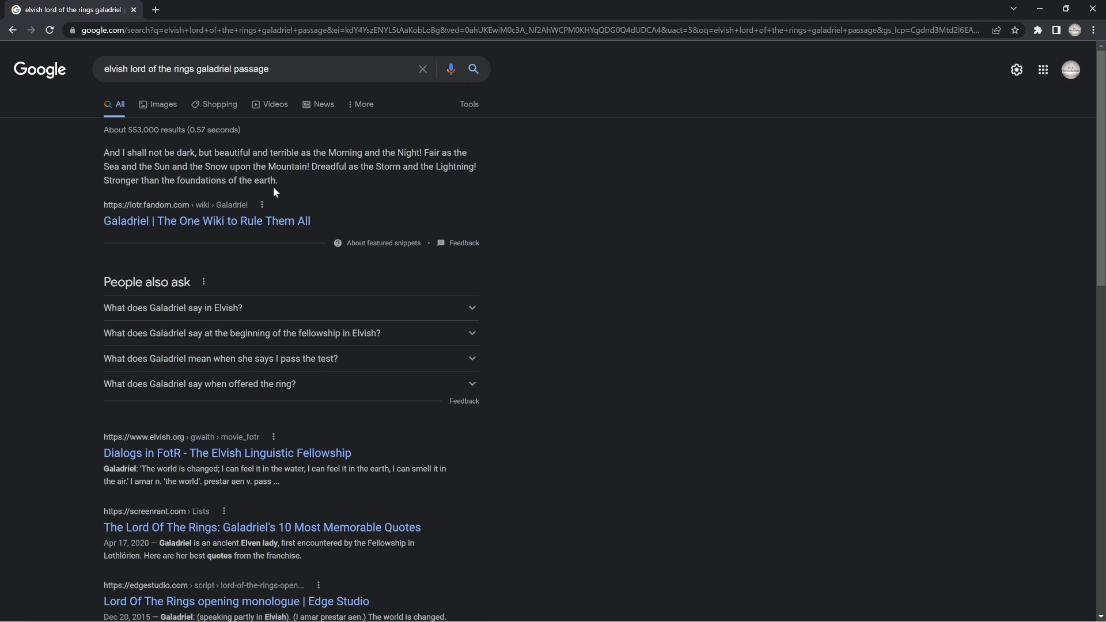
drag(278, 180, 104, 152)
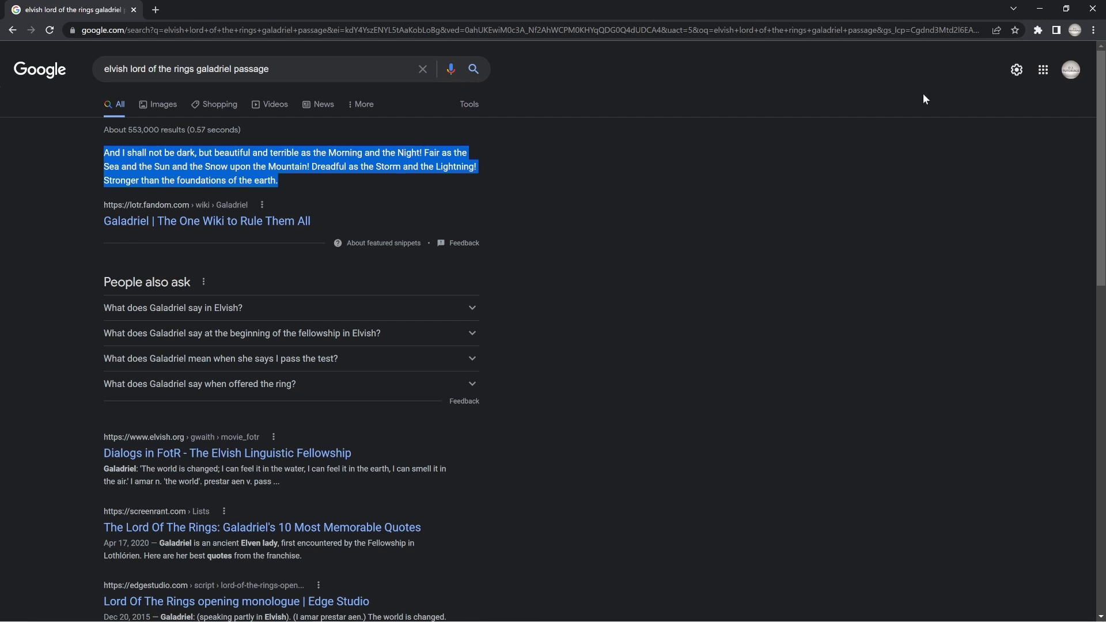
click(1042, 10)
Replace the text object's default wording with the copied Galadriel passage and return to Object Mode
key(Tab)
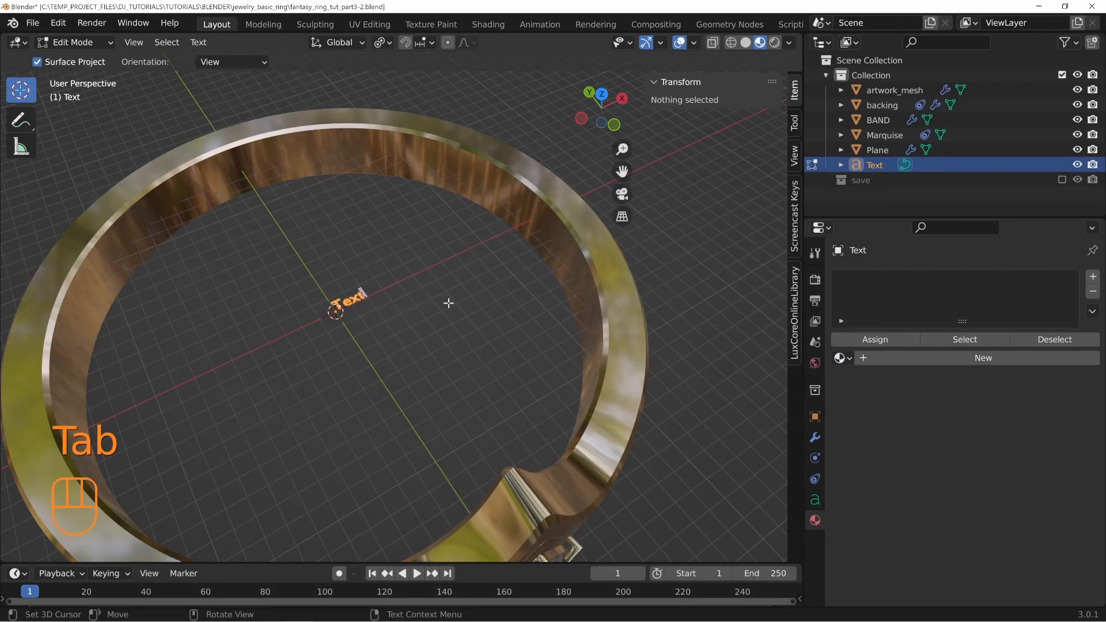
middle_drag(413, 257, 373, 296)
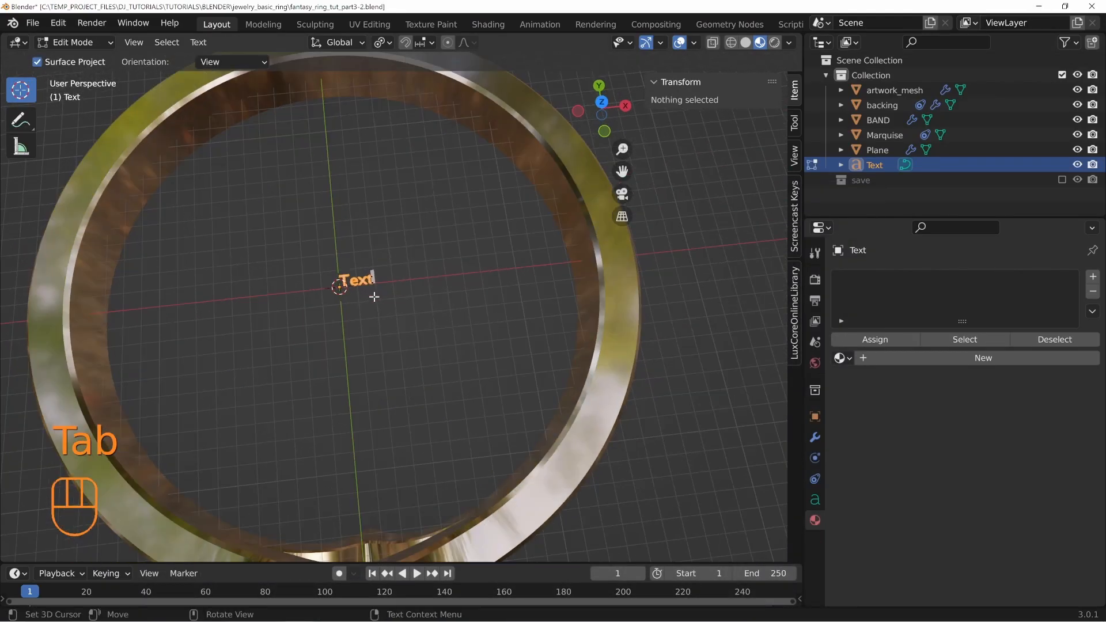
key(BackSpace)
key(BackSpace)
key(BackSpace)
key(BackSpace)
key(ctrl+v)
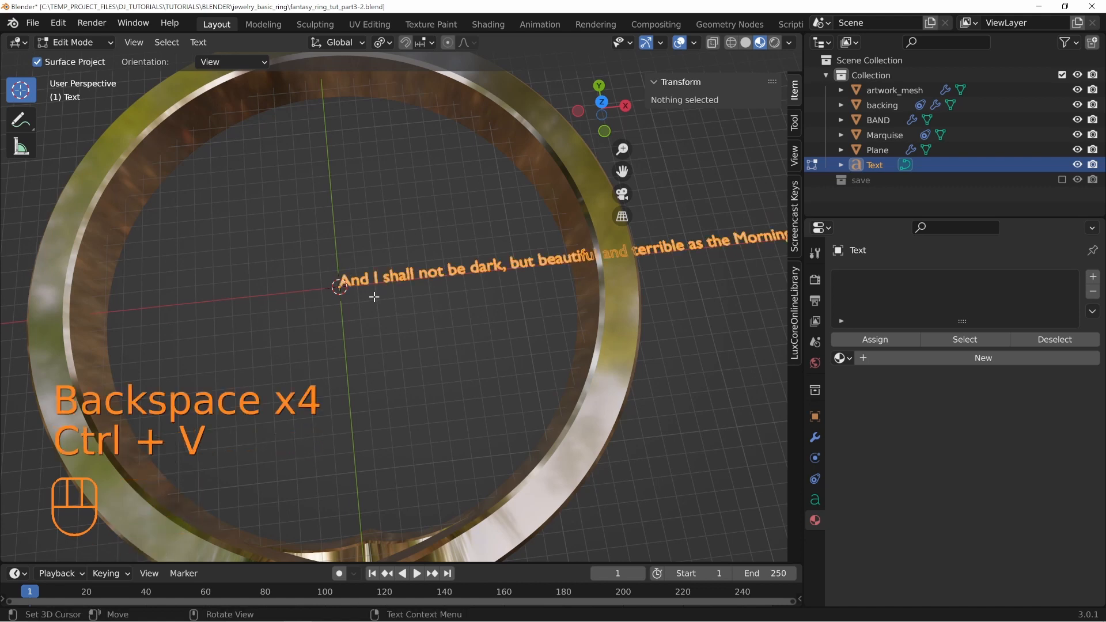
scroll(457, 296, down, 5)
shift+middle_drag(517, 310, 286, 318)
scroll(498, 312, down, 4)
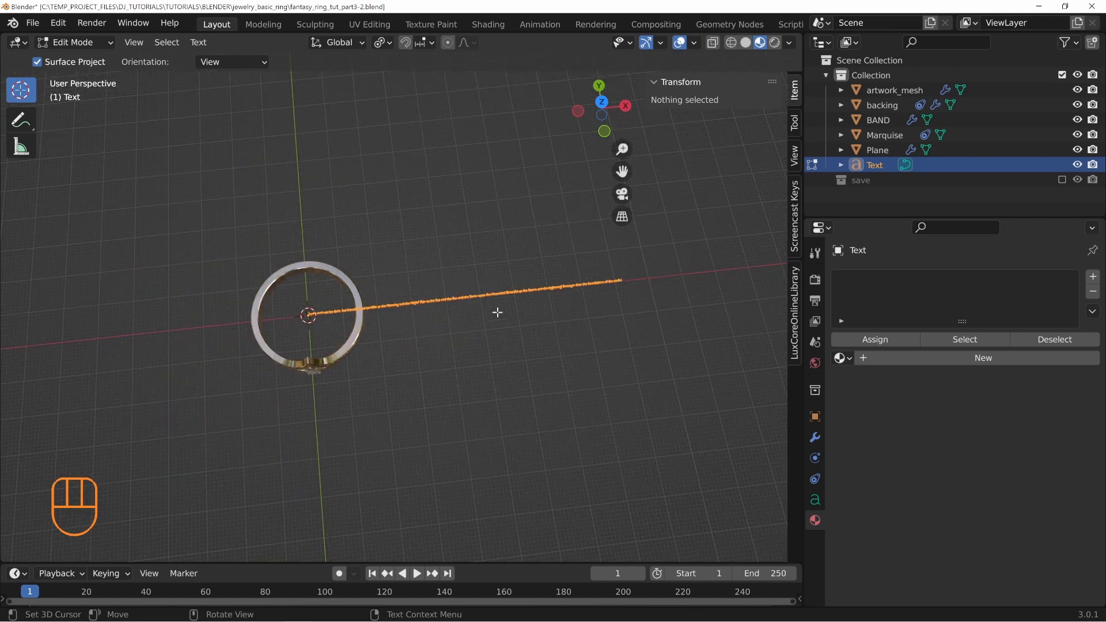
key(Tab)
Open the text object's data properties at the Font settings
middle_drag(343, 378, 424, 305)
scroll(451, 326, up, 5)
shift+middle_drag(236, 380, 430, 301)
middle_drag(188, 341, 174, 376)
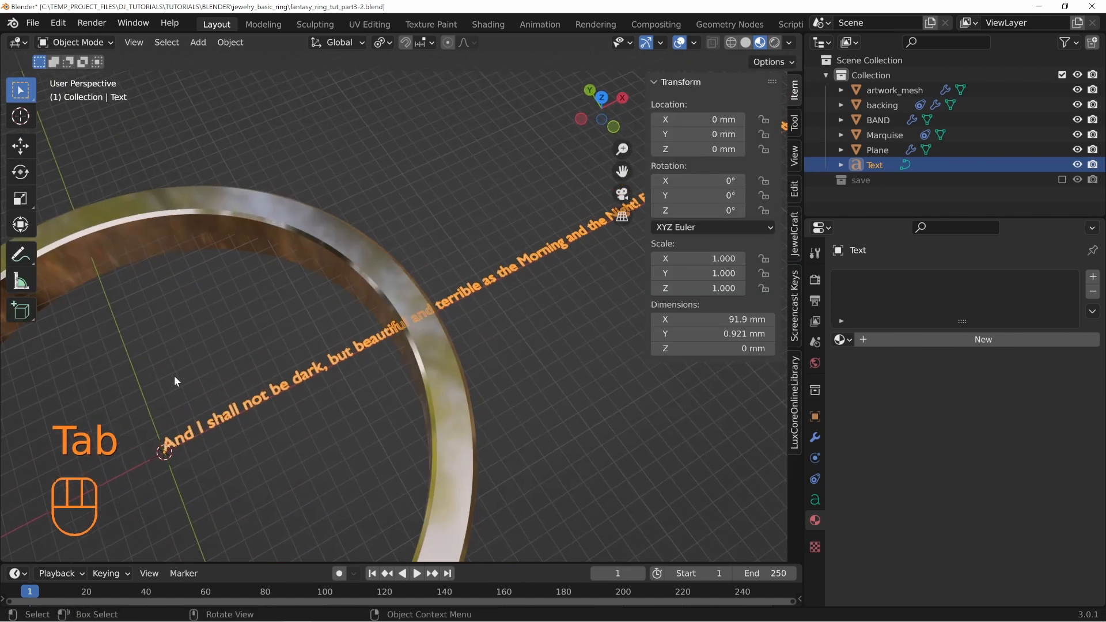
shift+middle_drag(303, 462, 389, 332)
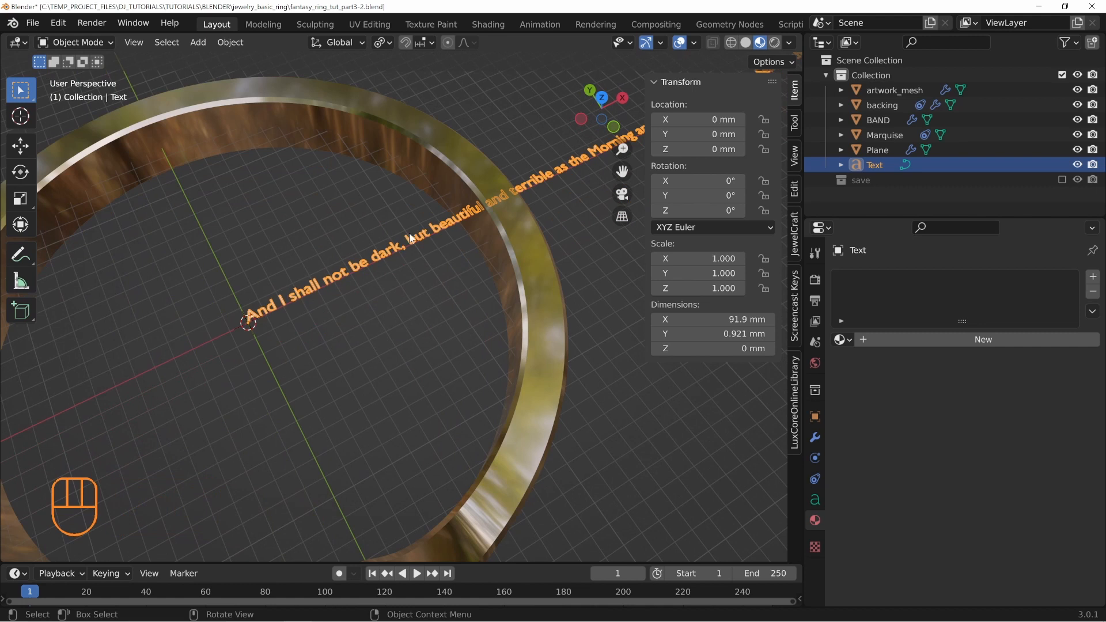
middle_drag(412, 305, 373, 329)
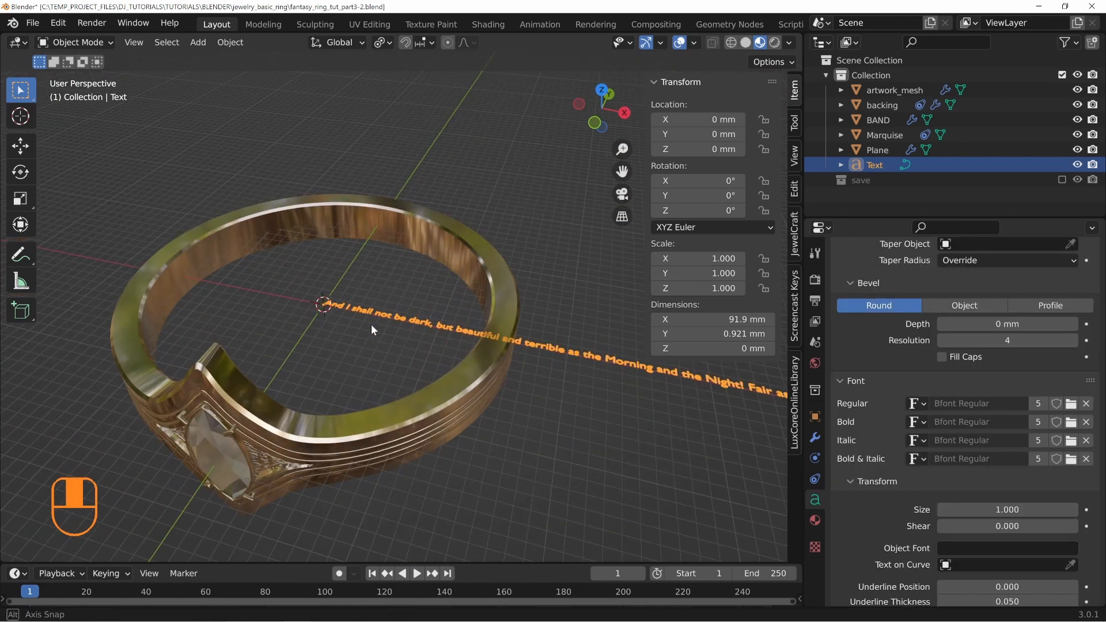
Inspect the passage text where it runs from the ring's centre across the band
middle_drag(520, 358, 457, 320)
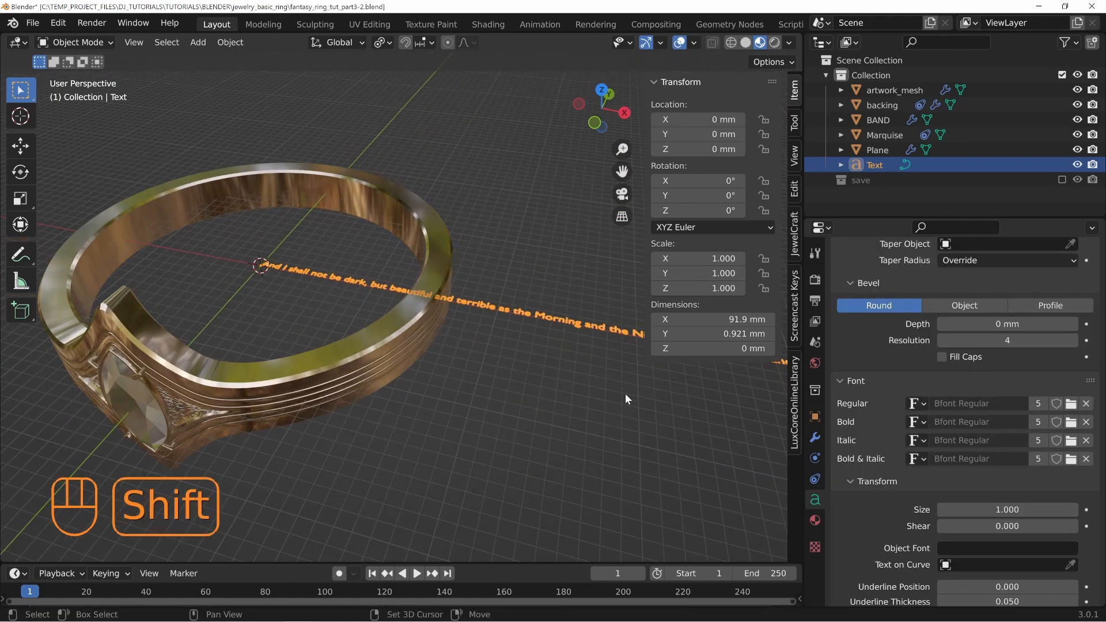
shift+middle_drag(624, 393, 465, 372)
shift+middle_drag(219, 327, 344, 354)
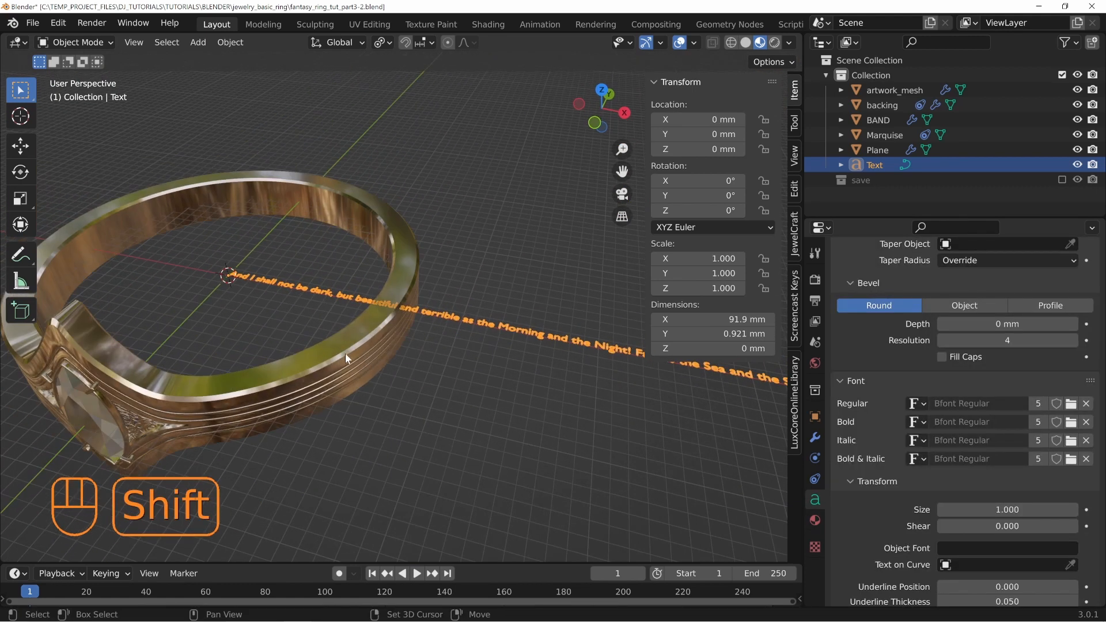
scroll(344, 354, up, 2)
middle_drag(199, 293, 214, 275)
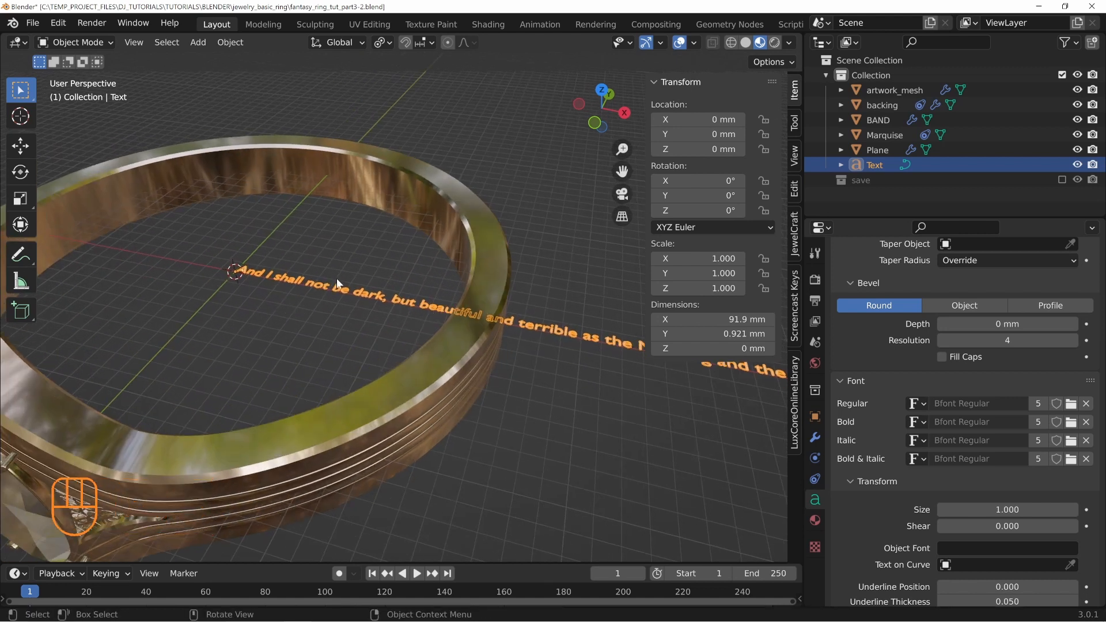
shift+middle_drag(454, 364, 368, 316)
shift+middle_drag(437, 308, 457, 349)
middle_drag(231, 310, 251, 327)
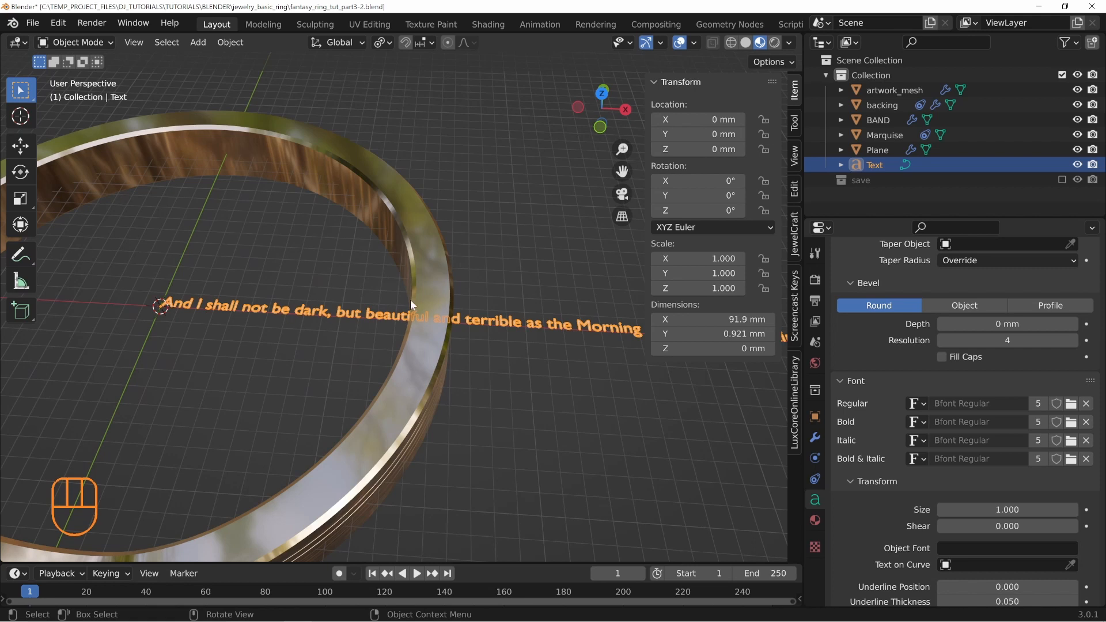
Search the Windows fonts folder for "teng" while browsing for the text's Regular font, and clear the search
click(1071, 404)
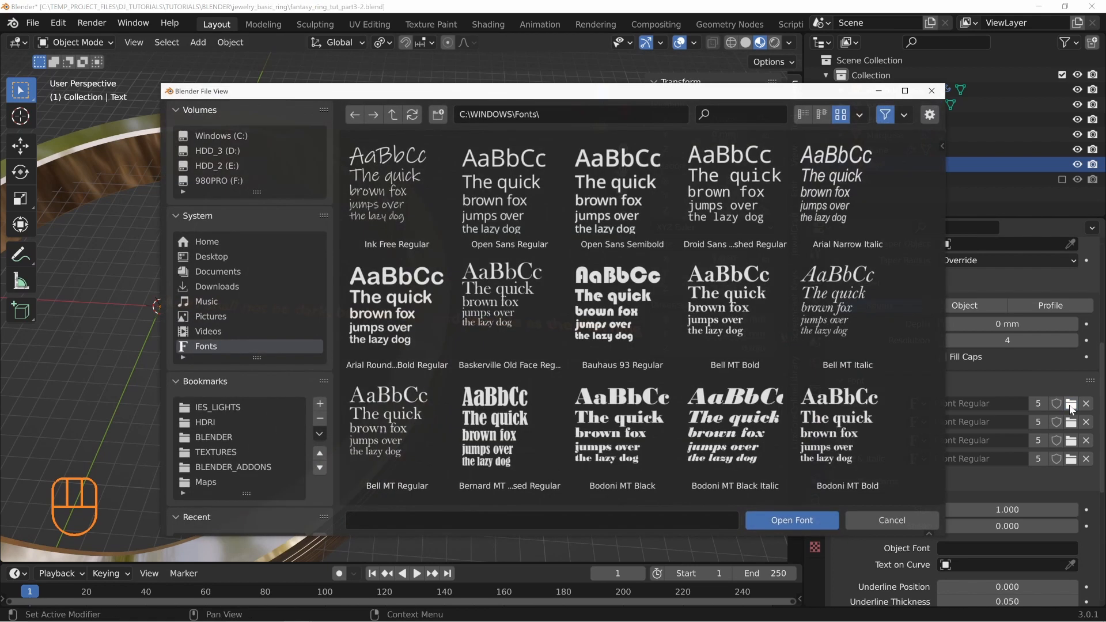
click(507, 114)
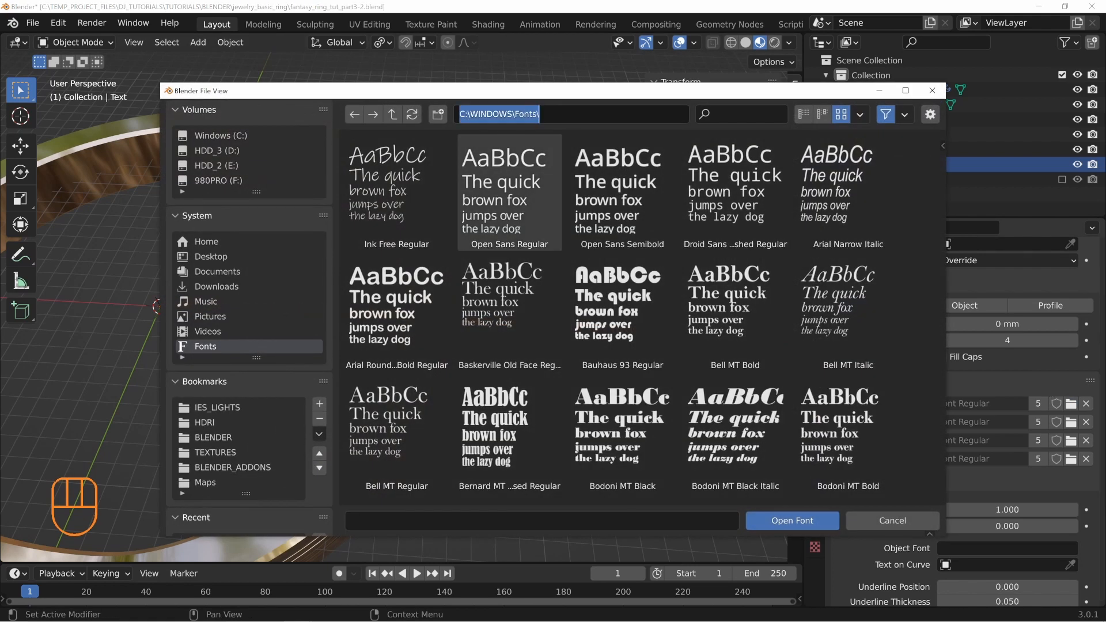
drag(542, 95, 528, 88)
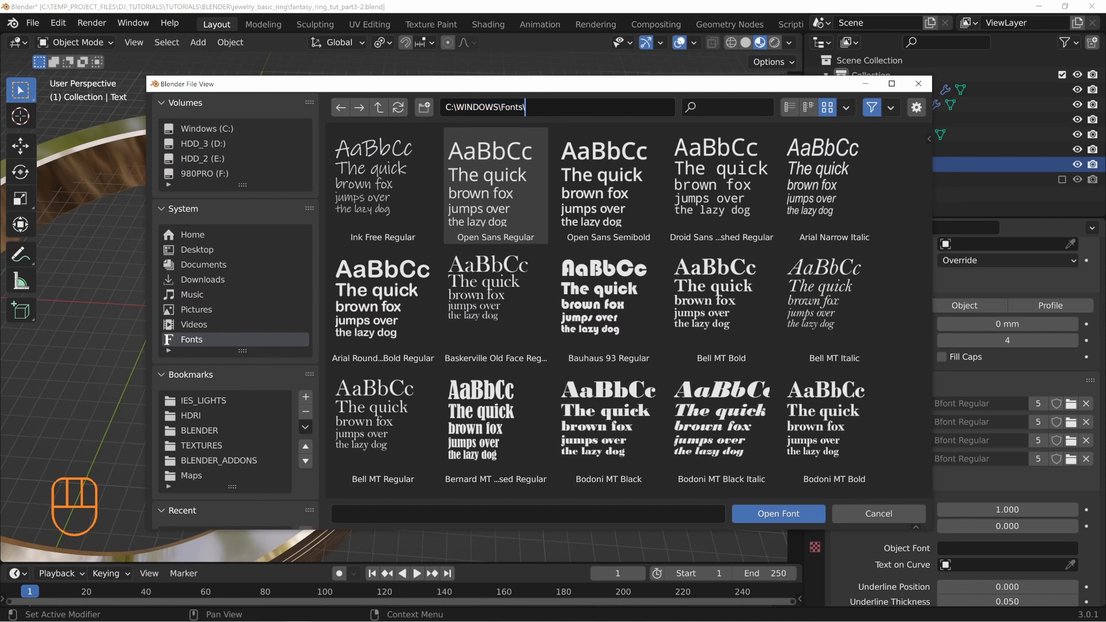
click(720, 107)
text(t)
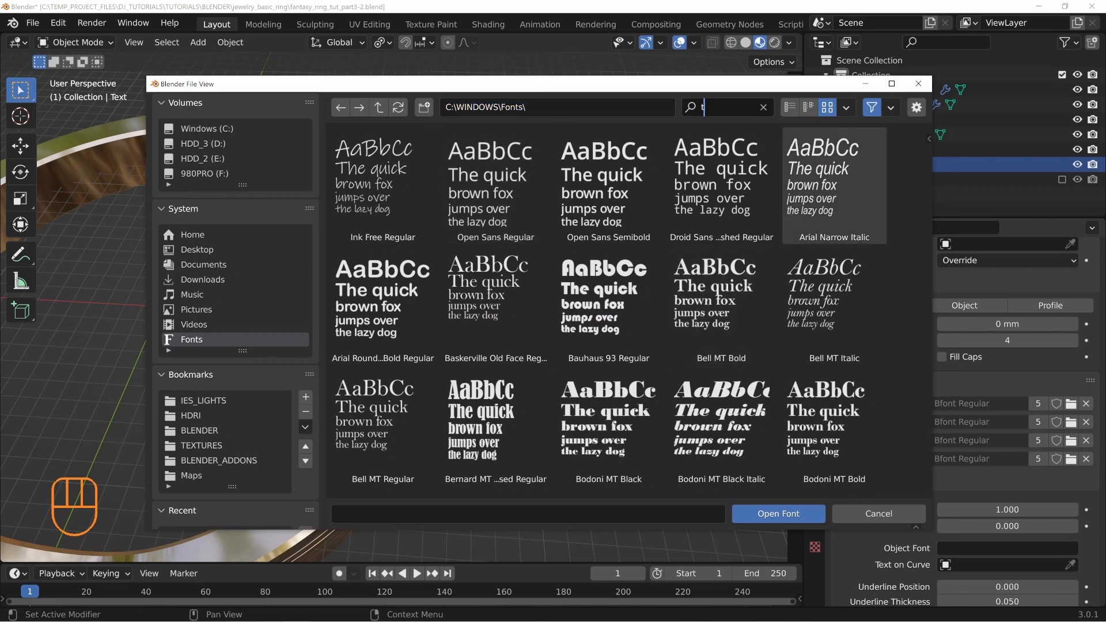
text(eng)
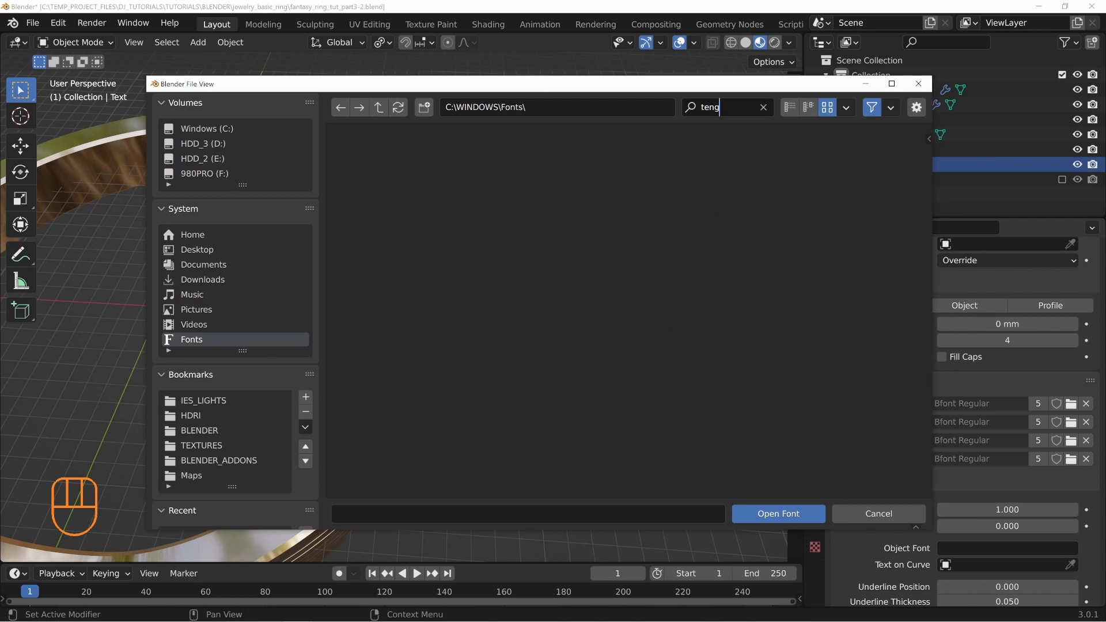
key(BackSpace)
key(BackSpace)
key(BackSpace)
key(BackSpace)
Switch to the Windows Fonts folder, open the Tengwar Annatar family and select its Bold font
drag(0, 23, 423, 98)
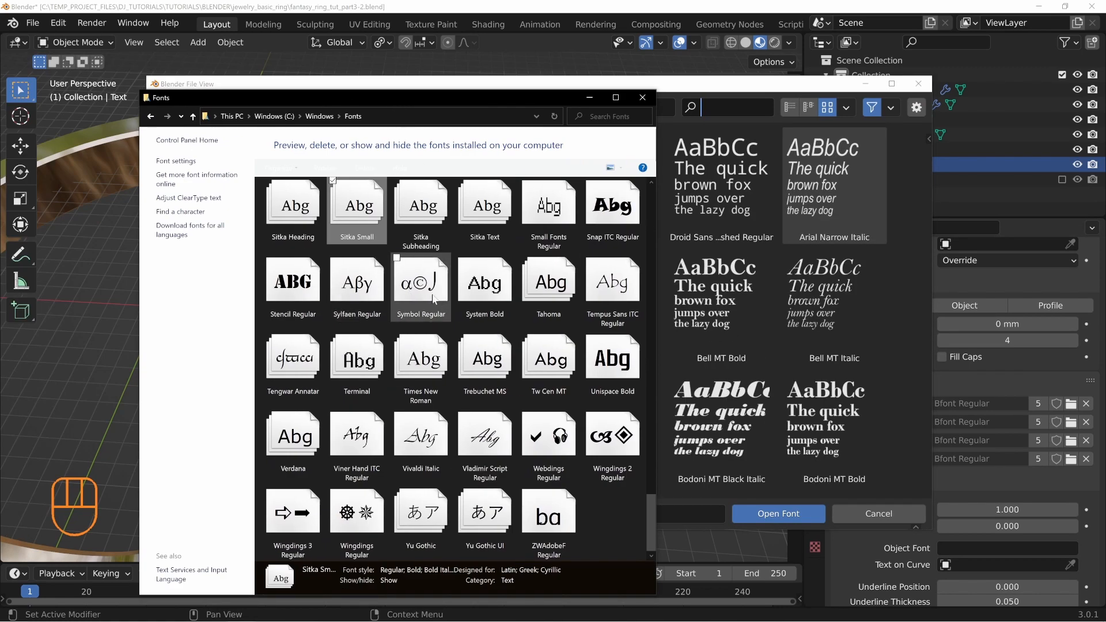
click(591, 524)
scroll(593, 518, up, 10)
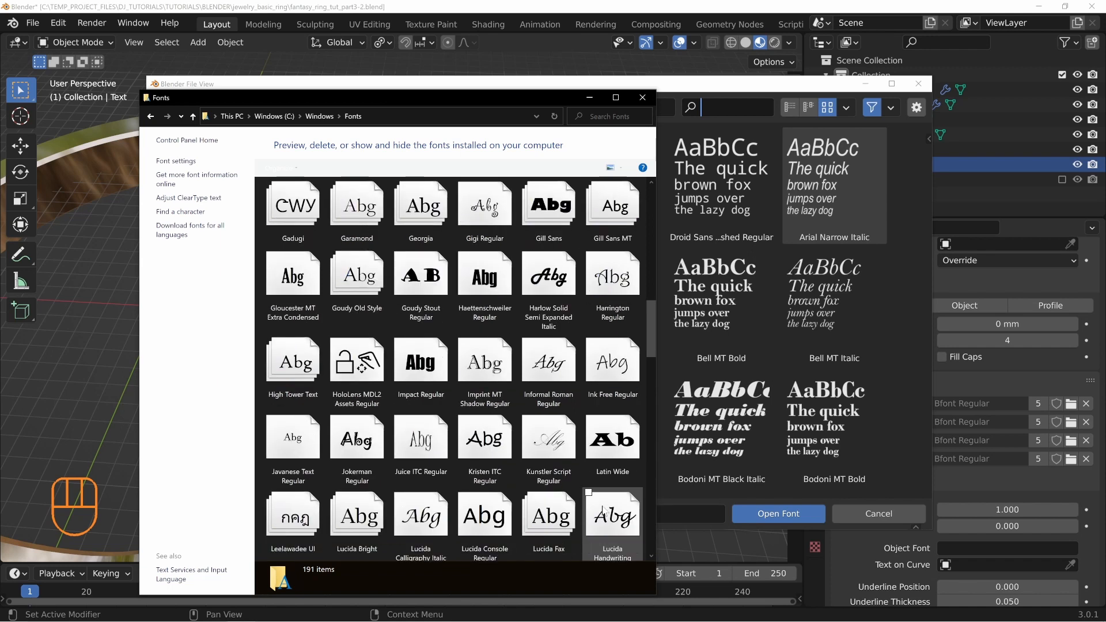
scroll(467, 372, down, 10)
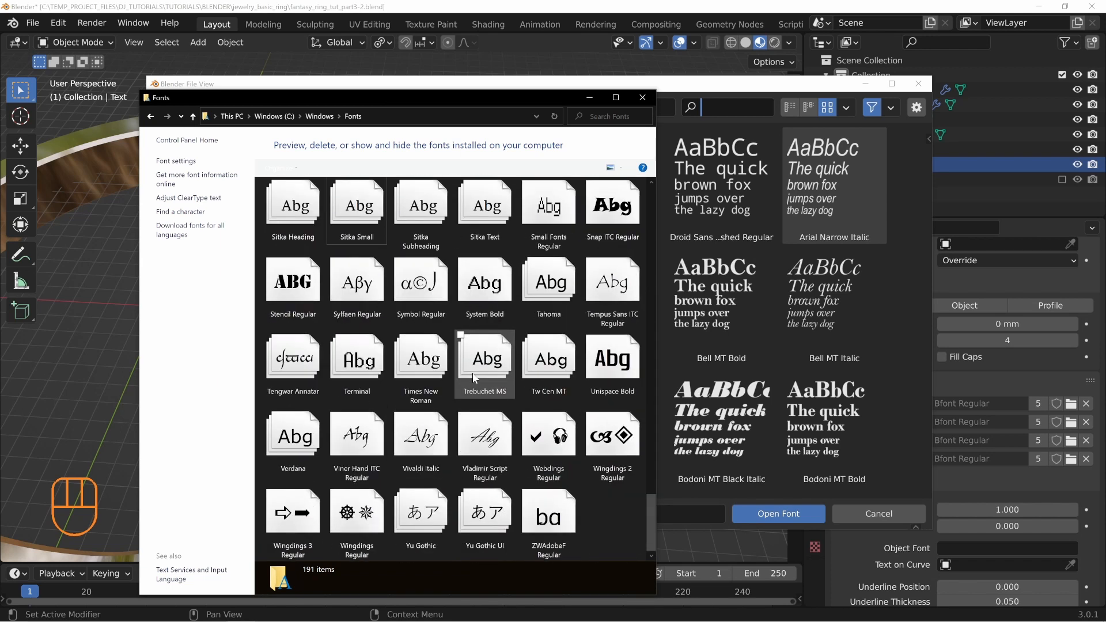
click(474, 377)
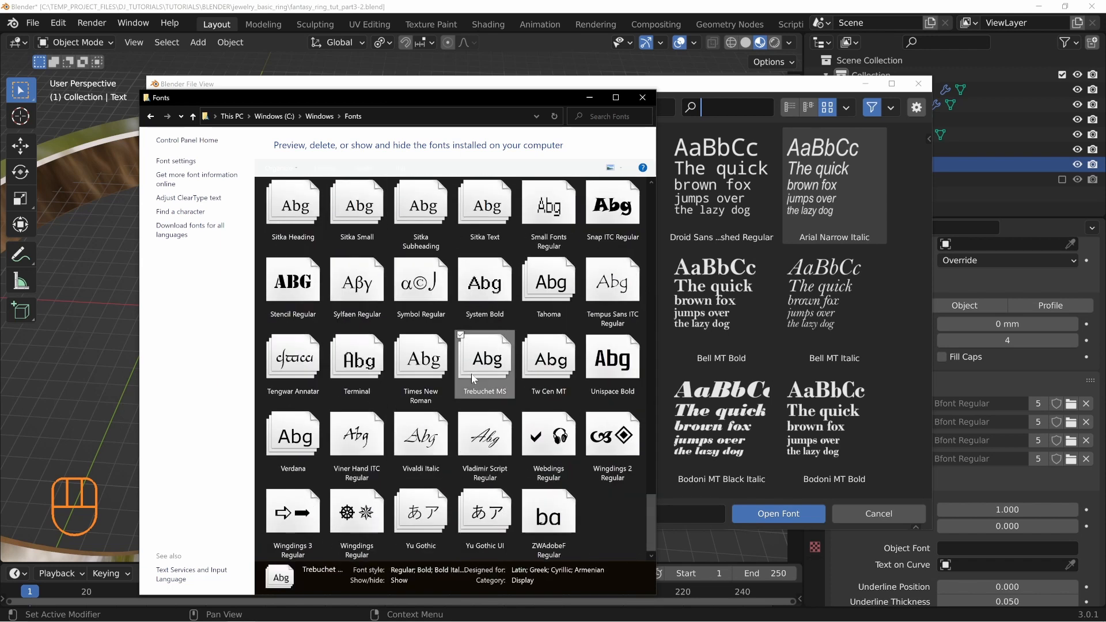
click(297, 378)
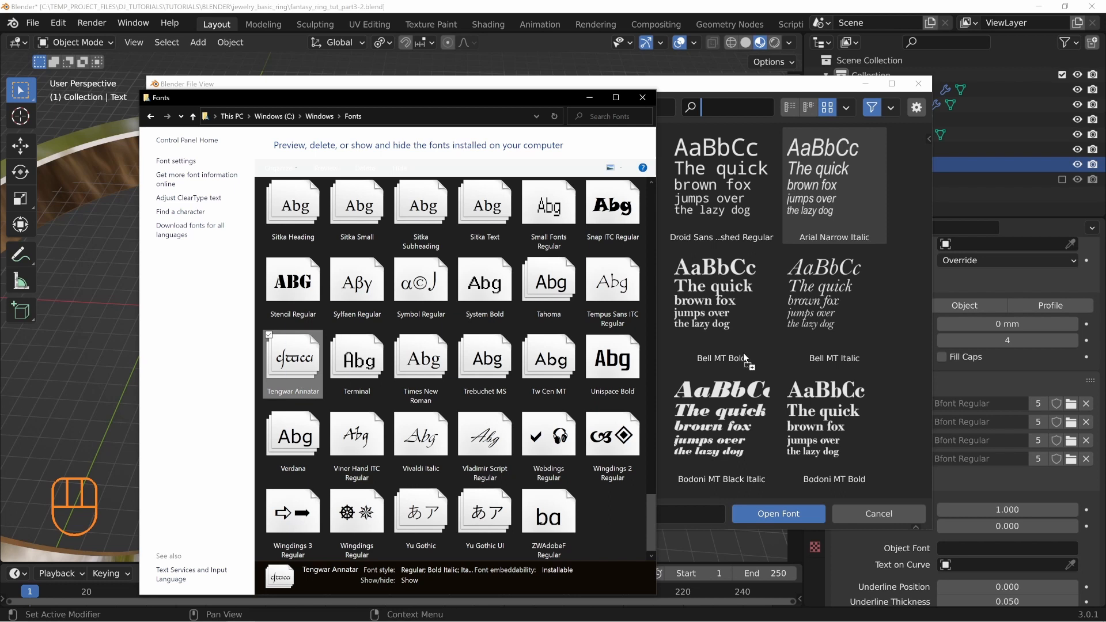
double_click(295, 364)
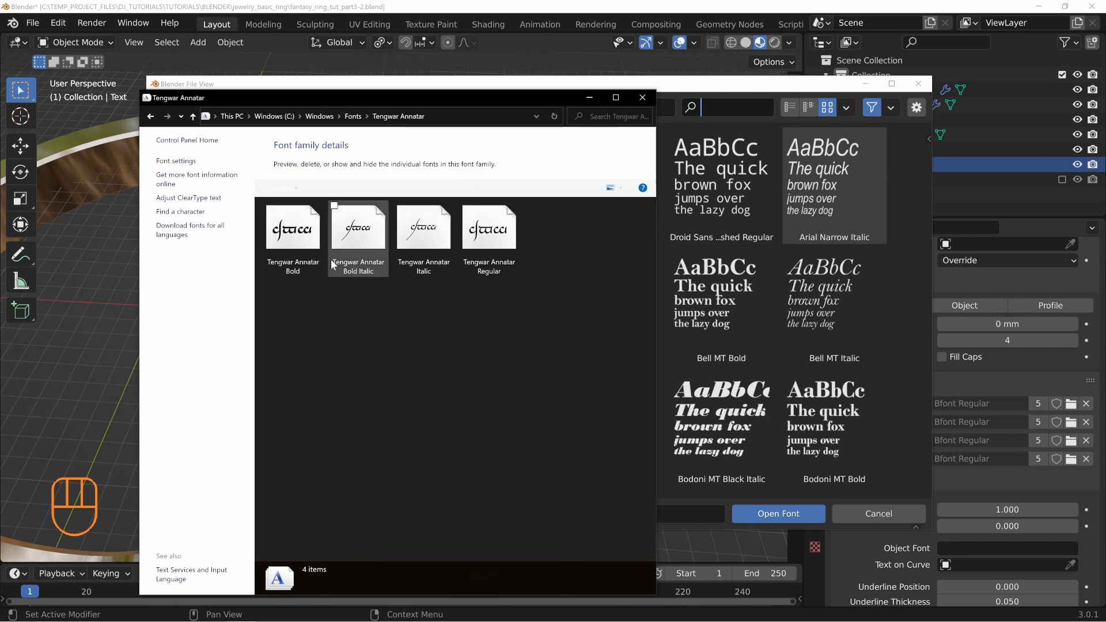
click(292, 233)
drag(526, 98, 0, 124)
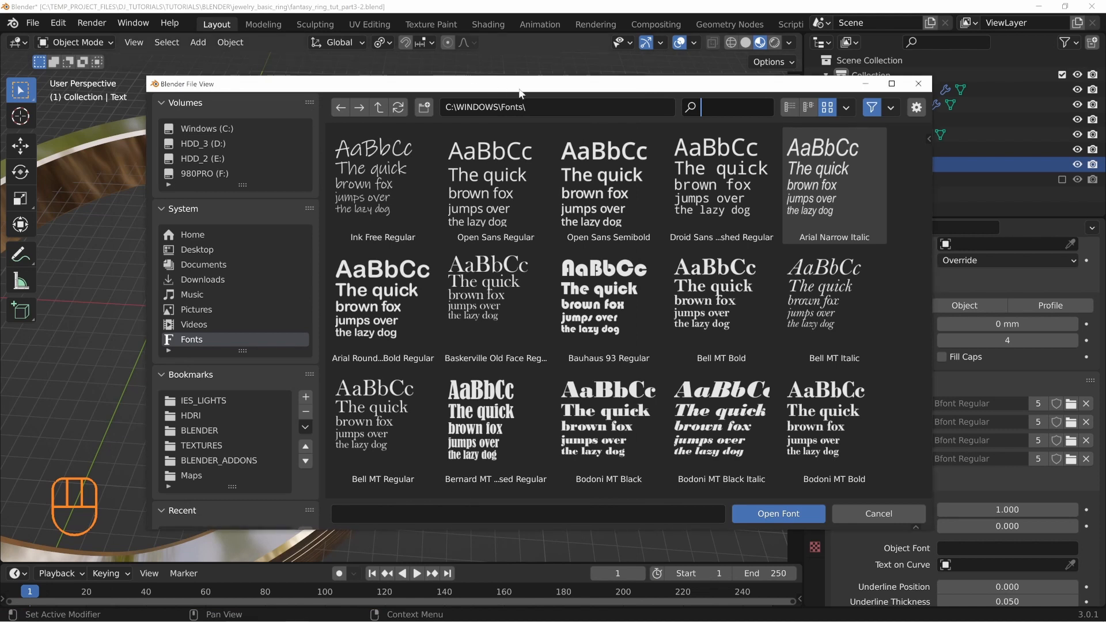
drag(483, 89, 425, 86)
click(861, 80)
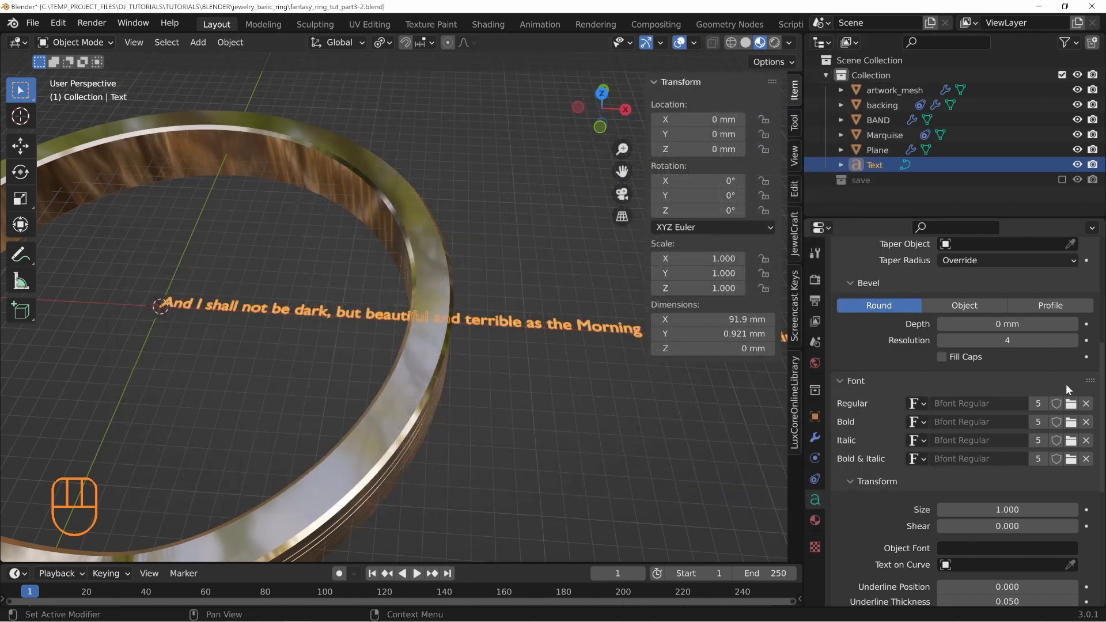
click(1070, 403)
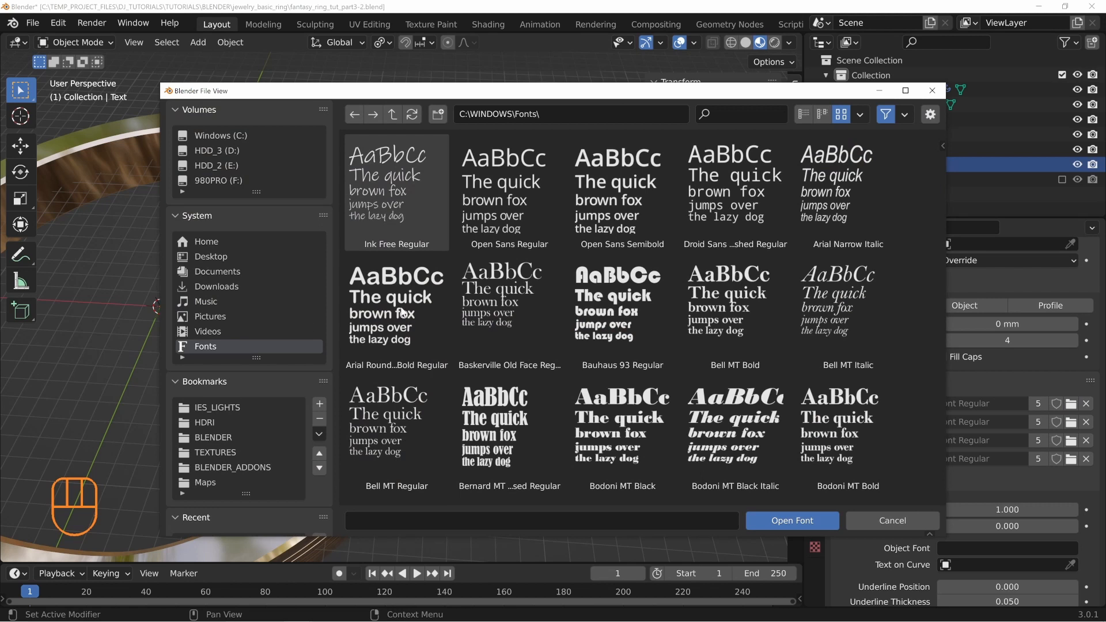
drag(0, 323, 405, 309)
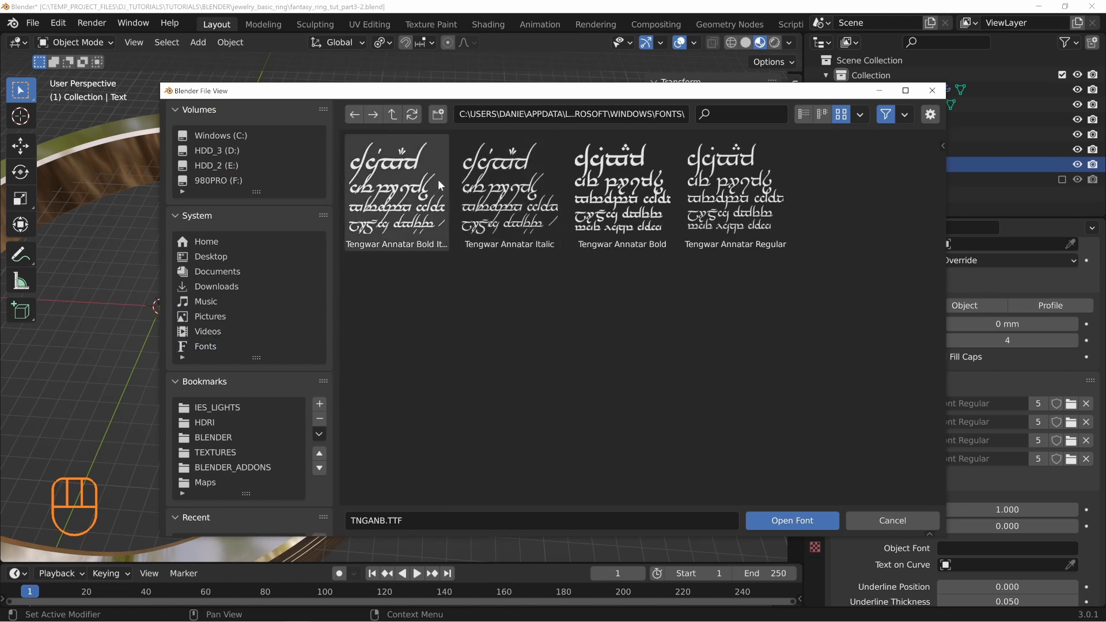
drag(481, 91, 438, 82)
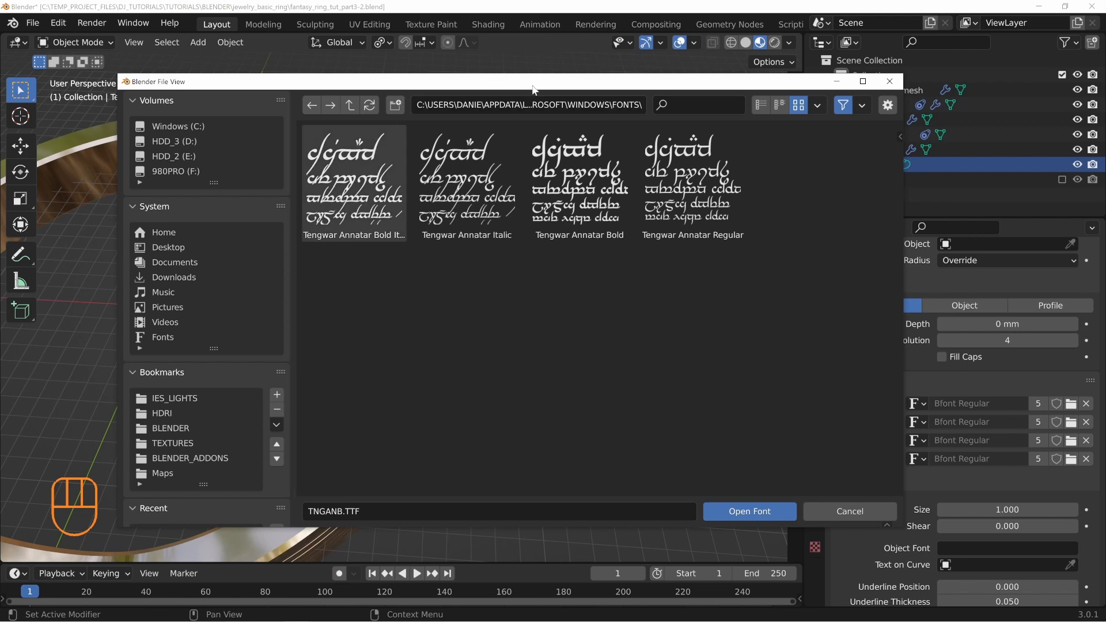
drag(565, 81, 537, 79)
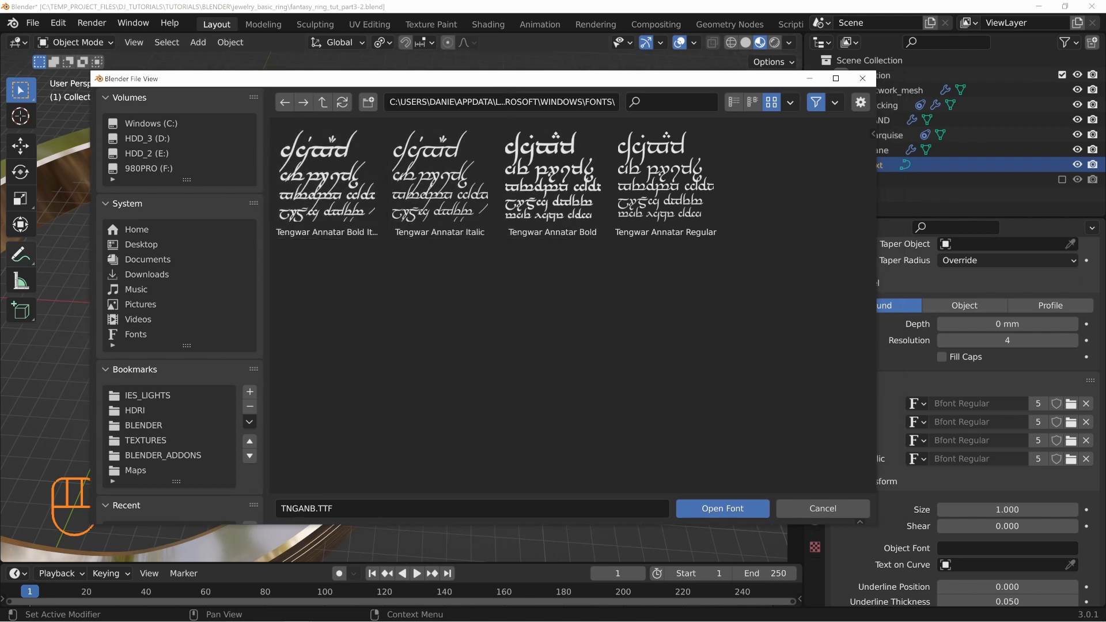
drag(0, 145, 483, 104)
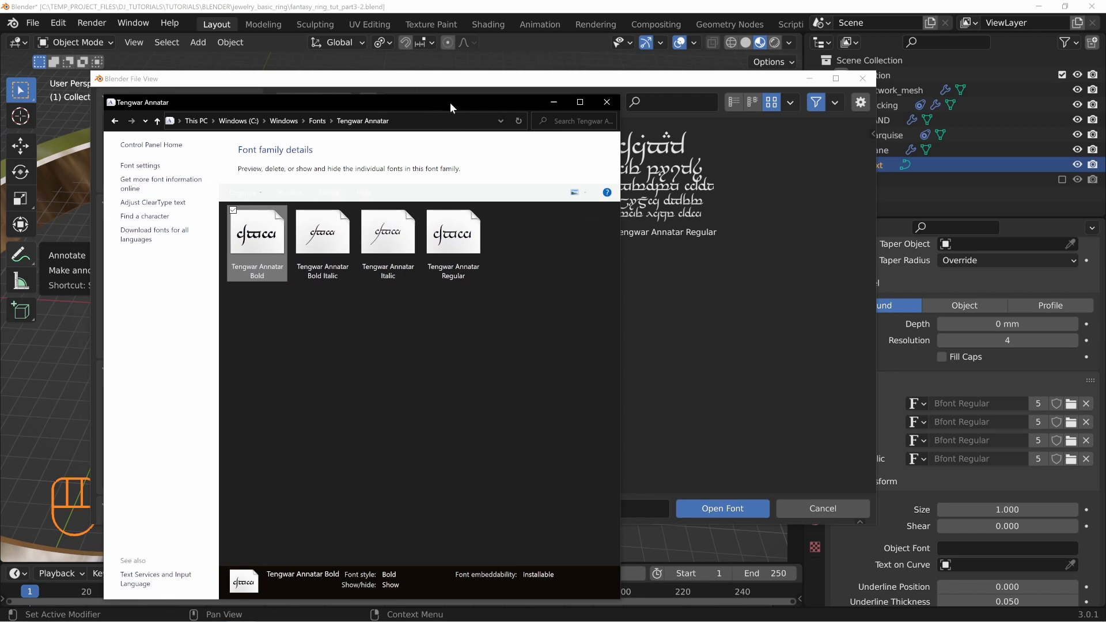
drag(451, 104, 0, 122)
click(863, 79)
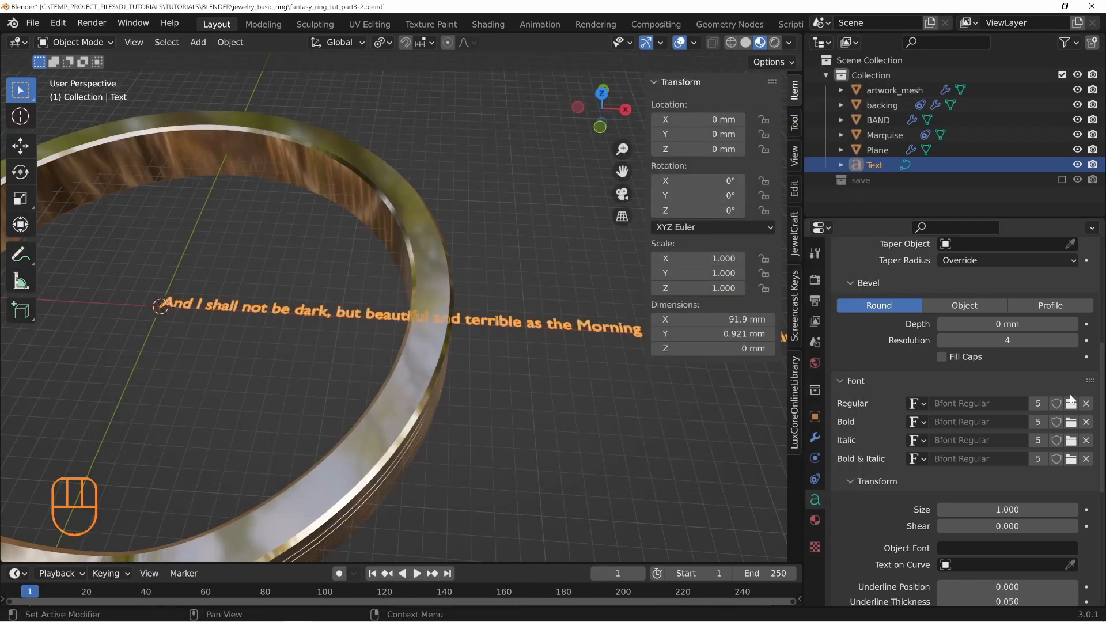
Drop the Tengwar Annatar Bold file into the Regular font browser to reach its folder, and load Tengwar Annatar Italic as the text's font
click(1071, 404)
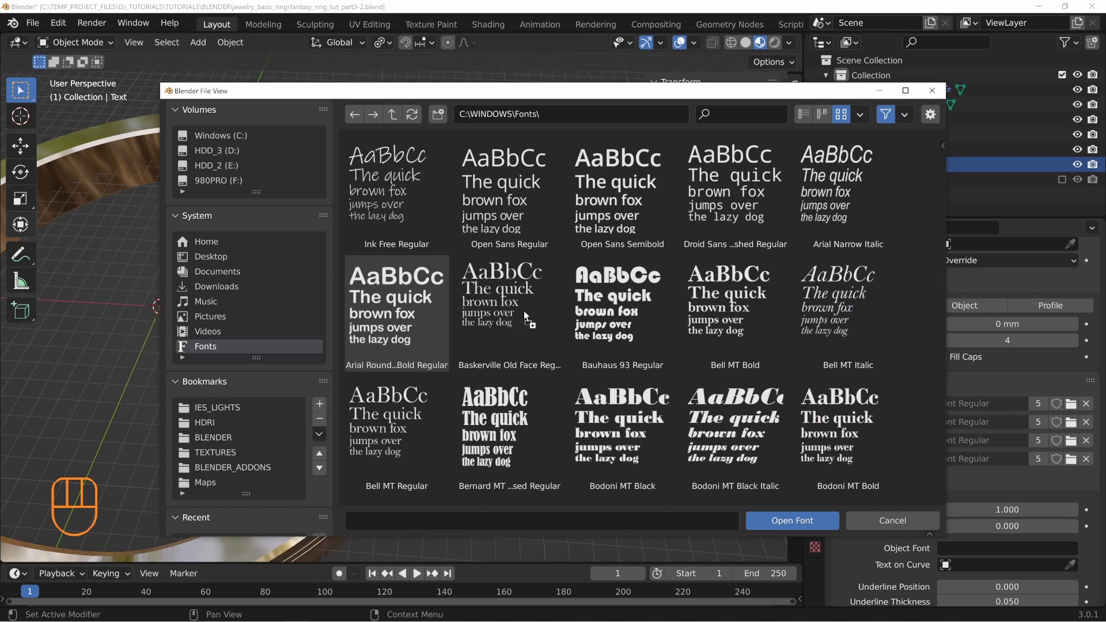
drag(524, 310, 524, 310)
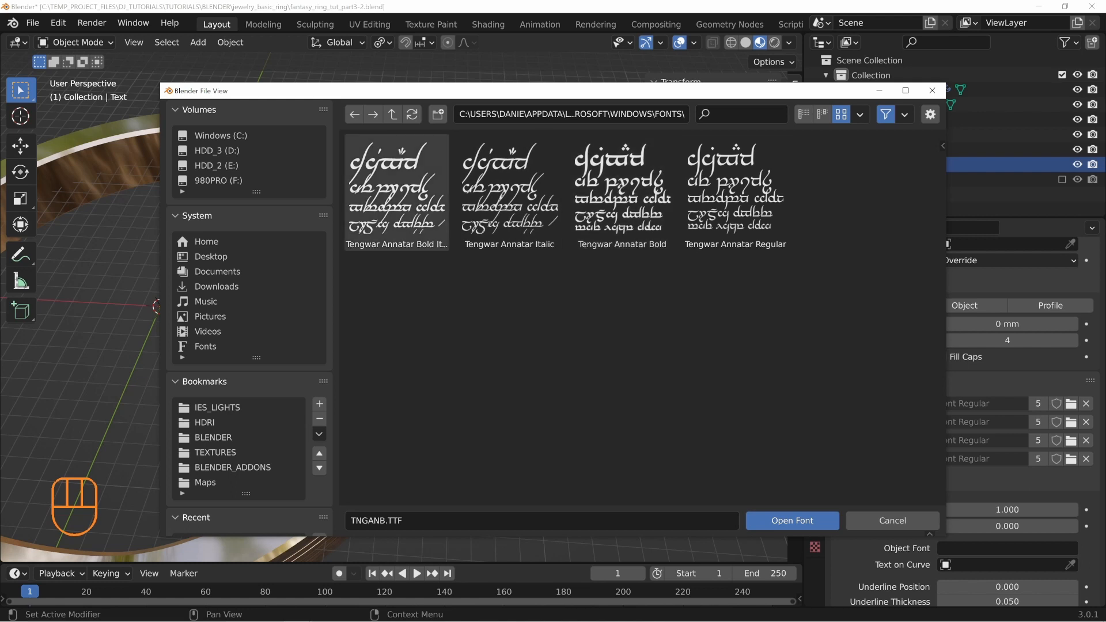
key(alt+Tab)
drag(219, 198, 745, 305)
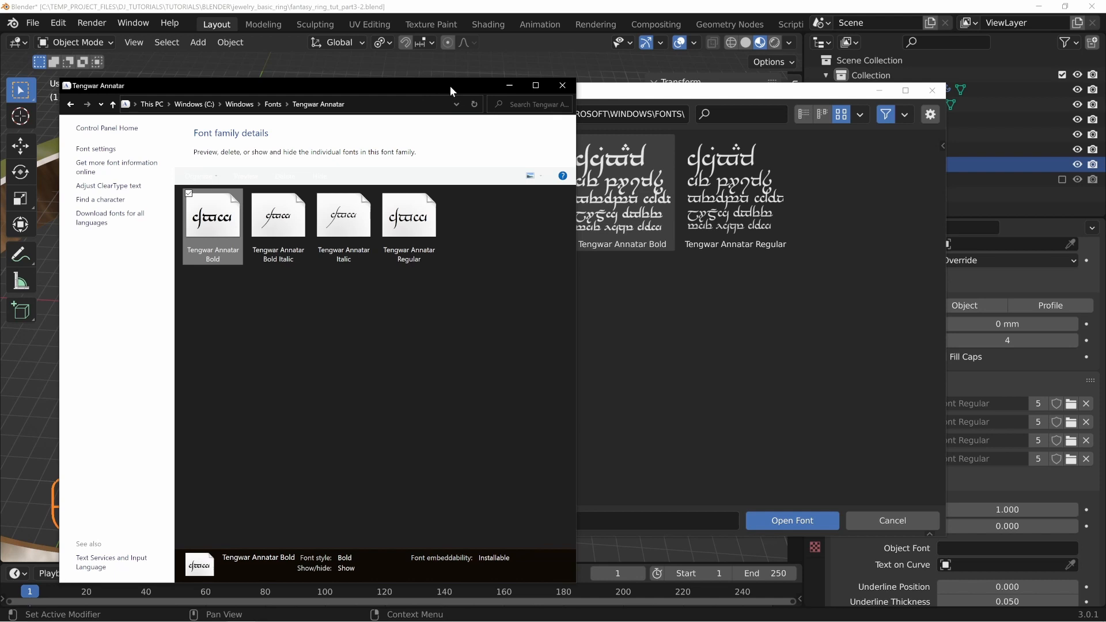
key(alt+Tab)
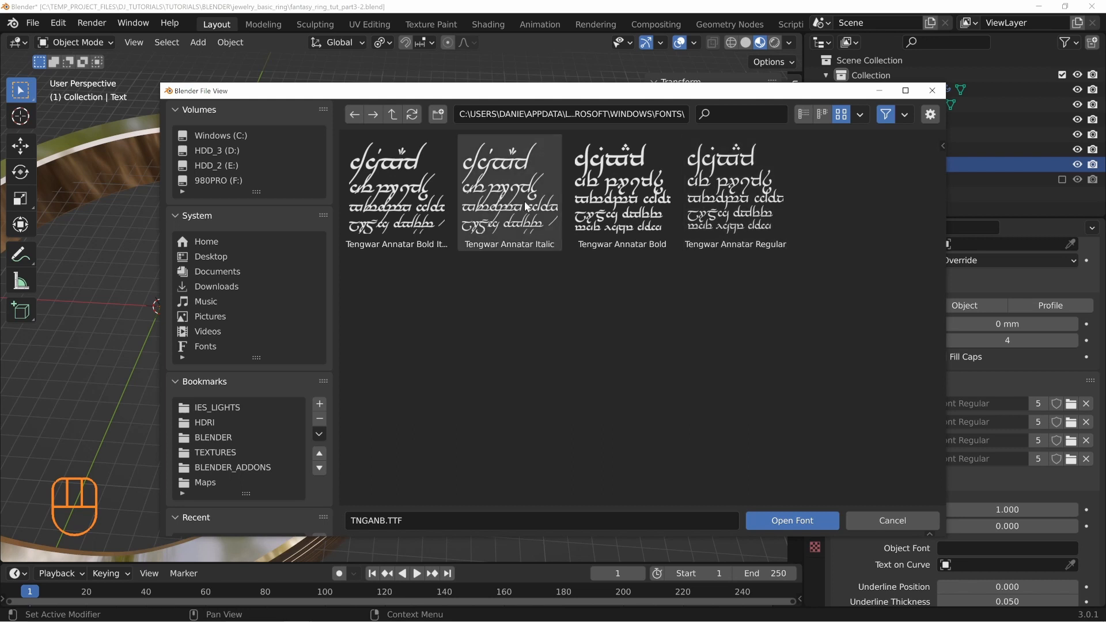
double_click(499, 183)
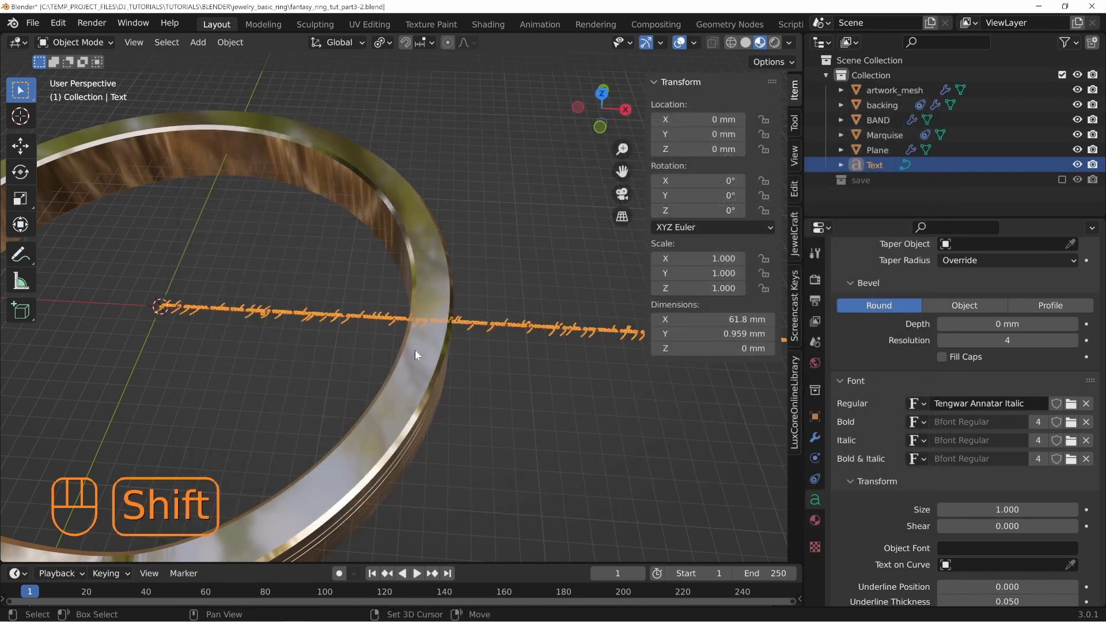
Examine the Tengwar lettering up close along the length of the text line
scroll(426, 353, up, 8)
shift+middle_drag(255, 375, 569, 387)
scroll(295, 362, down, 5)
scroll(334, 360, down, 2)
scroll(309, 358, up, 5)
scroll(606, 426, down, 3)
shift+middle_drag(610, 426, 346, 394)
scroll(538, 376, down, 9)
shift+middle_drag(613, 382, 404, 385)
scroll(415, 384, up, 8)
shift+middle_drag(697, 449, 382, 301)
scroll(426, 323, up, 6)
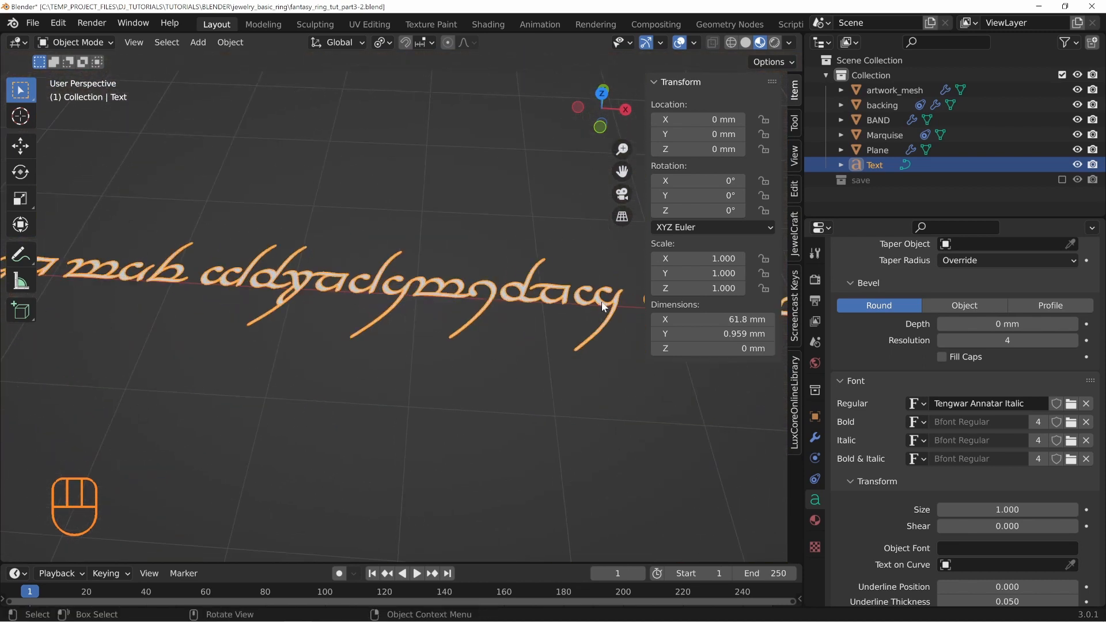
scroll(603, 307, down, 3)
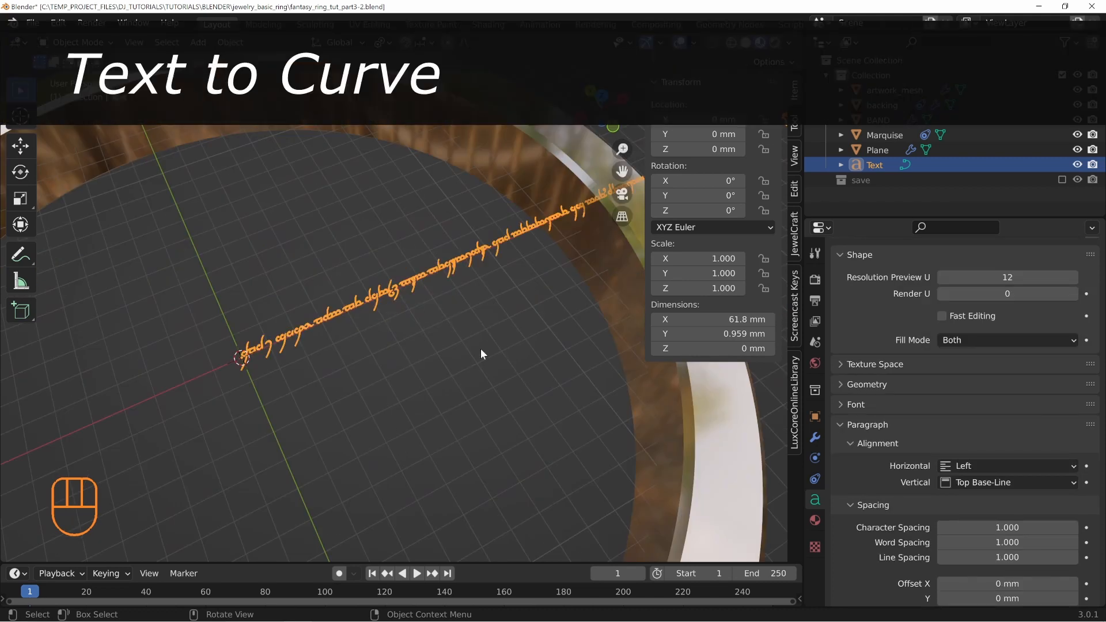
Select the ring's BAND object and enter Edit Mode, facing the peak above the marquise stone
middle_drag(480, 348, 430, 378)
scroll(479, 279, up, 2)
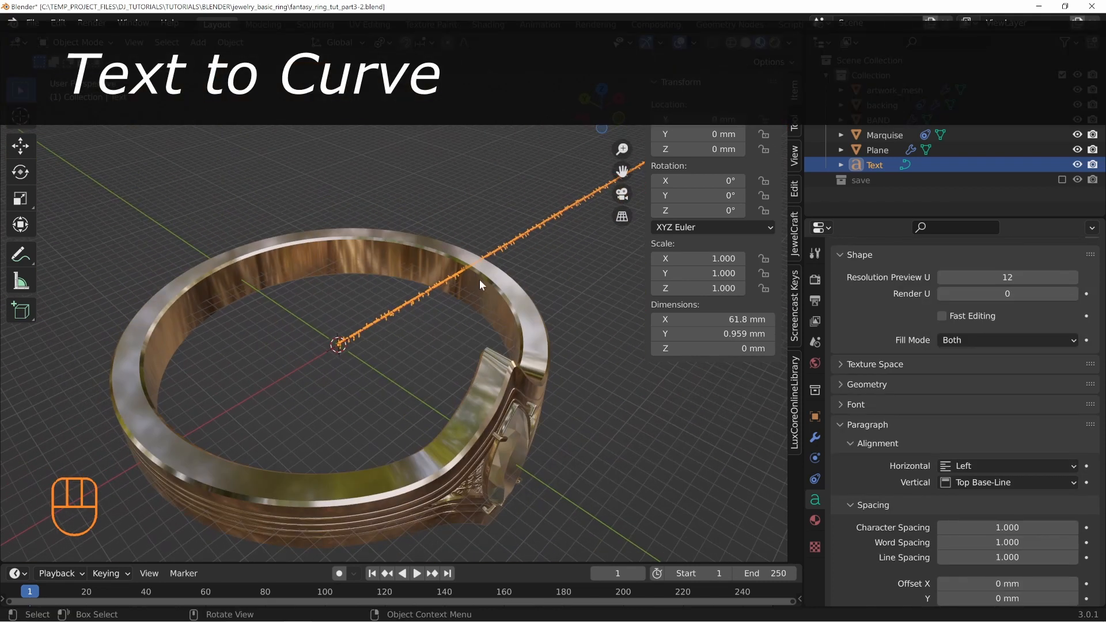
middle_drag(470, 282, 568, 256)
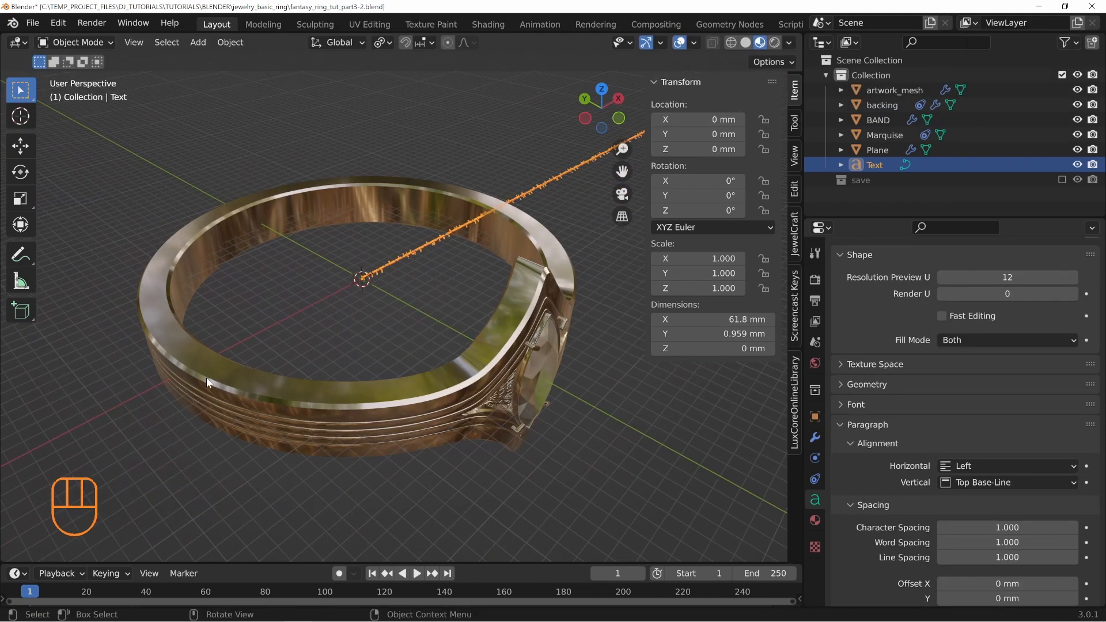
middle_drag(473, 365, 423, 323)
click(421, 253)
middle_drag(469, 292, 416, 285)
shift+middle_drag(341, 300, 410, 330)
scroll(440, 341, up, 4)
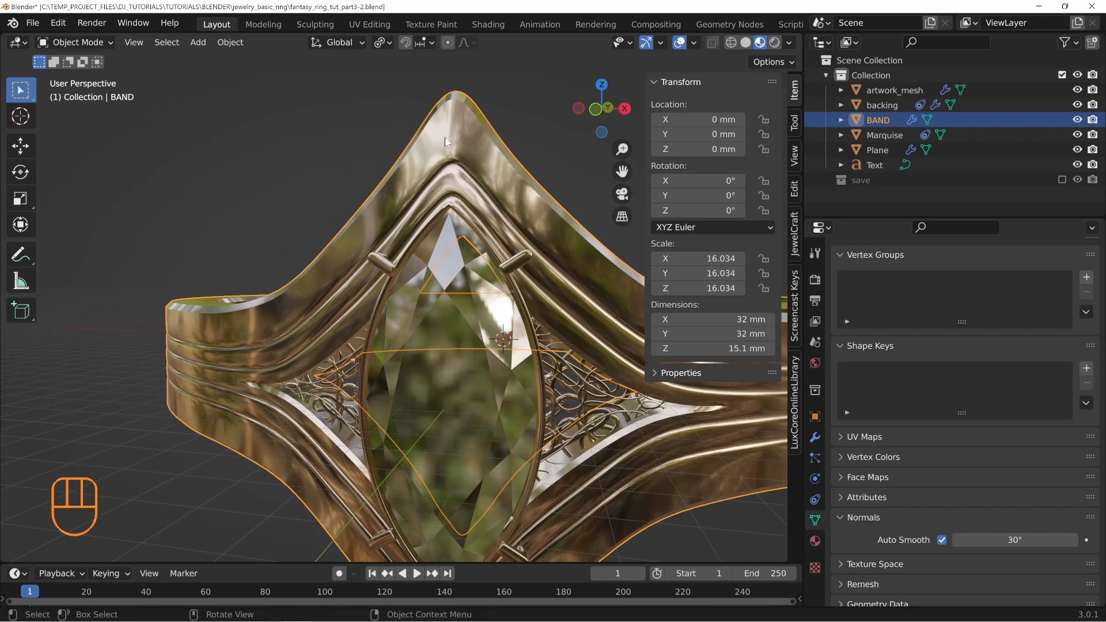
middle_drag(460, 136, 347, 151)
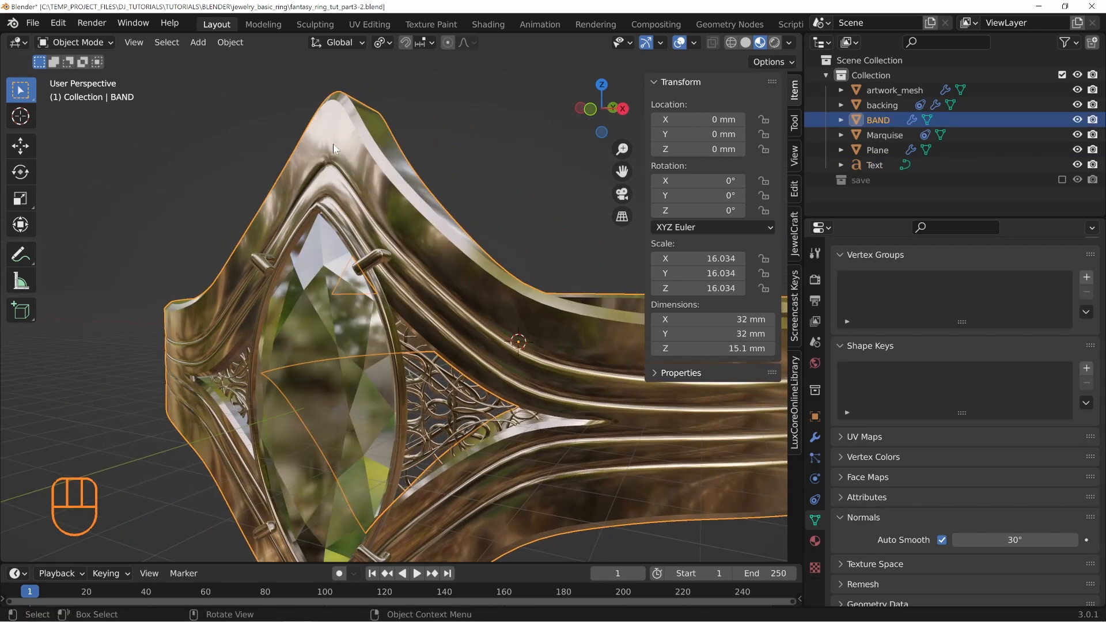
key(Tab)
middle_drag(435, 249, 359, 360)
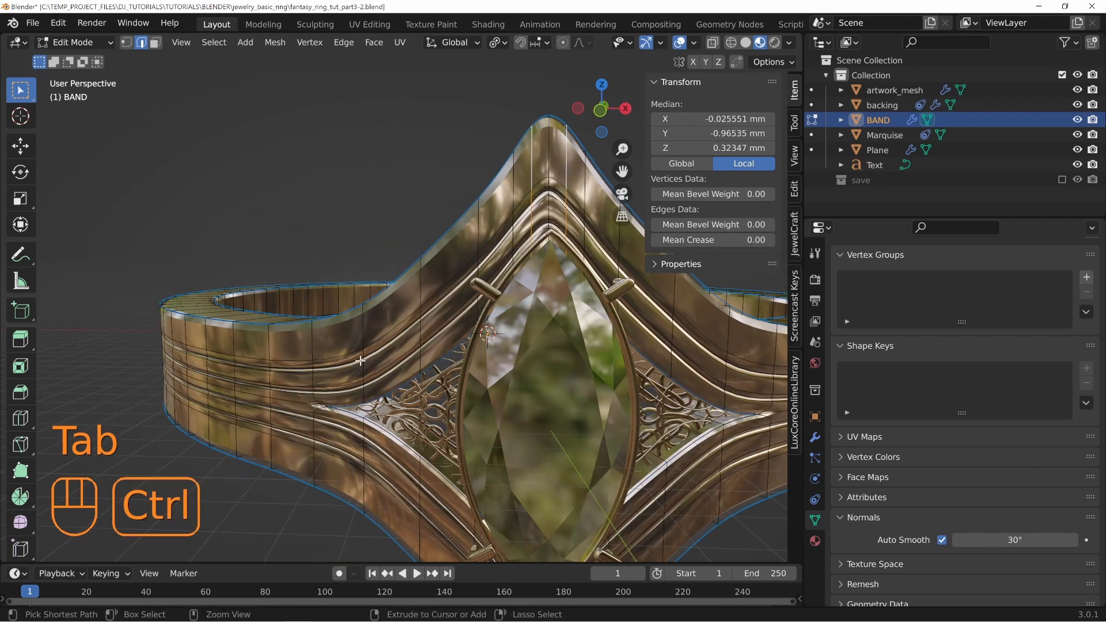
Add a centred loop cut around the band's smooth outer face, between the rim and the raised ridges
key(ctrl+r)
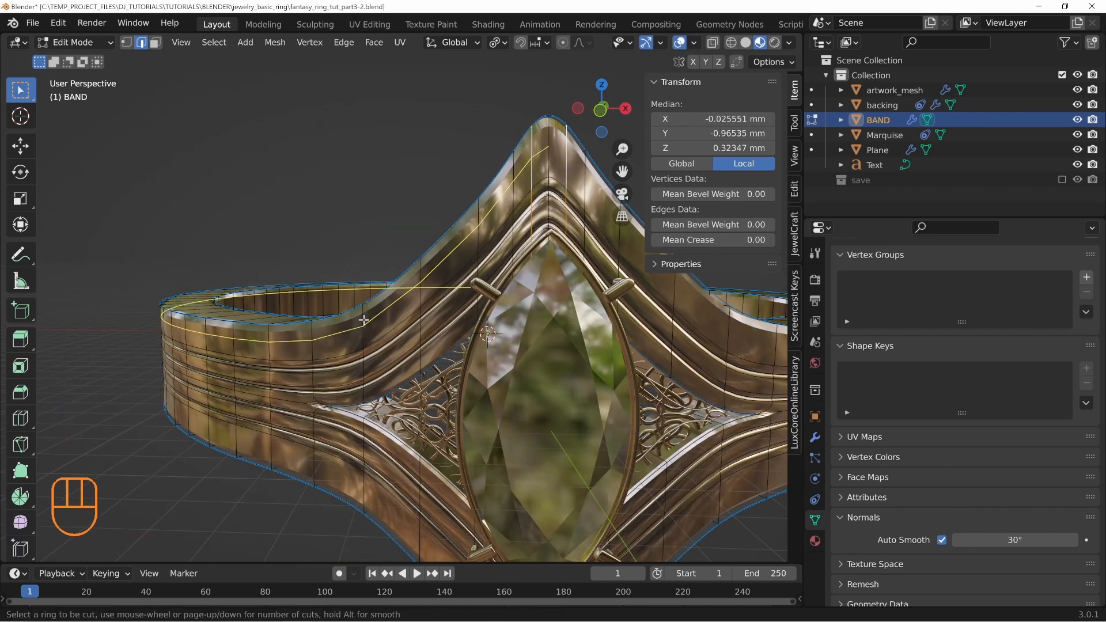
click(364, 322)
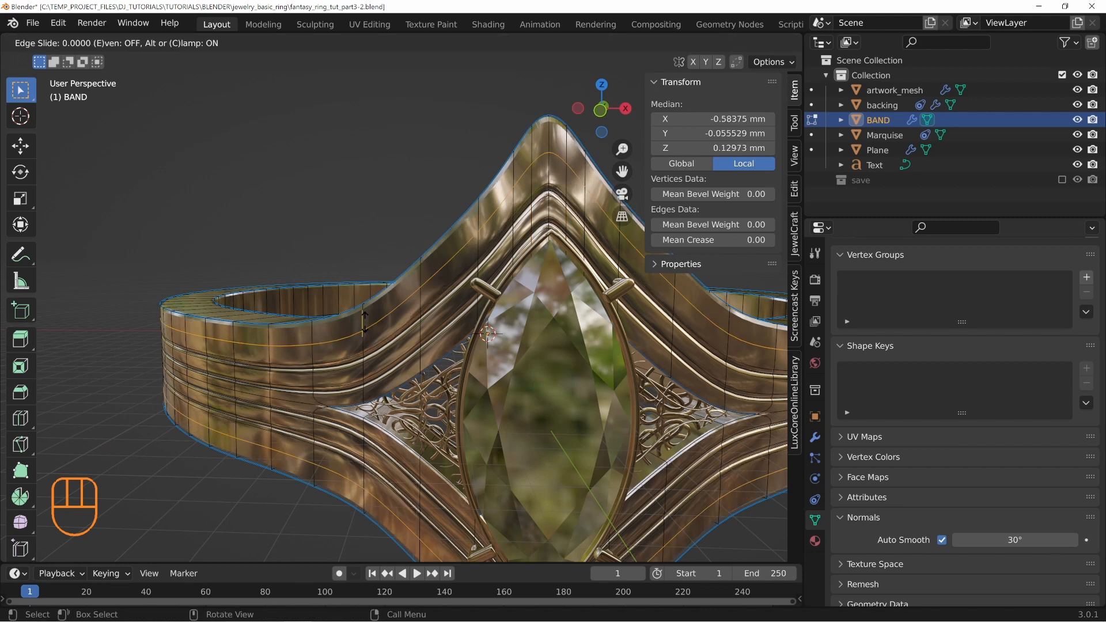
click(364, 323)
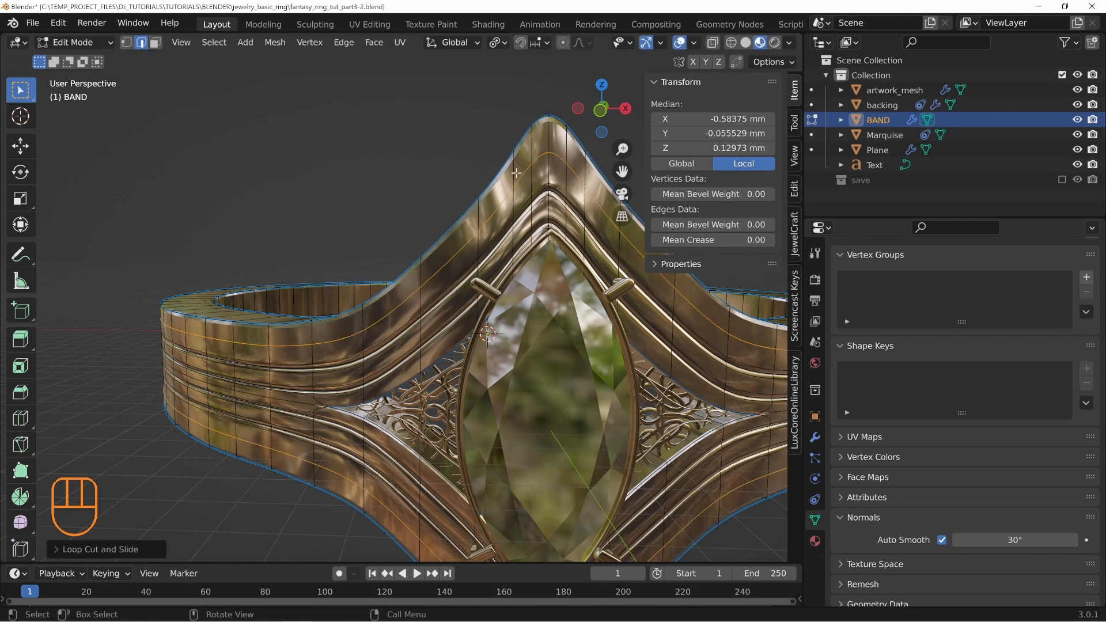
Separate the new edge loop into its own object, and select the matching loop left on BAND
key(p)
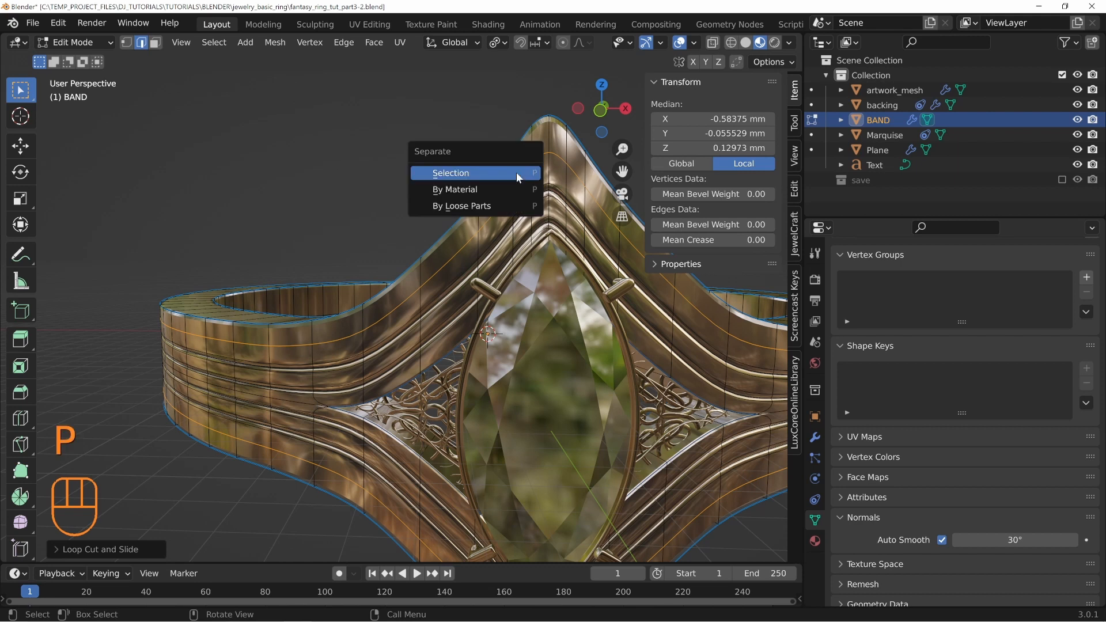
click(516, 171)
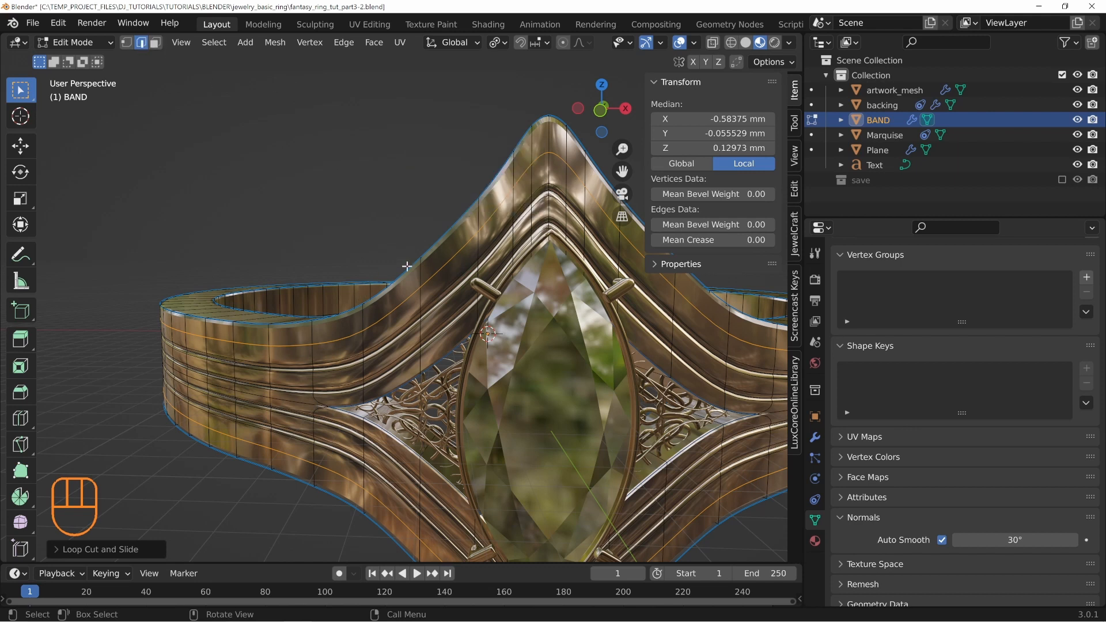
key(p)
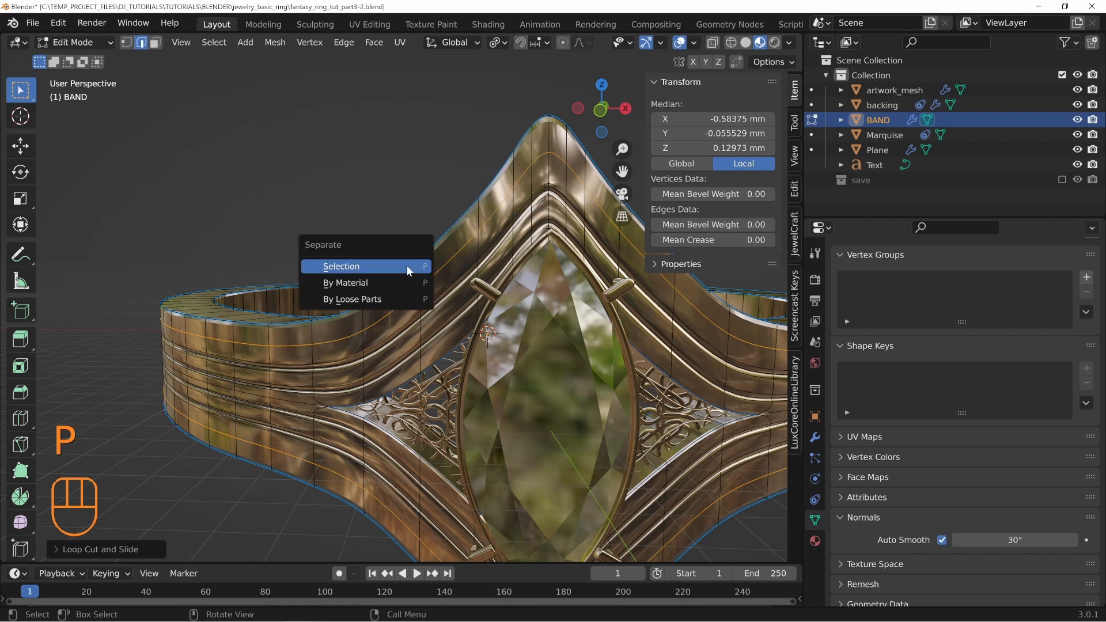
click(342, 267)
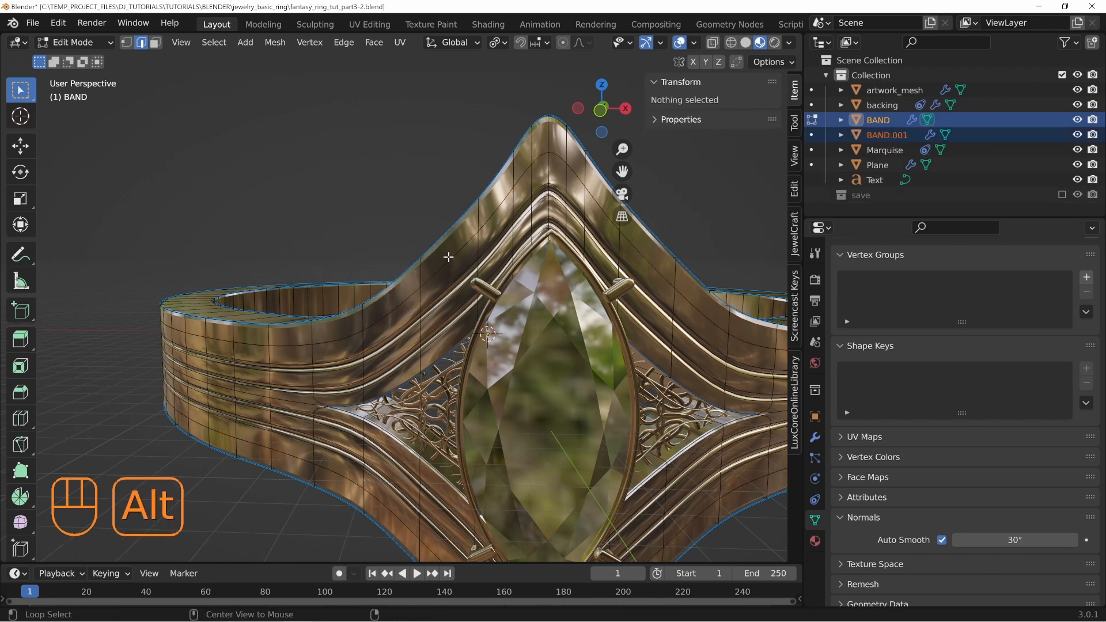
alt+click(517, 272)
middle_drag(517, 272, 495, 274)
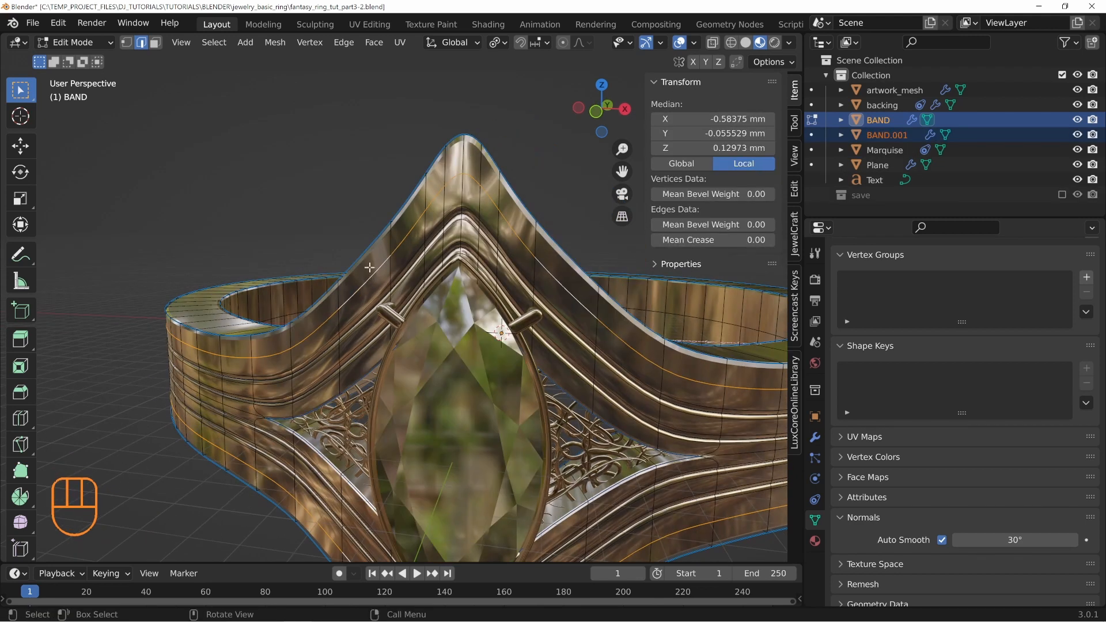
scroll(361, 309, up, 2)
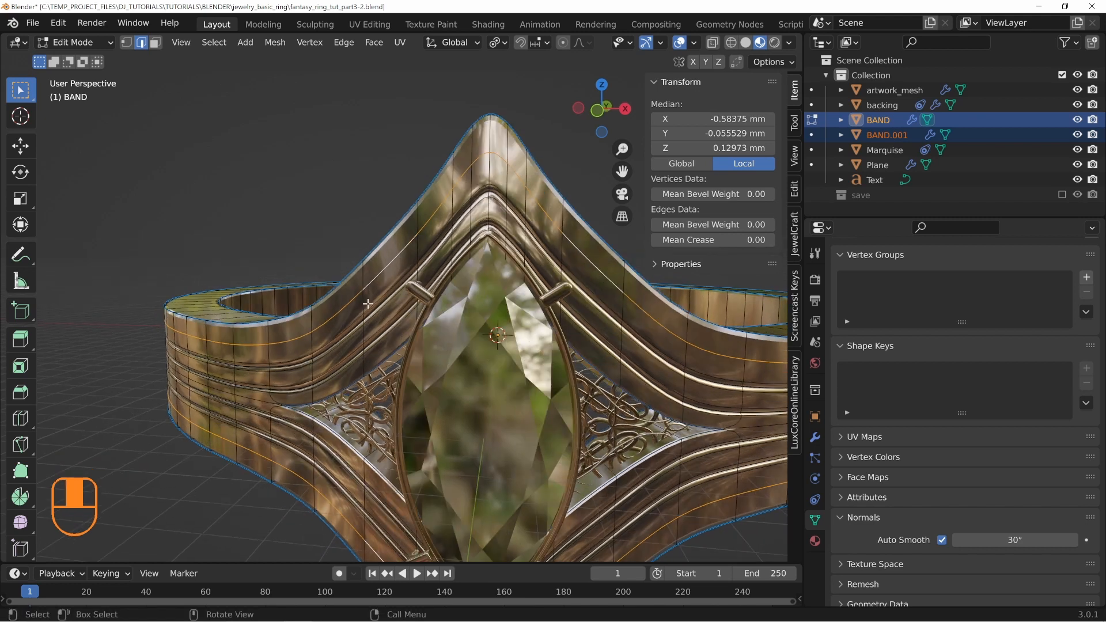
Rename the separated BAND.001 object to BAND.TEXT_WRAP
double_click(887, 135)
drag(911, 135, 898, 135)
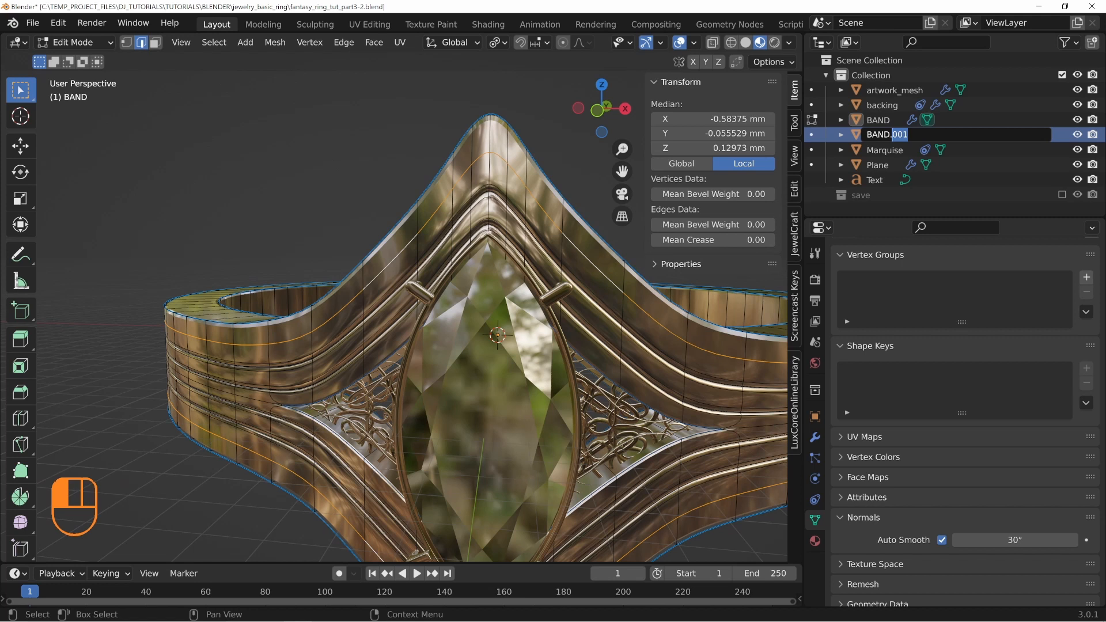
text(TEXT_WRAP)
key(Return)
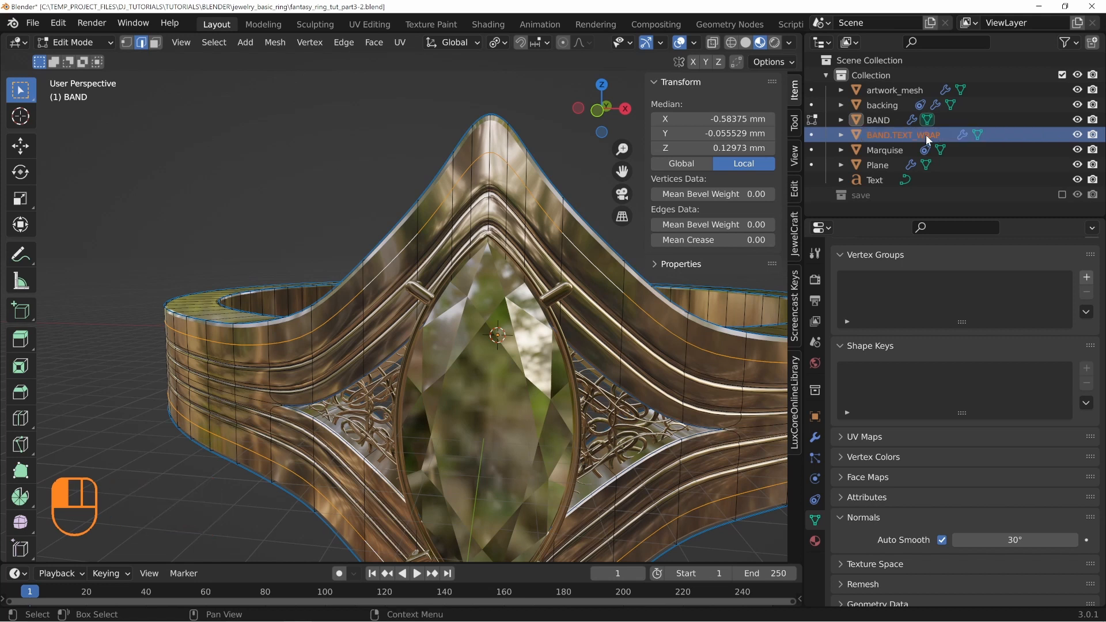
Dissolve the leftover edge loop on the band's outer face and return to Object Mode
click(437, 202)
alt+click(434, 206)
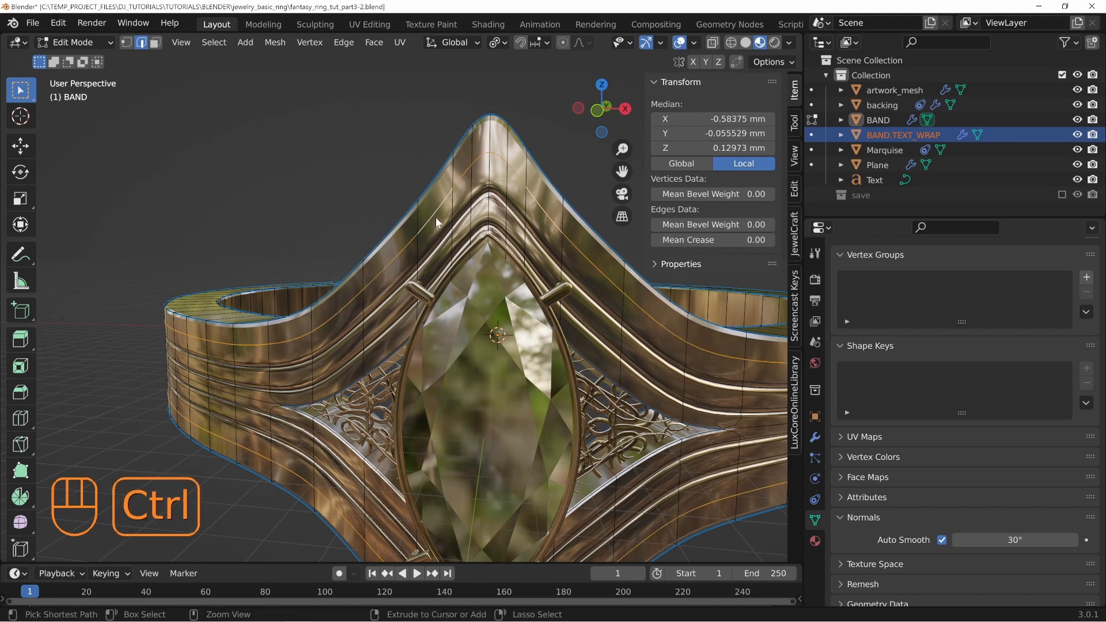
key(ctrl+x)
shift+middle_drag(435, 216, 446, 171)
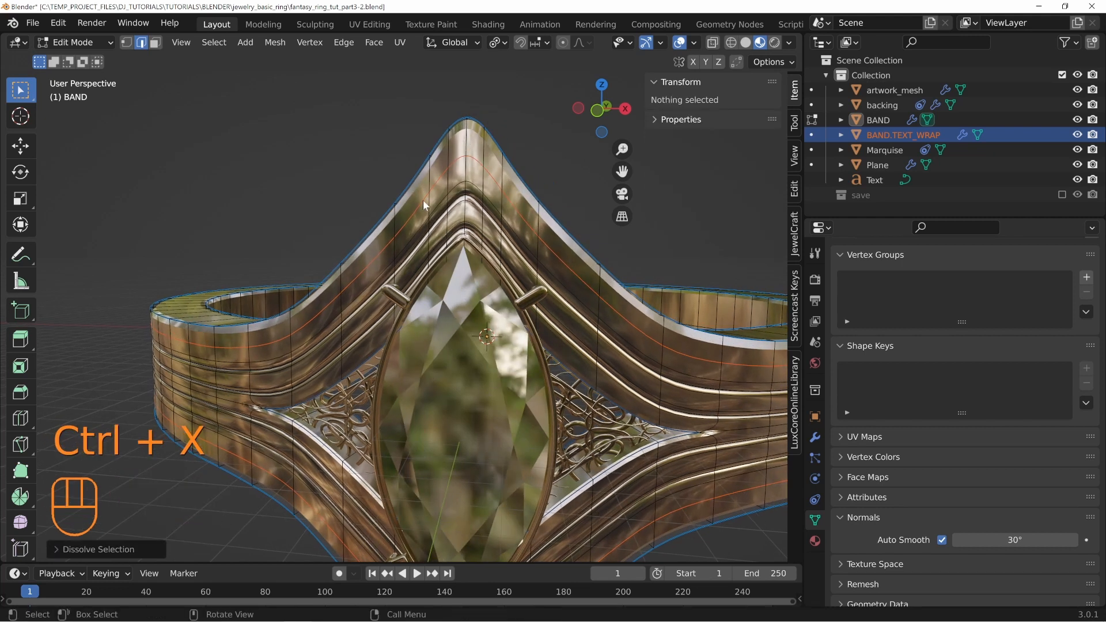
key(Tab)
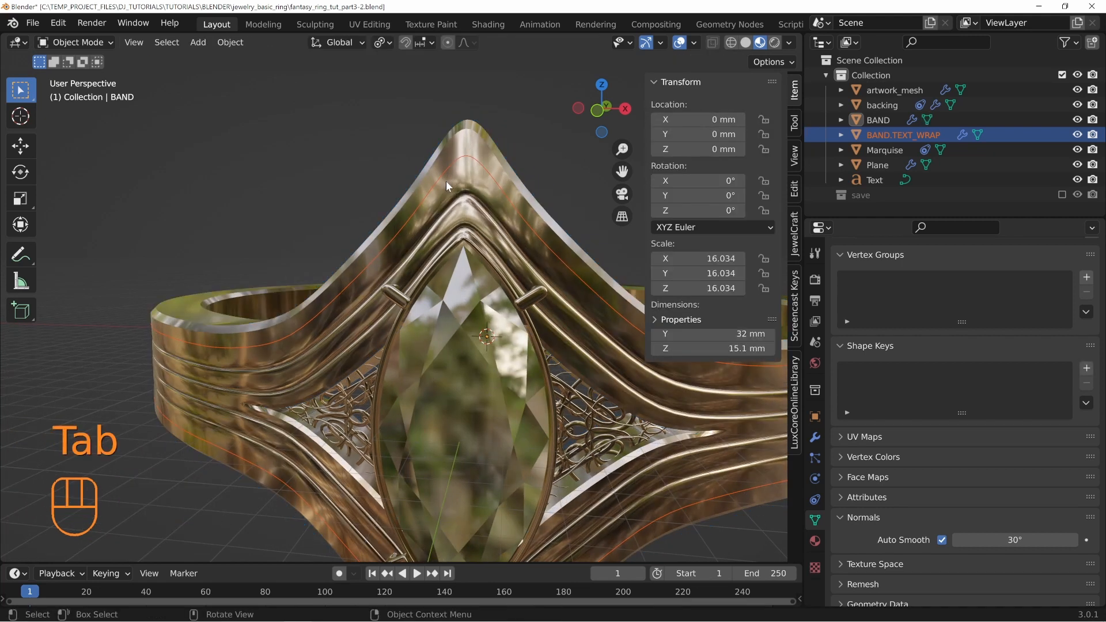
Hide the BAND object and select the BAND.TEXT_WRAP line
click(1074, 120)
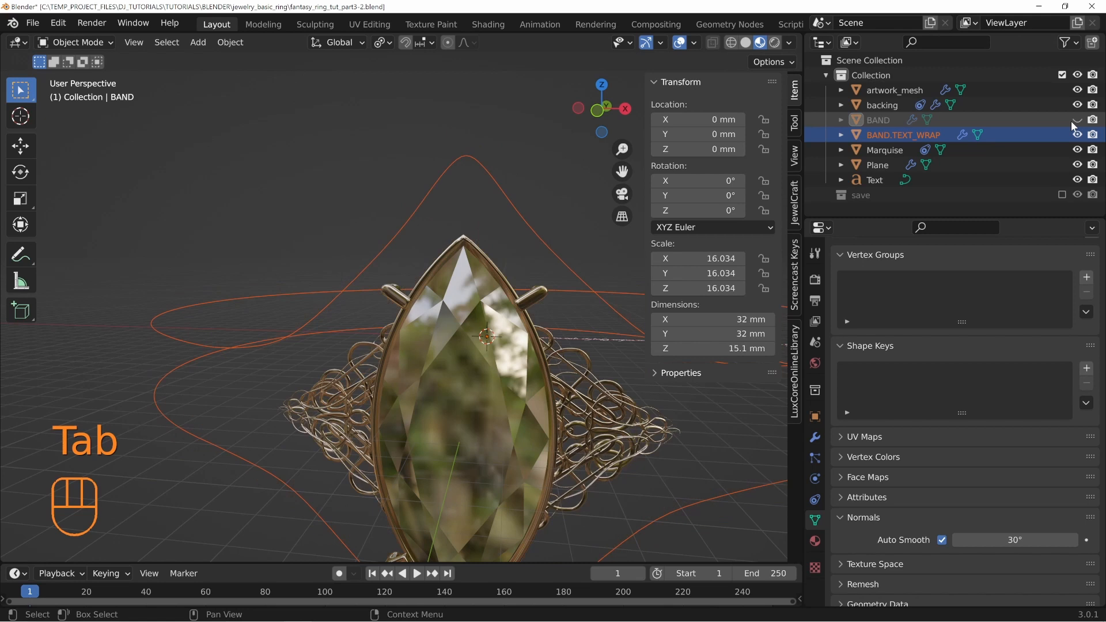
click(448, 166)
scroll(272, 274, down, 5)
middle_drag(402, 273, 392, 283)
Remove the Mirror and Bevel modifiers from BAND.TEXT_WRAP, leaving only its Subdivision modifier
click(815, 438)
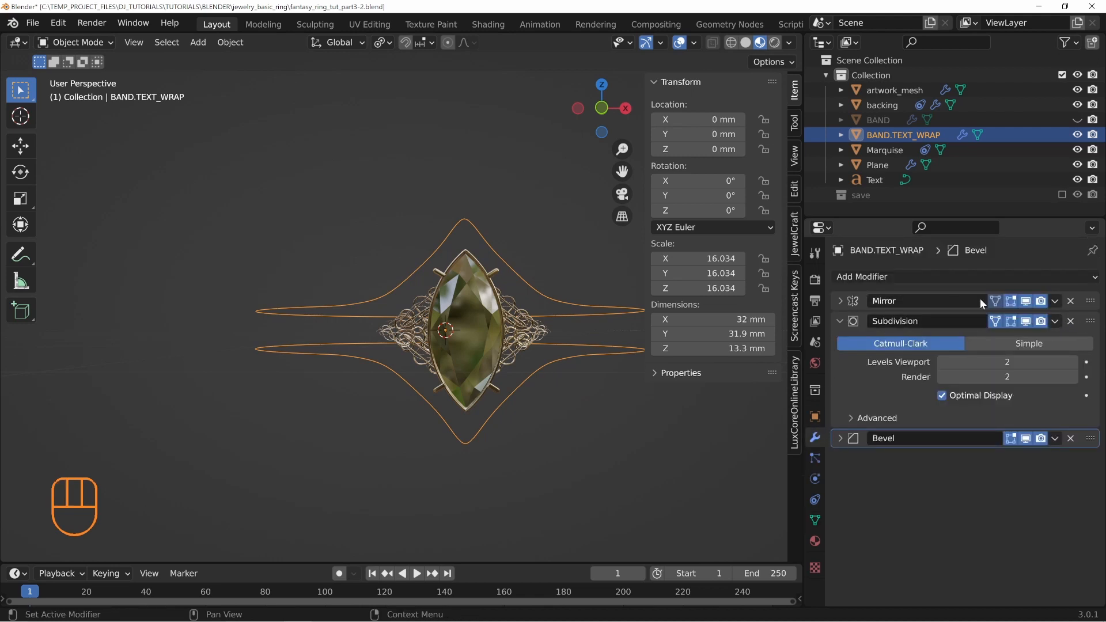
click(1071, 300)
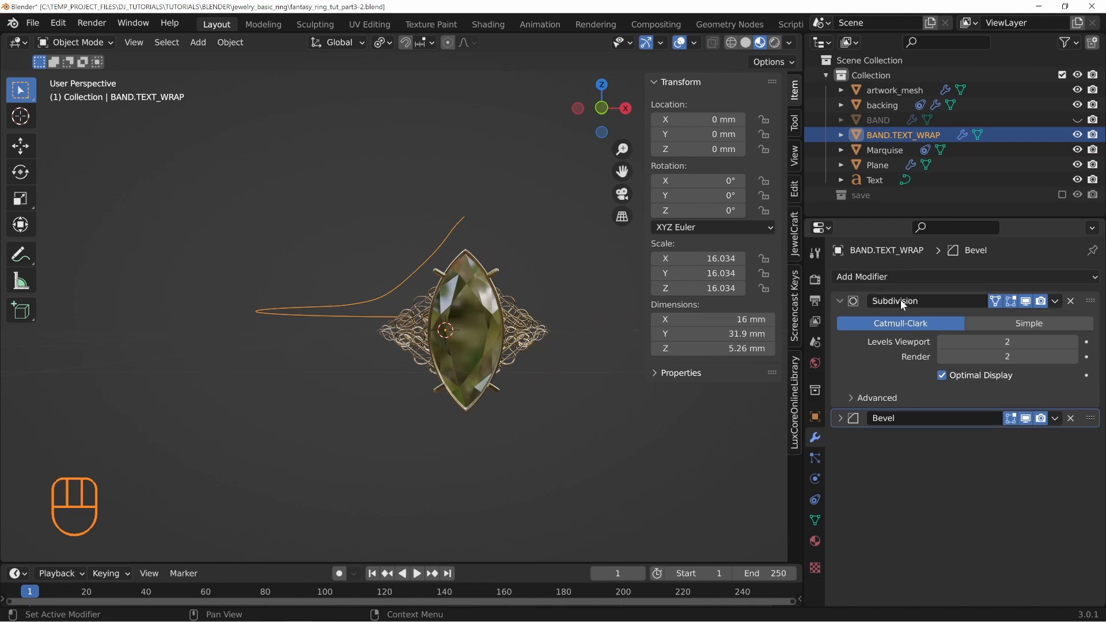
click(1070, 418)
middle_drag(543, 291, 531, 307)
scroll(401, 324, up, 4)
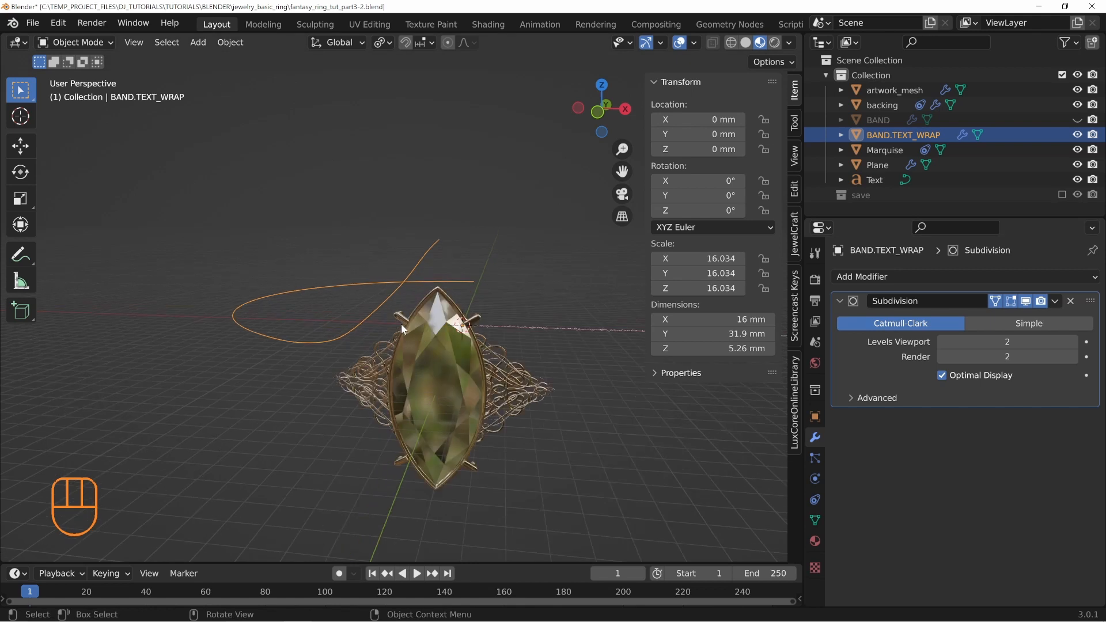
middle_drag(318, 359, 500, 205)
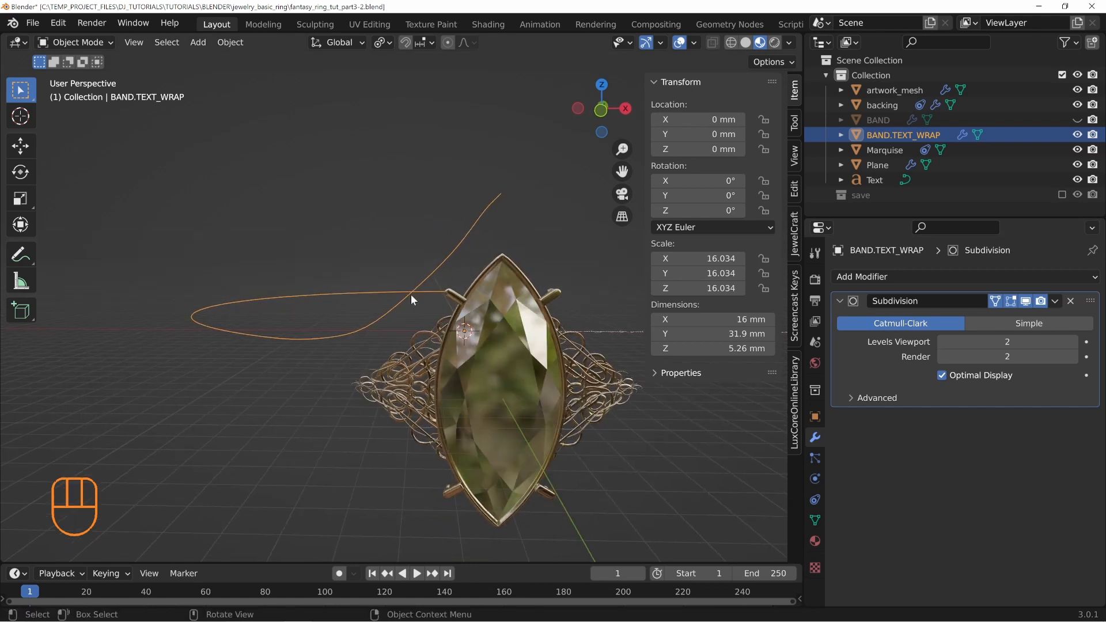
right_click(448, 257)
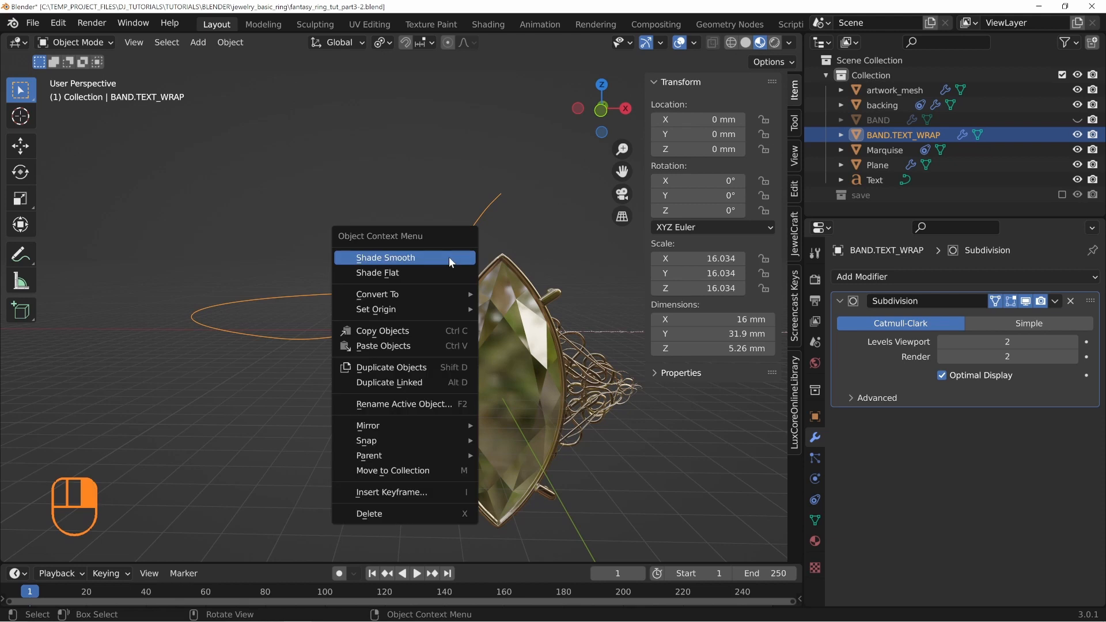
mouse_move(411, 438)
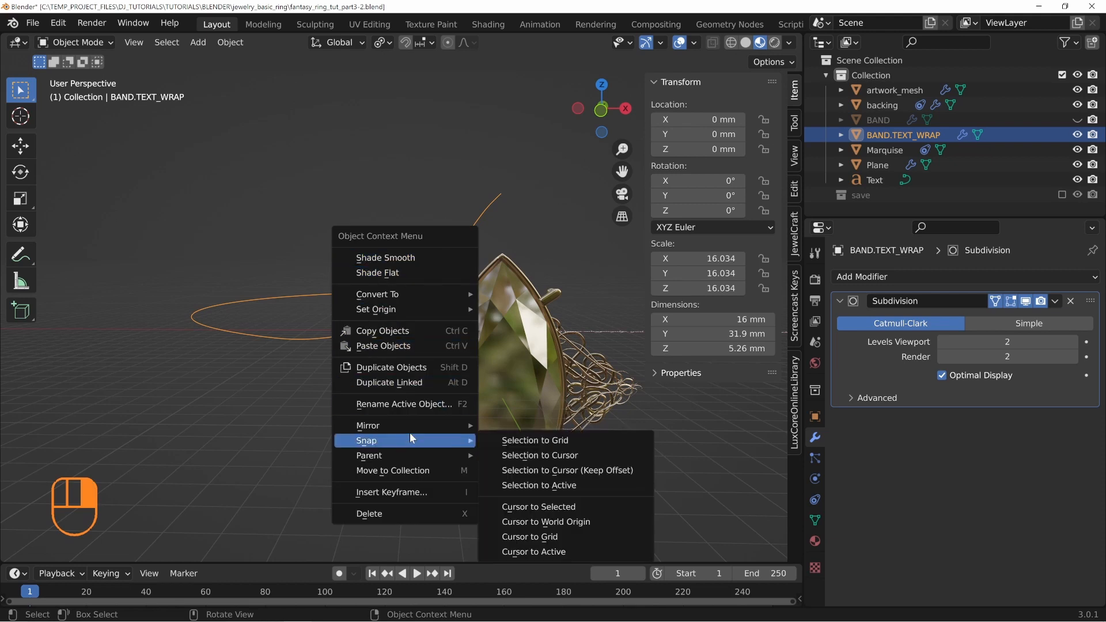
mouse_move(417, 296)
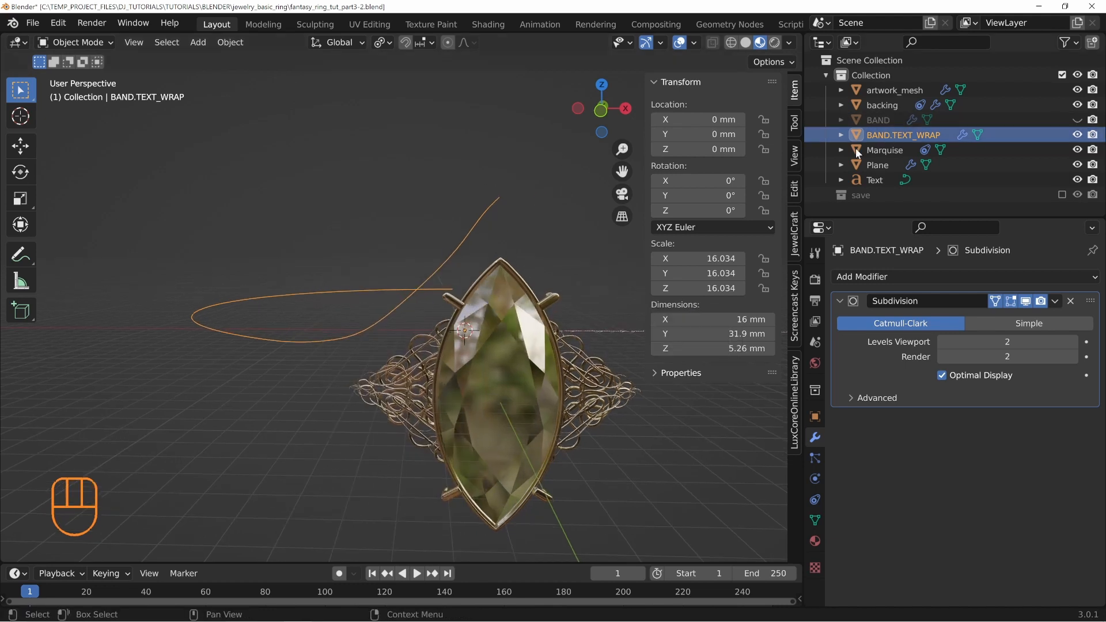
Duplicate BAND.TEXT_WRAP in place as BAND.TEXT_WRAP.save and move the copy into the save collection
key(shift+d)
right_click(585, 144)
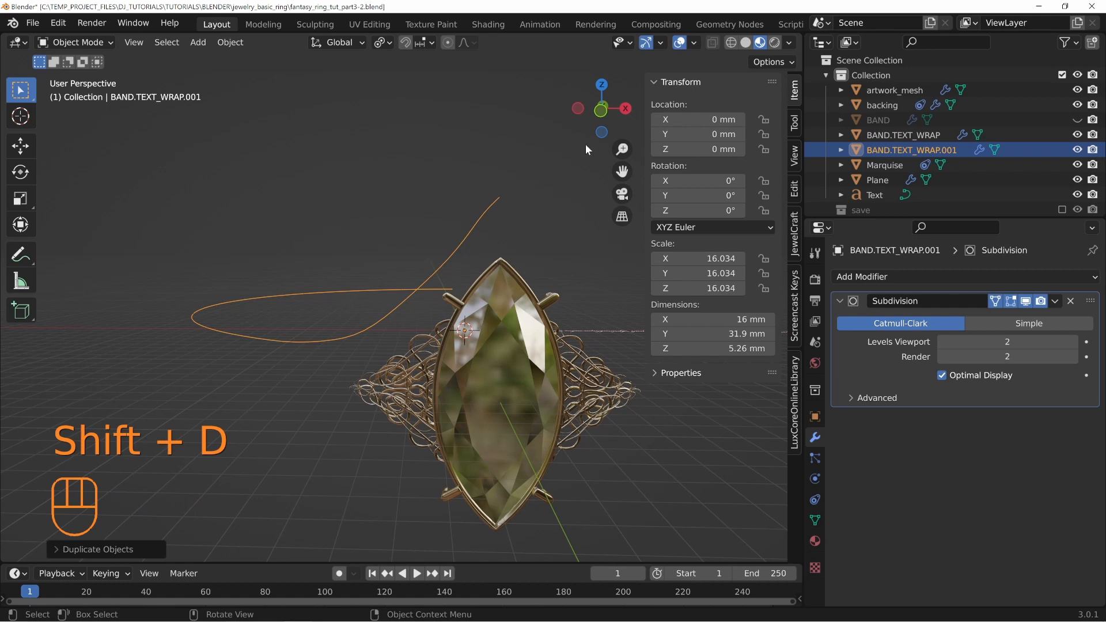
double_click(943, 151)
double_click(947, 149)
text(save)
key(Return)
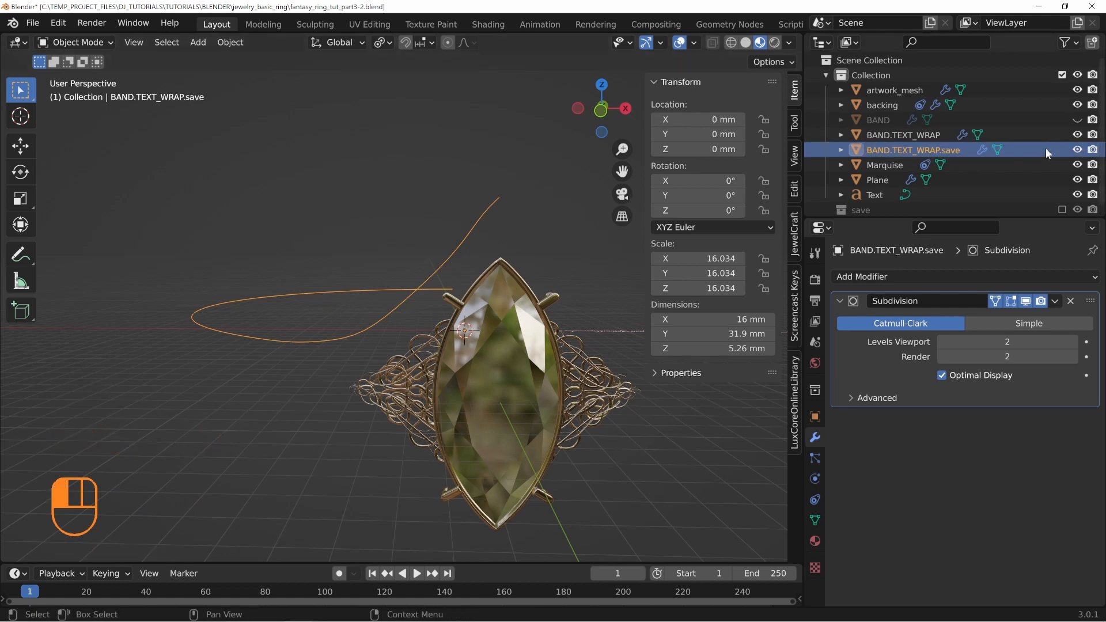
drag(1046, 148, 860, 197)
Select the original BAND.TEXT_WRAP and convert it from a mesh to a curve
click(887, 135)
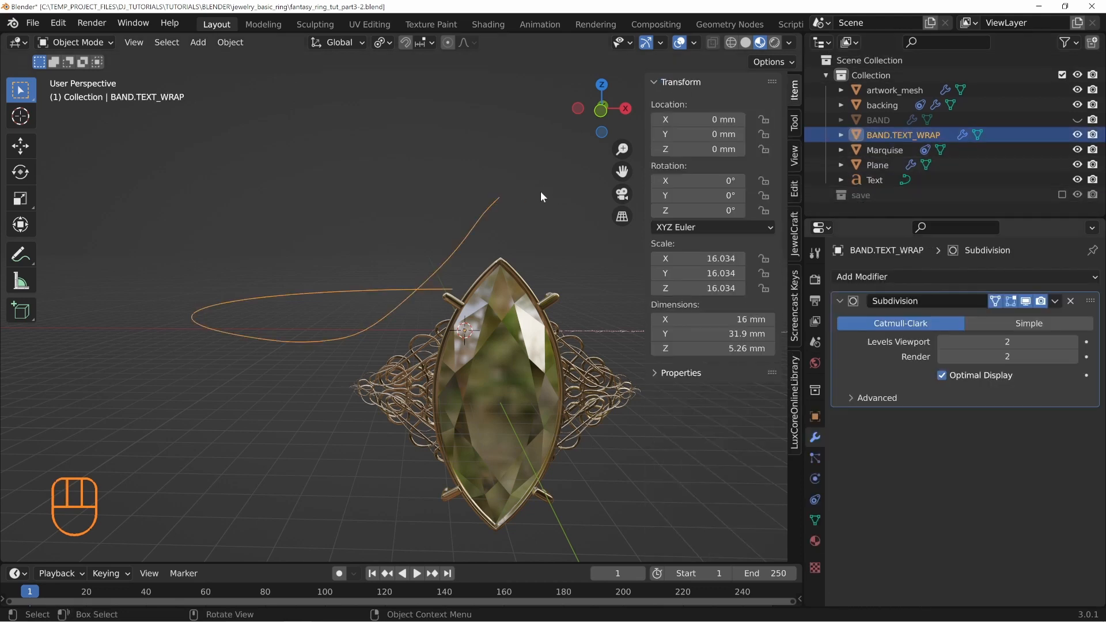
right_click(450, 241)
right_click(452, 242)
right_click(417, 267)
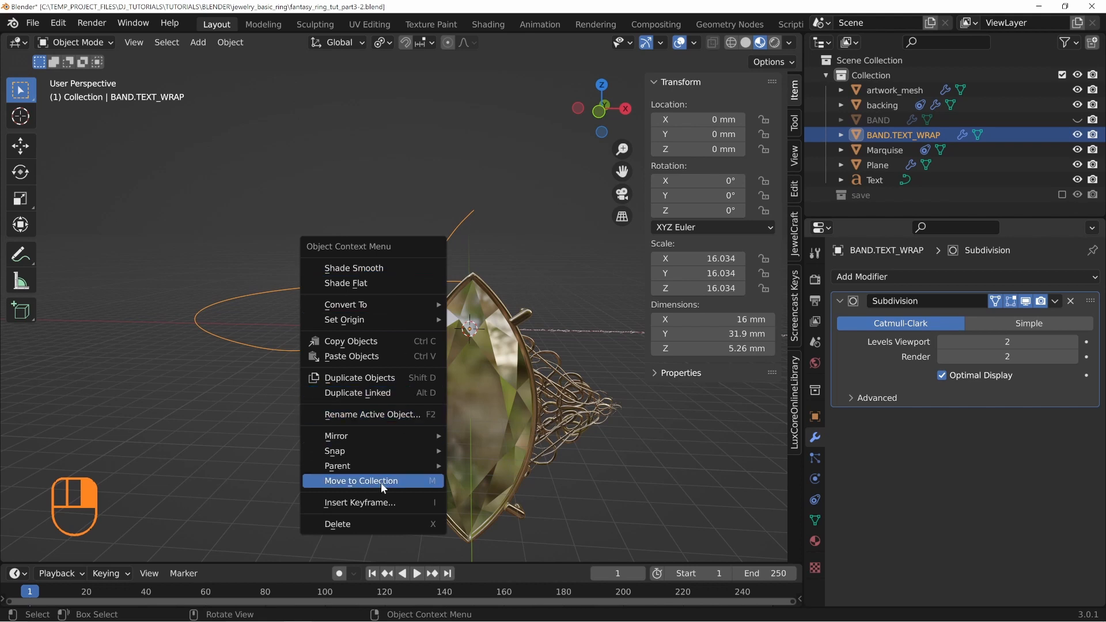
mouse_move(392, 303)
click(482, 304)
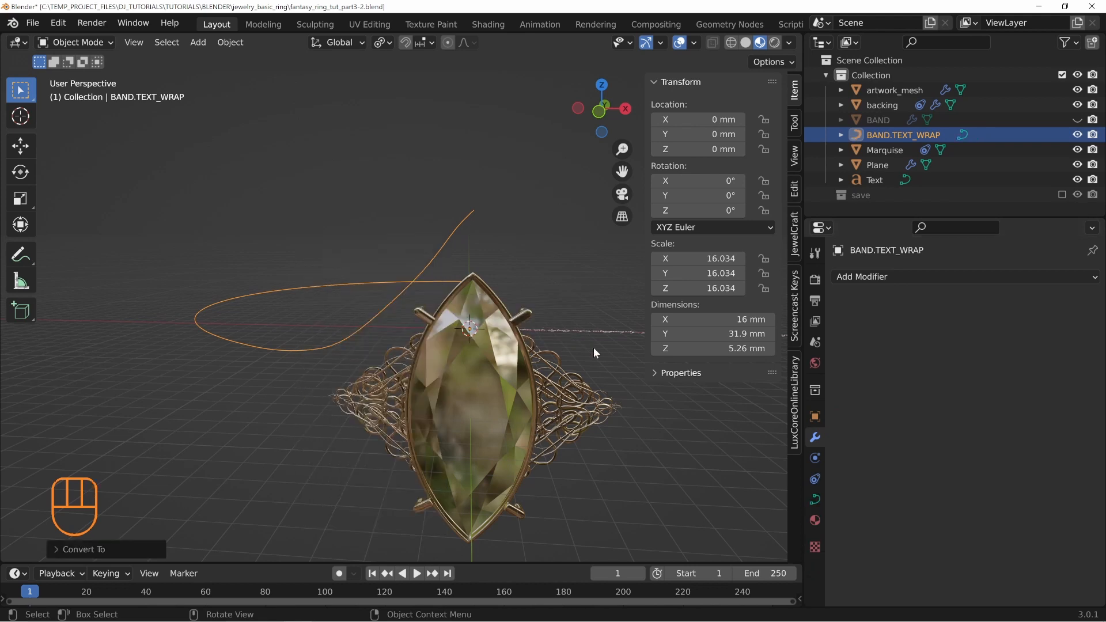
Examine the control points of the BAND.TEXT_WRAP curve in Edit Mode, then return to Object Mode
key(Tab)
middle_drag(454, 296, 476, 279)
scroll(477, 279, up, 4)
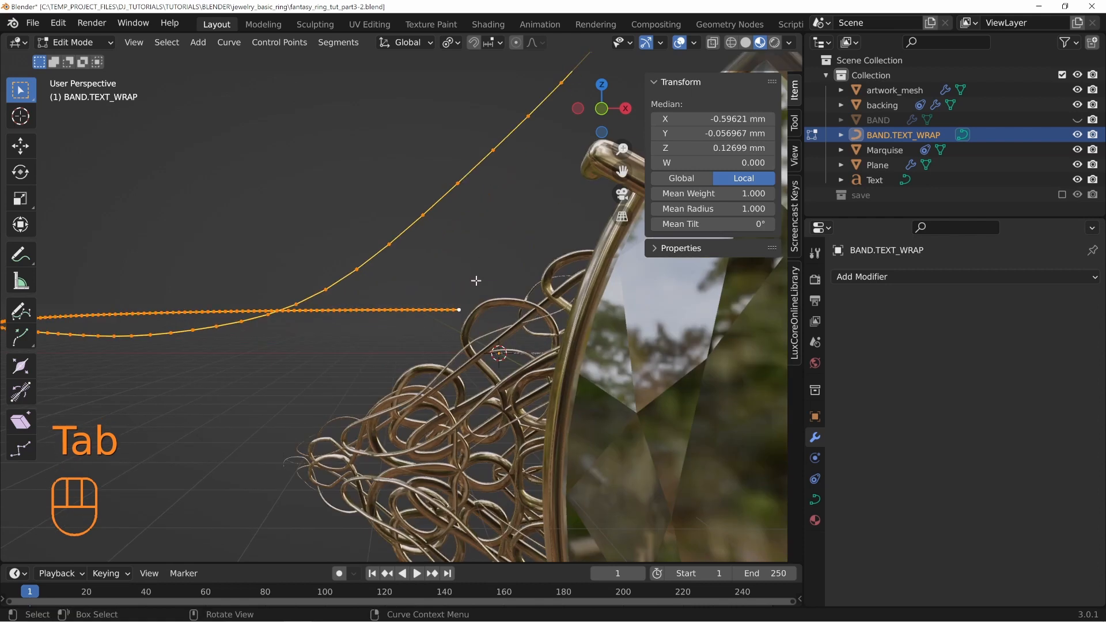
scroll(292, 316, down, 3)
middle_drag(408, 242, 382, 349)
key(Tab)
scroll(474, 312, down, 3)
Add a Curve modifier to the Text object with BAND.TEXT_WRAP as its curve object
click(460, 300)
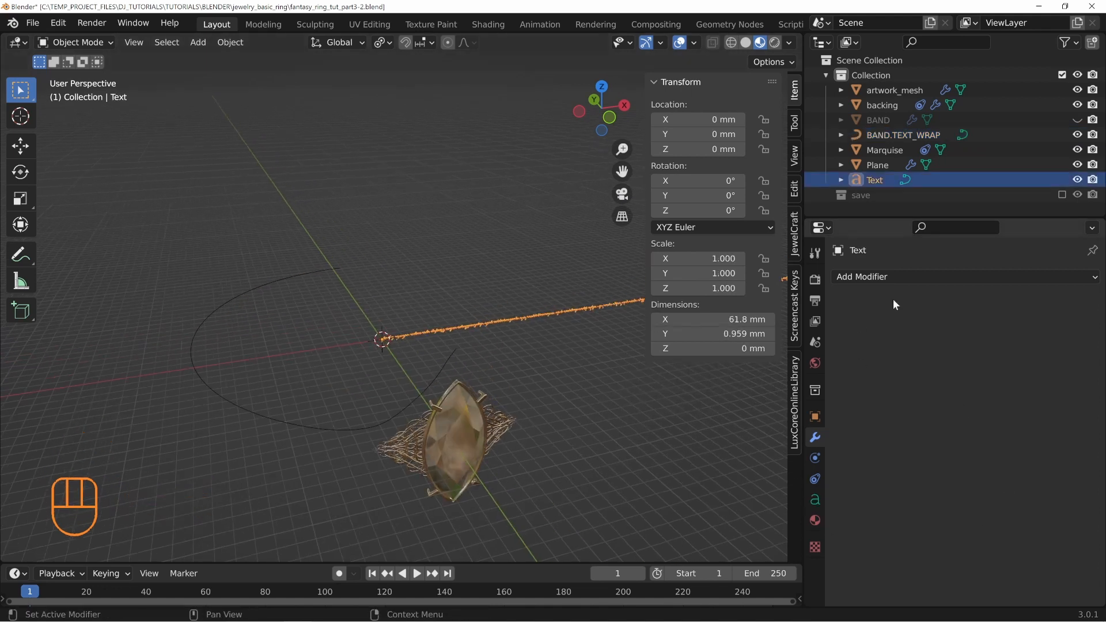
click(929, 278)
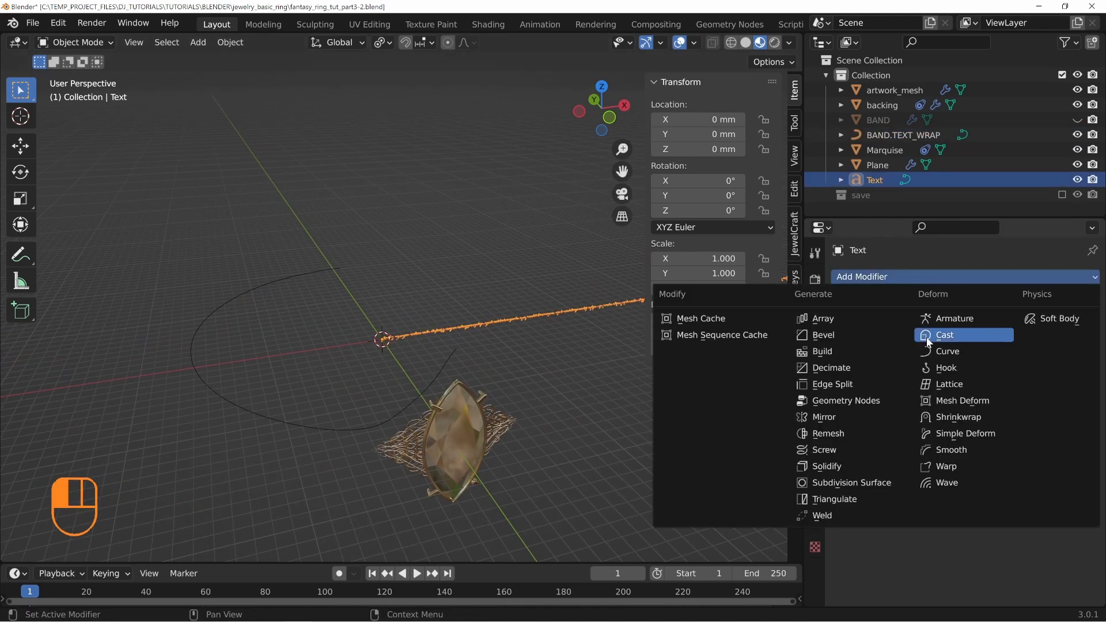
click(942, 352)
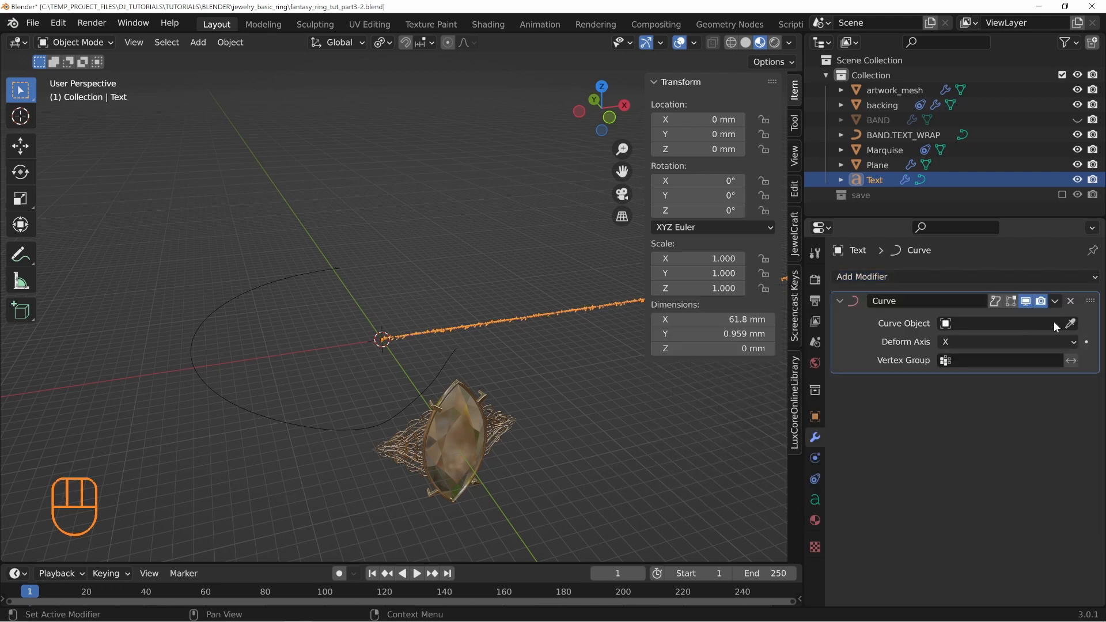
click(1071, 325)
click(334, 429)
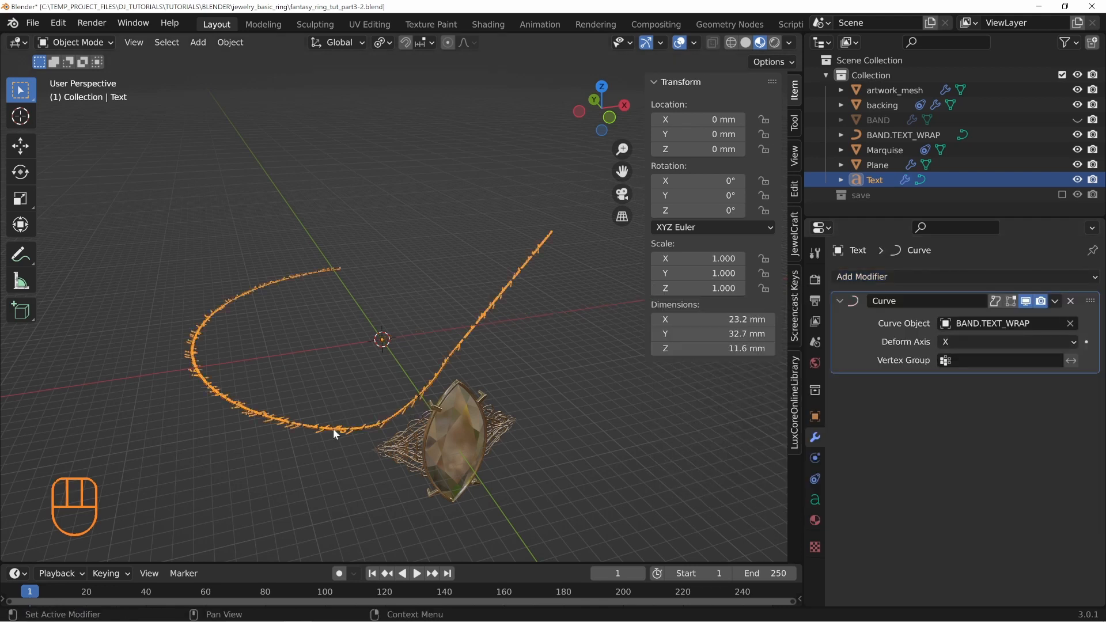
Unhide the BAND object and check how the curved lettering sits against the band
middle_drag(575, 399, 501, 366)
middle_drag(317, 342, 496, 222)
scroll(414, 412, up, 5)
middle_drag(409, 474, 479, 267)
middle_drag(453, 209, 455, 381)
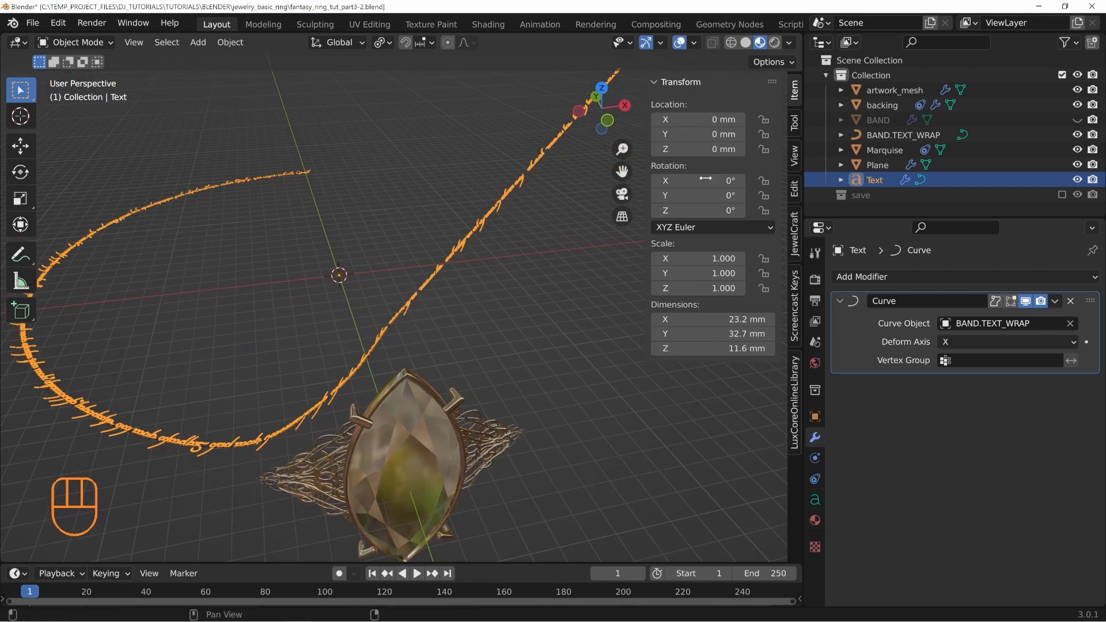
click(1077, 120)
middle_drag(378, 327, 487, 331)
Select the Text object and rotate it 90° about the X axis so the lettering faces outward from the band
key(alt+a)
click(510, 181)
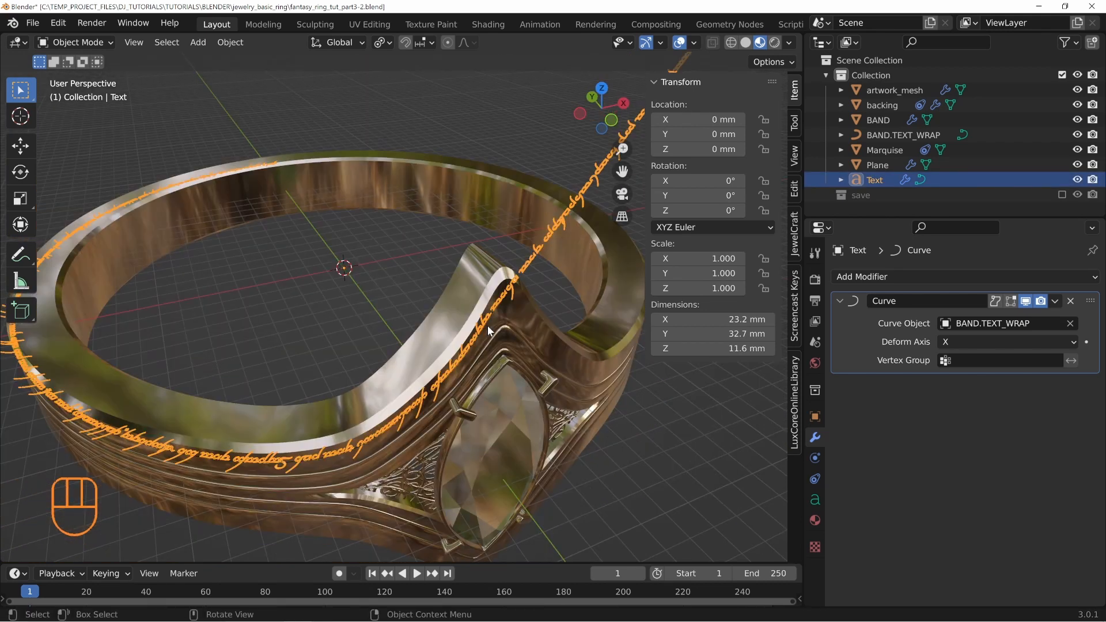
key(r)
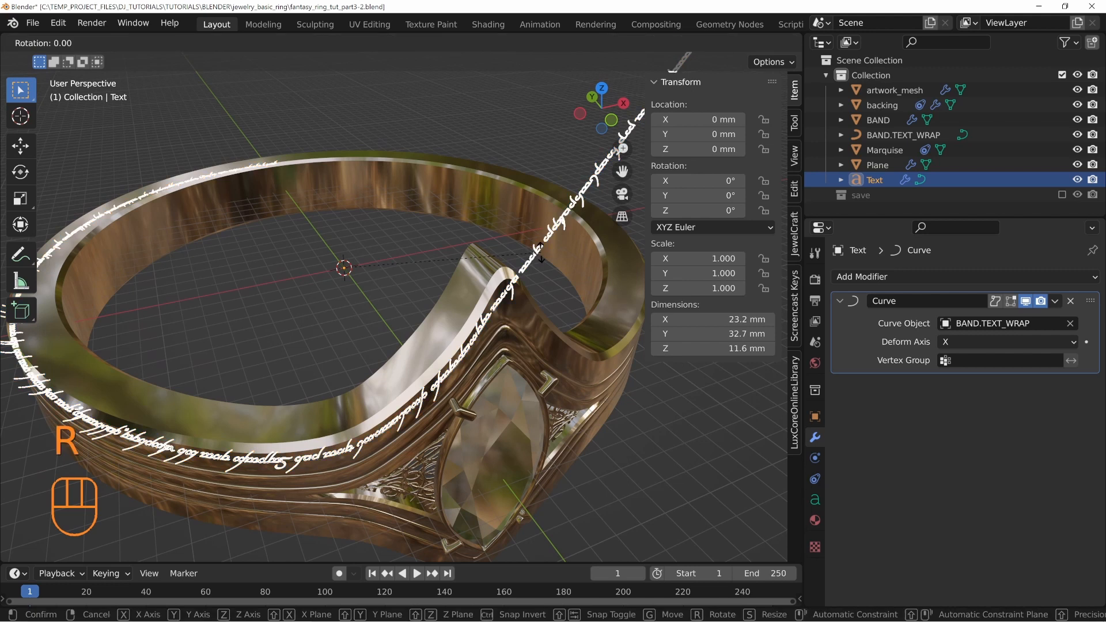
text(x)
text(90)
key(Return)
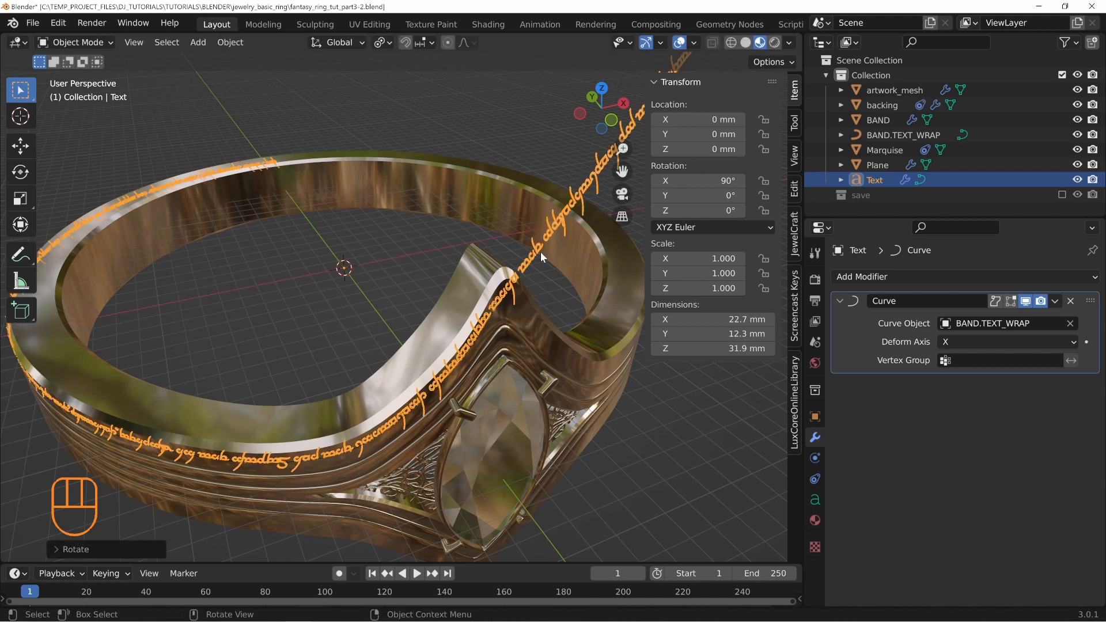
Try moving the Text object along the global X axis to slide the lettering around the band
middle_drag(522, 340, 516, 147)
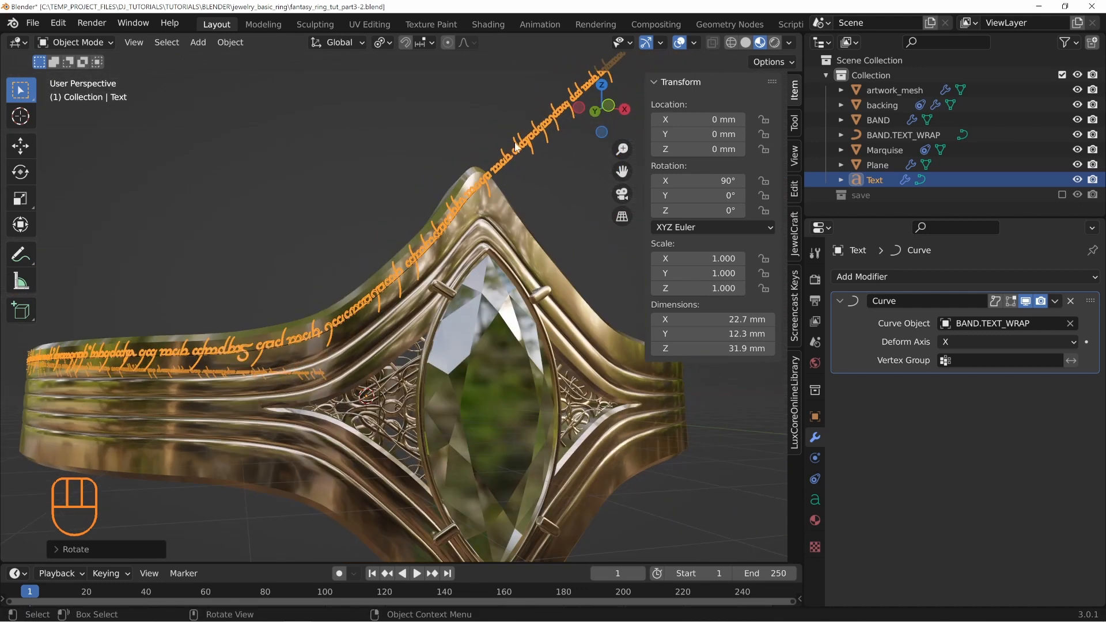
shift+middle_drag(417, 243, 424, 181)
scroll(399, 242, down, 5)
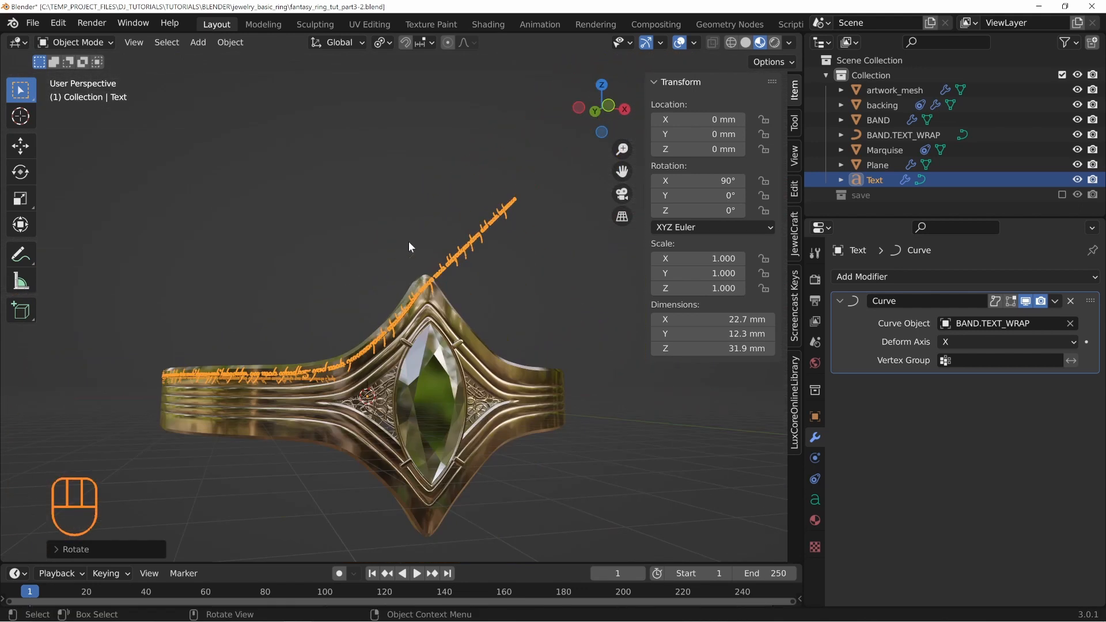
middle_drag(409, 244, 403, 338)
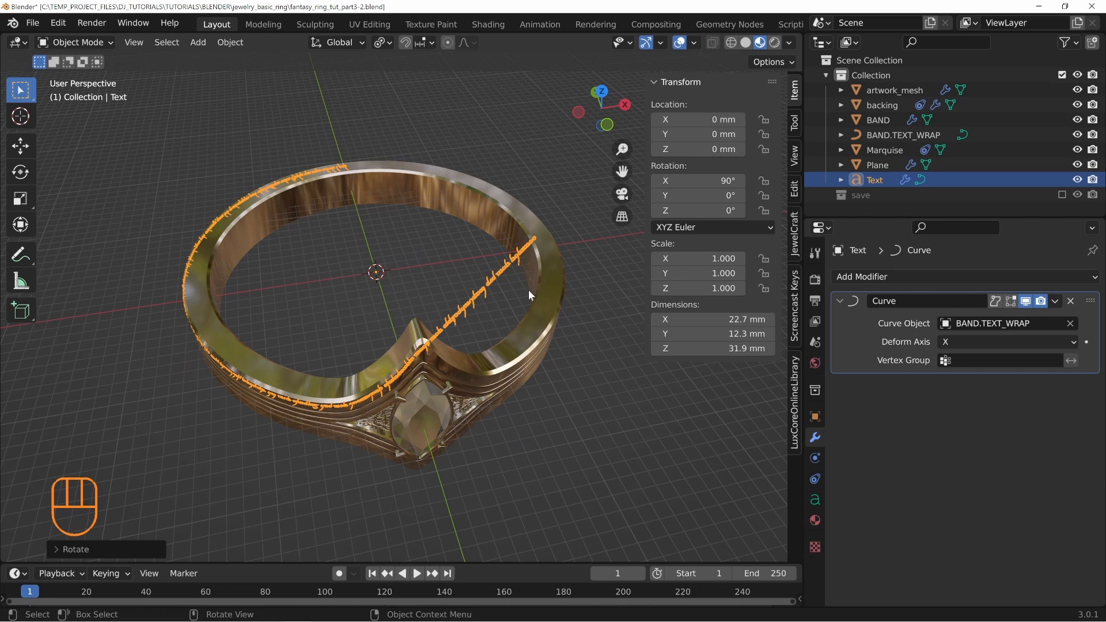
key(g)
key(x)
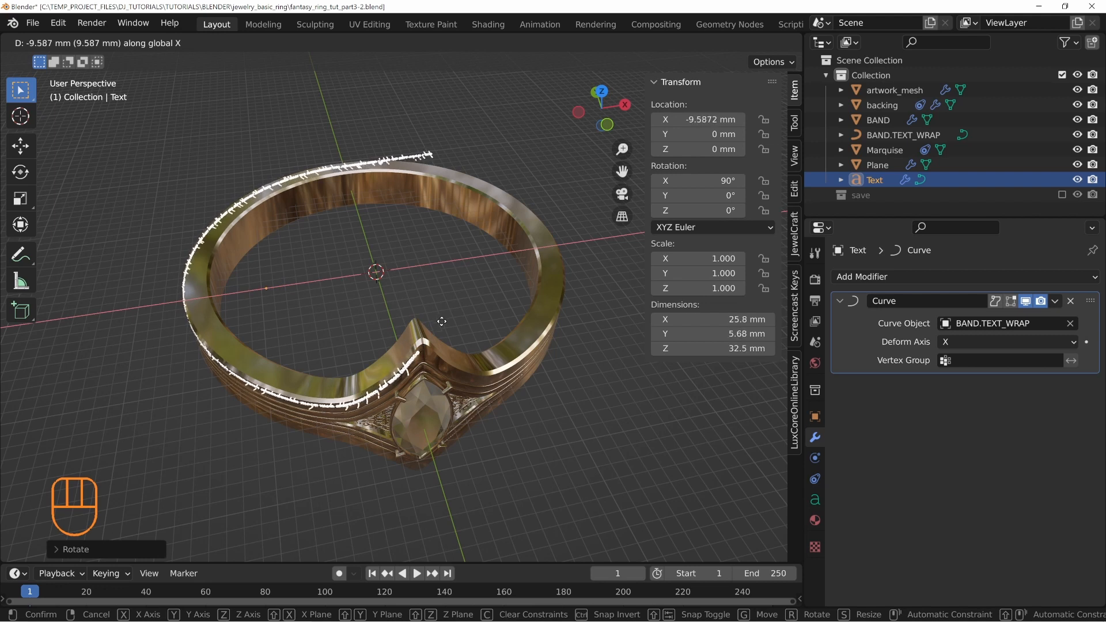
right_click(427, 337)
Examine how the rotated lettering follows the back and front of the band, including close to the marquise stone
middle_drag(425, 336, 320, 299)
shift+middle_drag(305, 385, 490, 291)
middle_drag(358, 290, 458, 314)
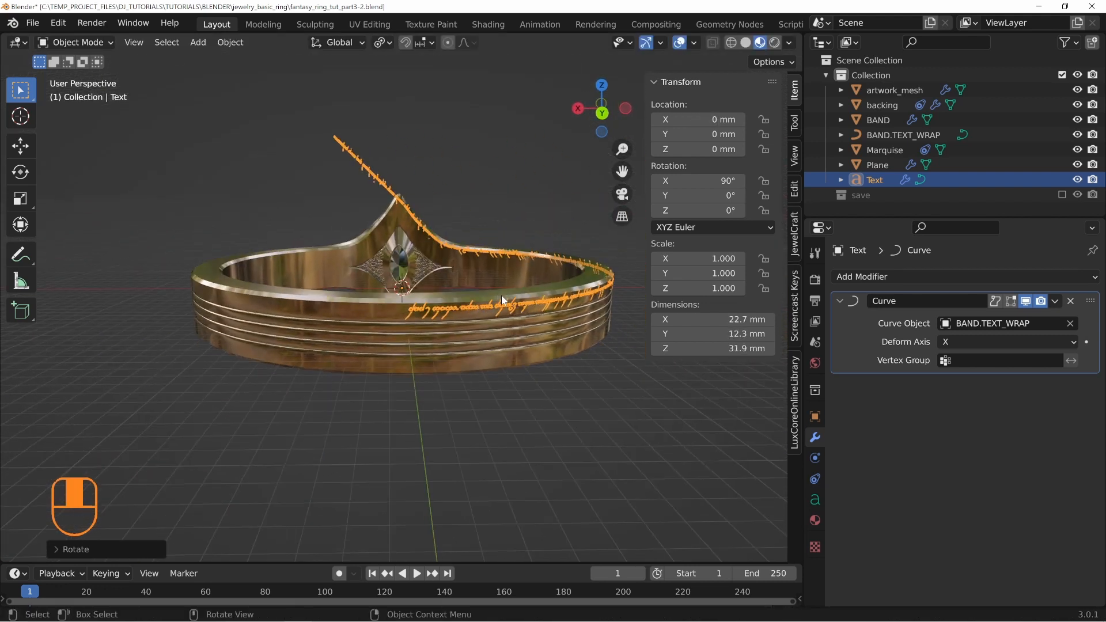
scroll(454, 326, up, 3)
middle_drag(516, 333, 350, 297)
scroll(349, 296, up, 2)
mouse_move(416, 253)
middle_down()
mouse_move(377, 243)
mouse_move(428, 261)
middle_up()
scroll(427, 262, up, 4)
middle_drag(369, 281, 475, 244)
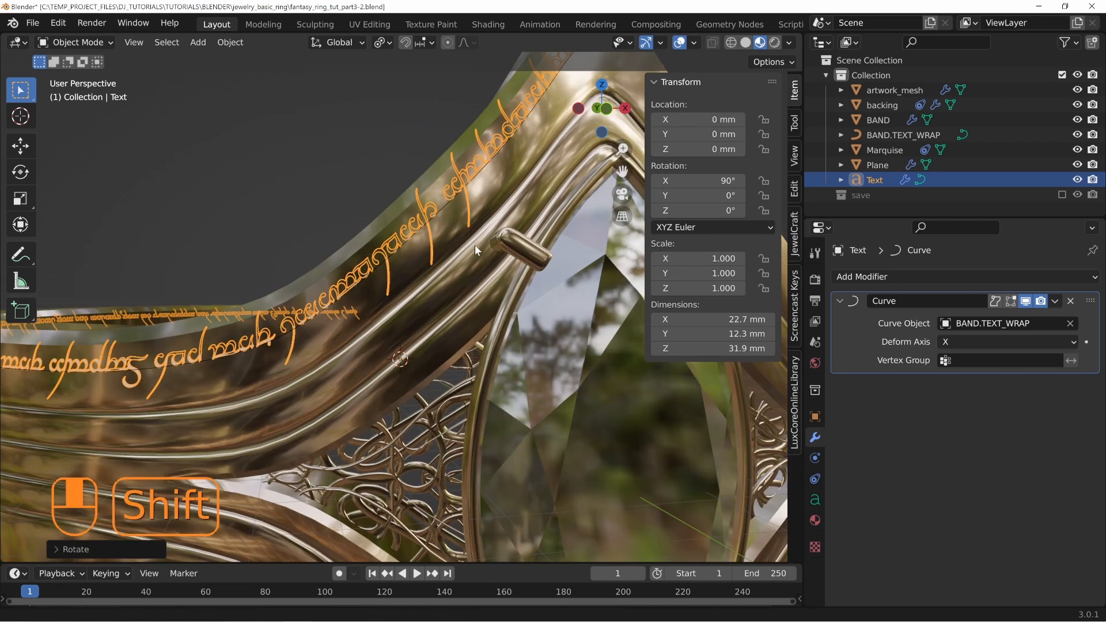
Open the Text object's text data settings and collapse its paragraph Spacing options
scroll(475, 244, down, 5)
click(815, 499)
scroll(909, 441, down, 4)
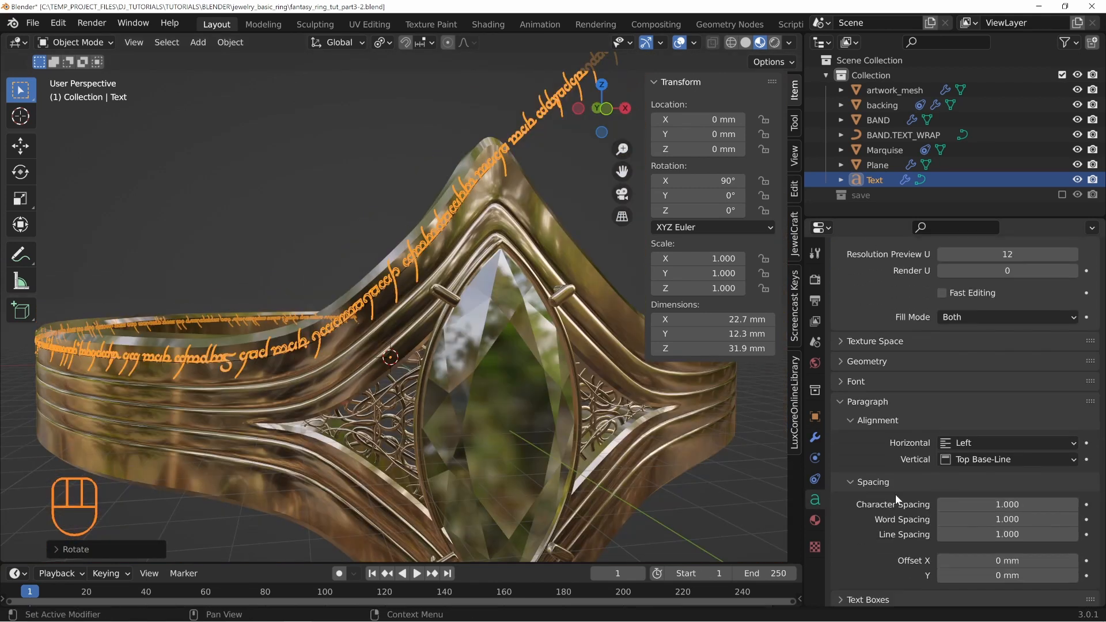
click(868, 461)
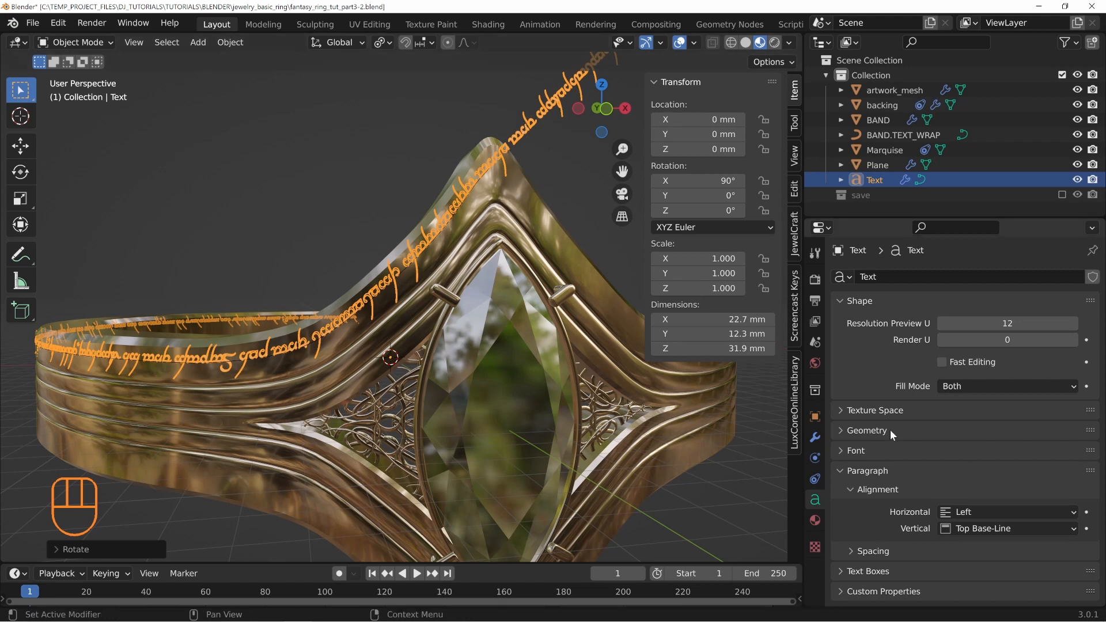
Set the font size of the band's text object to 0.75
click(852, 452)
scroll(970, 486, down, 3)
click(979, 509)
text(.75)
key(Return)
Move the text along the X axis to about 5.65 mm so its end runs up toward the band's peak
middle_drag(451, 333, 448, 272)
scroll(403, 201, up, 3)
shift+middle_drag(388, 167, 442, 308)
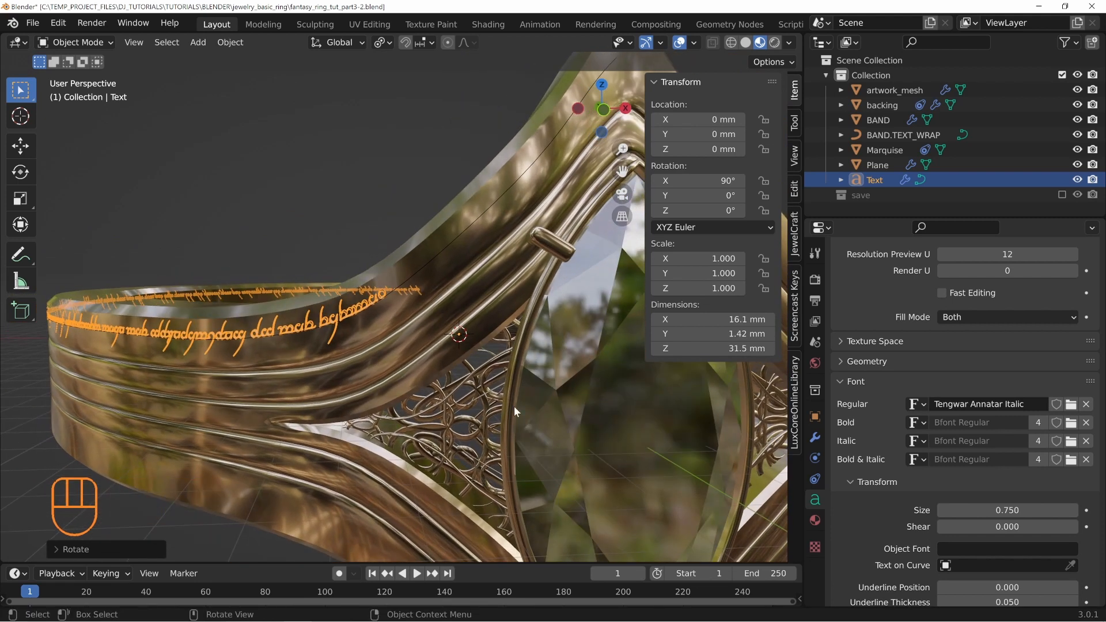
key(g)
key(x)
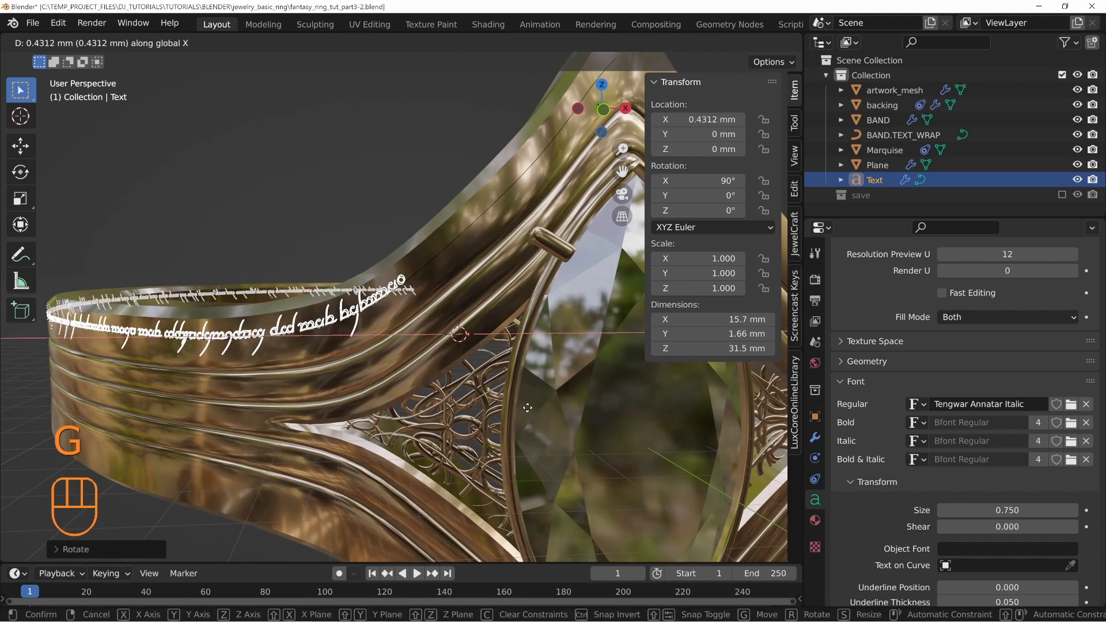
click(631, 377)
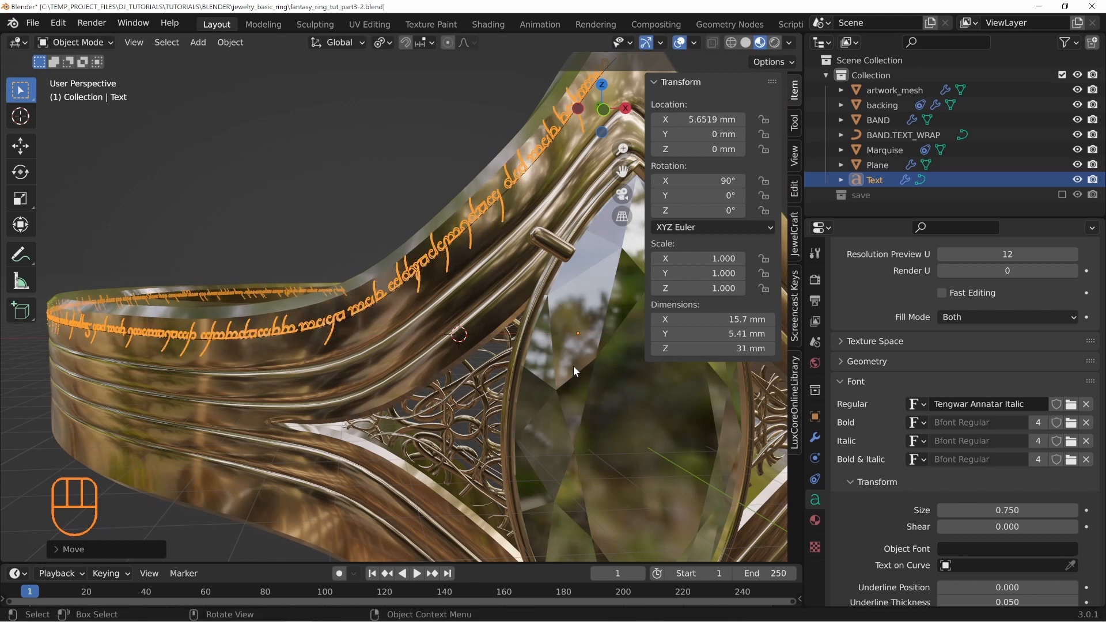
Examine how the end of the text follows the band's edge near the peak
scroll(553, 352, down, 3)
shift+middle_drag(516, 324, 496, 351)
scroll(506, 355, up, 1)
scroll(462, 296, up, 2)
shift+middle_drag(442, 273, 488, 323)
scroll(501, 241, up, 4)
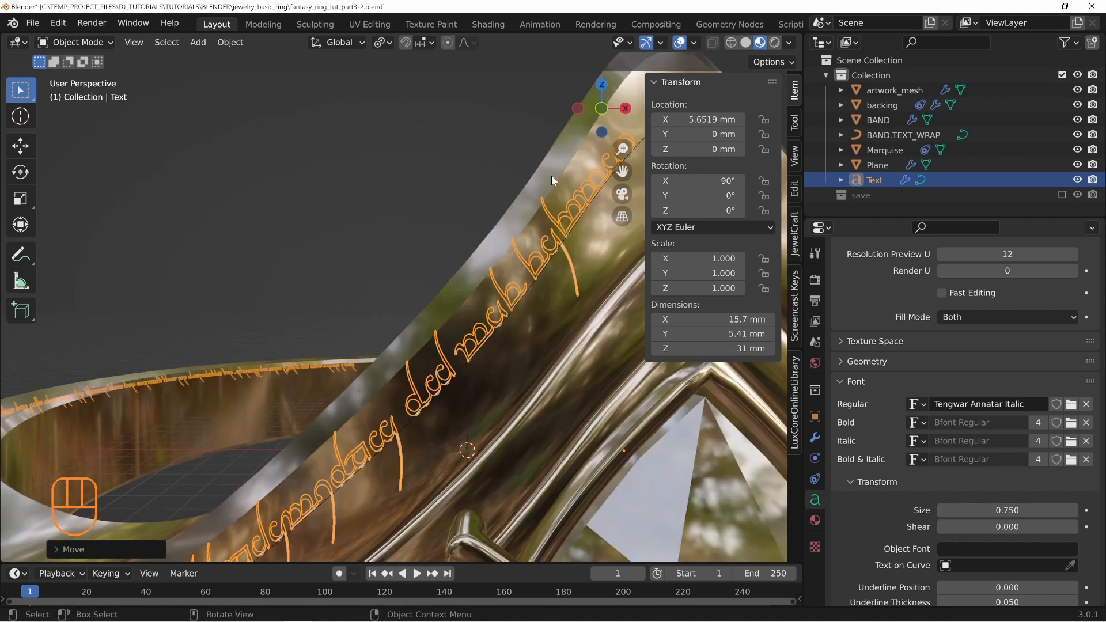
scroll(553, 285, down, 6)
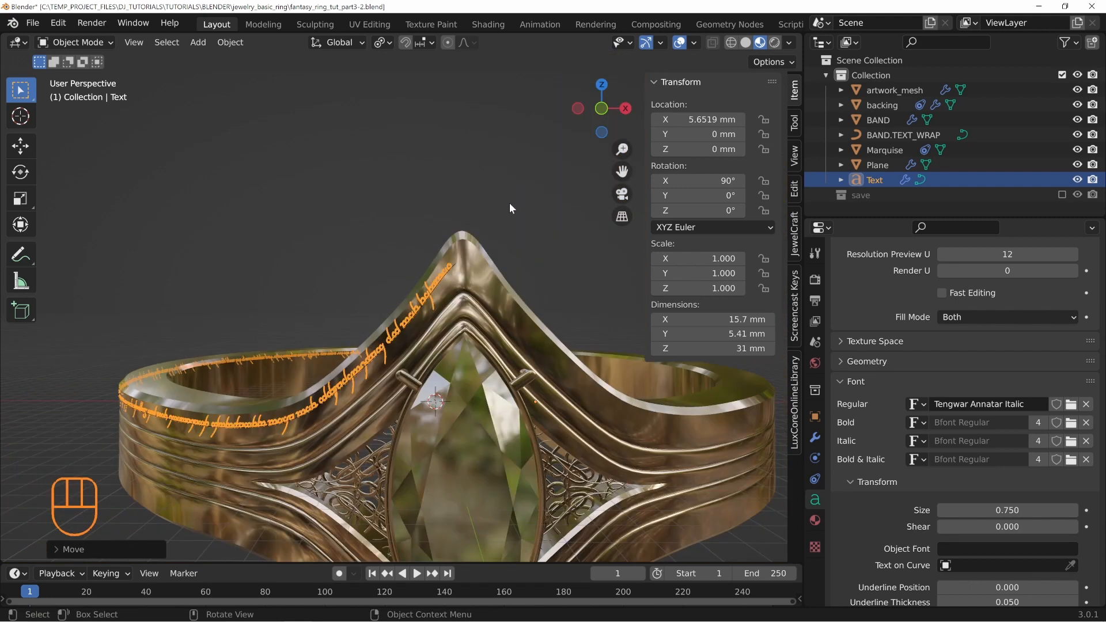
shift+middle_drag(456, 237, 500, 226)
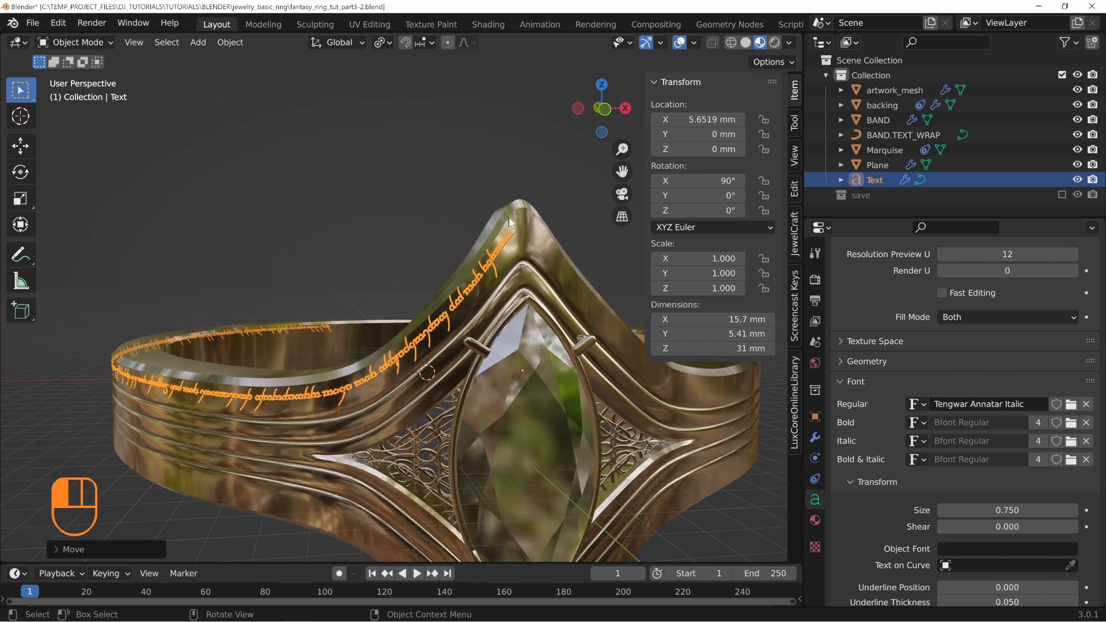
Raise the viewport level of the BAND object's Subdivision modifier to 4
click(510, 216)
click(815, 437)
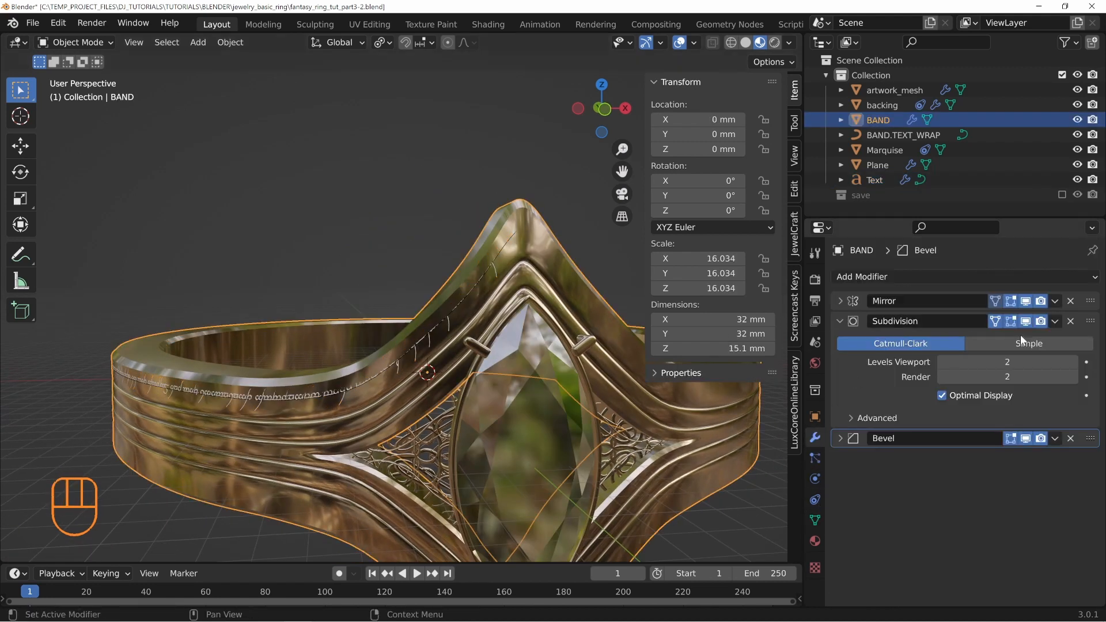
click(1072, 361)
click(1072, 361)
Examine how the text lies against the smoothed band surface from the side up to the peak
middle_drag(506, 230, 416, 153)
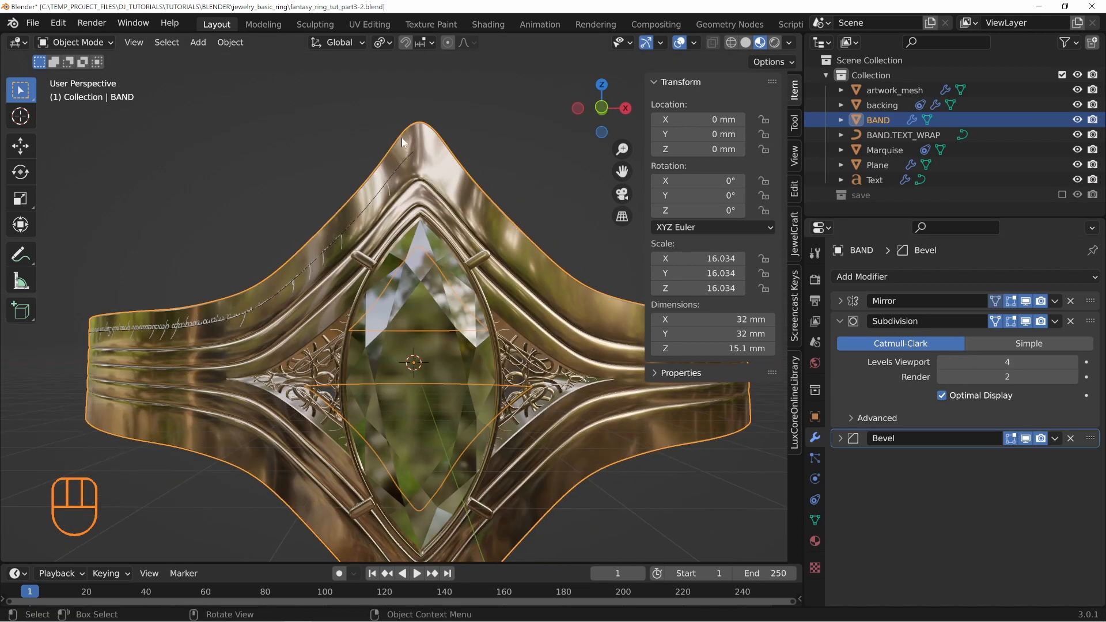
middle_drag(354, 197, 372, 213)
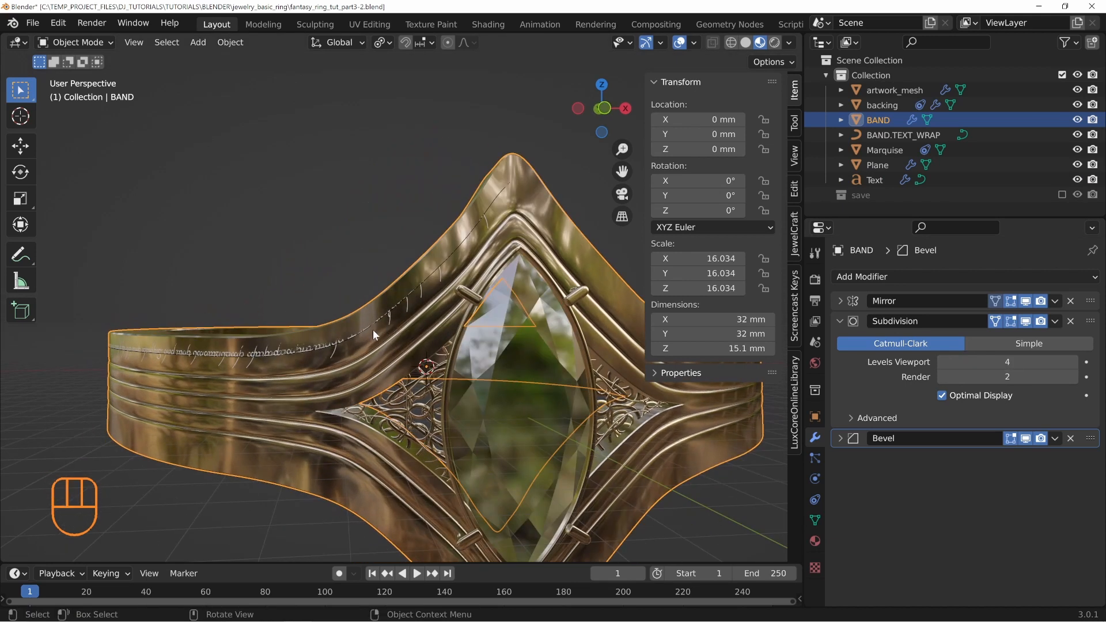
middle_drag(493, 197, 504, 209)
scroll(451, 214, up, 7)
scroll(402, 270, down, 7)
middle_drag(402, 272, 430, 280)
scroll(430, 280, up, 3)
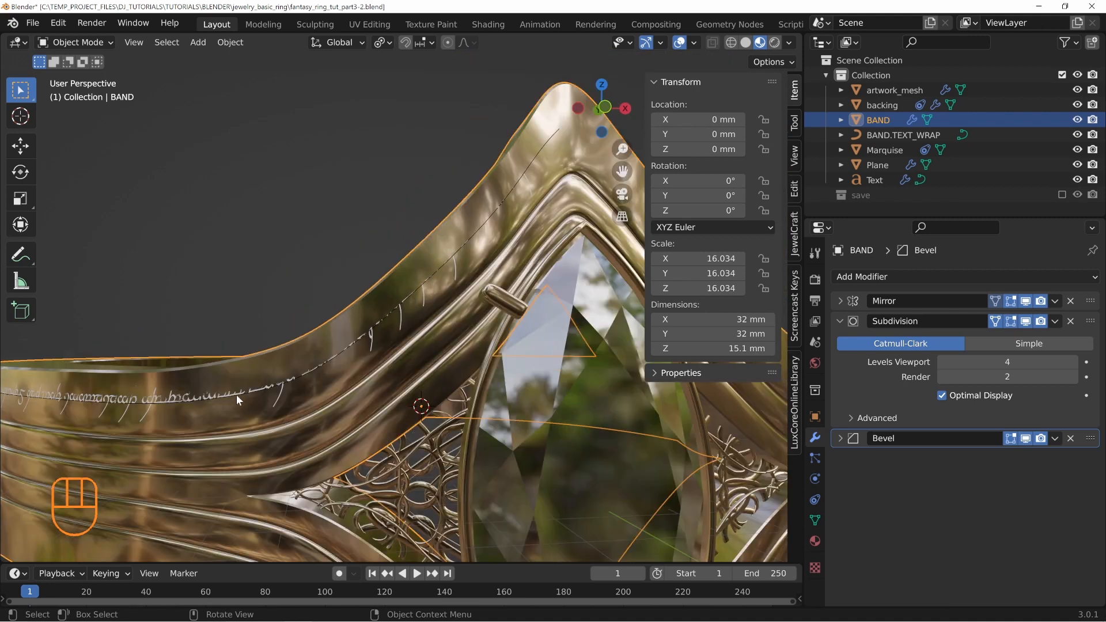
Select the text object wrapped along the band's upper edge and check its position near the peak
click(454, 268)
middle_drag(516, 244, 440, 192)
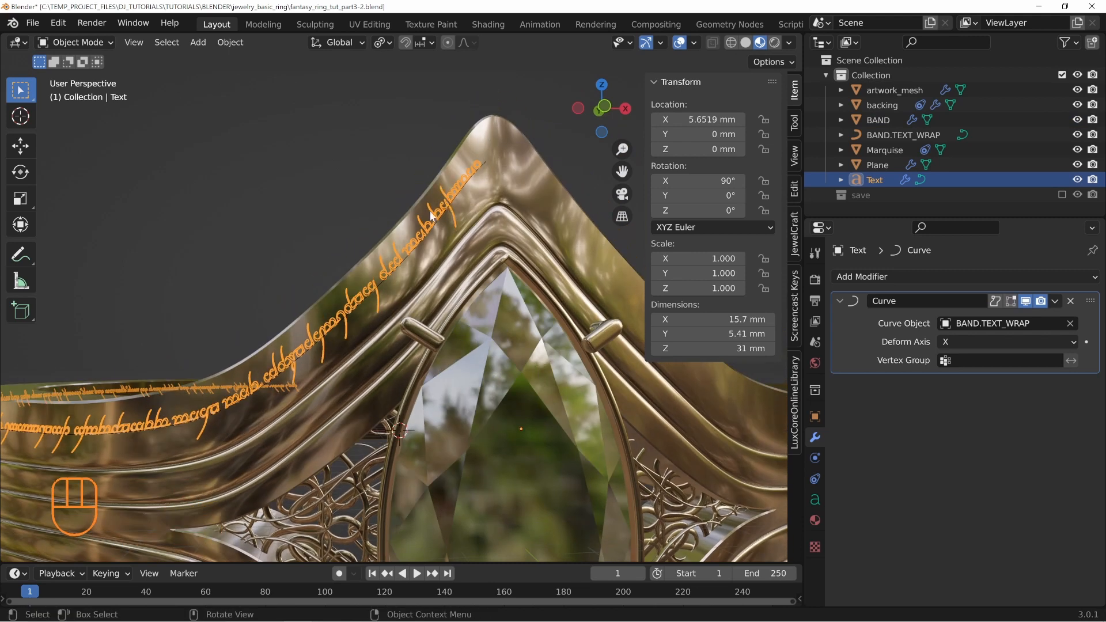
click(372, 260)
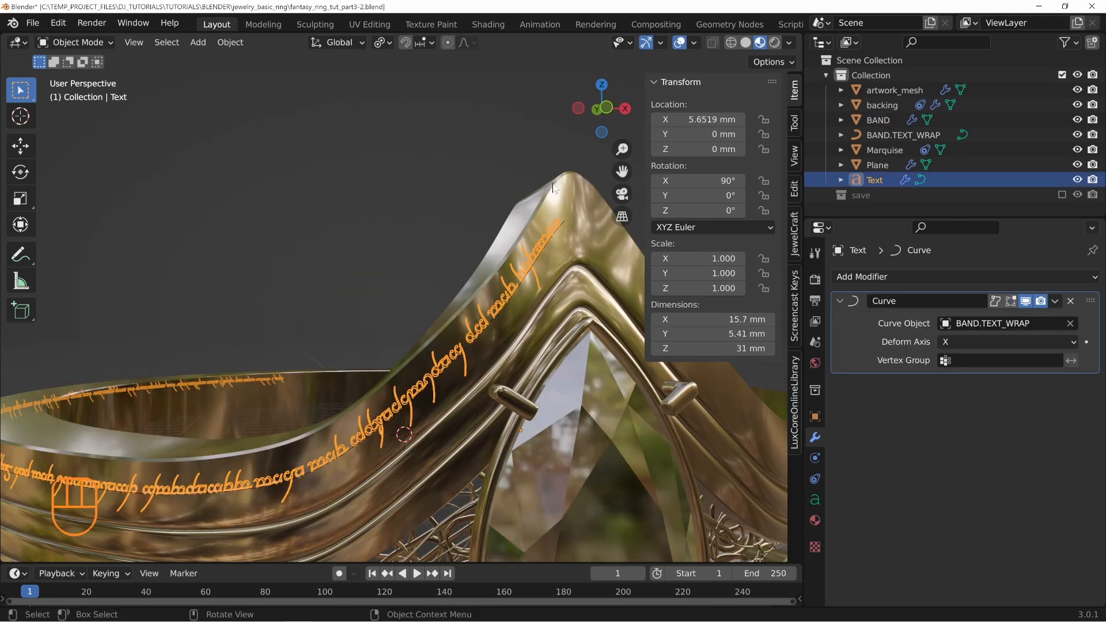
middle_drag(559, 196, 485, 201)
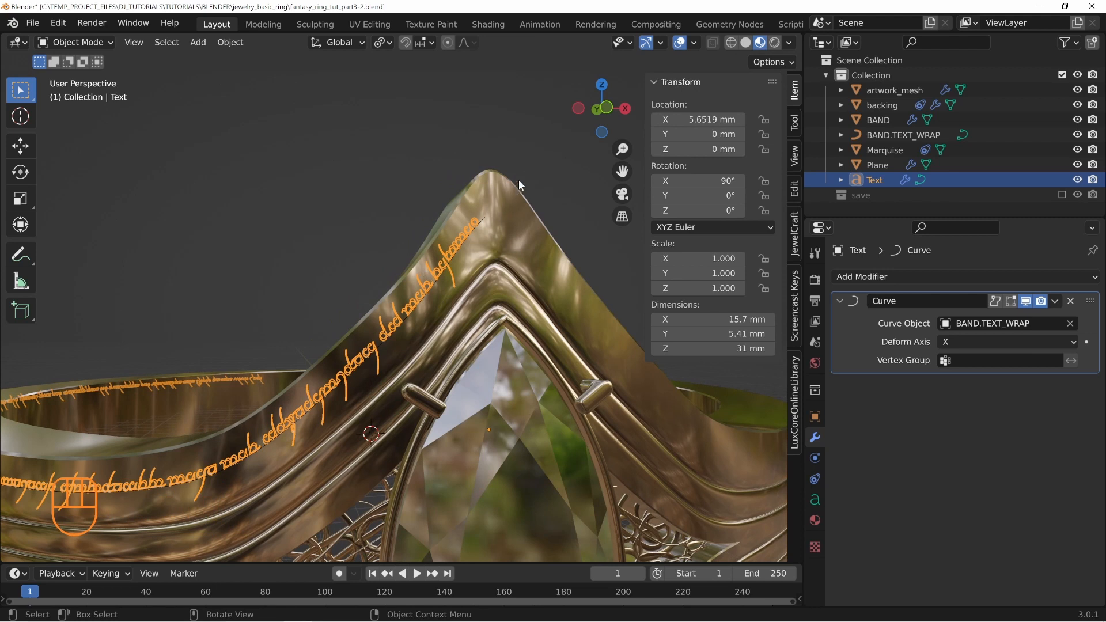
Try to shift the selected text along the Y axis and along the Z axis
key(g)
key(y)
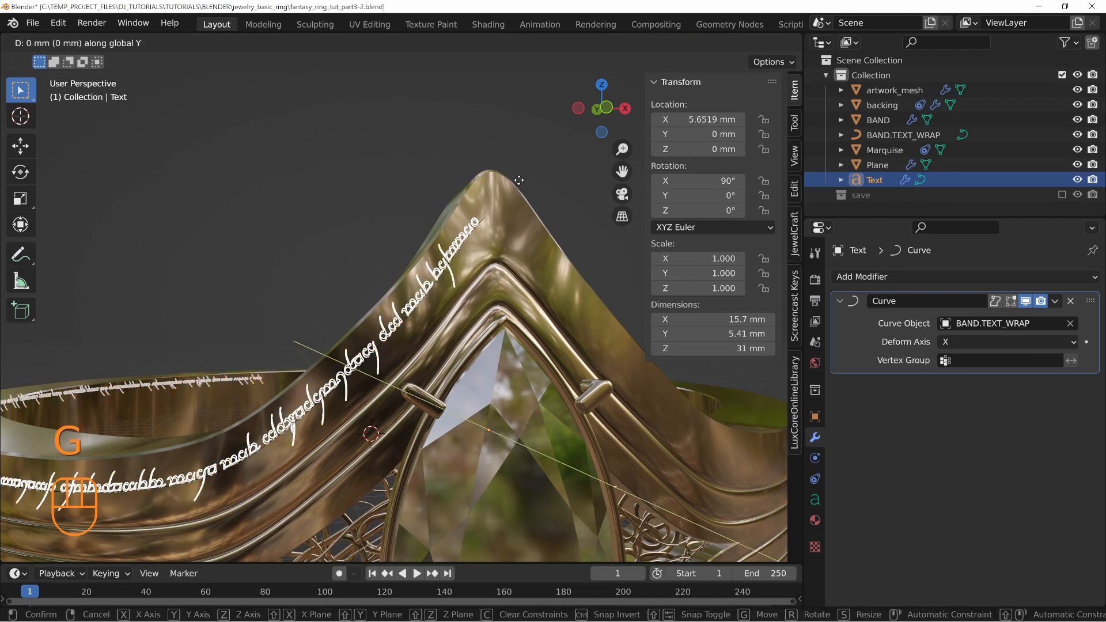
key(Escape)
key(g)
key(z)
key(shift)
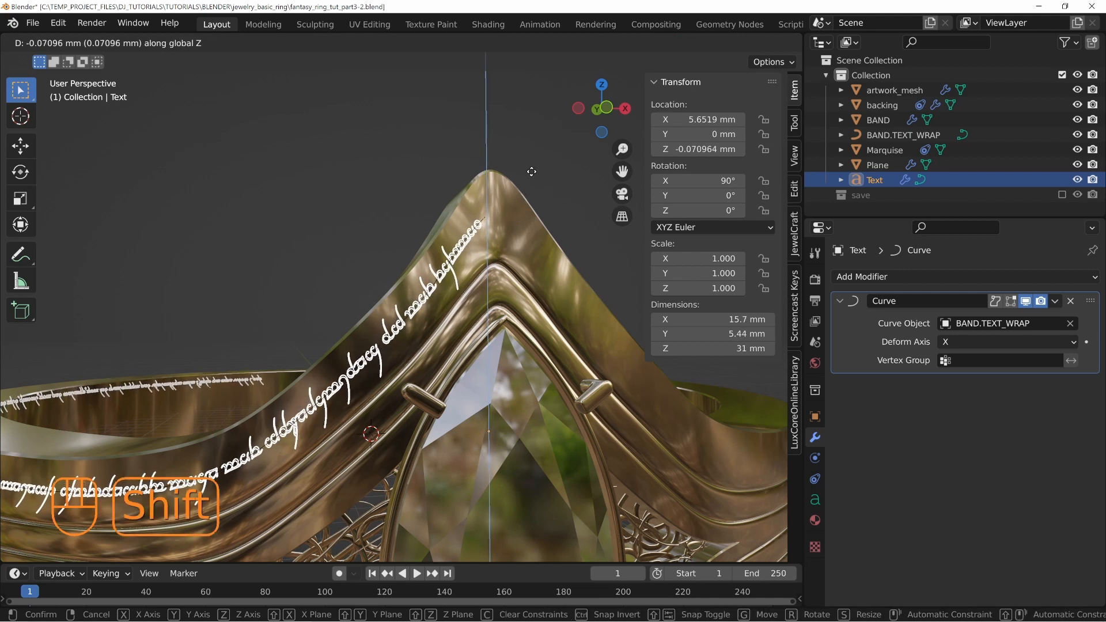
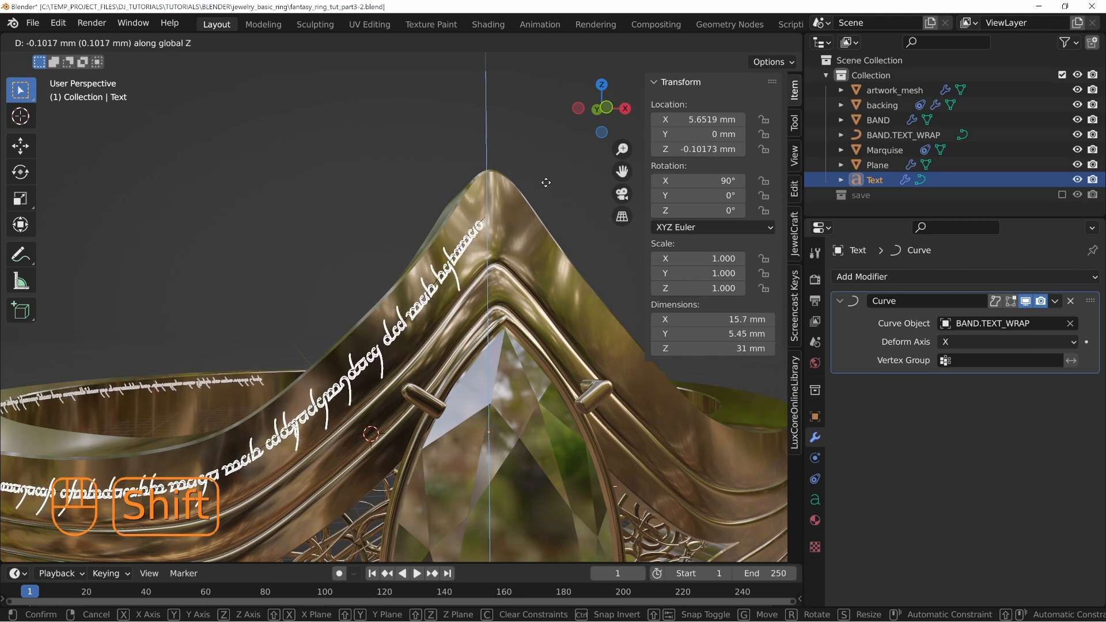
shift+right_click(546, 182)
Turn off the text's Curve modifier in the viewport and examine the undeformed straight text beside the ring
click(1026, 301)
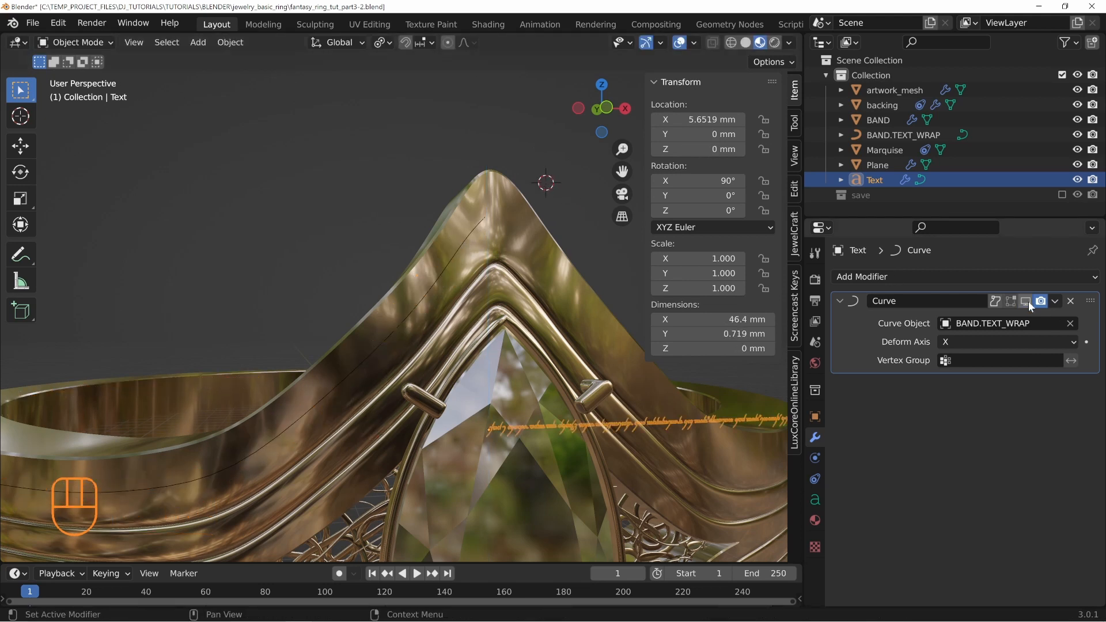
scroll(537, 425, down, 2)
middle_drag(421, 244, 432, 368)
key(alt+a)
shift+middle_drag(540, 431, 424, 327)
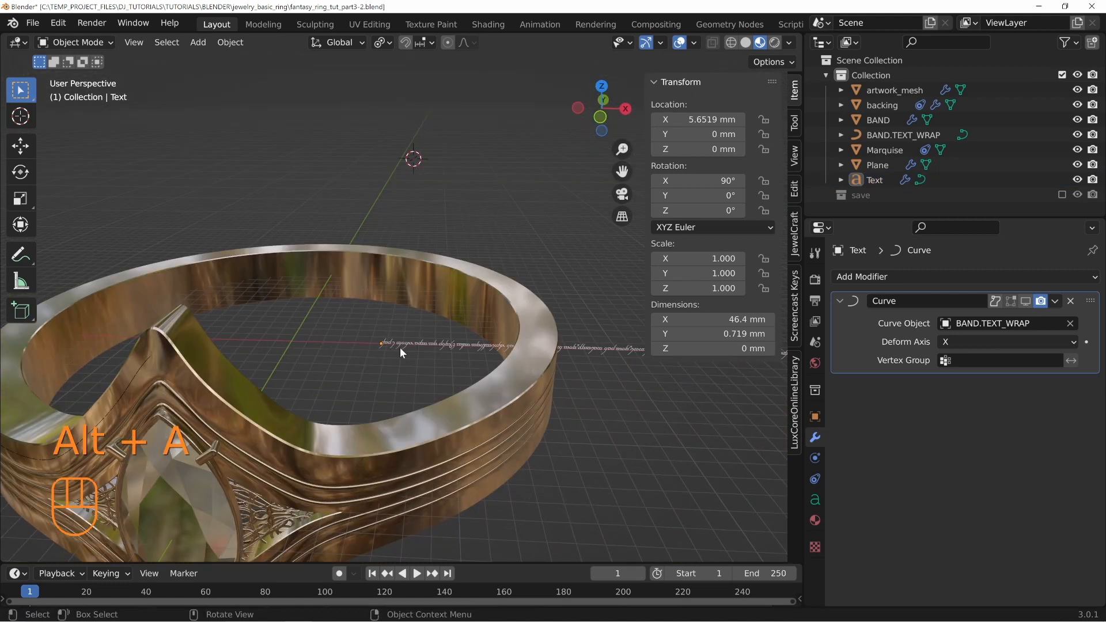
shift+middle_drag(556, 371, 454, 355)
shift+middle_drag(529, 341, 483, 338)
click(483, 337)
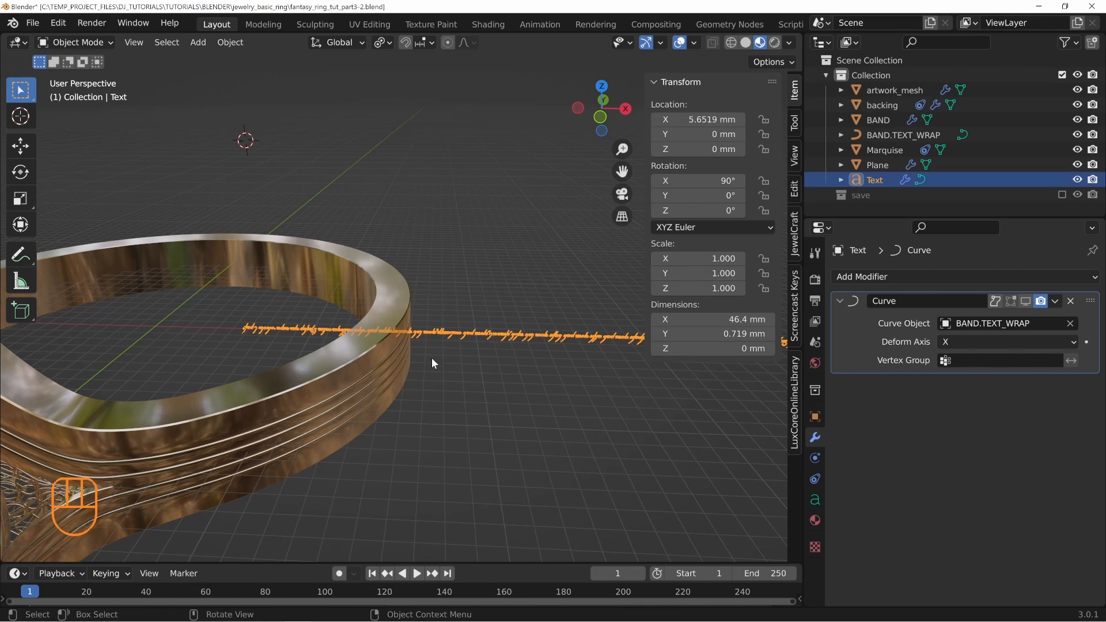
shift+middle_drag(202, 350, 219, 317)
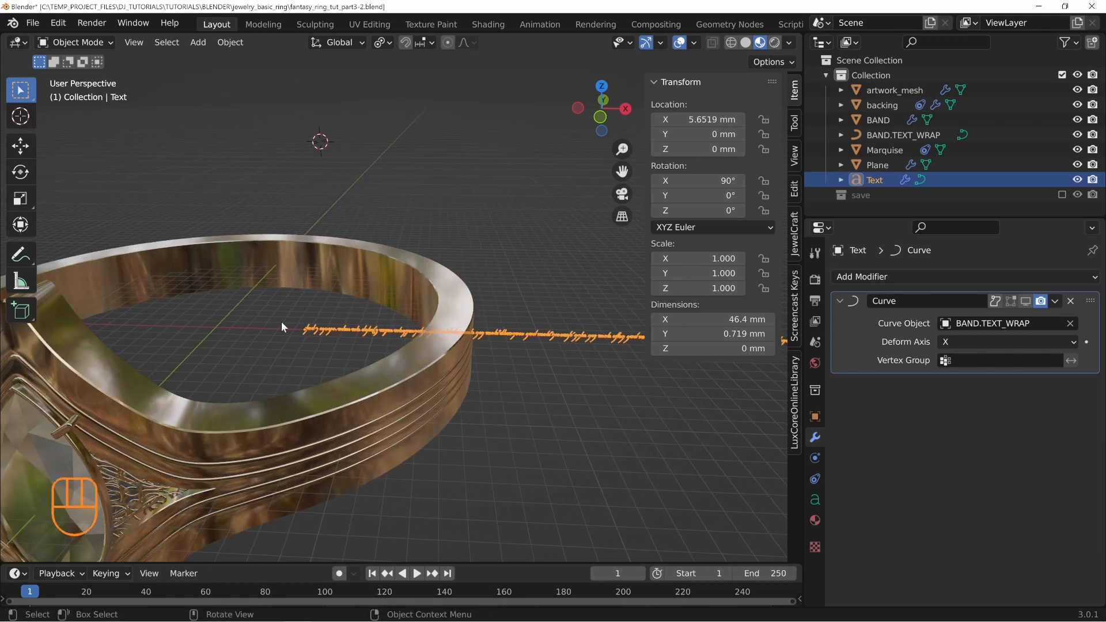
middle_drag(303, 330, 292, 330)
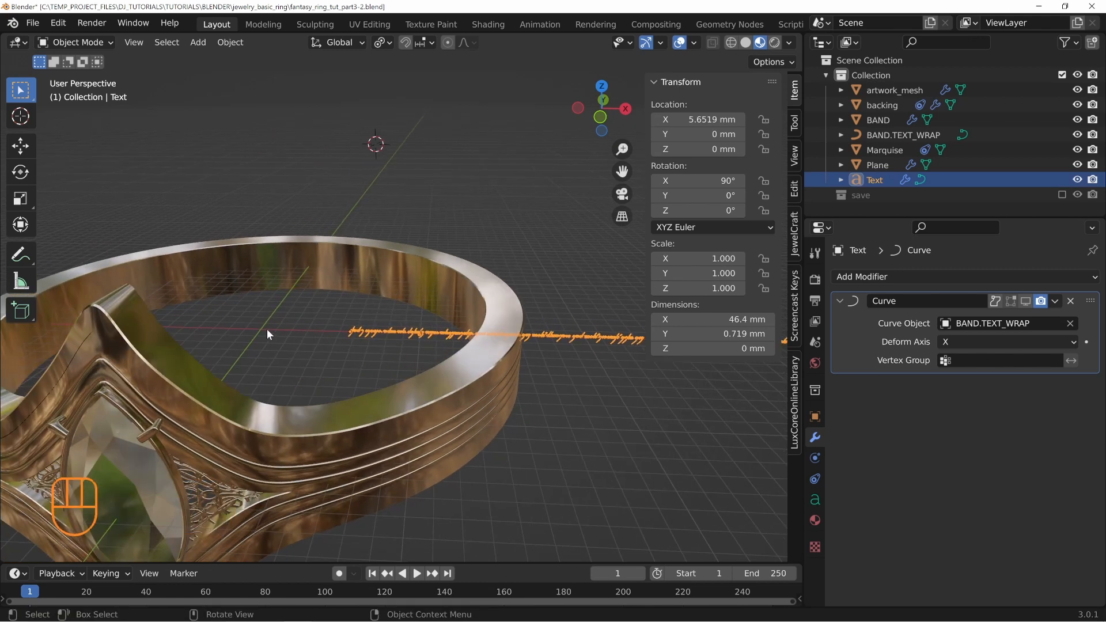
Turn the text's Curve modifier back on in the viewport and check the wrapped lettering
click(1026, 304)
shift+middle_drag(205, 358, 317, 297)
middle_drag(312, 244, 313, 245)
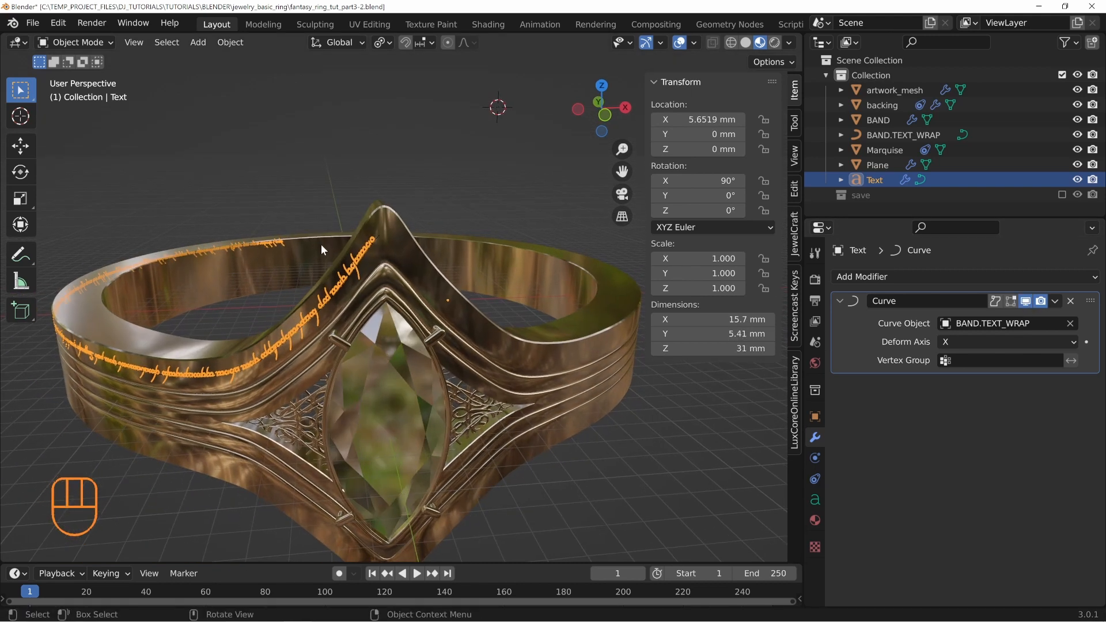
middle_drag(463, 244, 494, 206)
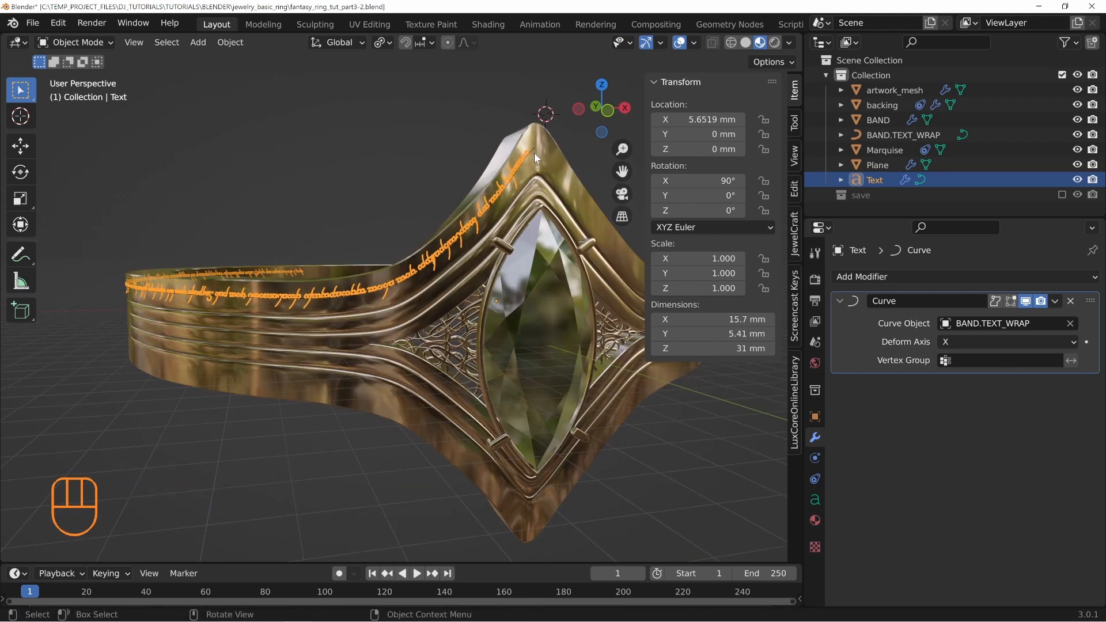
shift+middle_drag(189, 272, 250, 306)
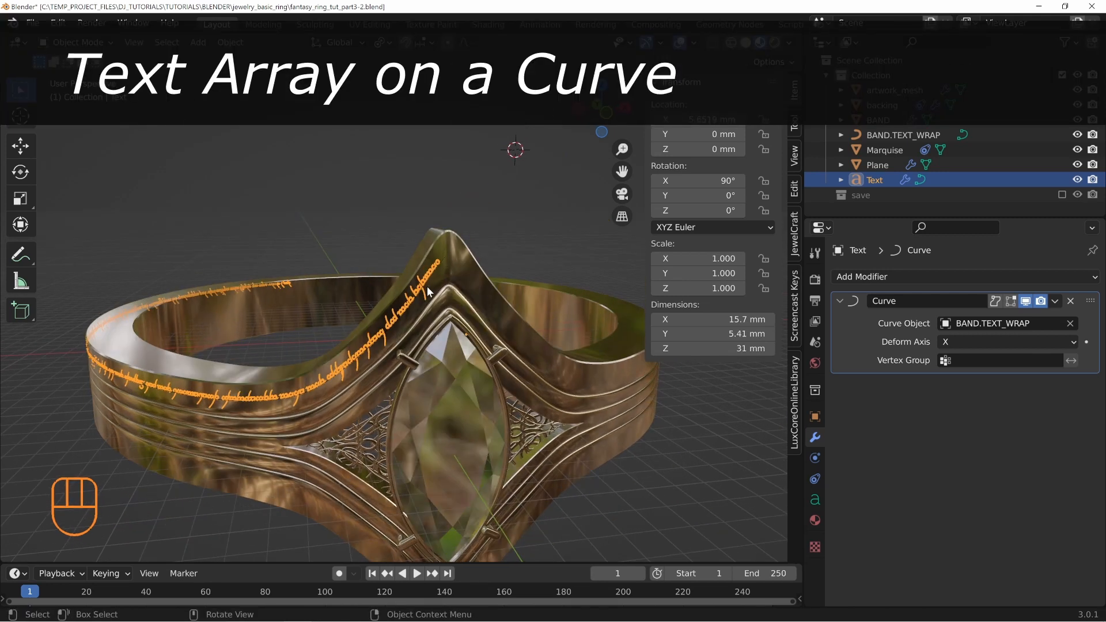
Edit the text content, keeping only its first two words and cutting the rest of the string
middle_drag(427, 292, 427, 274)
key(Tab)
shift+middle_drag(576, 300, 427, 333)
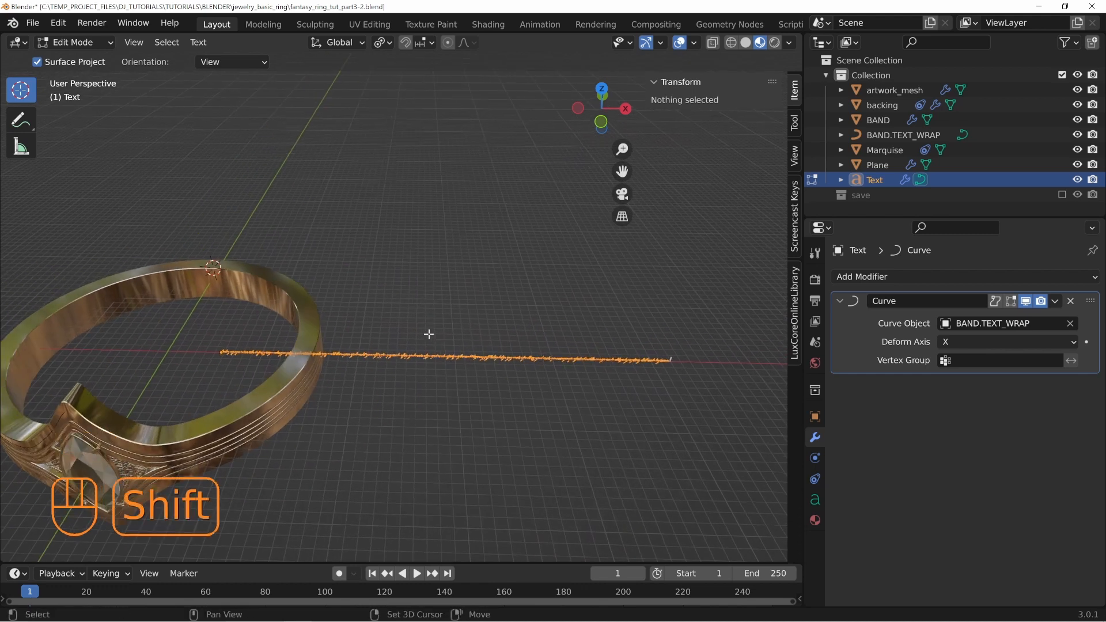
key(shift+Left)
key(shift+Home)
key(shift+Right)
key(shift+Right)
key(shift+Right)
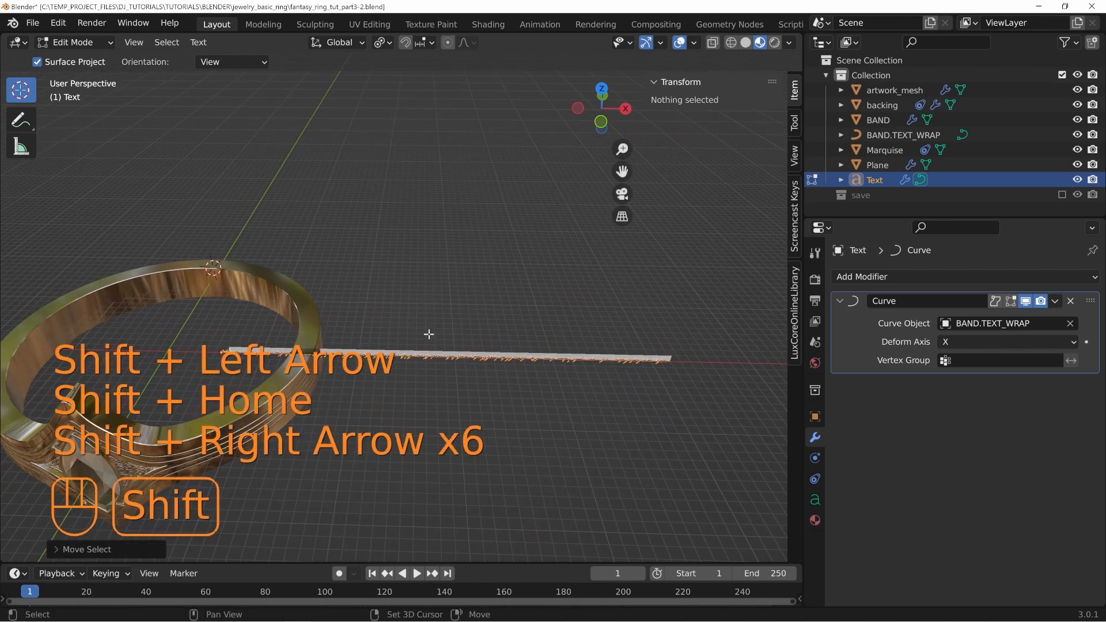
key(shift+Right)
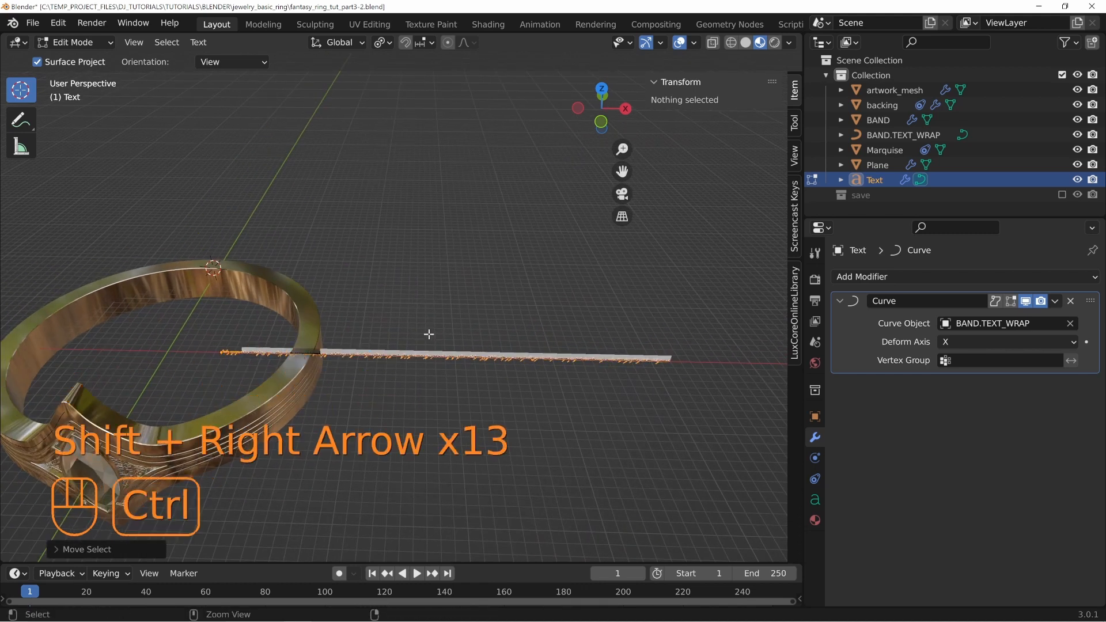
key(ctrl+x)
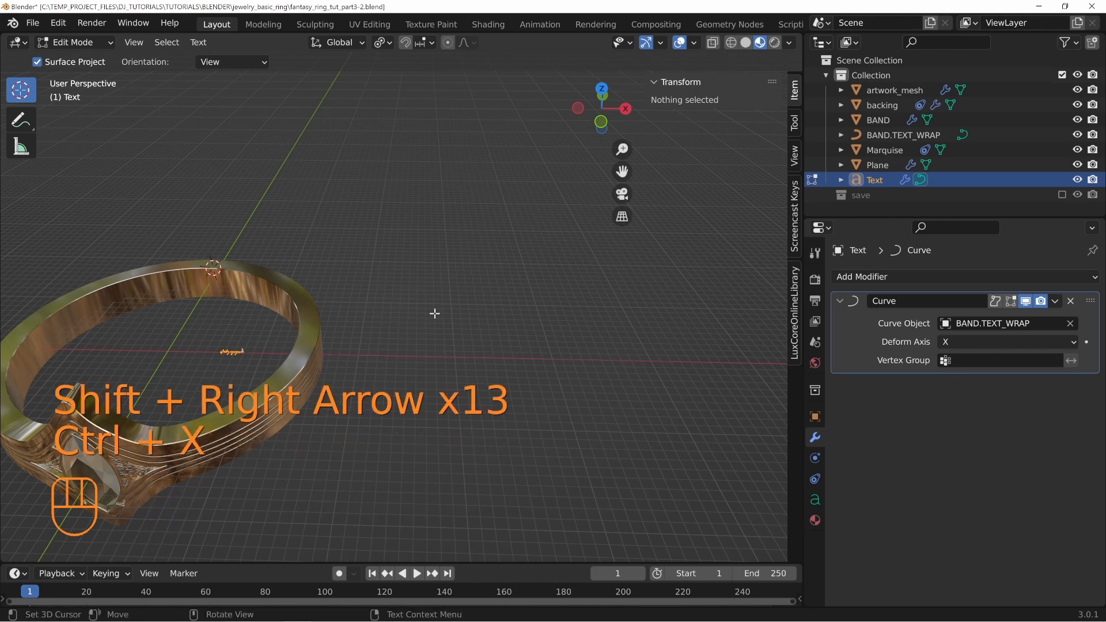
key(Tab)
Examine the placement of the shortened text on the side of the band
shift+middle_drag(407, 332, 361, 328)
scroll(360, 328, up, 3)
middle_drag(296, 312, 438, 248)
scroll(433, 259, down, 3)
shift+middle_drag(388, 366, 423, 340)
scroll(364, 282, up, 2)
middle_drag(313, 272, 340, 327)
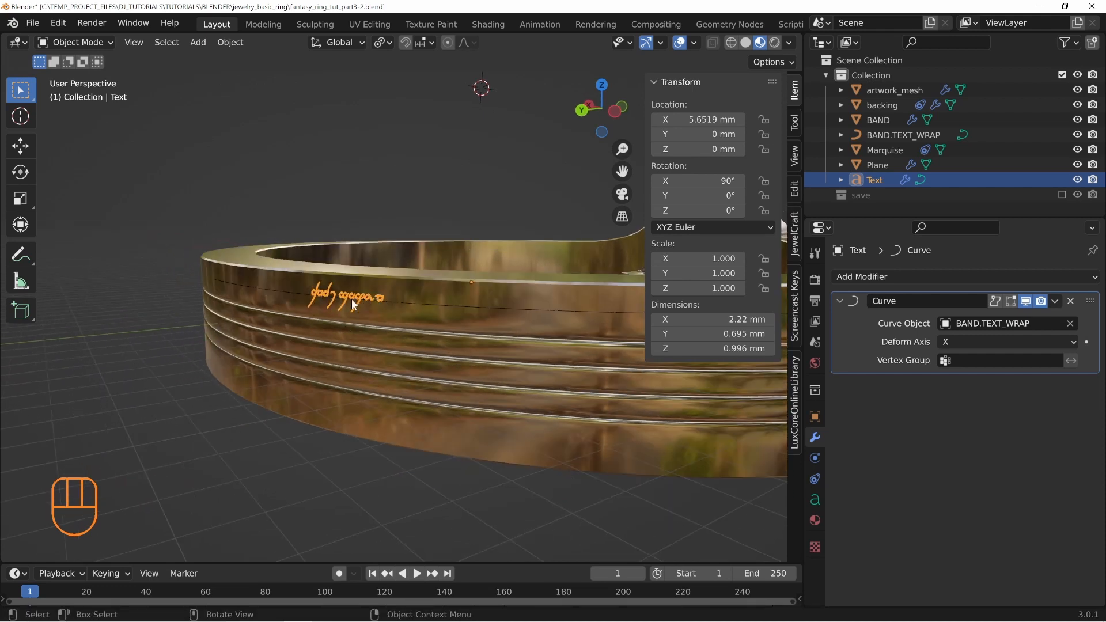
Add an Array modifier to the text and place it above the Curve modifier in the stack
scroll(399, 296, down, 5)
shift+middle_drag(596, 313, 503, 329)
middle_drag(522, 320, 489, 317)
click(877, 277)
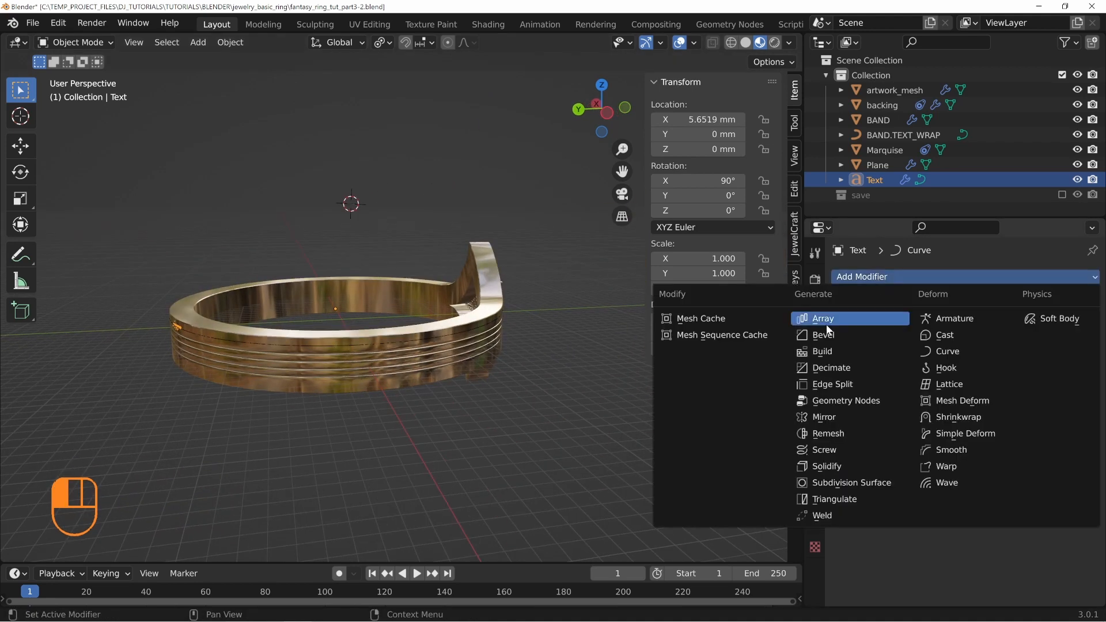
click(691, 316)
drag(1090, 384, 1093, 291)
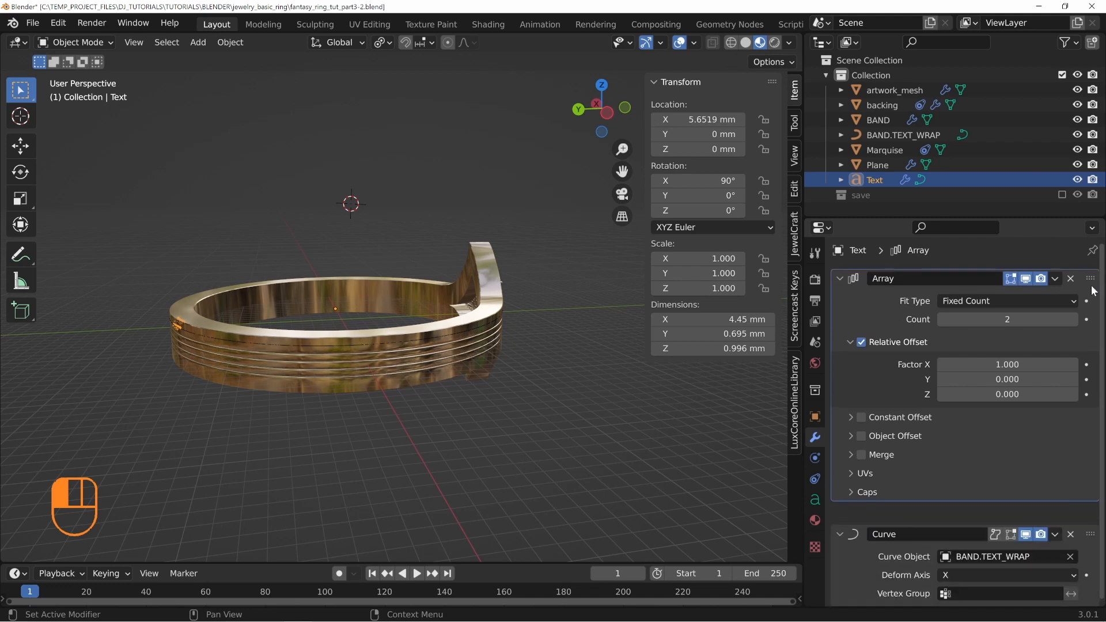
Increase the Array modifier's count to 19 to repeat the short text around the band
click(1073, 343)
click(1073, 342)
click(1073, 343)
click(1073, 343)
click(1073, 343)
click(1073, 343)
click(1074, 343)
click(1074, 343)
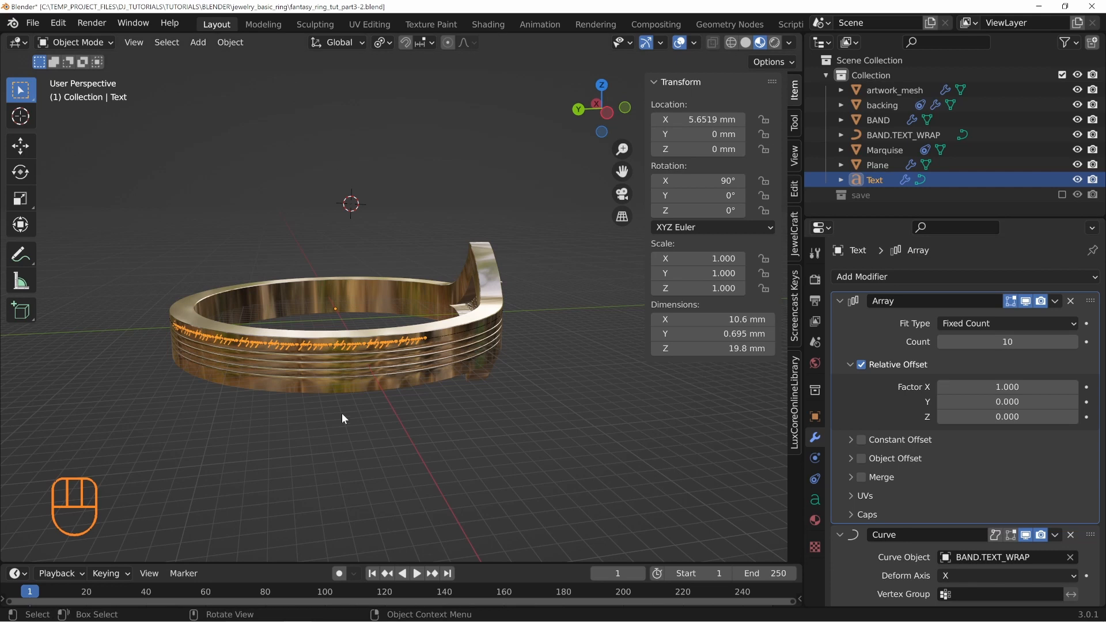
scroll(382, 412, up, 3)
shift+middle_drag(220, 343, 250, 316)
middle_drag(477, 324, 501, 319)
click(1073, 343)
click(1073, 343)
click(1073, 343)
click(1073, 342)
click(1073, 343)
click(1073, 343)
click(1073, 342)
click(1073, 343)
click(1073, 343)
Examine where the repeated text ends near the band's peak, deselecting and reselecting the text object
middle_drag(322, 346, 407, 316)
scroll(412, 314, up, 5)
shift+middle_drag(439, 265, 440, 144)
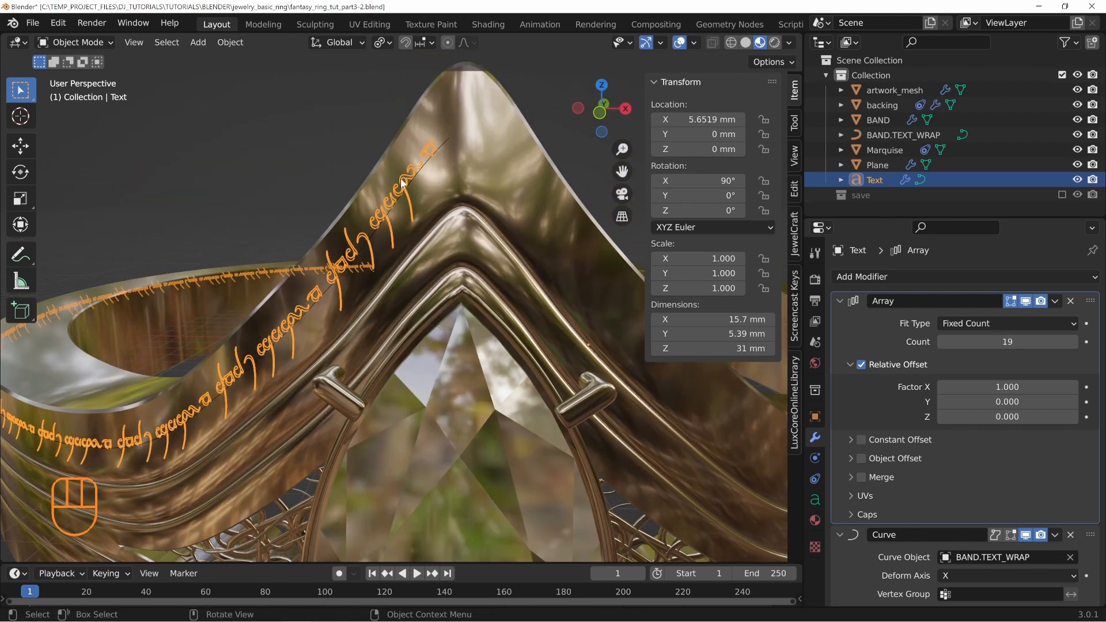
key(alt+a)
middle_drag(381, 236, 495, 157)
click(476, 141)
shift+middle_drag(504, 287, 520, 270)
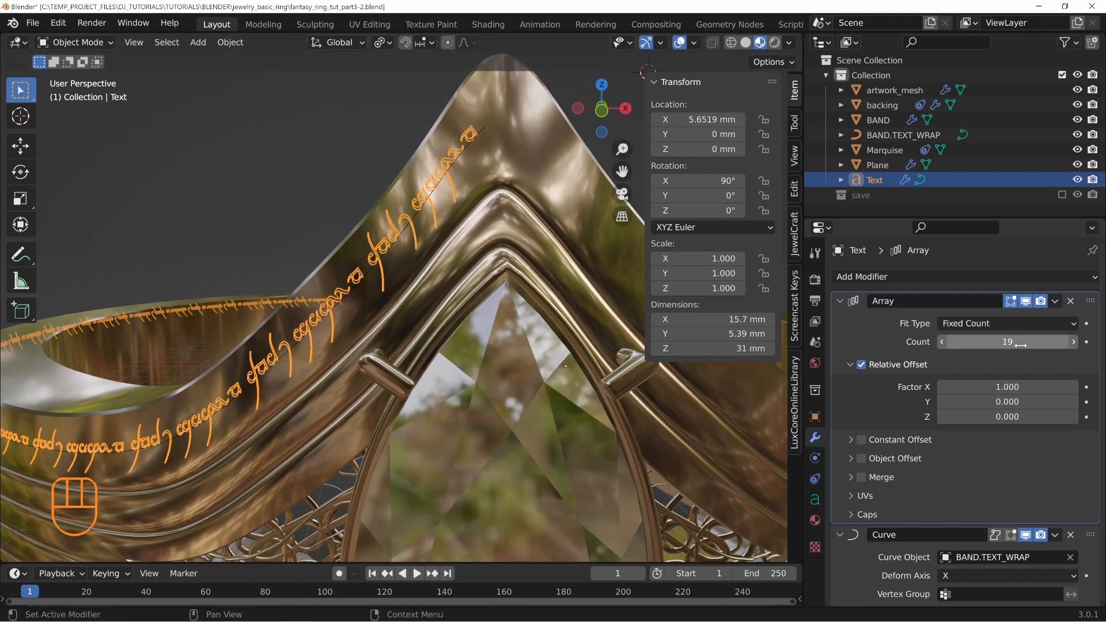
Keep the Array's fit type at Fixed Count and set its relative offset X factor to 1.9 to space out the phrases
click(979, 321)
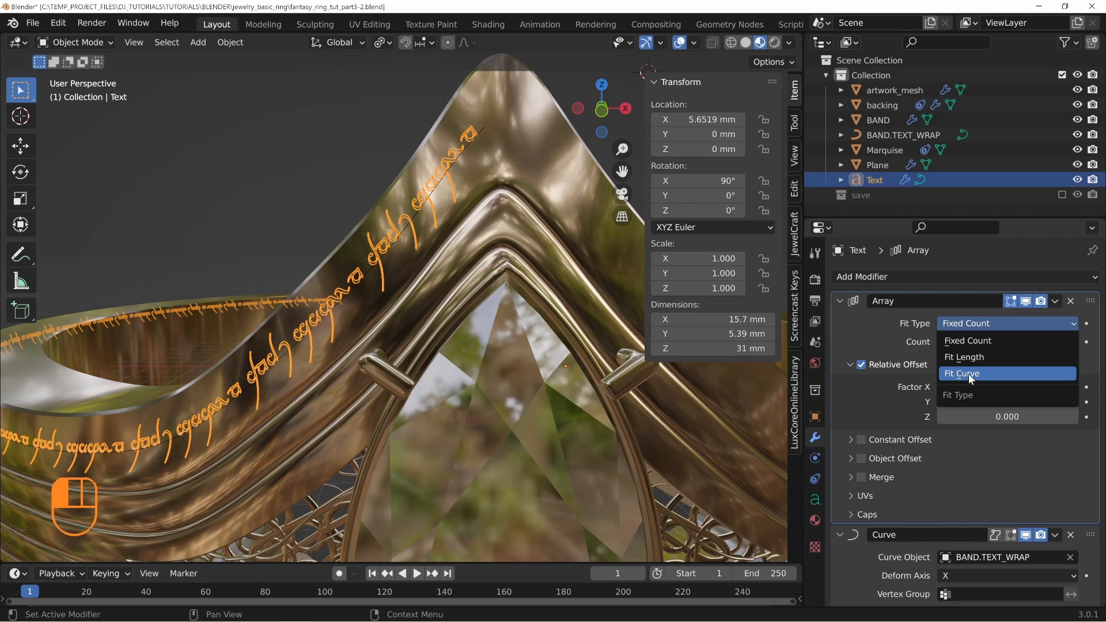
click(957, 341)
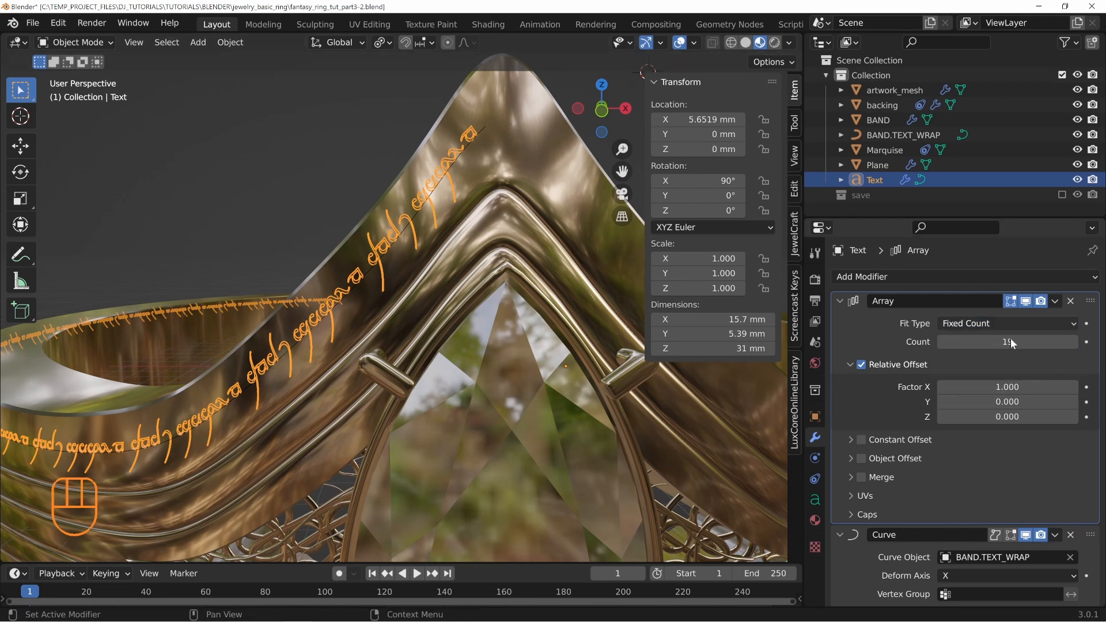
shift+drag(992, 390, 1051, 390)
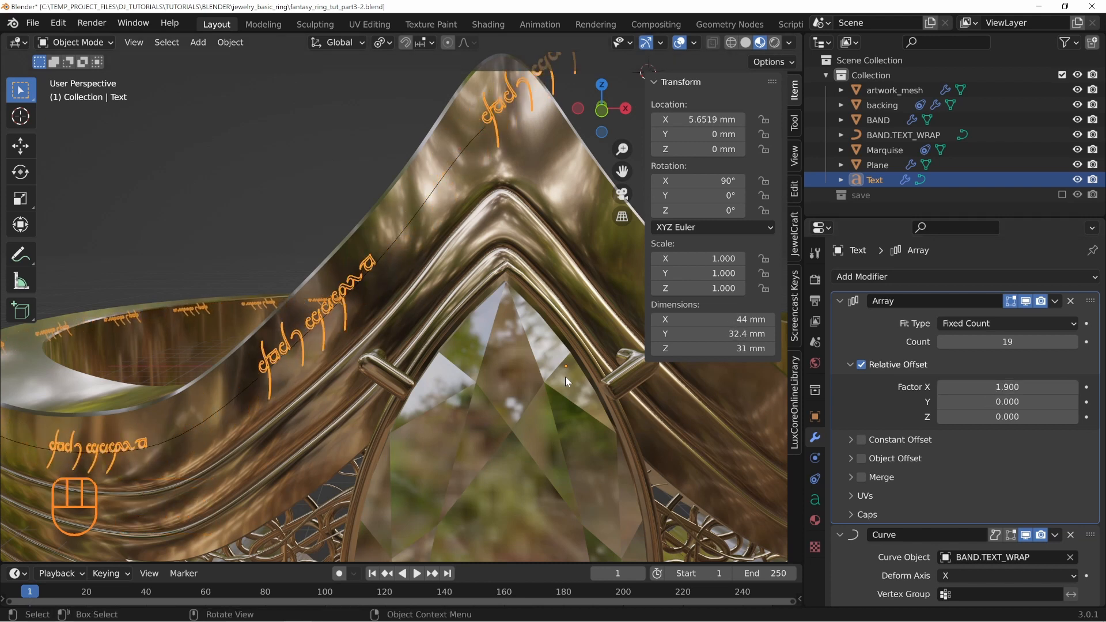
scroll(255, 345, down, 4)
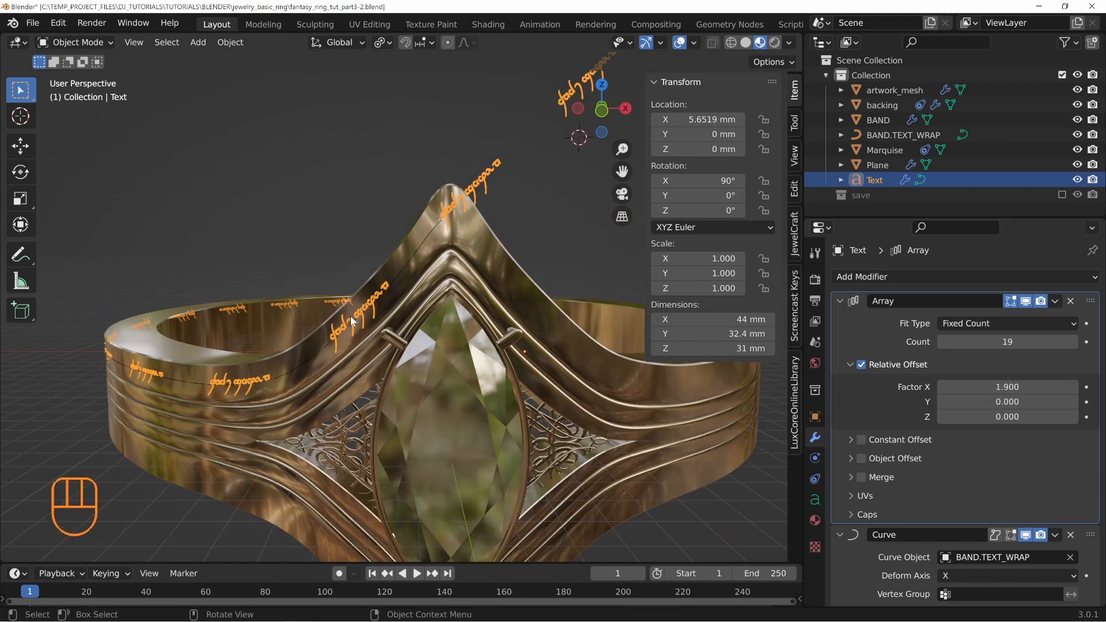
Reduce the Array modifier's count to 16 and further down to 10
click(1007, 342)
text(16)
key(Return)
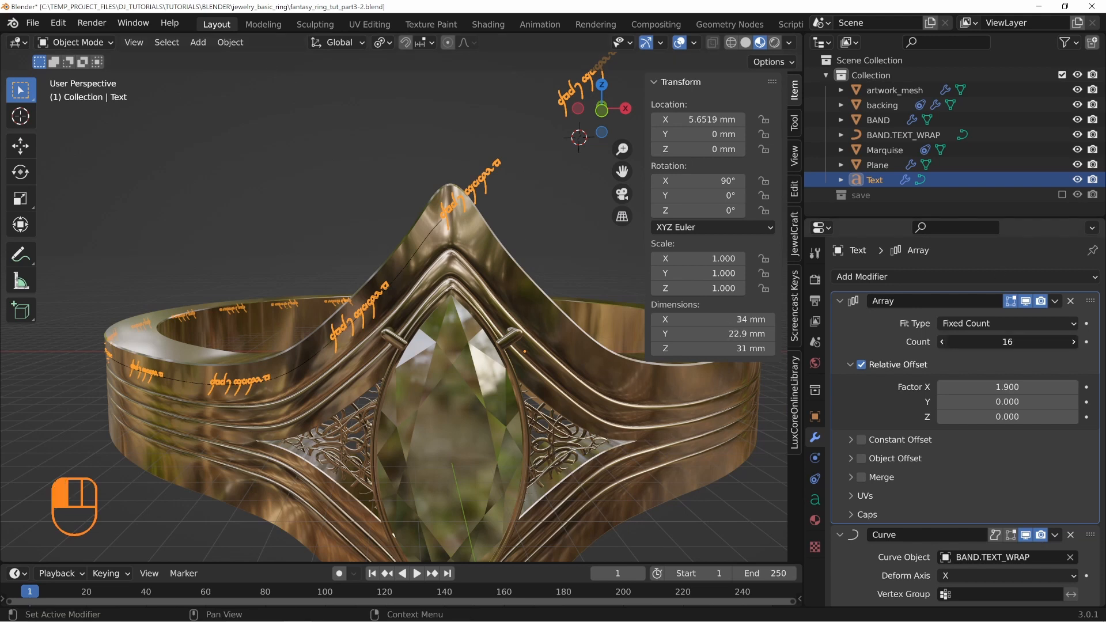
click(945, 341)
click(945, 341)
click(944, 341)
click(945, 341)
click(1072, 347)
Try sliding the repeated text along the X axis to a location of about 8.2 mm, and undo the move
key(g)
key(x)
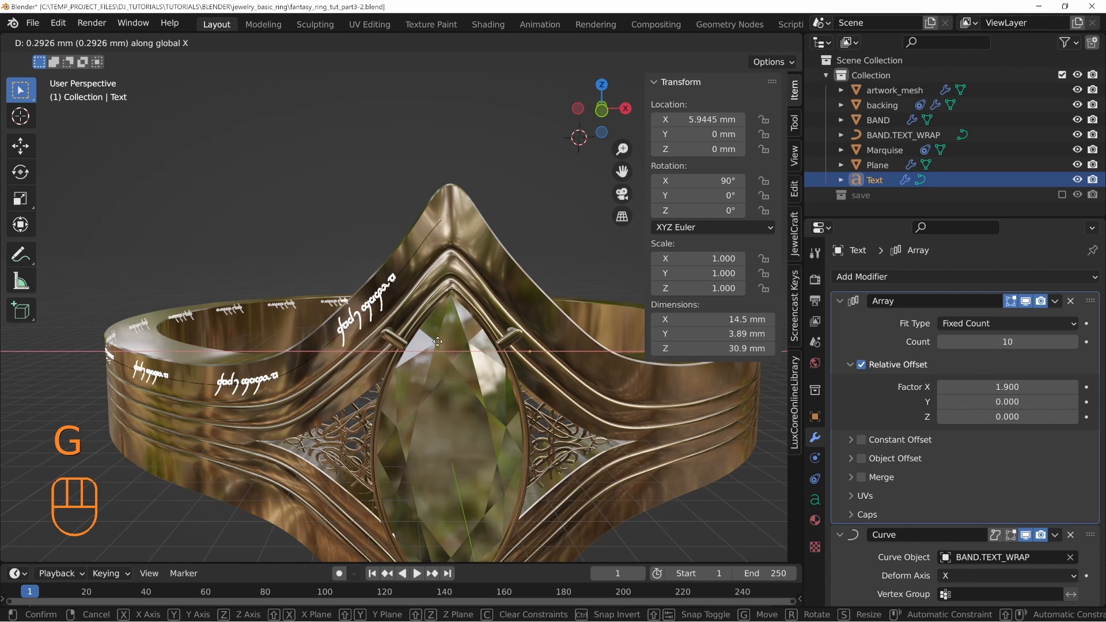
click(476, 339)
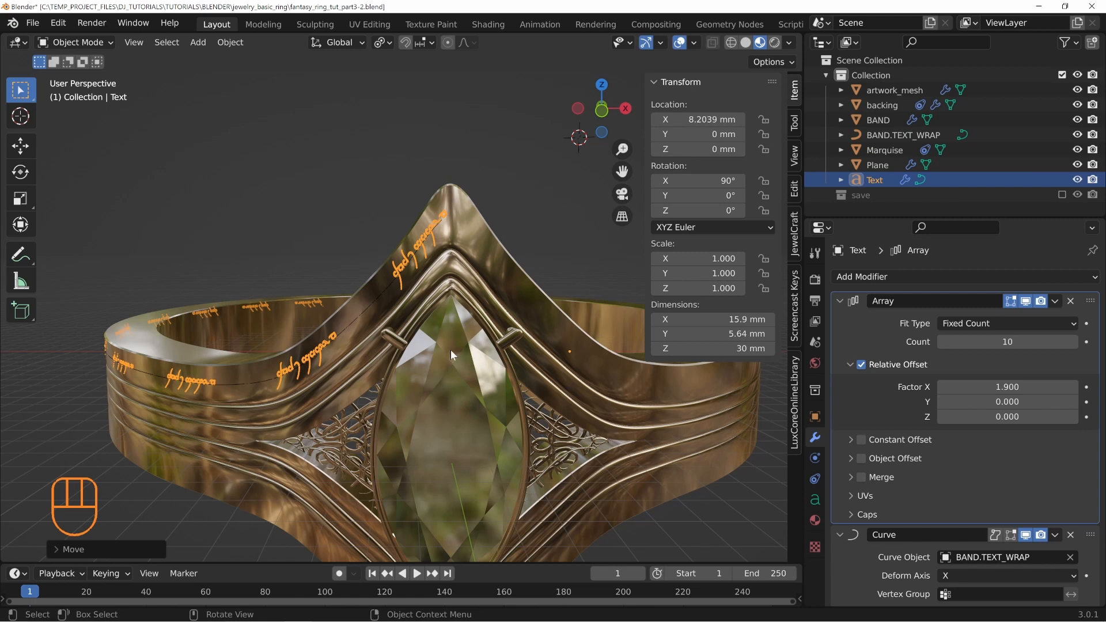
key(ctrl+z)
Paste the long passage into the text object in place of the short phrase and set the Array count to 1
middle_drag(451, 350, 523, 314)
key(Tab)
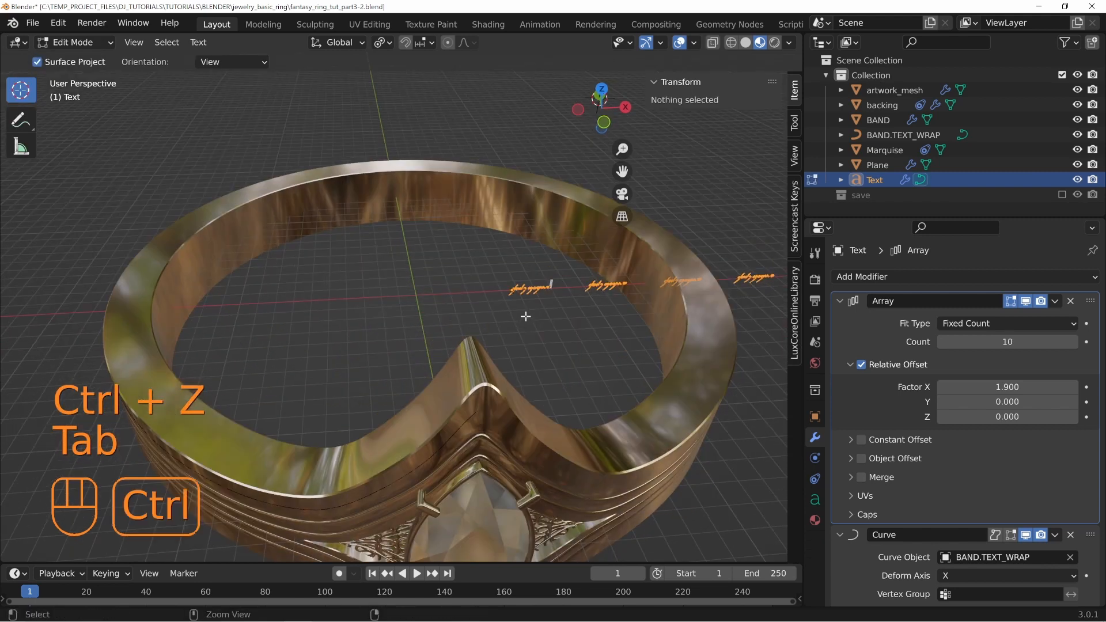
key(ctrl+v)
key(Tab)
middle_drag(526, 316, 553, 343)
click(1008, 341)
key(Return)
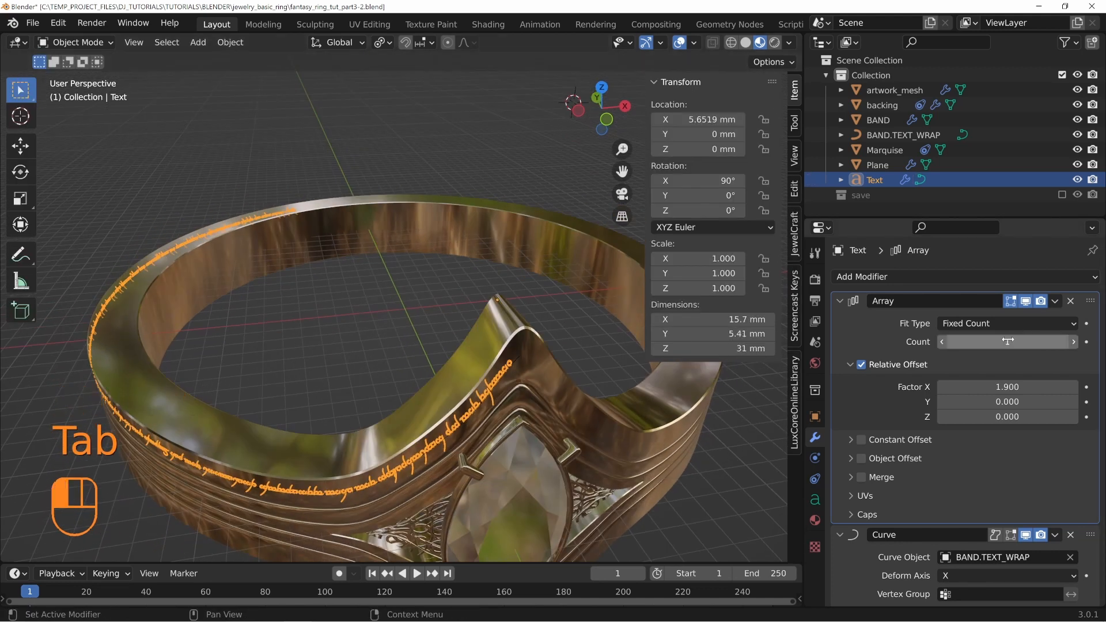
Examine how the long text sits against the band's surface from the side up to the peak, with and without selection
middle_drag(496, 398, 467, 385)
key(alt+a)
middle_drag(311, 455, 343, 385)
middle_drag(171, 338, 407, 359)
shift+middle_drag(367, 263, 403, 295)
middle_drag(398, 359, 461, 341)
scroll(461, 341, up, 3)
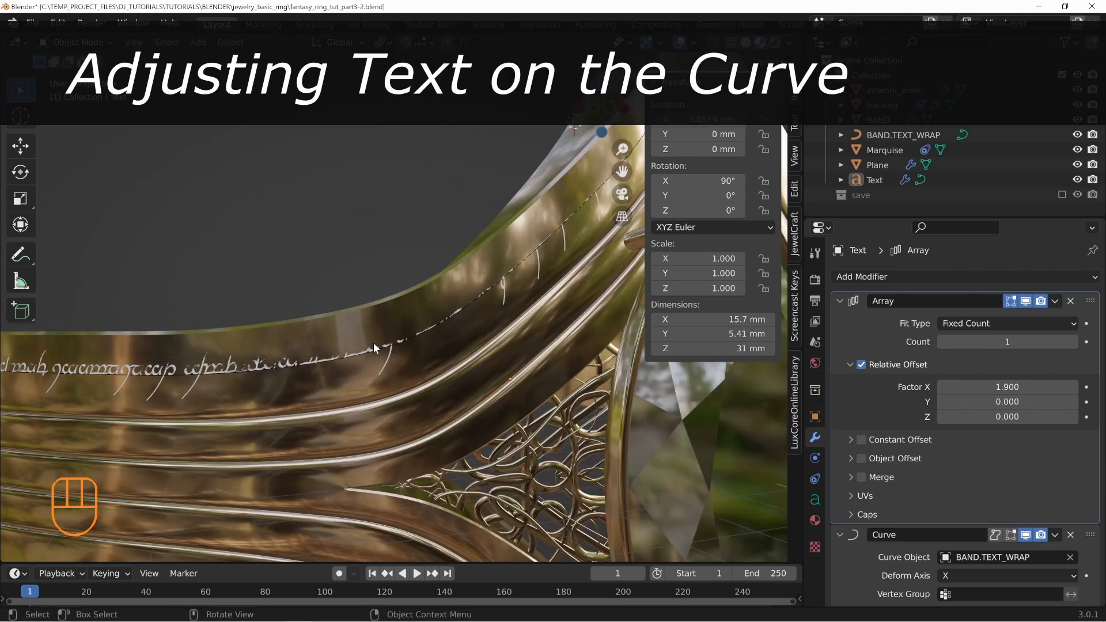
click(192, 372)
middle_drag(199, 373, 354, 357)
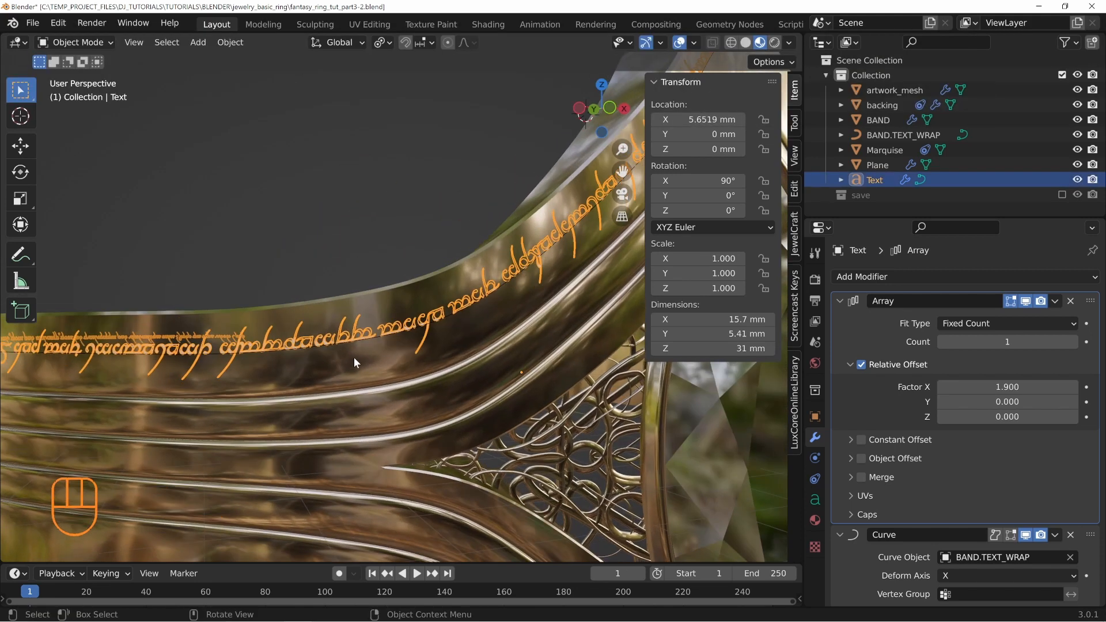
key(alt+a)
mouse_move(455, 320)
middle_down()
mouse_move(423, 337)
mouse_move(444, 311)
middle_up()
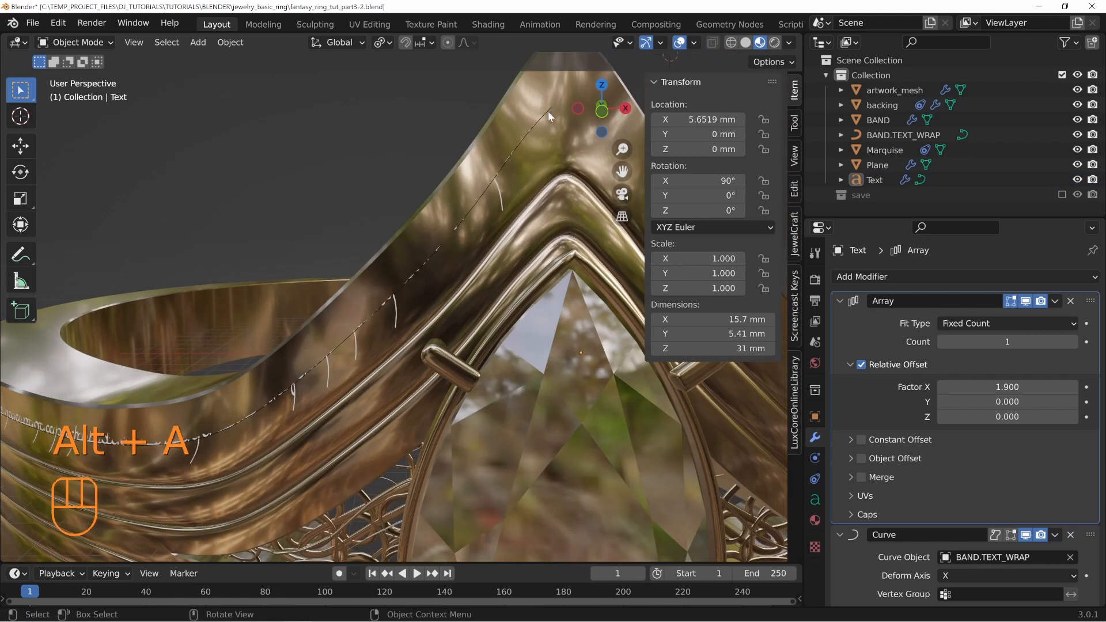
click(497, 182)
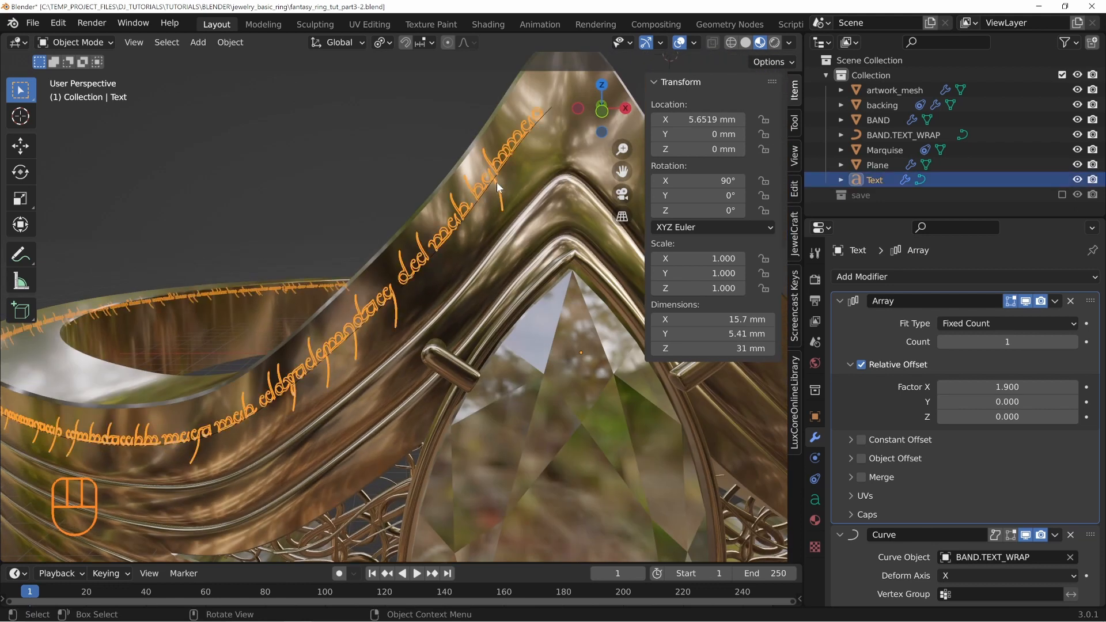
Set the text's geometry extrusion to 0.0038 mm and check its thickness near the band's peak
click(816, 501)
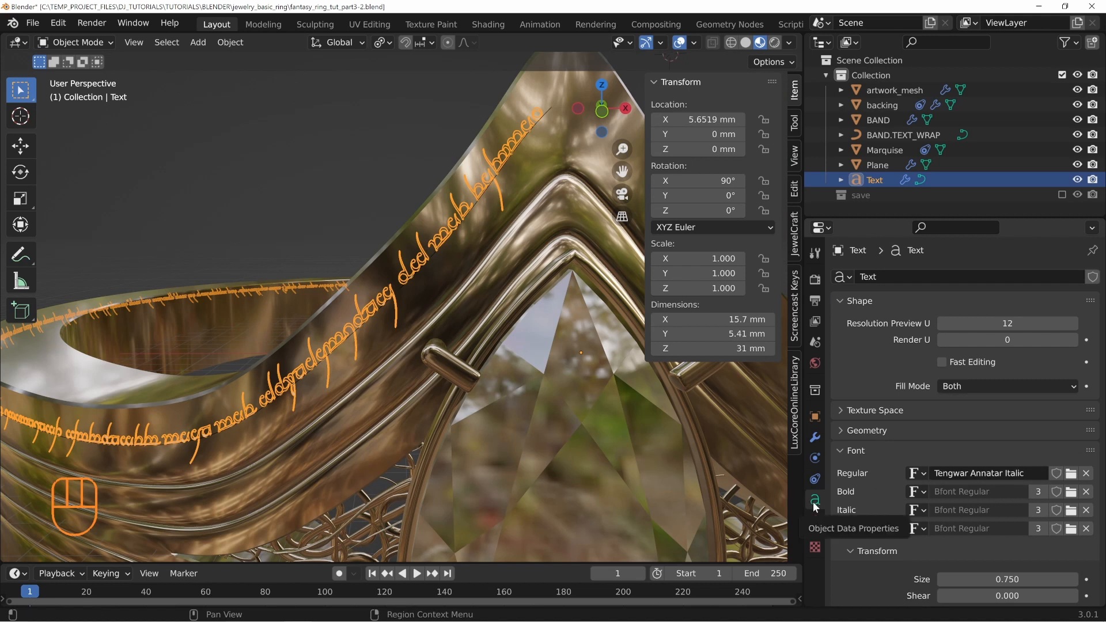
click(872, 430)
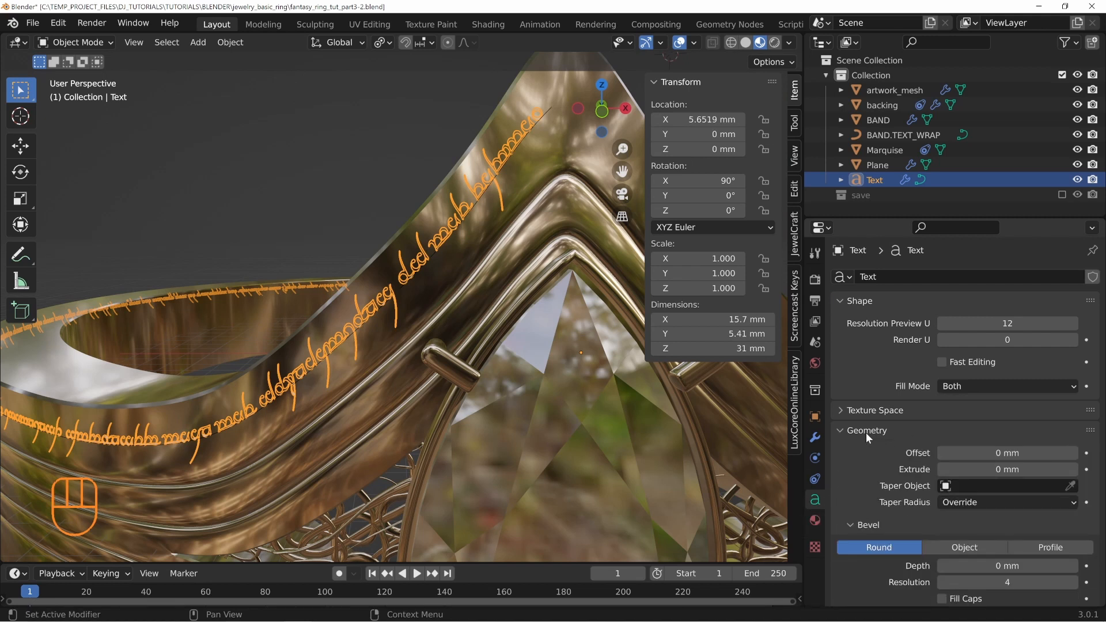
shift+drag(1006, 470, 1007, 469)
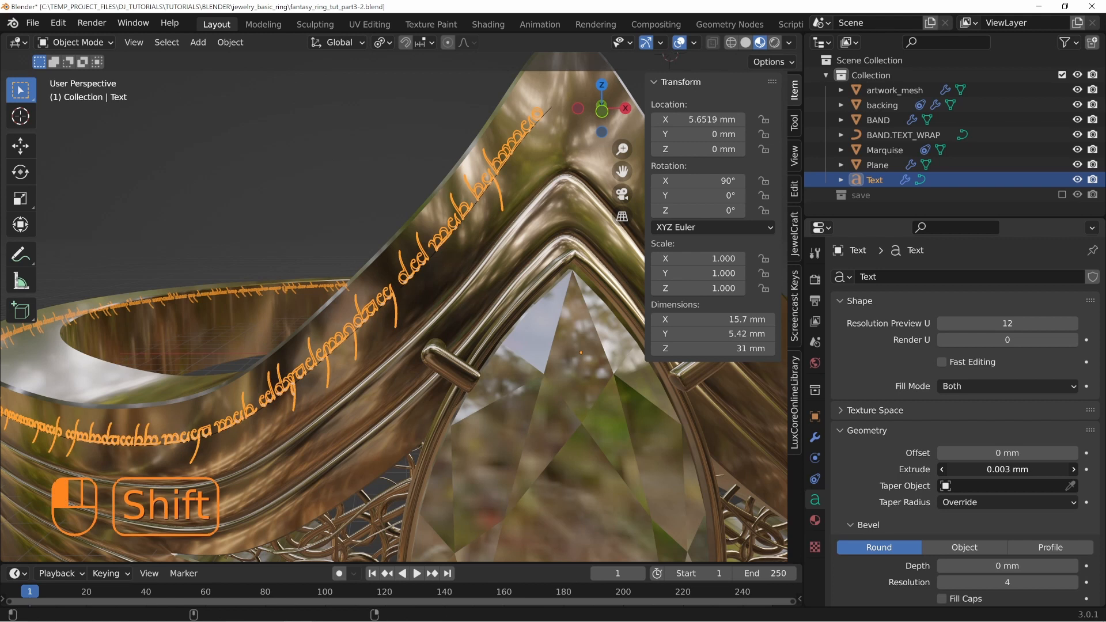
key(alt+a)
middle_drag(527, 179, 448, 241)
scroll(448, 241, up, 6)
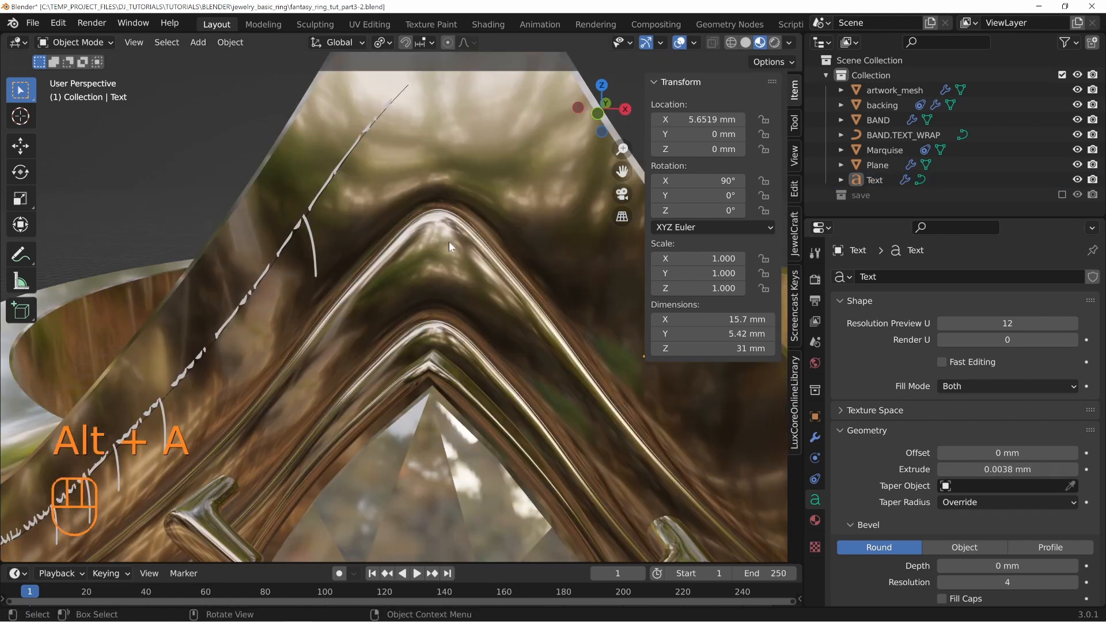
Reselect the text and increase its extrusion to 0.0142 mm
shift+middle_drag(357, 234, 400, 268)
click(416, 255)
shift+middle_drag(253, 271, 285, 347)
shift+middle_drag(248, 333, 308, 358)
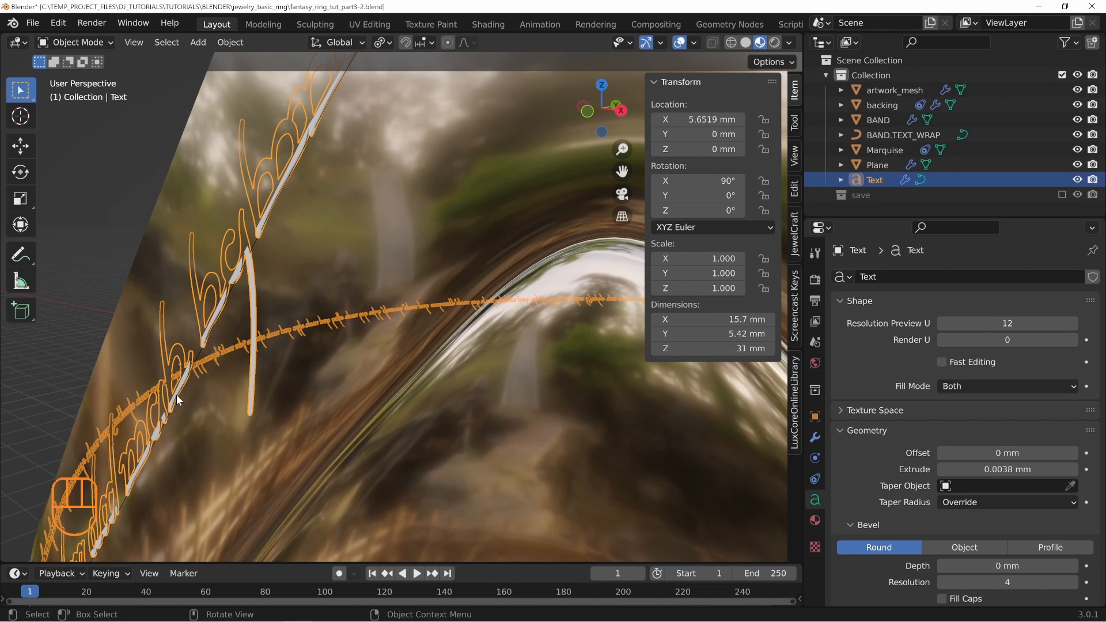
shift+drag(1008, 469, 1037, 469)
middle_drag(259, 279, 270, 282)
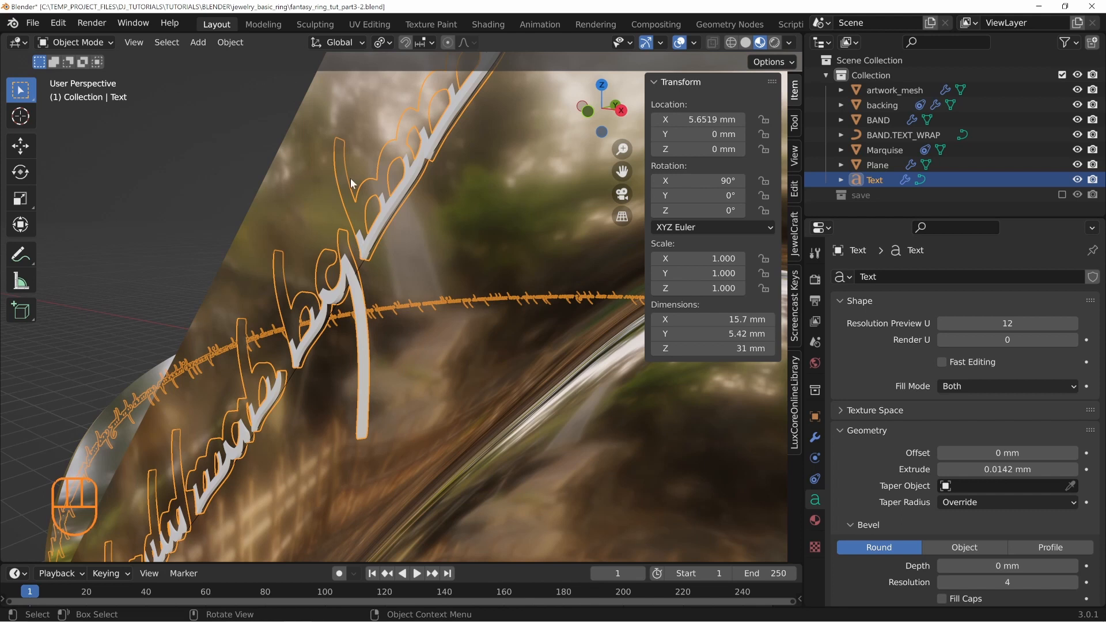
scroll(334, 215, down, 6)
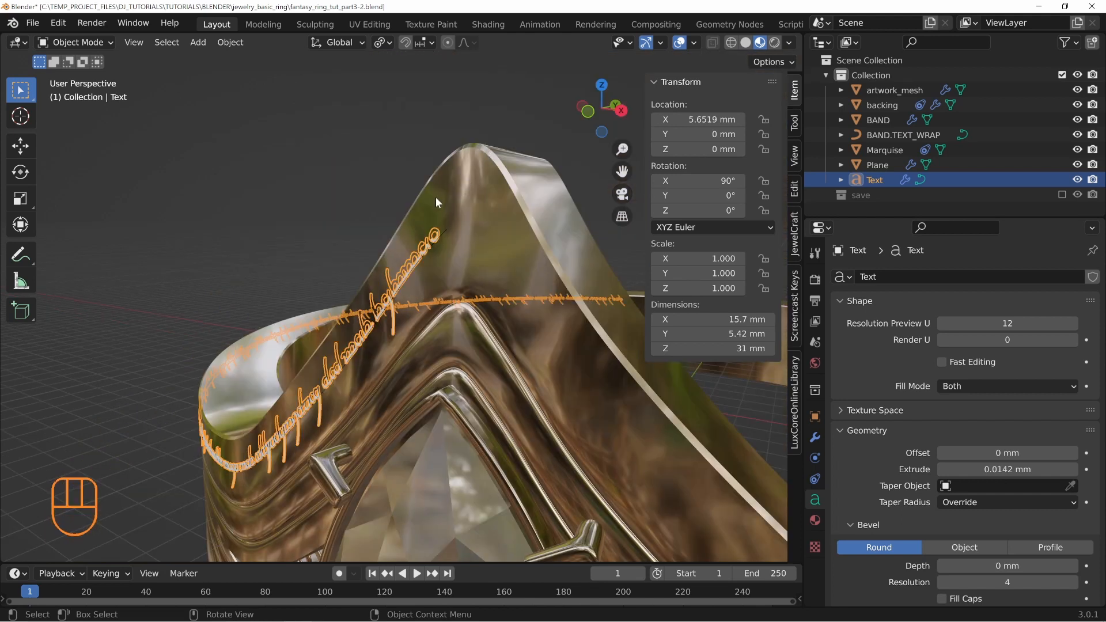
Open the BAND.TEXT_WRAP curve for editing and select its end control point near the band's peak
click(443, 230)
middle_drag(443, 230, 533, 179)
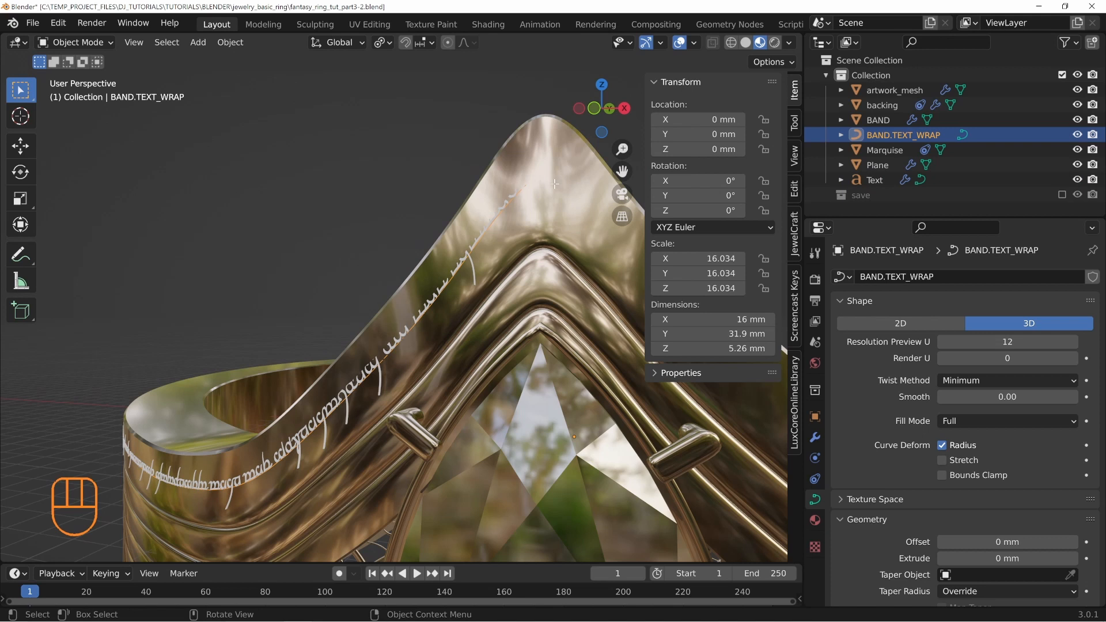
key(Tab)
shift+middle_drag(557, 191, 493, 207)
click(494, 209)
shift+middle_drag(496, 253, 448, 200)
shift+middle_drag(432, 258, 479, 133)
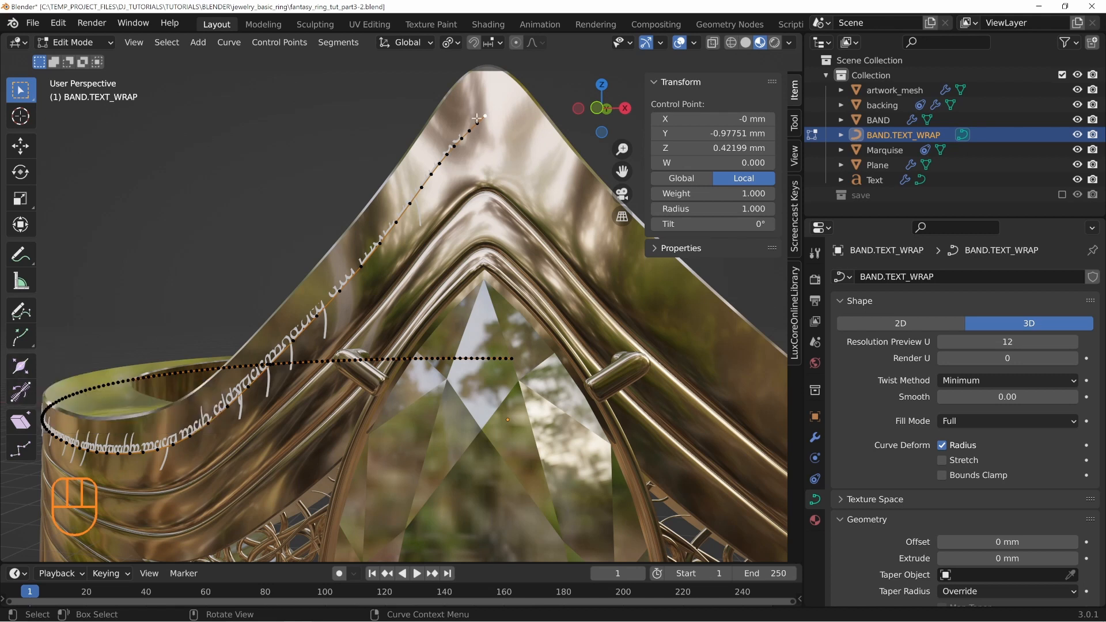
Extend the selection down the band's slope, tilt those control points to 11.5°, and leave curve editing
key(ctrl)
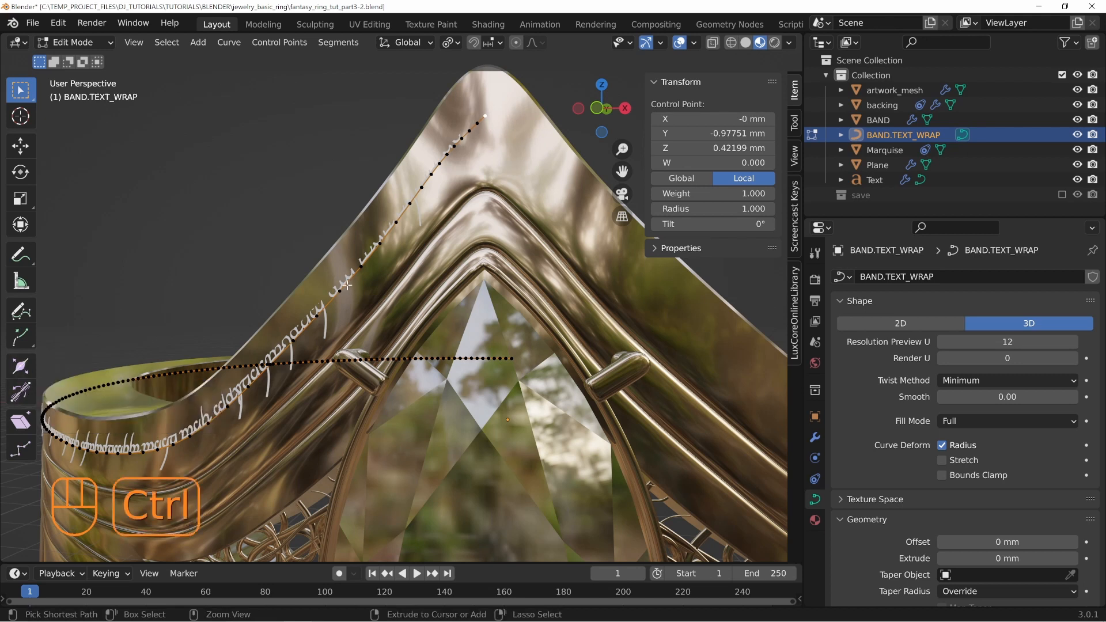
ctrl+click(293, 342)
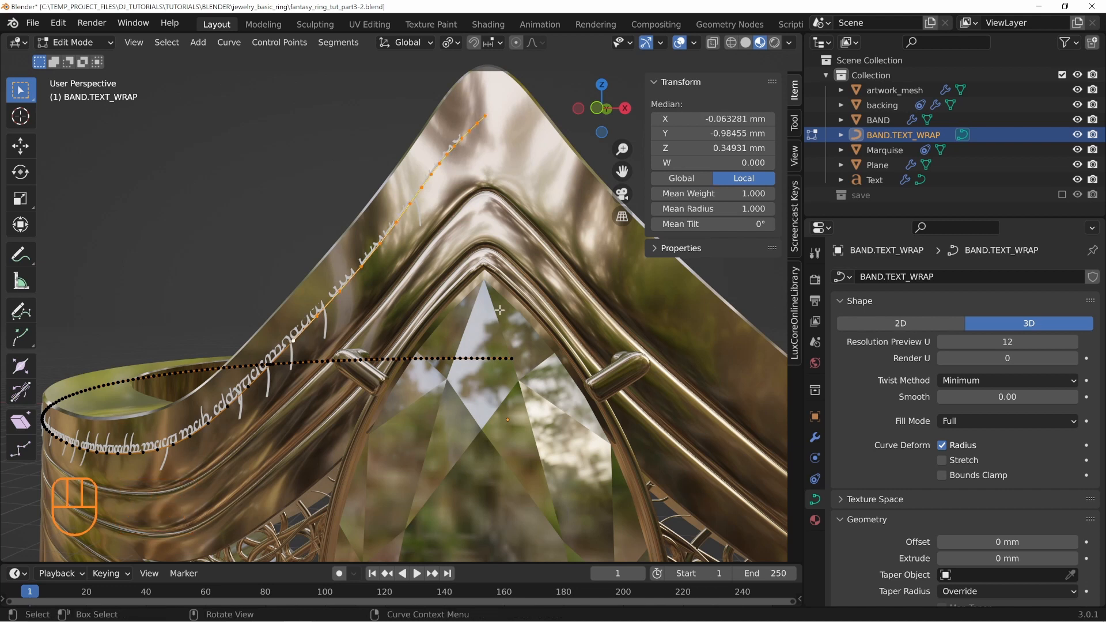
click(20, 393)
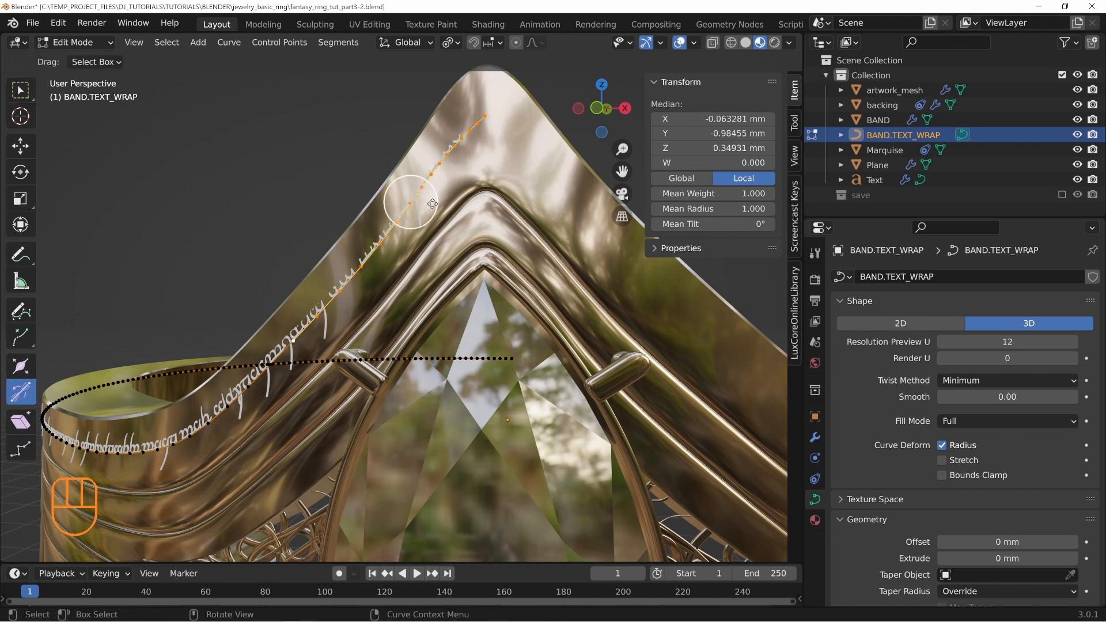
drag(431, 201, 459, 205)
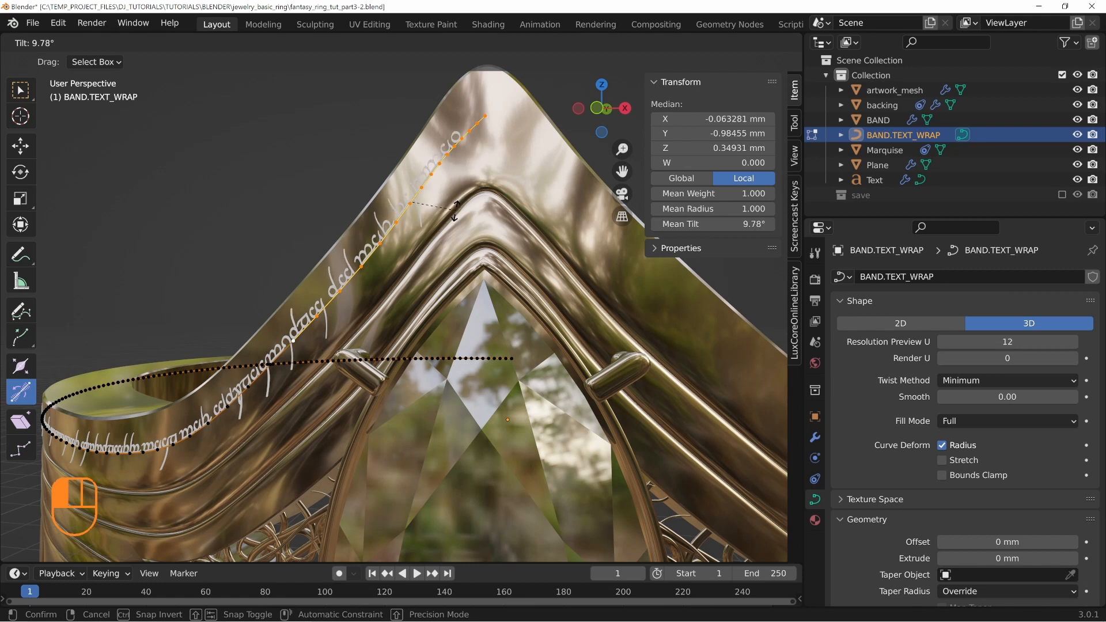
drag(454, 211, 453, 212)
mouse_move(507, 229)
middle_down()
mouse_move(540, 208)
mouse_move(521, 229)
middle_up()
key(alt+a)
key(Tab)
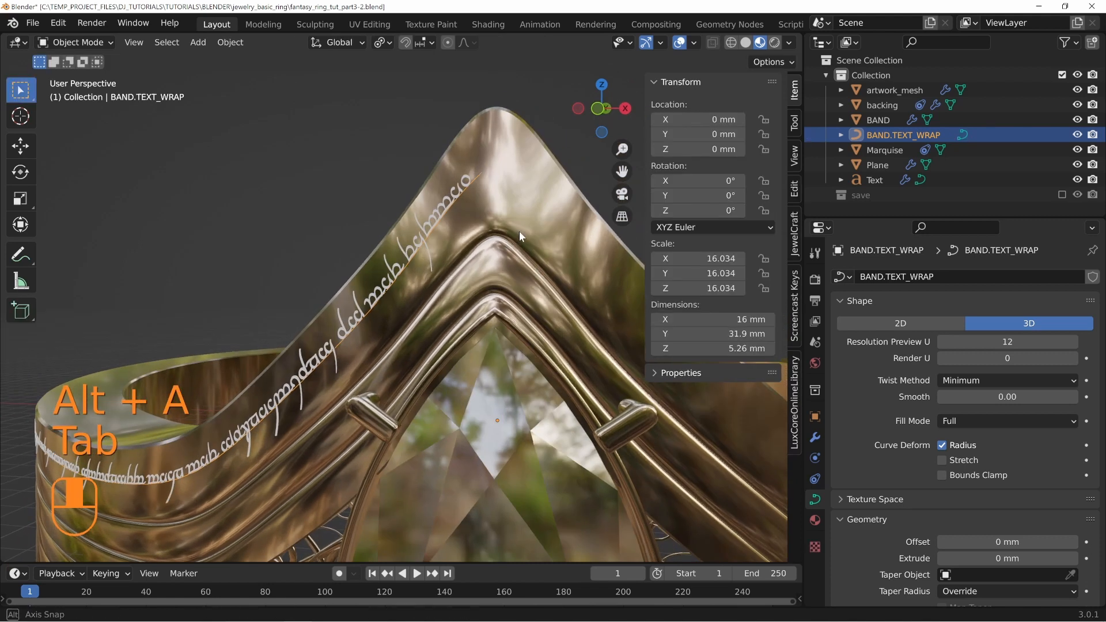
Reopen the BAND.TEXT_WRAP curve for editing and select the run of control points from its peak end down the slope
shift+middle_drag(439, 228, 404, 271)
middle_drag(352, 349, 284, 338)
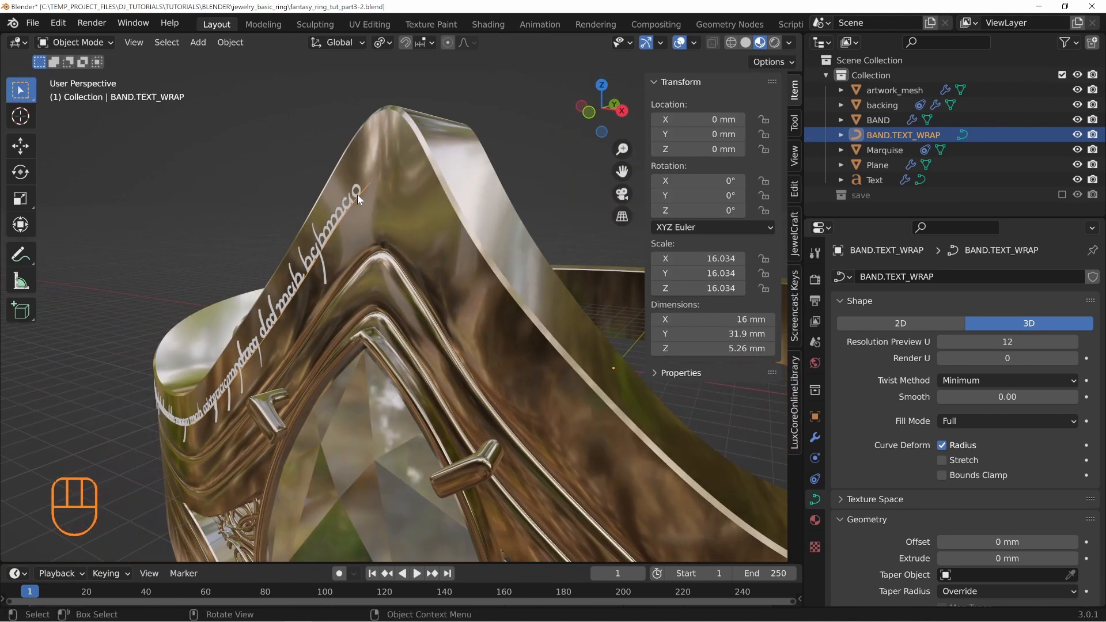
middle_drag(309, 249, 392, 269)
middle_drag(392, 269, 445, 227)
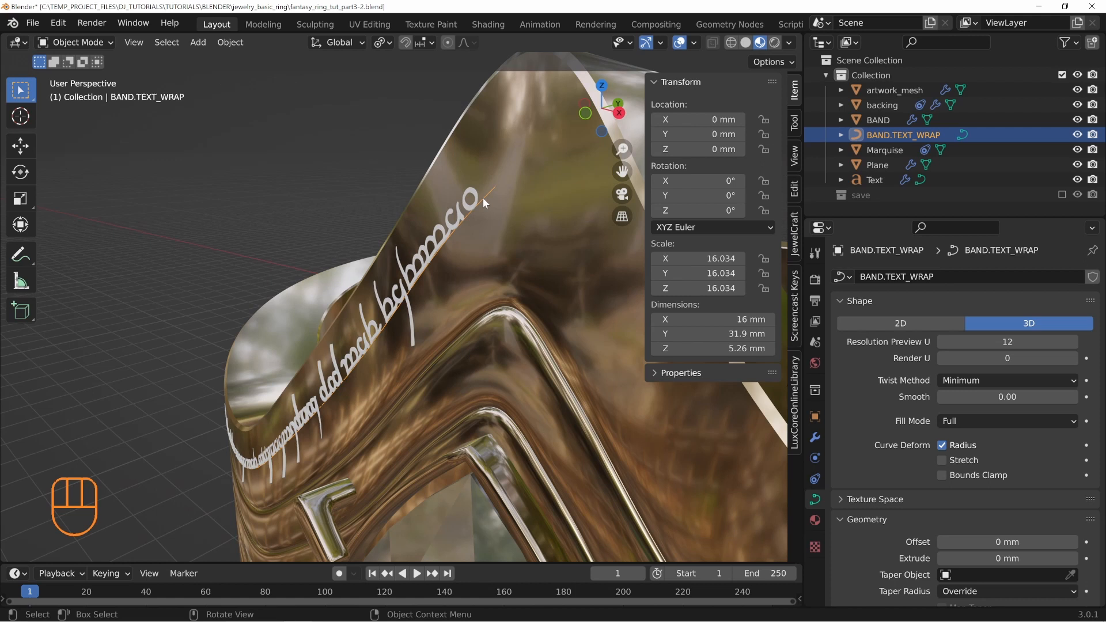
key(Tab)
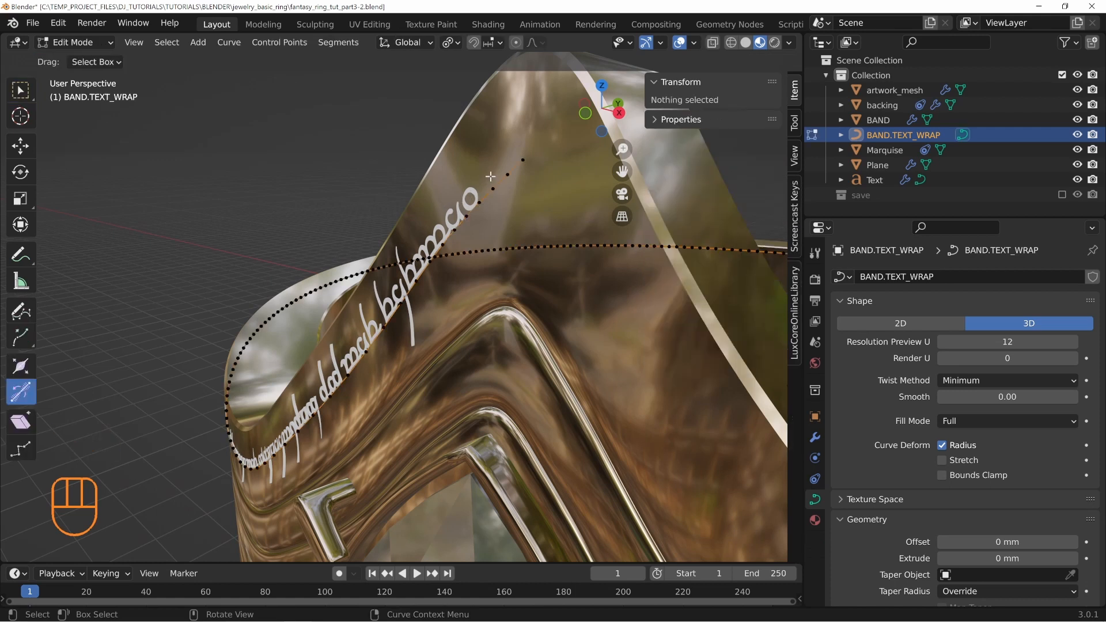
click(521, 160)
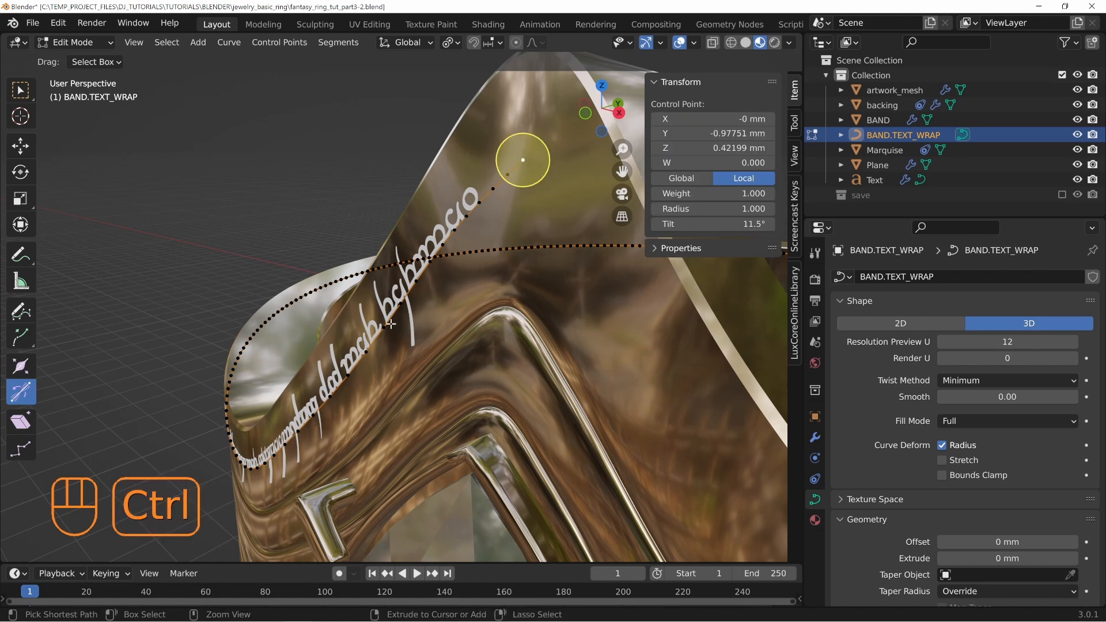
ctrl+click(397, 342)
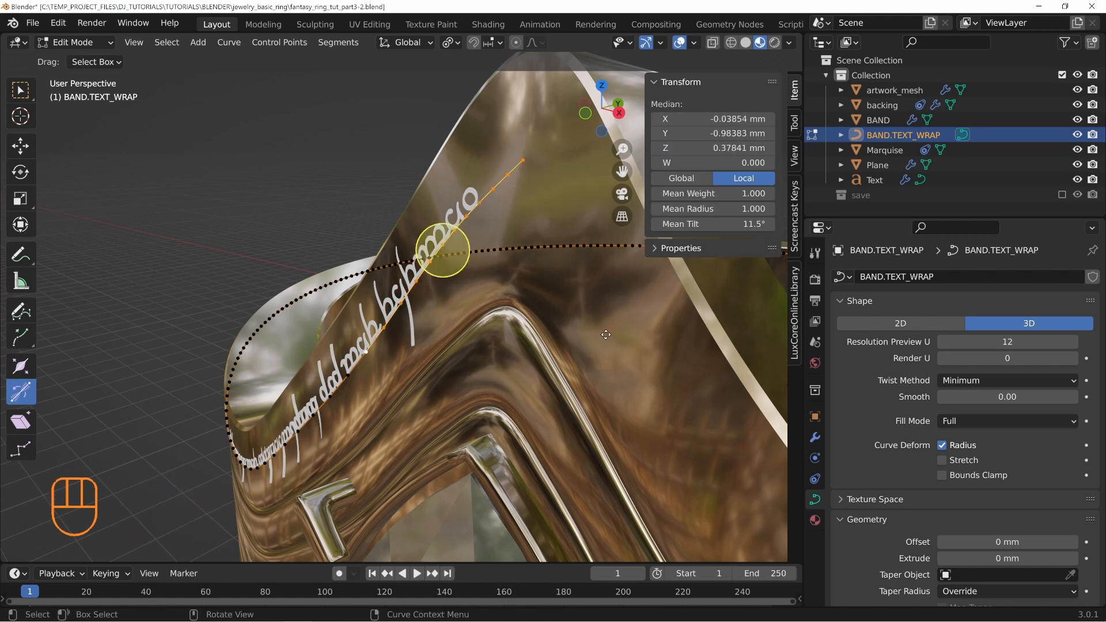
Try moving the selected control points along Y to a median of about -0.992 mm, and undo the move
key(g)
key(y)
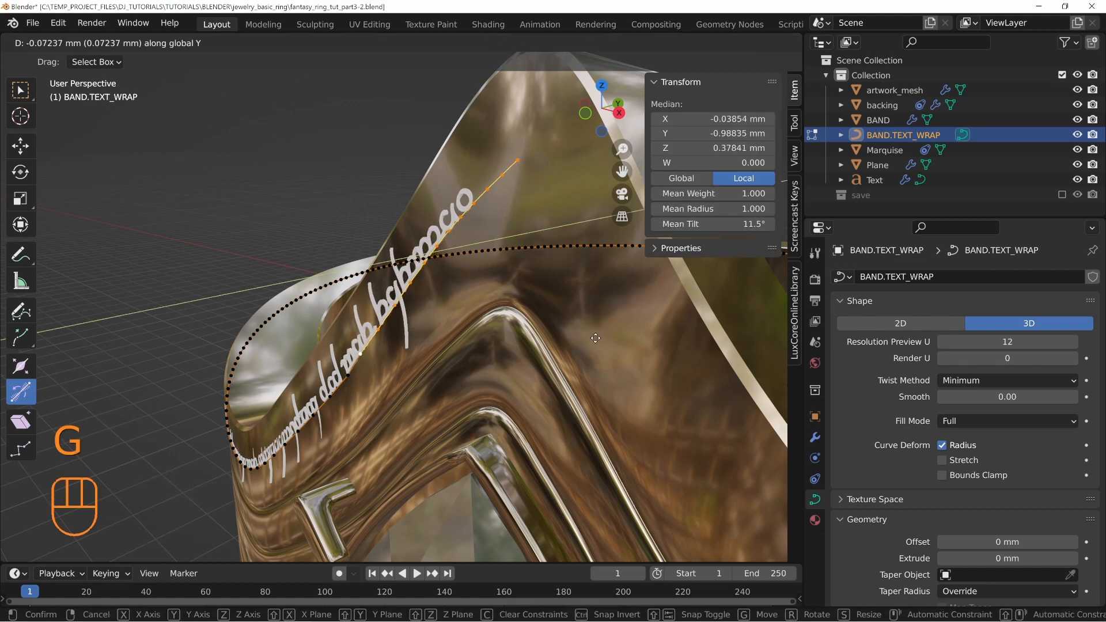
click(595, 338)
middle_drag(595, 338, 481, 337)
shift+middle_drag(265, 309, 397, 254)
middle_drag(398, 254, 340, 231)
shift+middle_drag(323, 173, 370, 151)
middle_drag(426, 227, 410, 220)
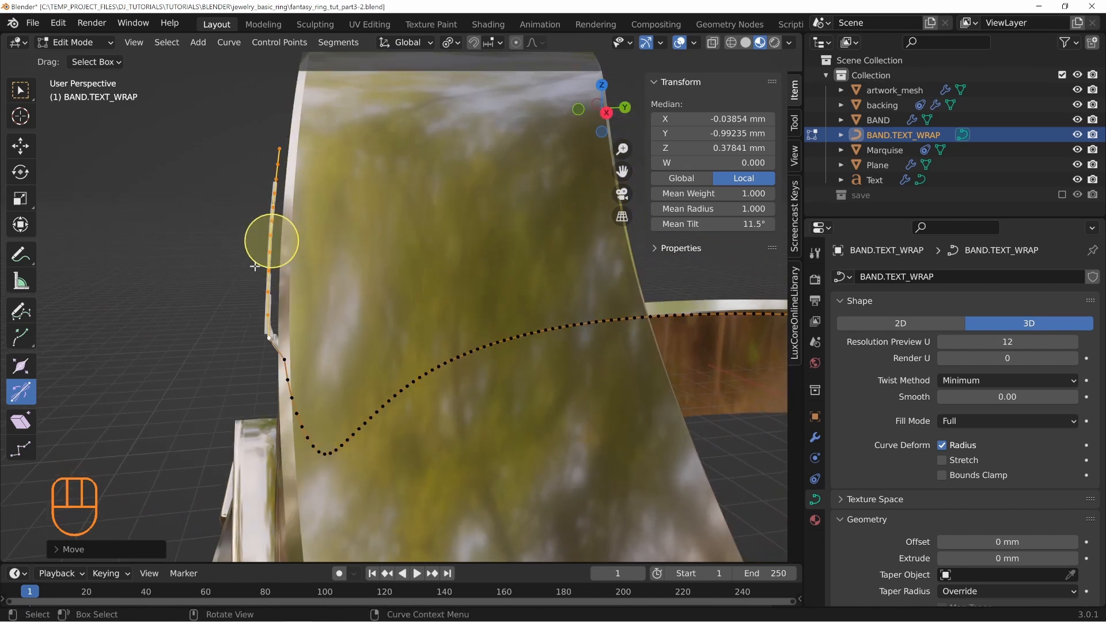
key(ctrl+z)
middle_drag(276, 277, 362, 182)
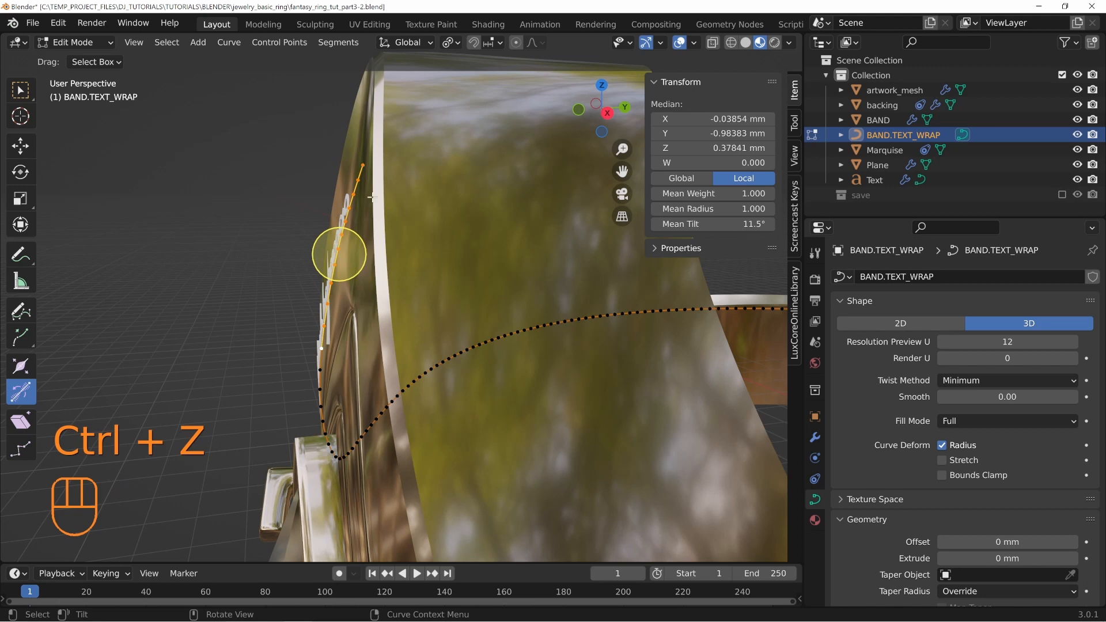
Leave curve editing and examine how the wrapped text sits against the band's slope and peak
key(Tab)
key(alt+a)
middle_drag(363, 236, 406, 223)
shift+middle_drag(530, 228, 427, 276)
shift+middle_drag(494, 244, 369, 317)
click(417, 276)
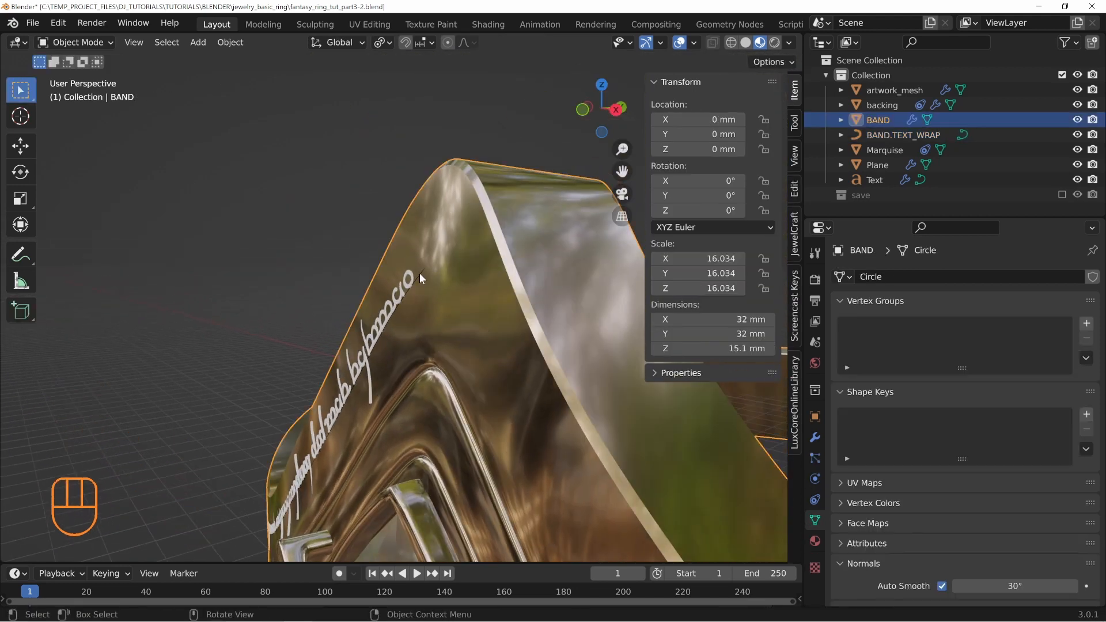
click(418, 278)
shift+middle_drag(424, 267, 513, 176)
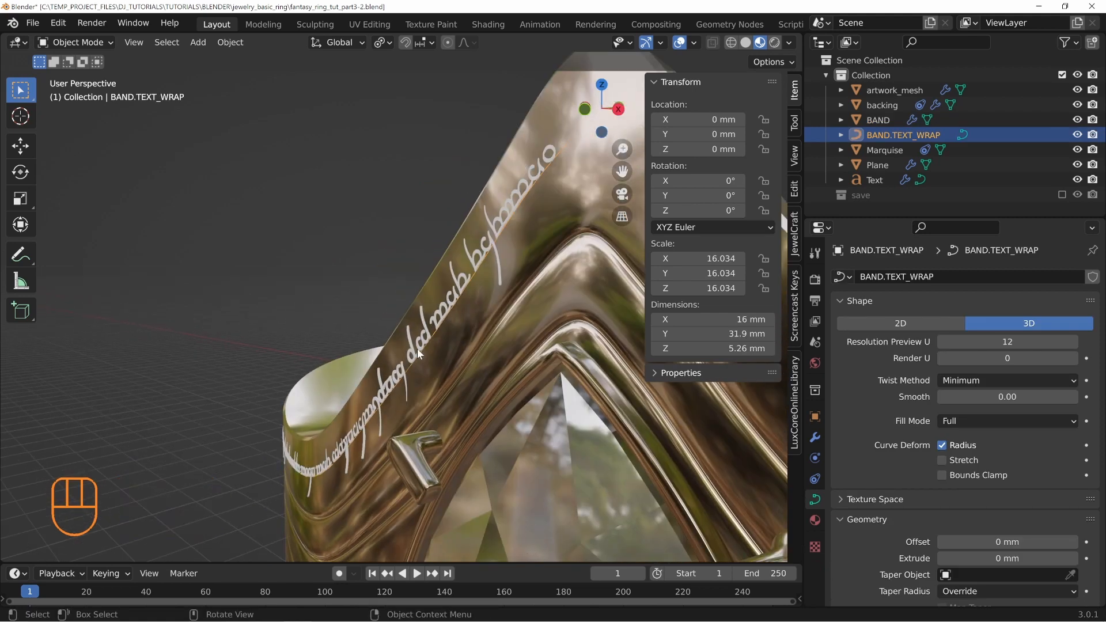
shift+middle_drag(354, 461, 308, 360)
middle_drag(308, 360, 411, 306)
key(alt+a)
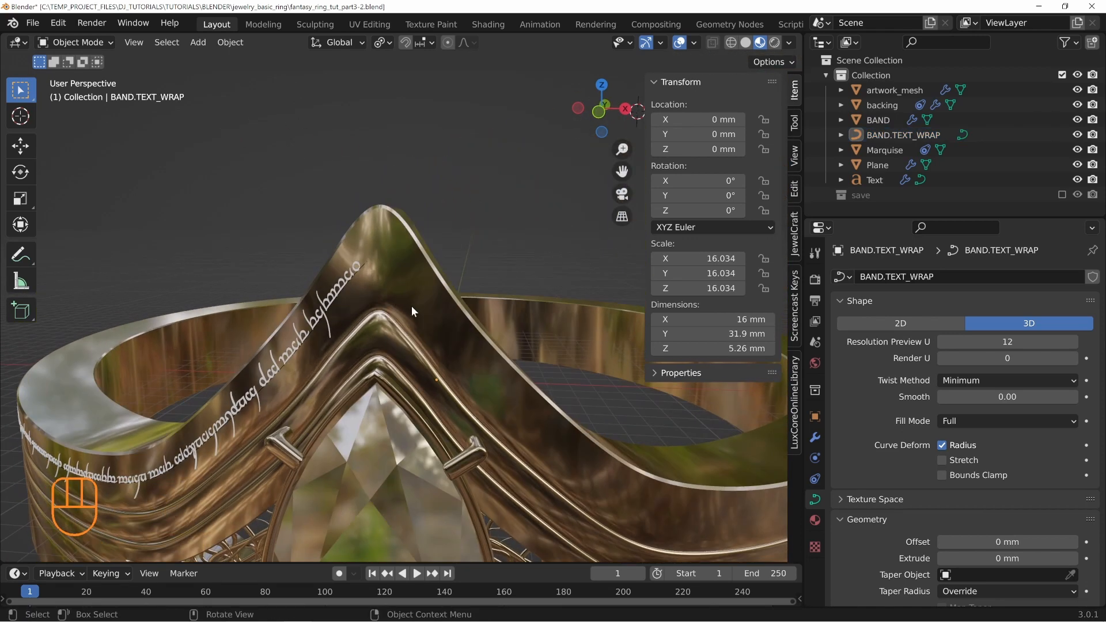
Select the BAND.TEXT_WRAP curve near the peak and open it for editing
scroll(409, 306, up, 4)
middle_drag(294, 276, 343, 267)
click(372, 243)
shift+middle_drag(375, 246, 393, 233)
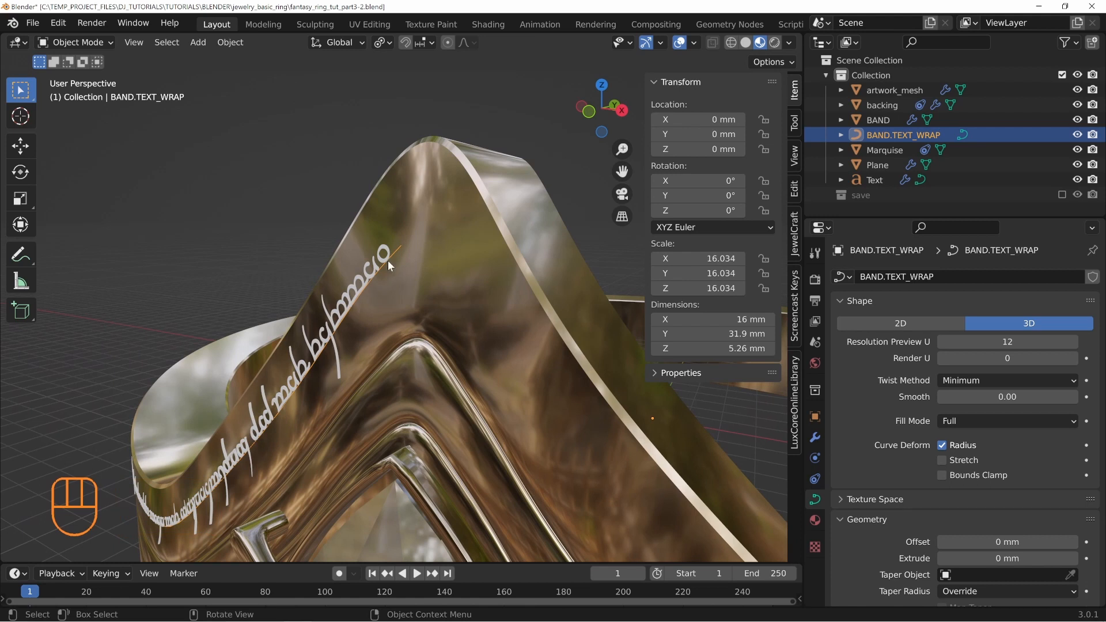
scroll(360, 279, up, 2)
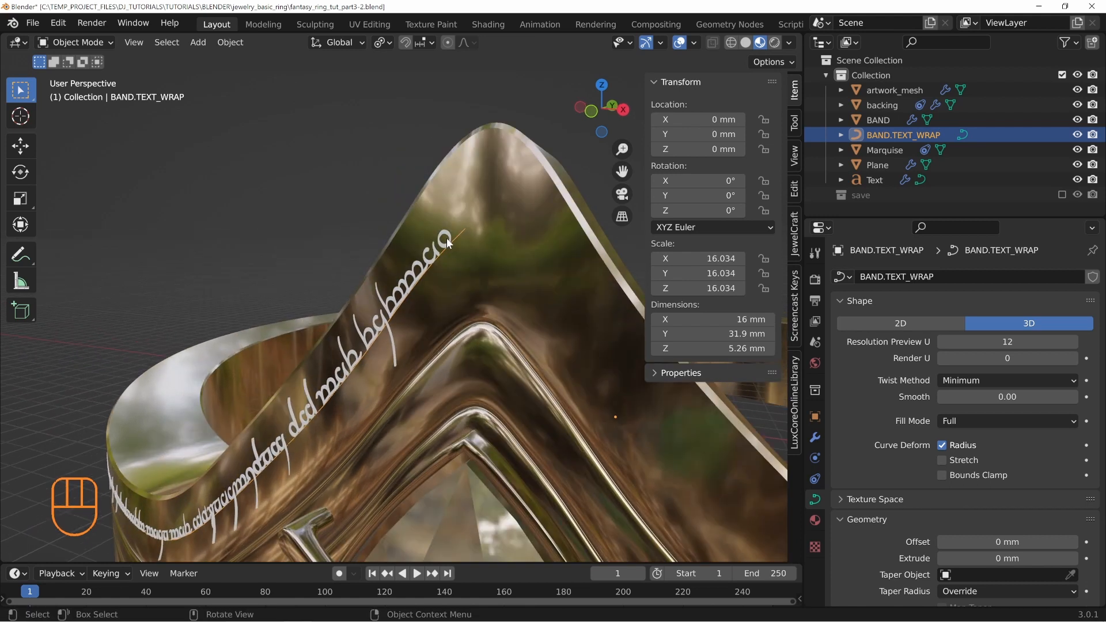
shift+middle_drag(454, 192, 422, 293)
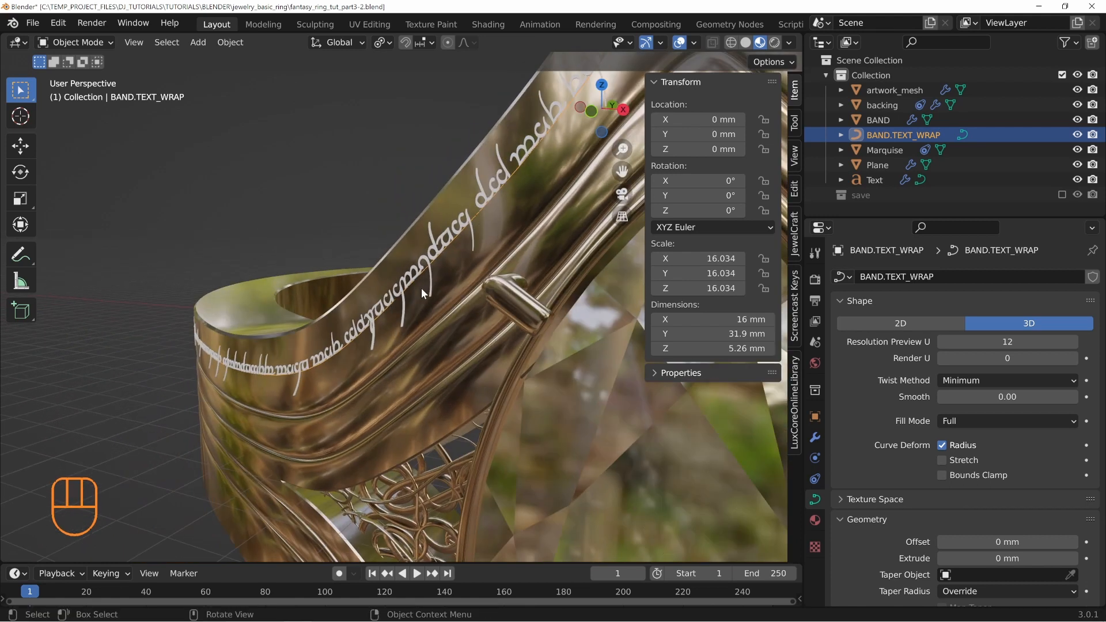
shift+middle_drag(487, 188, 361, 315)
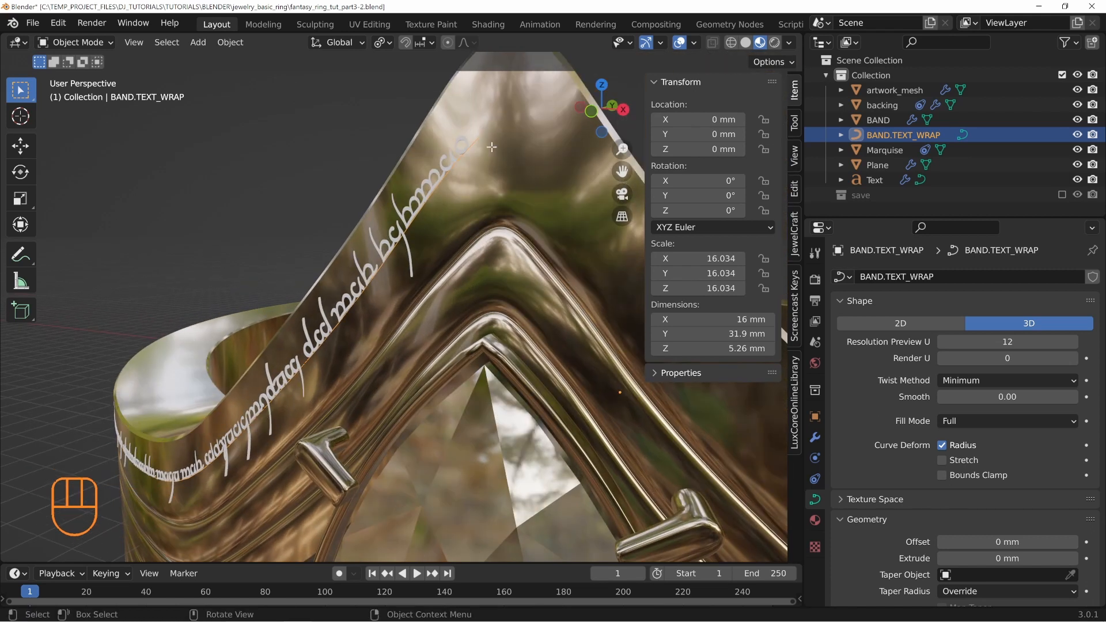
key(Tab)
shift+middle_drag(491, 147, 441, 256)
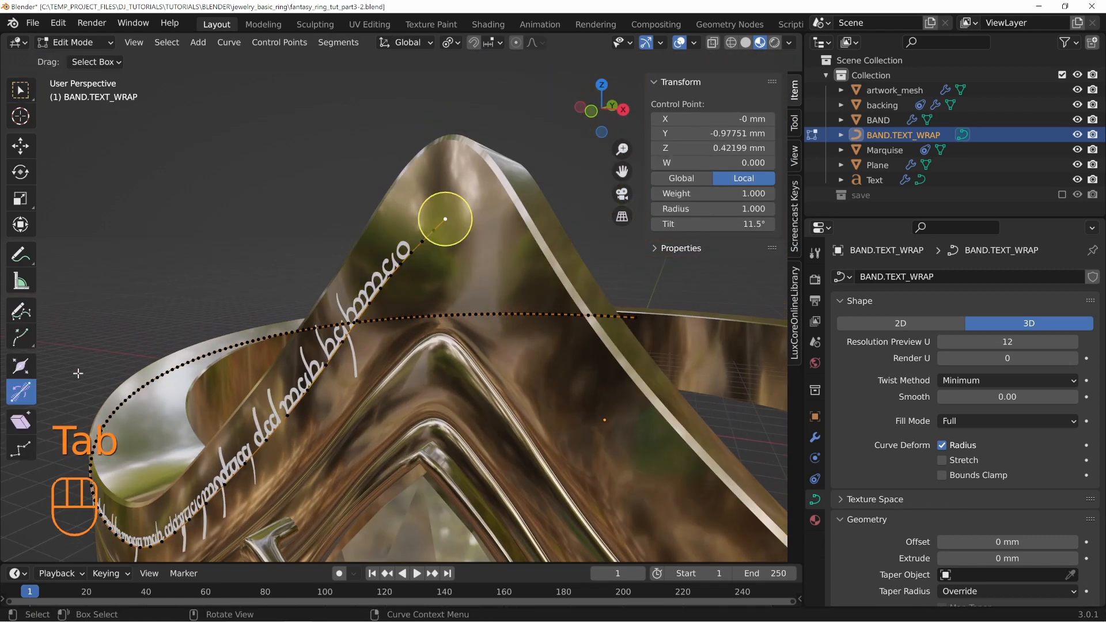
Try enlarging the end control point's radius to about 2.2 with proportional editing enabled, and undo the change
click(21, 366)
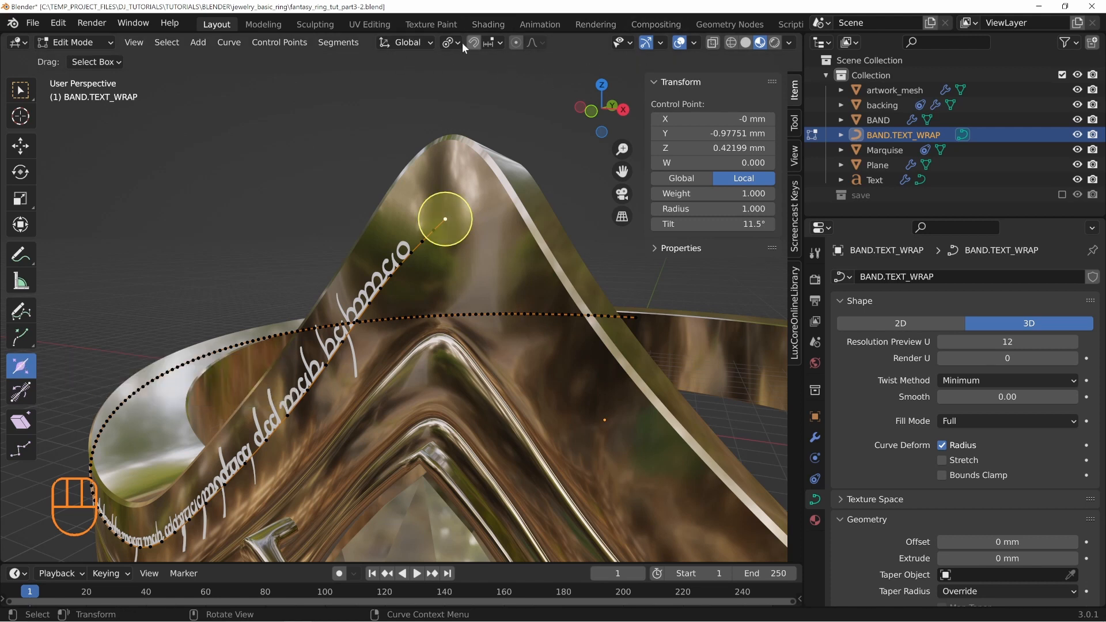
drag(468, 224, 486, 233)
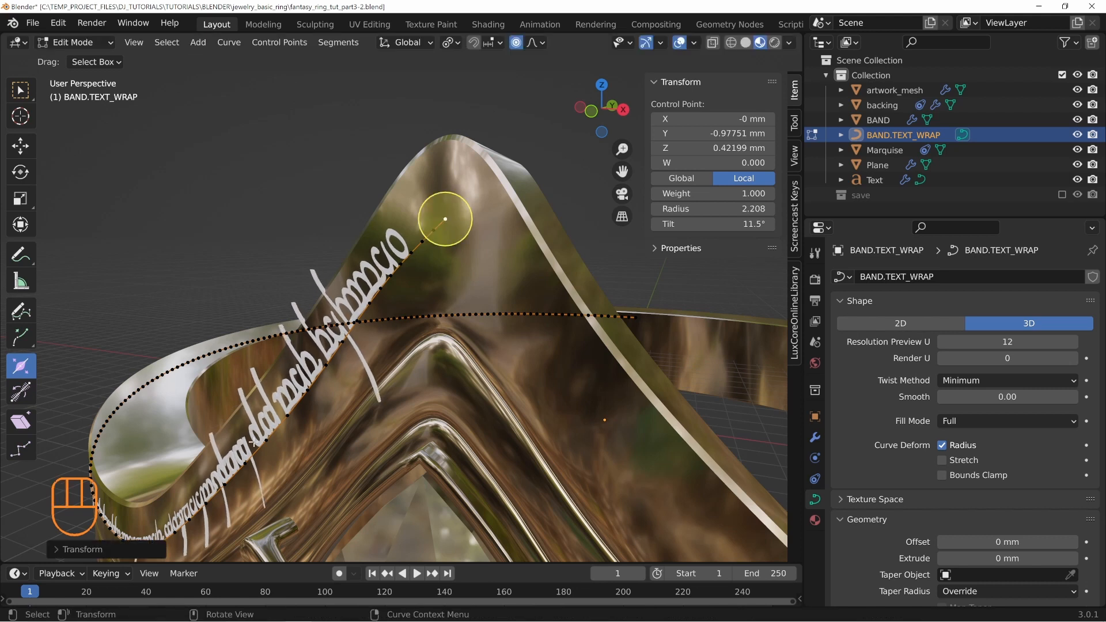
shift+middle_drag(253, 442, 456, 155)
key(ctrl+z)
Try varying the end control point's radius up to about 3.9 with different proportional influence sizes
drag(462, 157, 494, 189)
scroll(496, 191, up, 2)
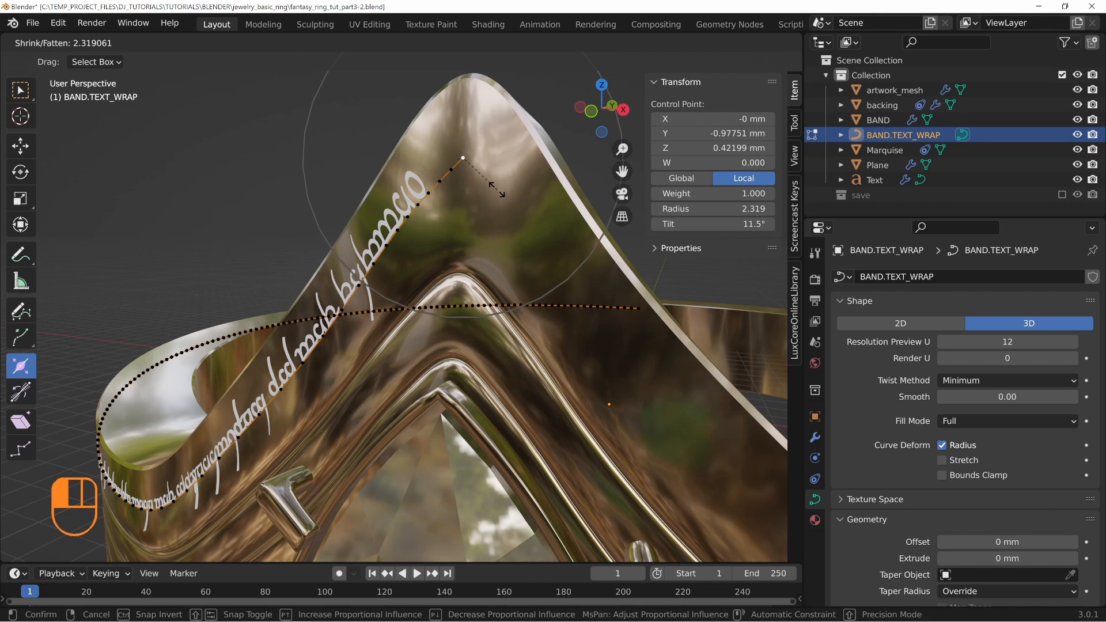
scroll(496, 189, up, 3)
drag(496, 189, 521, 211)
scroll(506, 200, down, 6)
scroll(507, 202, down, 3)
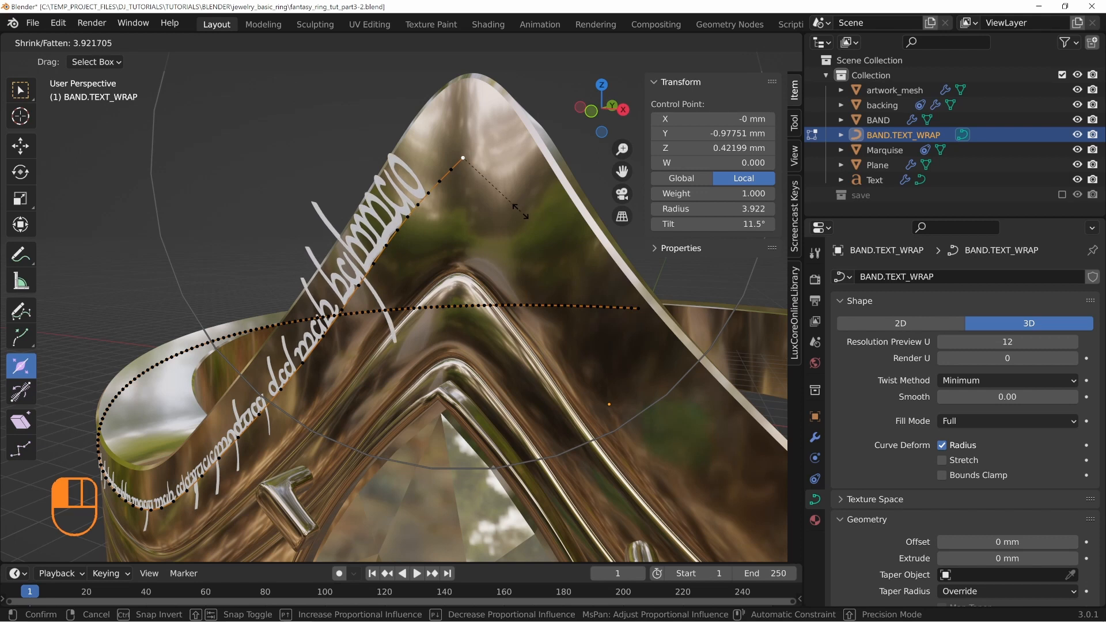
drag(520, 212, 494, 179)
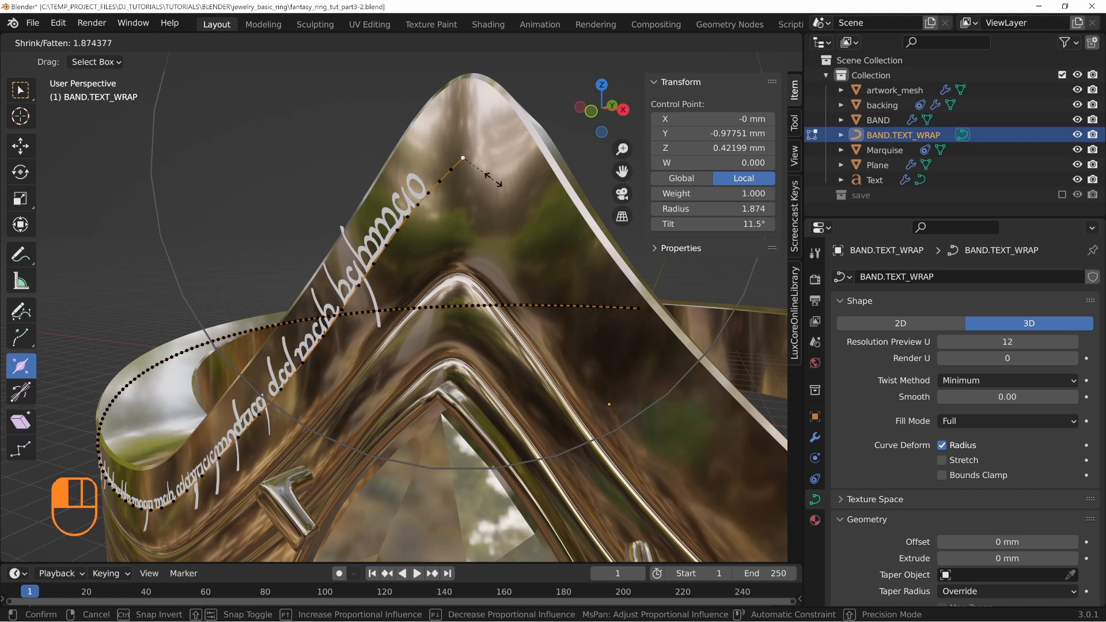
click(457, 153)
Leave curve editing, clear the selection, and examine the text along the band from the ring's front
middle_drag(457, 153, 496, 240)
key(alt+a)
key(Tab)
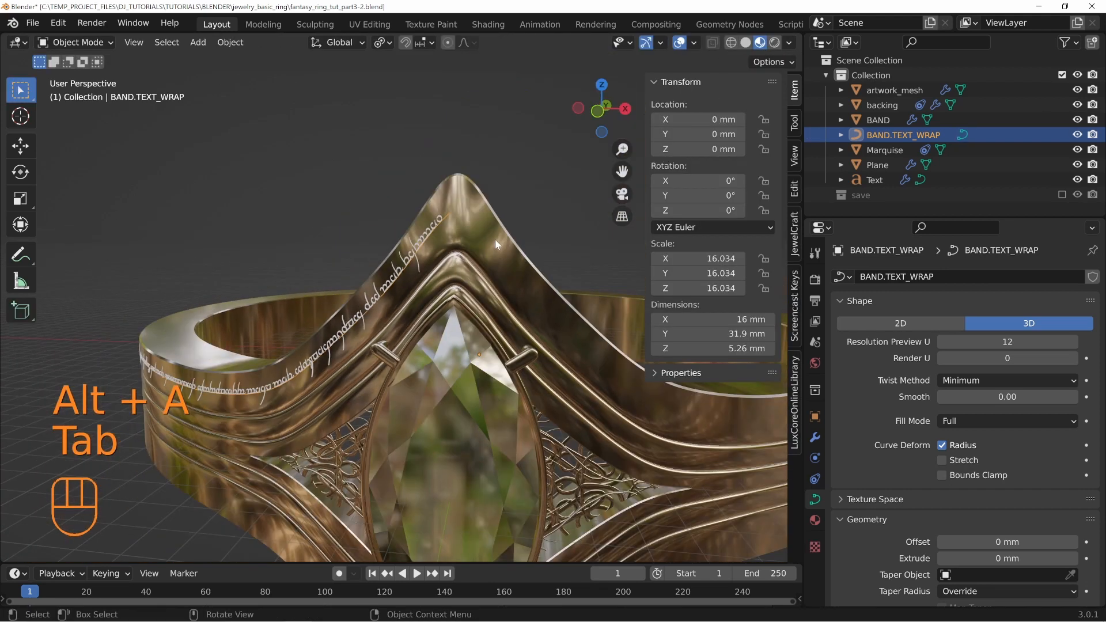
key(alt+a)
middle_drag(483, 310, 425, 282)
middle_drag(448, 151, 399, 280)
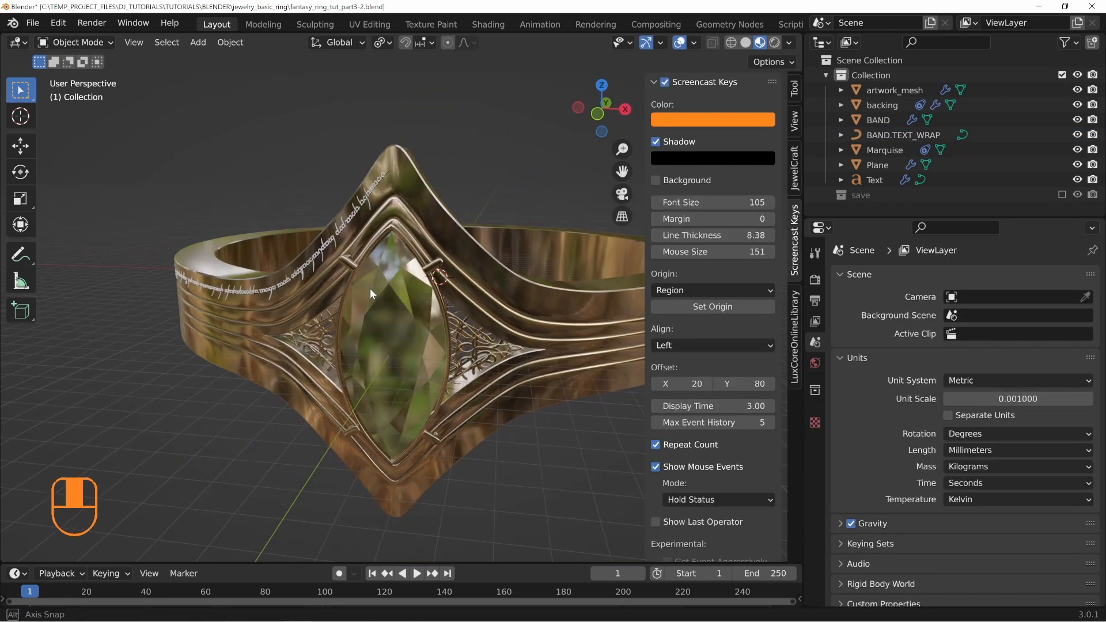
shift+middle_drag(370, 288, 445, 327)
shift+middle_drag(355, 334, 320, 337)
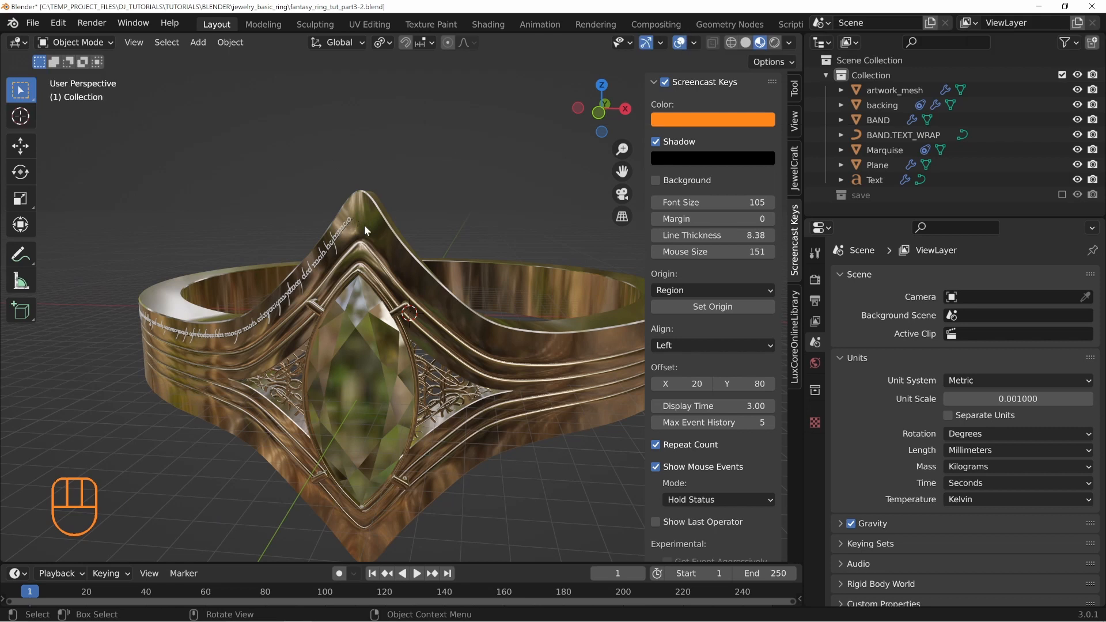
middle_drag(491, 357, 563, 304)
middle_drag(360, 299, 518, 339)
Select the Text object on the band and collapse its Array and Curve modifiers
click(337, 264)
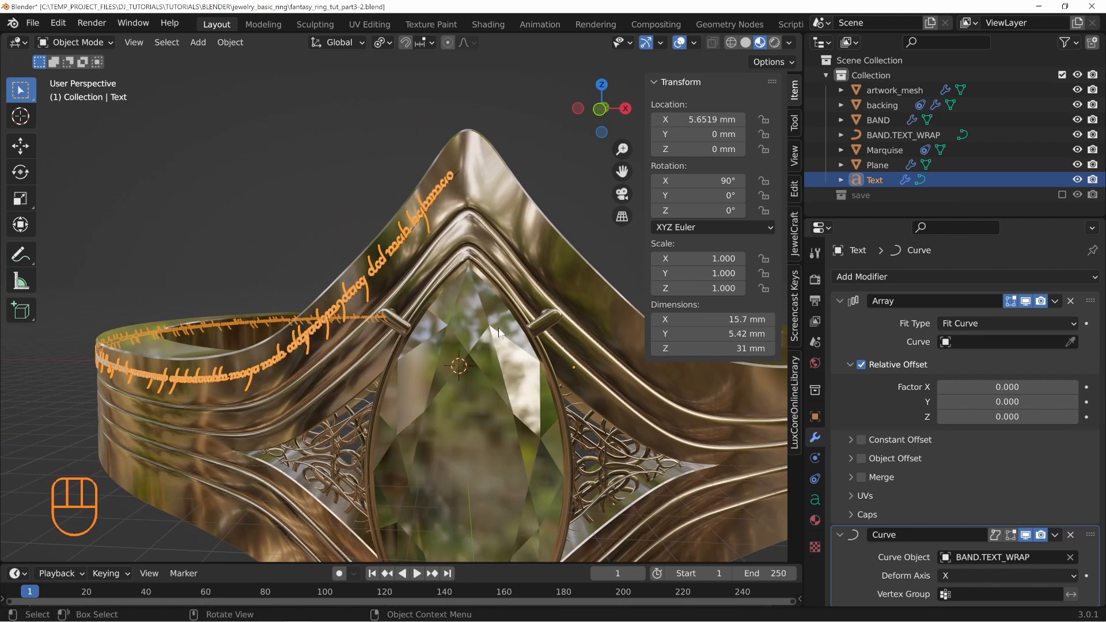
shift+middle_drag(420, 232, 442, 346)
shift+middle_drag(442, 345, 500, 301)
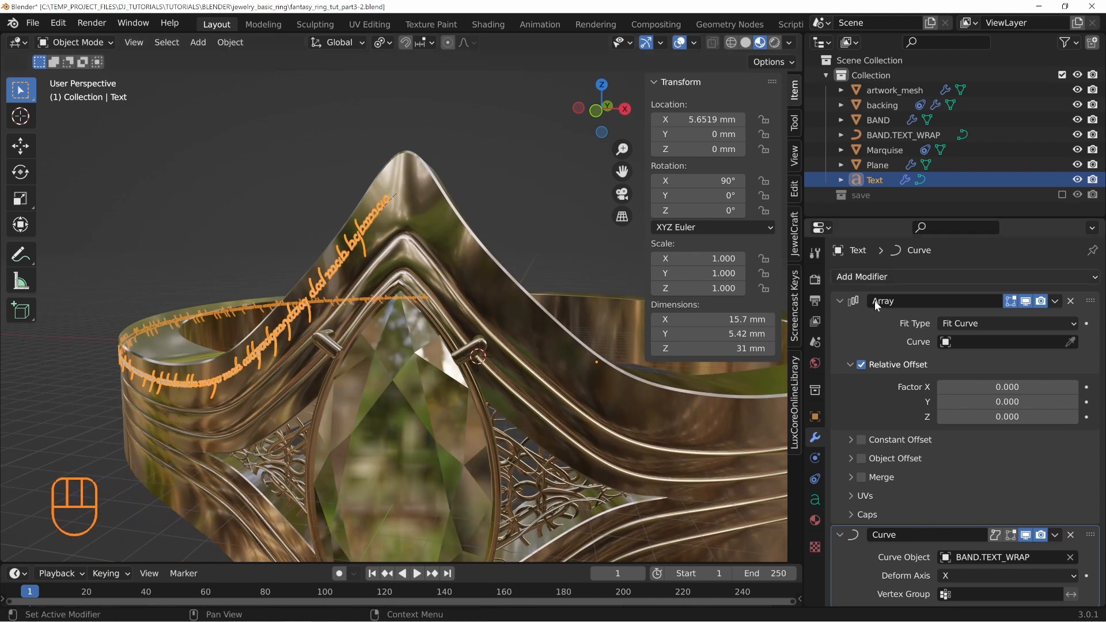
click(844, 302)
click(841, 323)
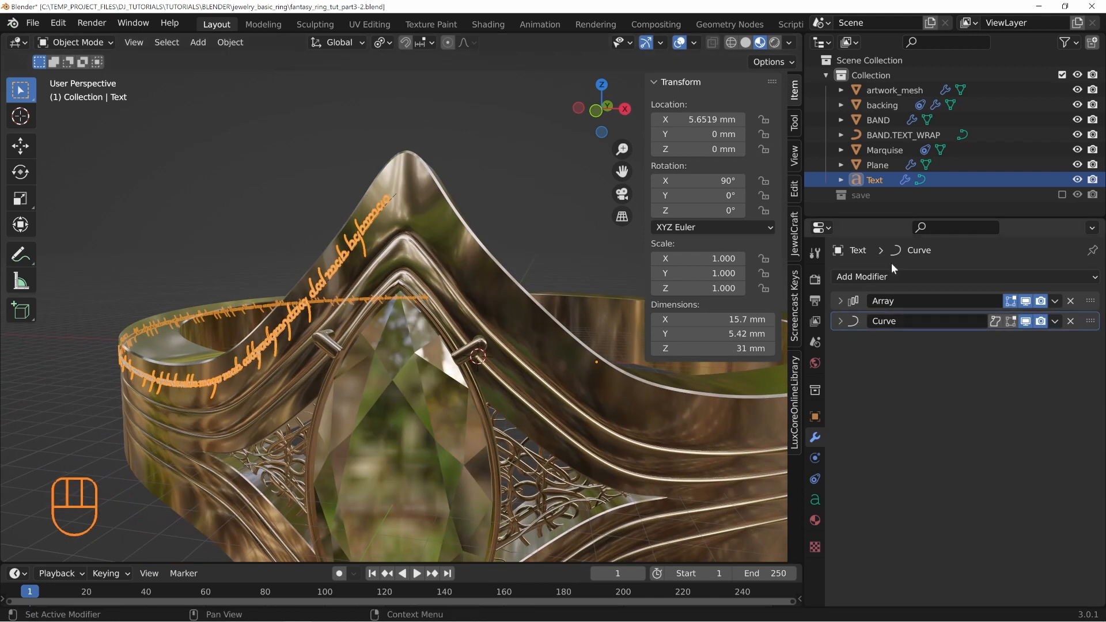
Add a Mirror modifier to the text on the X axis, with the Marquise gem as the mirror object
click(897, 275)
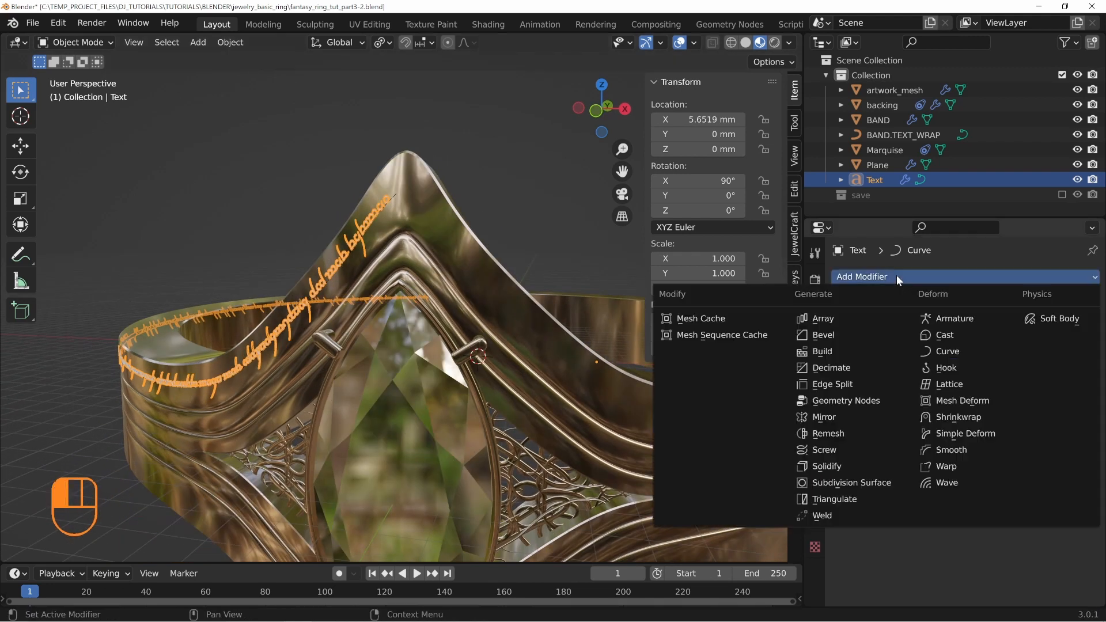
click(838, 417)
scroll(445, 354, down, 3)
shift+middle_drag(544, 402, 527, 343)
scroll(527, 343, up, 1)
middle_drag(528, 342, 515, 343)
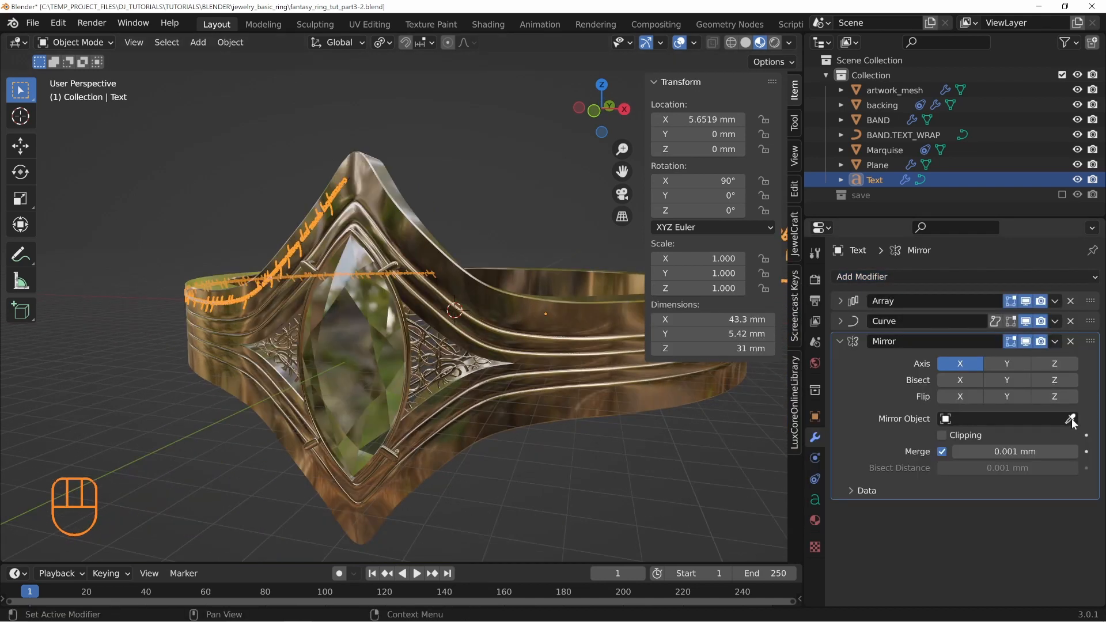
click(1070, 419)
click(381, 320)
middle_drag(341, 344, 535, 328)
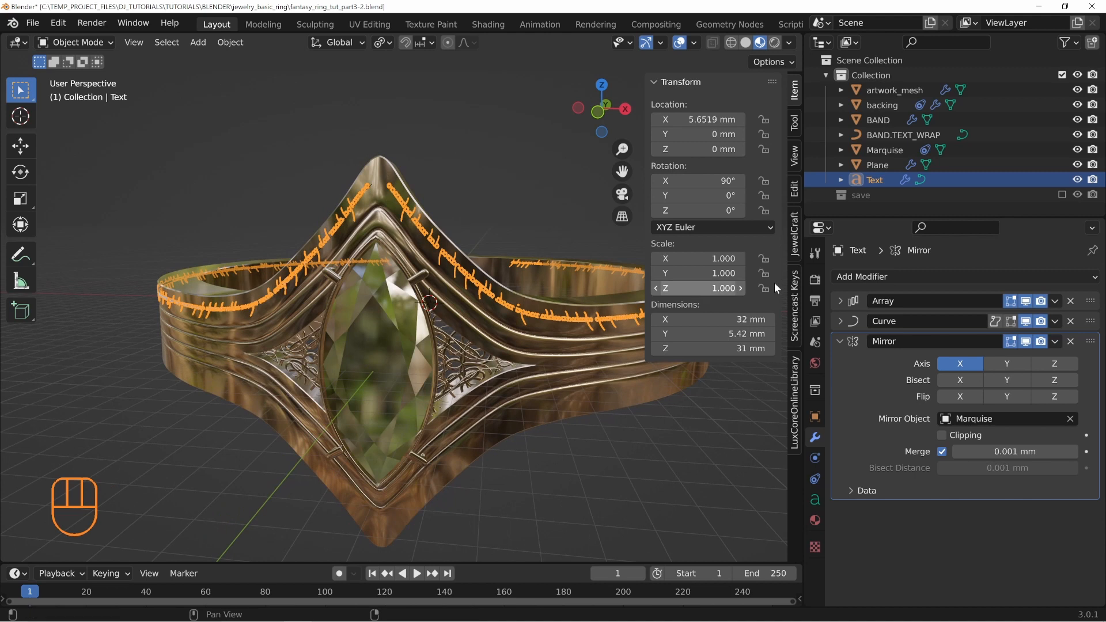
Mirror the text across the Y axis as well, and save the file
click(1019, 369)
key(alt+a)
middle_drag(455, 357, 417, 338)
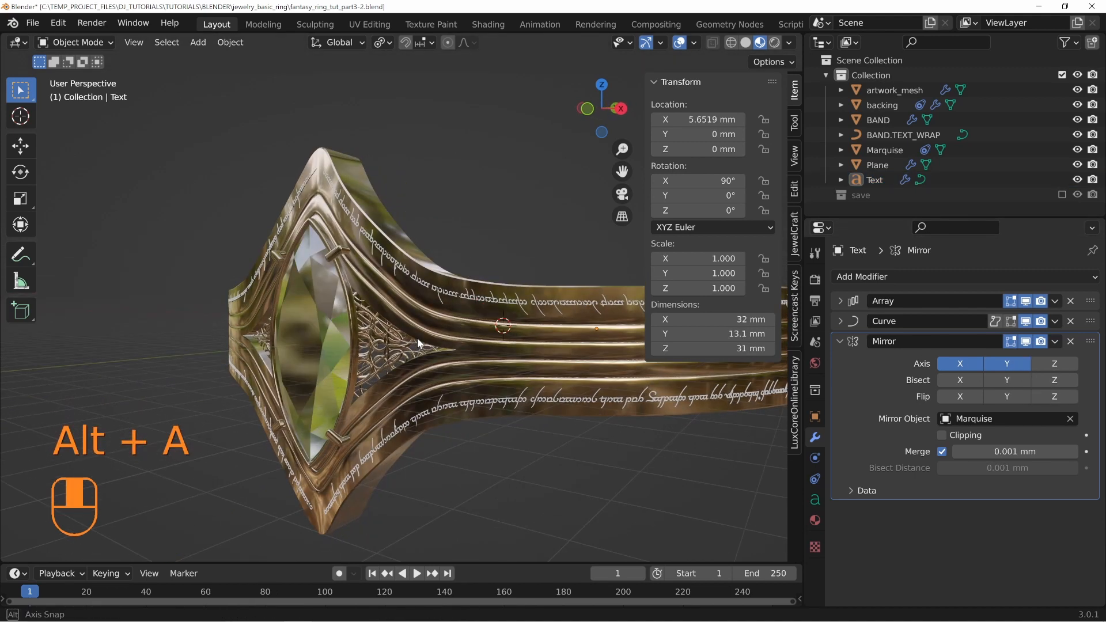
middle_drag(241, 241, 311, 201)
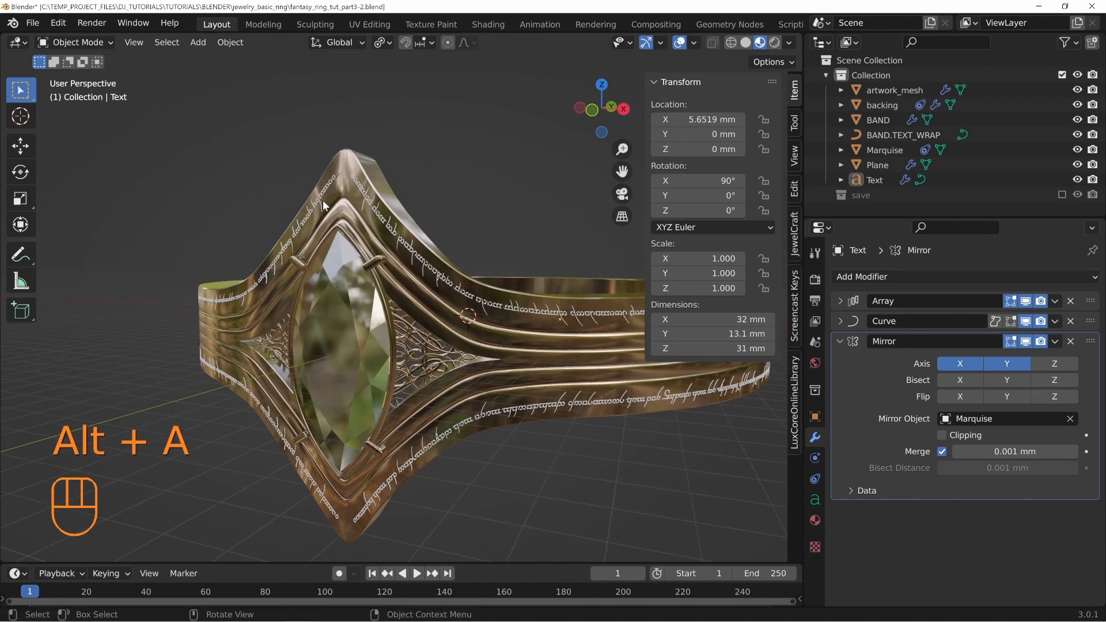
click(320, 196)
key(ctrl+s)
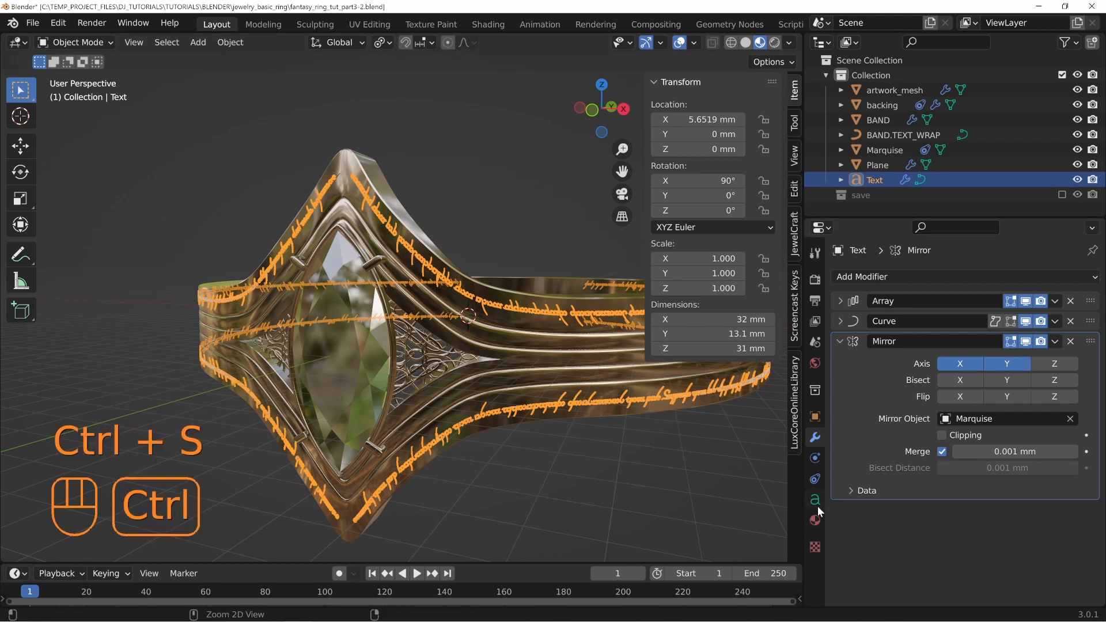
Change the text's regular font to Open Sans Regular
click(815, 500)
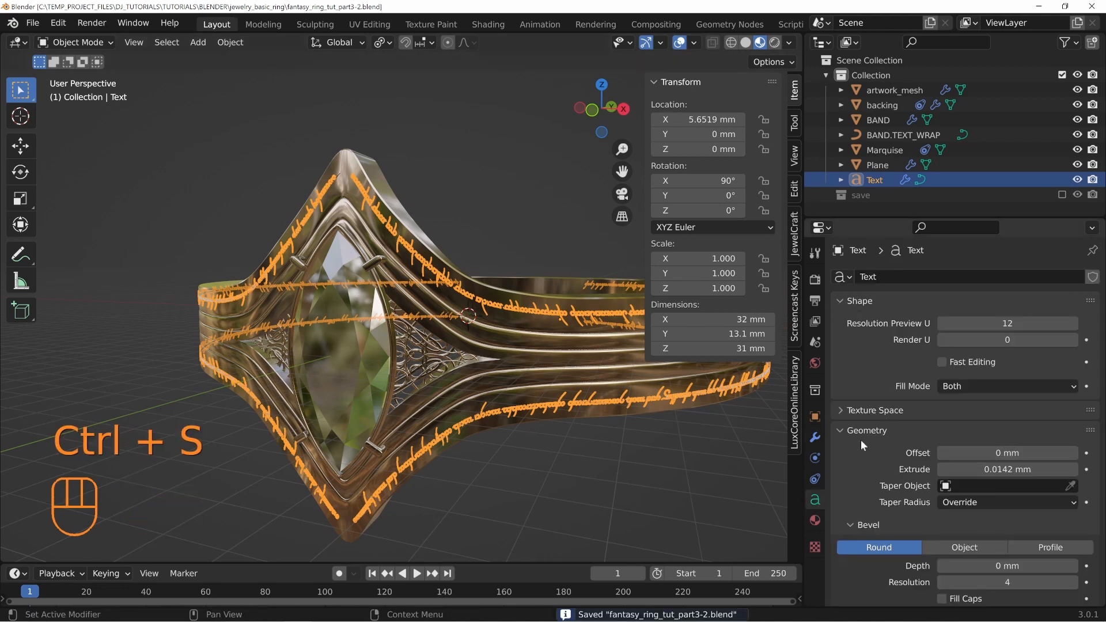
scroll(931, 516, down, 3)
scroll(930, 516, down, 5)
click(1070, 472)
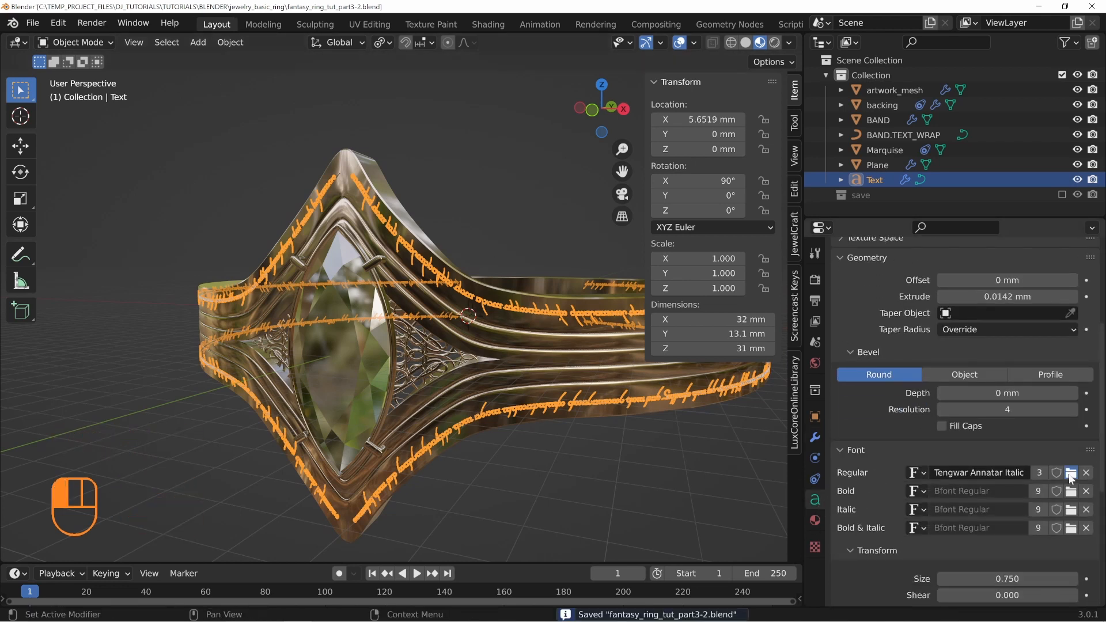
click(392, 114)
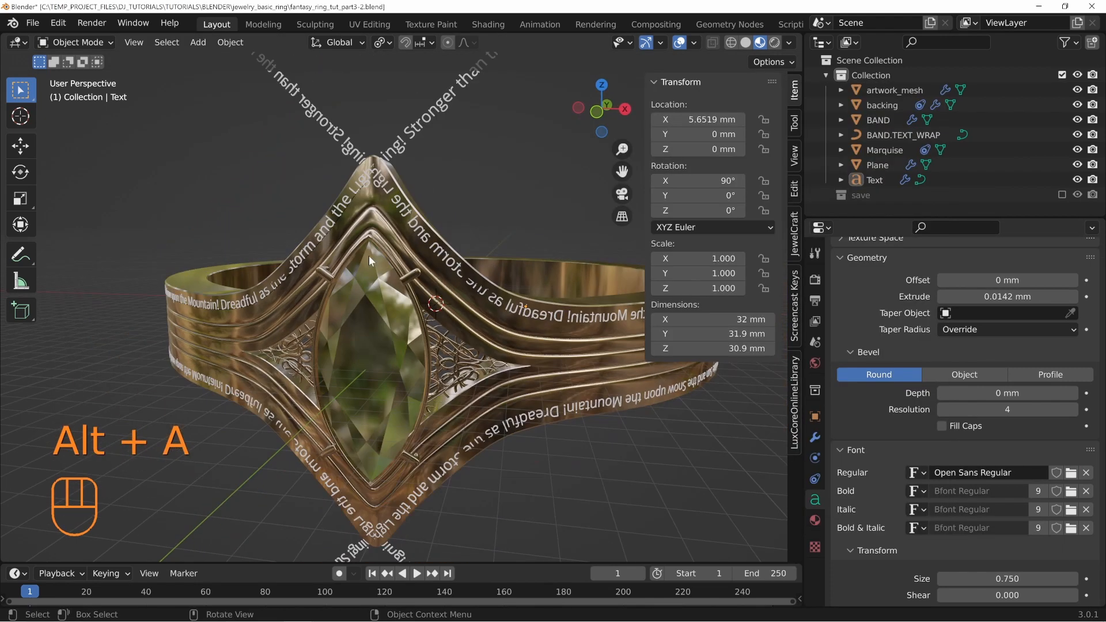
Select the BAND object and hide it so only the gem, filigree and text remain in view
middle_drag(368, 256, 389, 217)
middle_drag(509, 306, 484, 296)
click(416, 269)
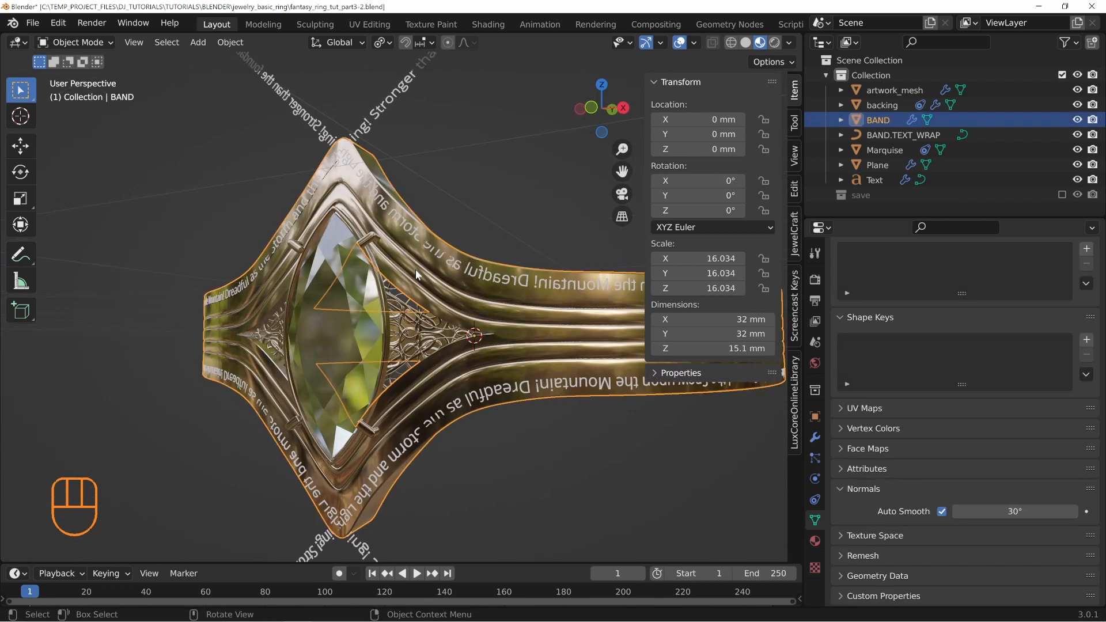
key(h)
key(alt+a)
middle_drag(416, 268, 416, 275)
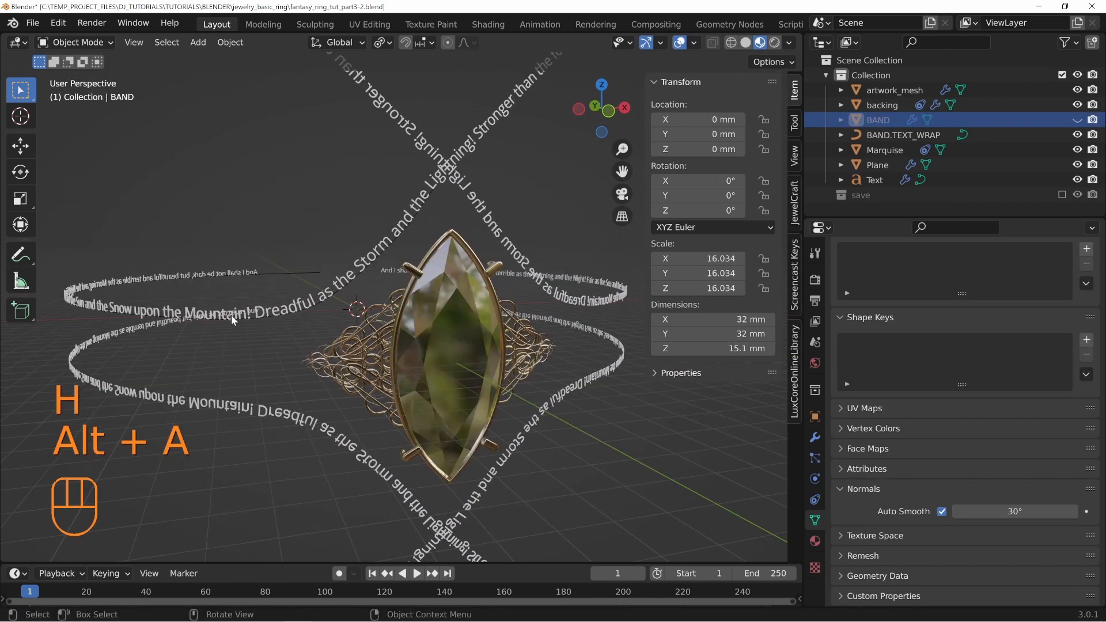
Examine the reading direction of the original and mirrored lettering from several angles around the gem
middle_drag(499, 264, 413, 249)
shift+middle_drag(544, 311, 483, 292)
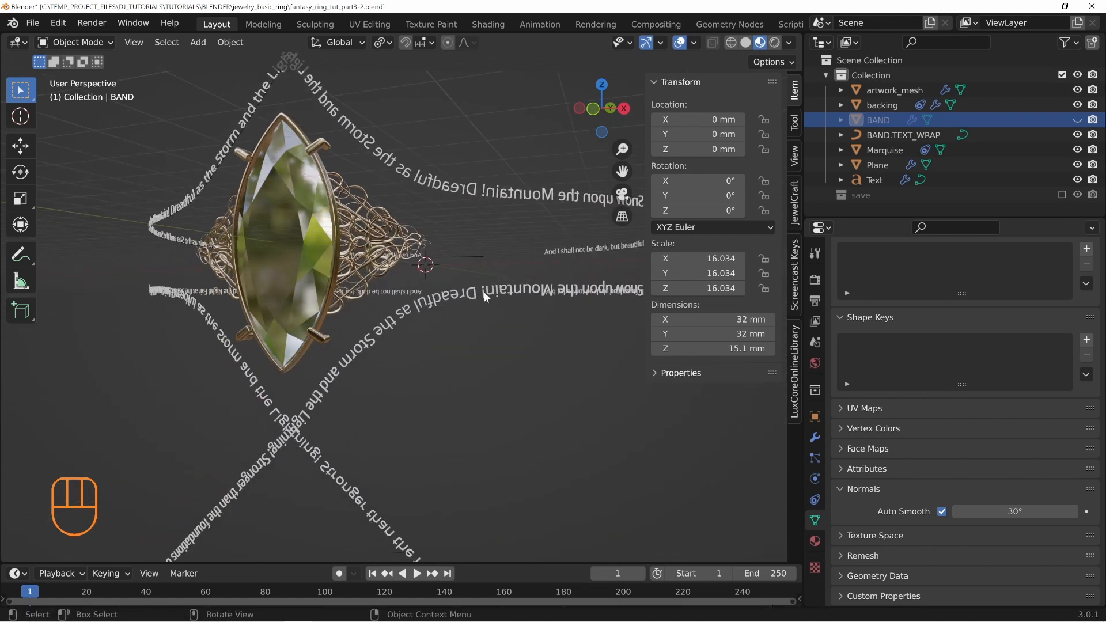
middle_drag(238, 445, 309, 407)
scroll(402, 471, down, 6)
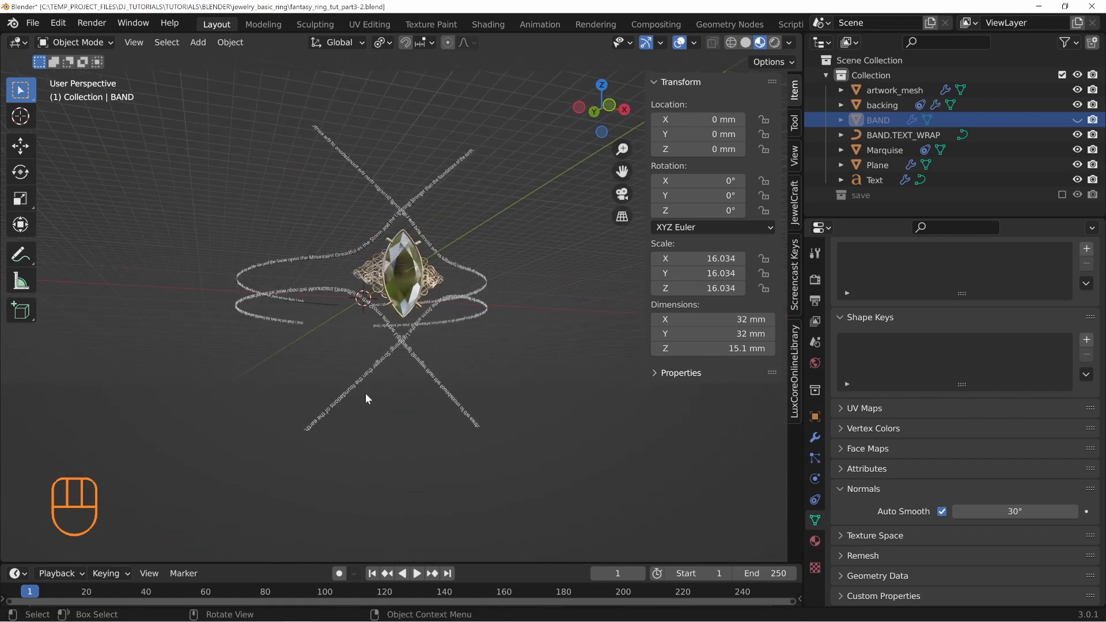
scroll(423, 323, up, 6)
middle_drag(378, 346, 459, 377)
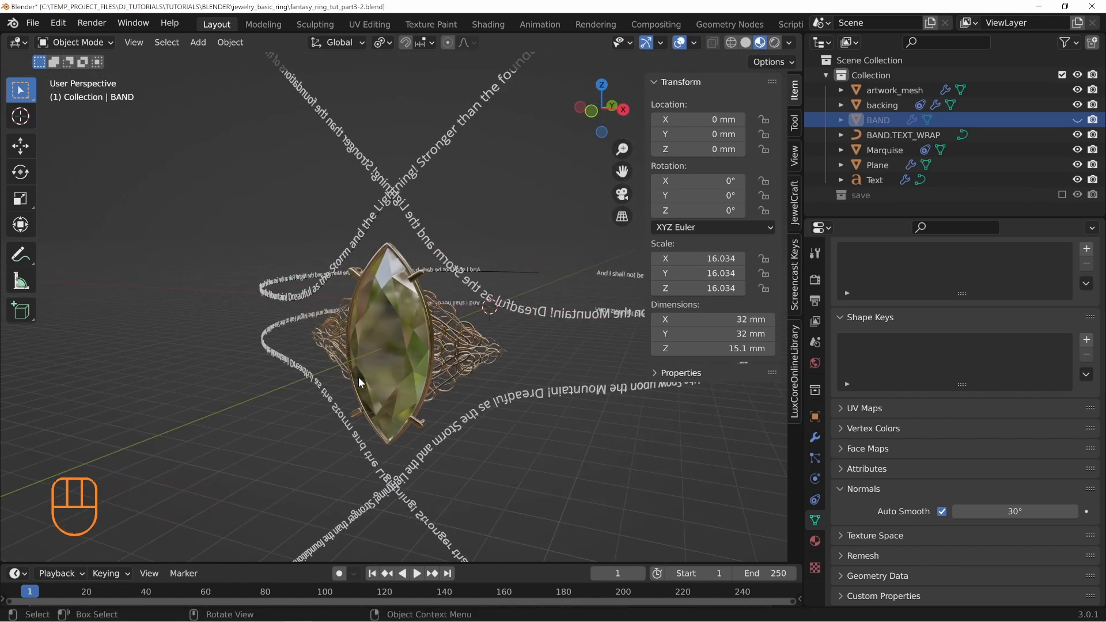
middle_drag(358, 377, 330, 388)
middle_drag(433, 341, 422, 274)
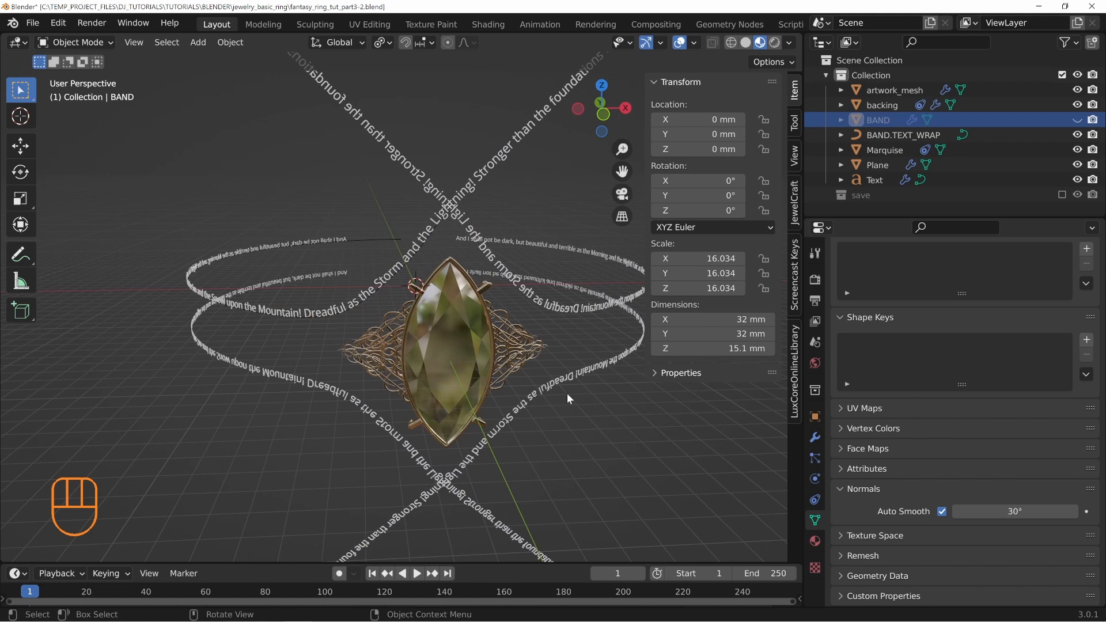
middle_drag(567, 394, 374, 242)
middle_drag(411, 340, 434, 361)
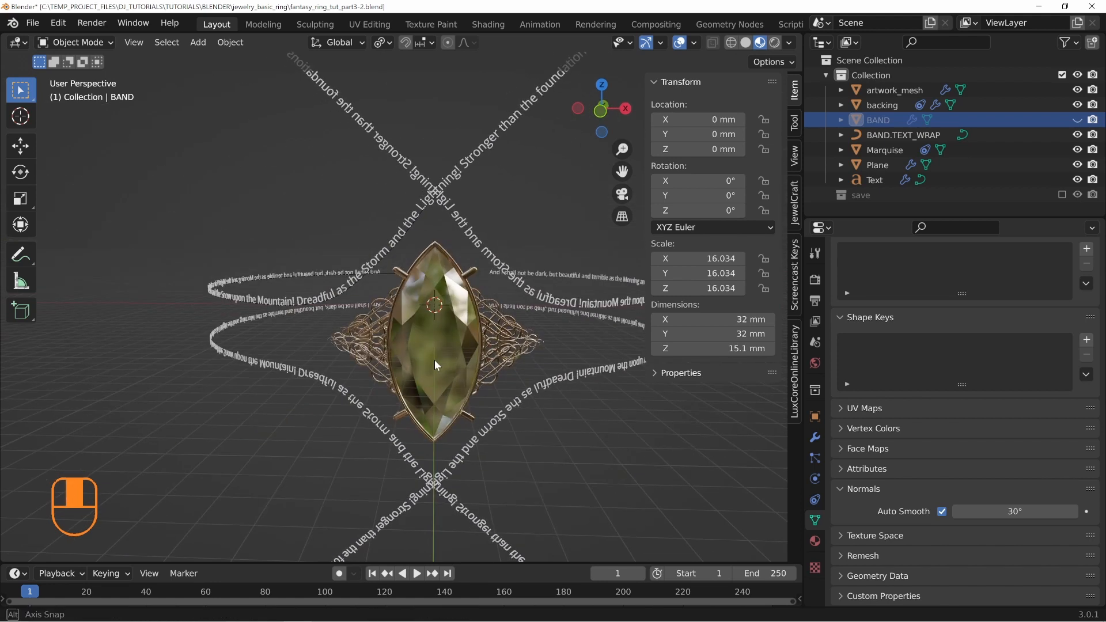
Try the Mirror modifier's Flip X and Z axis options on the Text object
click(414, 217)
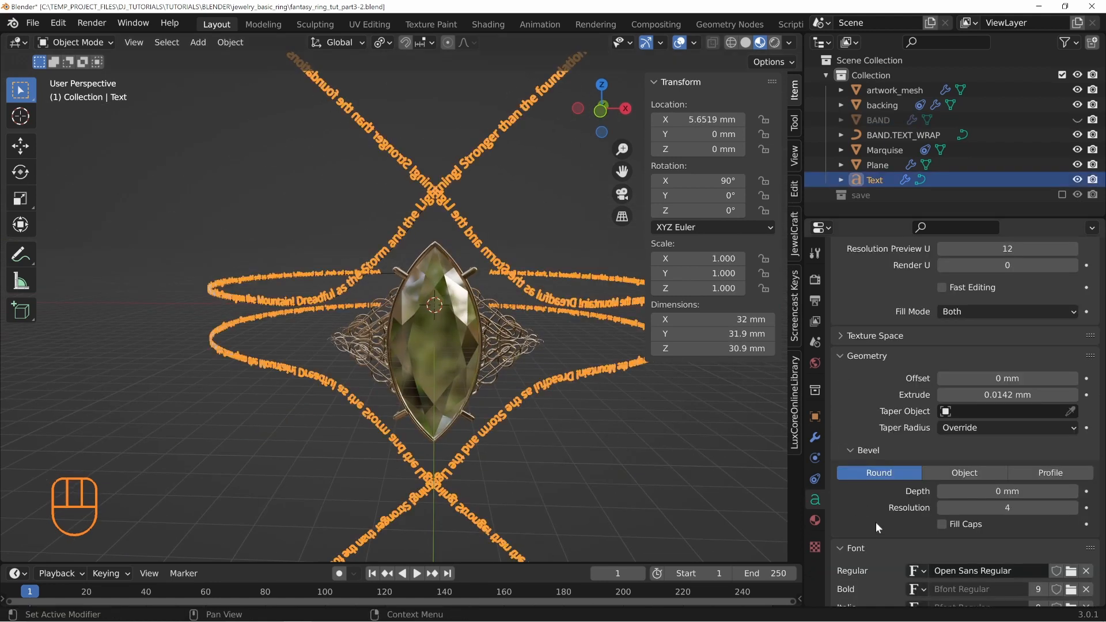
scroll(887, 501, down, 3)
scroll(885, 451, up, 3)
click(844, 309)
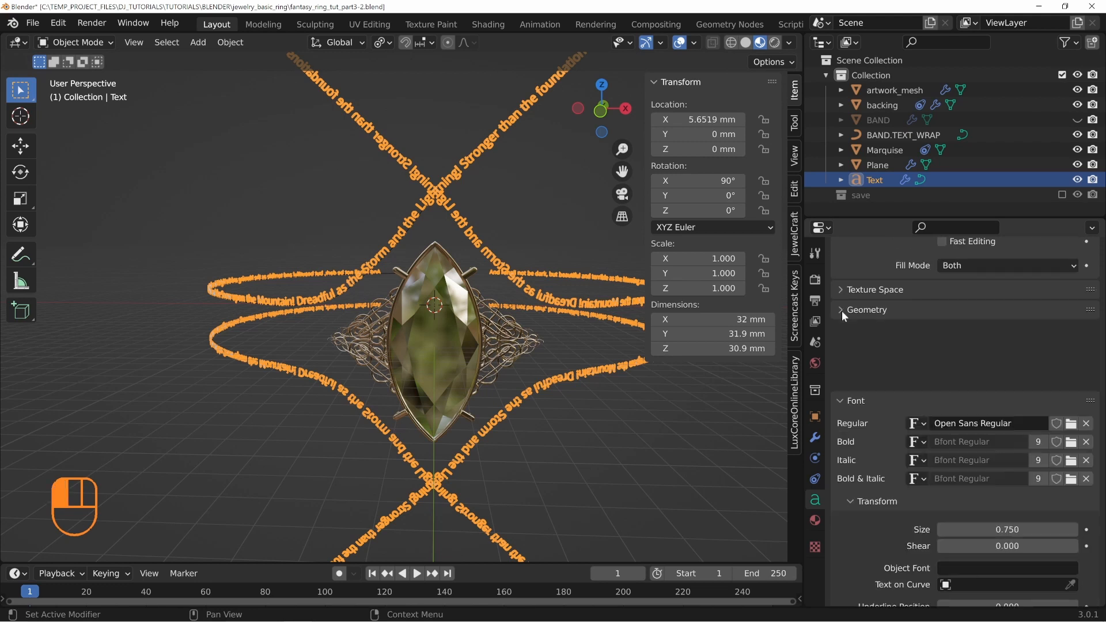
click(843, 327)
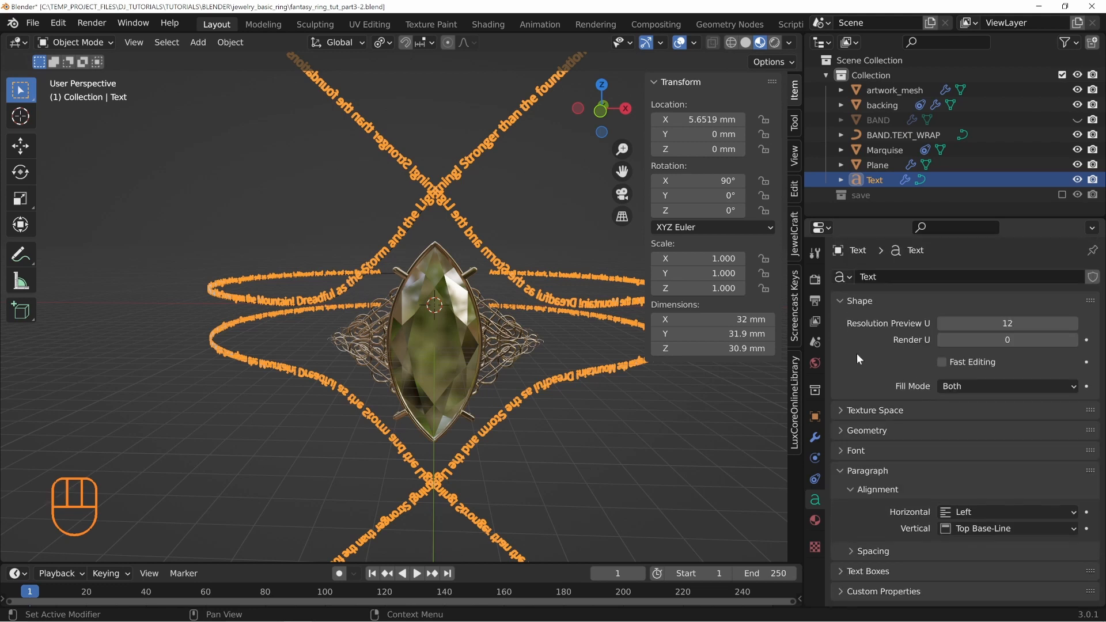
click(815, 437)
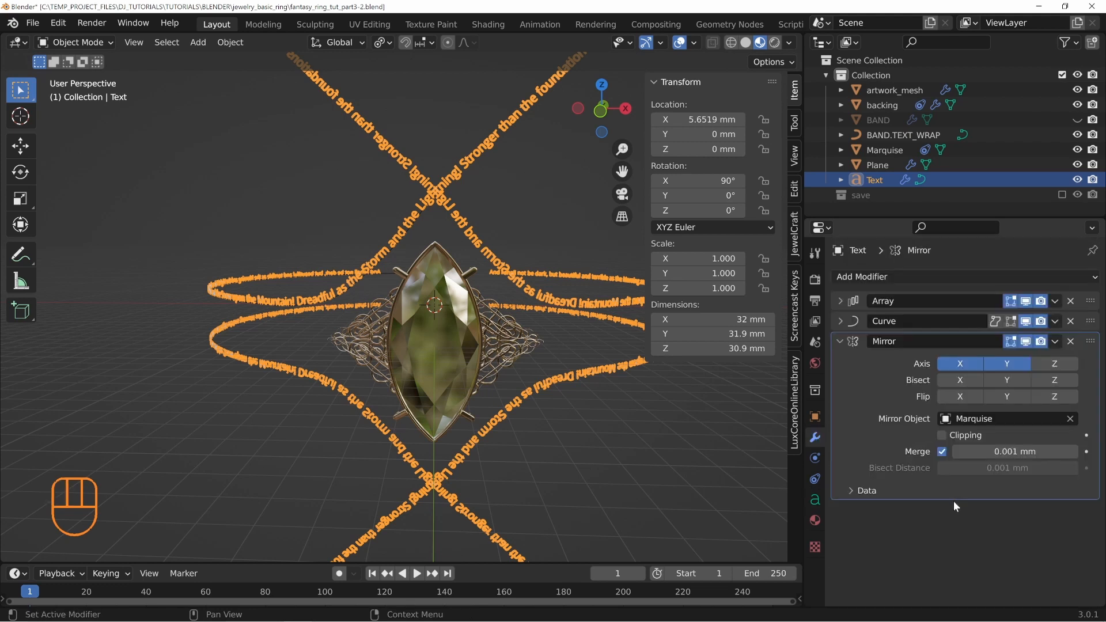
click(967, 398)
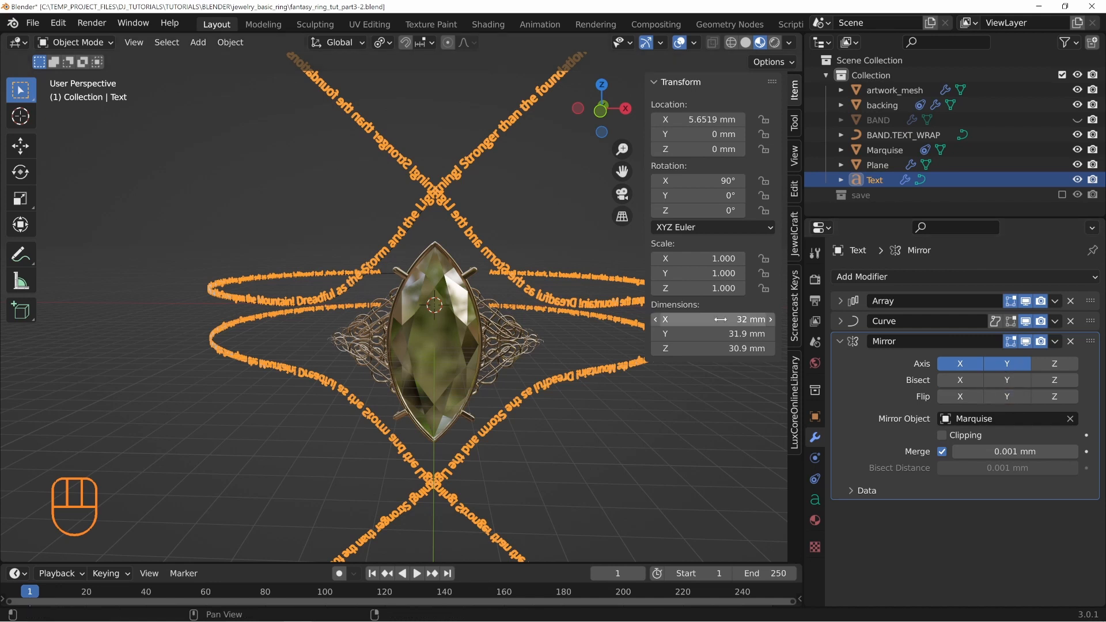
click(1063, 367)
click(1064, 368)
Examine how the lettering reads in each mirrored quarter around the gem, comparing the upper and lower strands
middle_drag(334, 259, 285, 260)
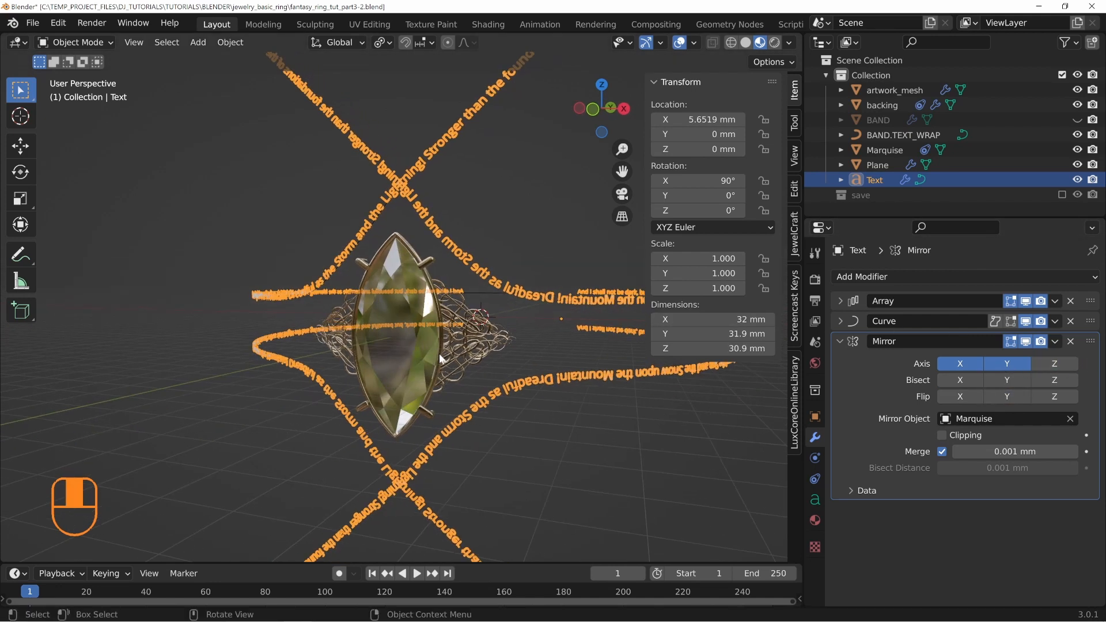
mouse_move(448, 147)
middle_down()
mouse_move(338, 320)
mouse_move(461, 160)
middle_up()
middle_drag(332, 290, 417, 191)
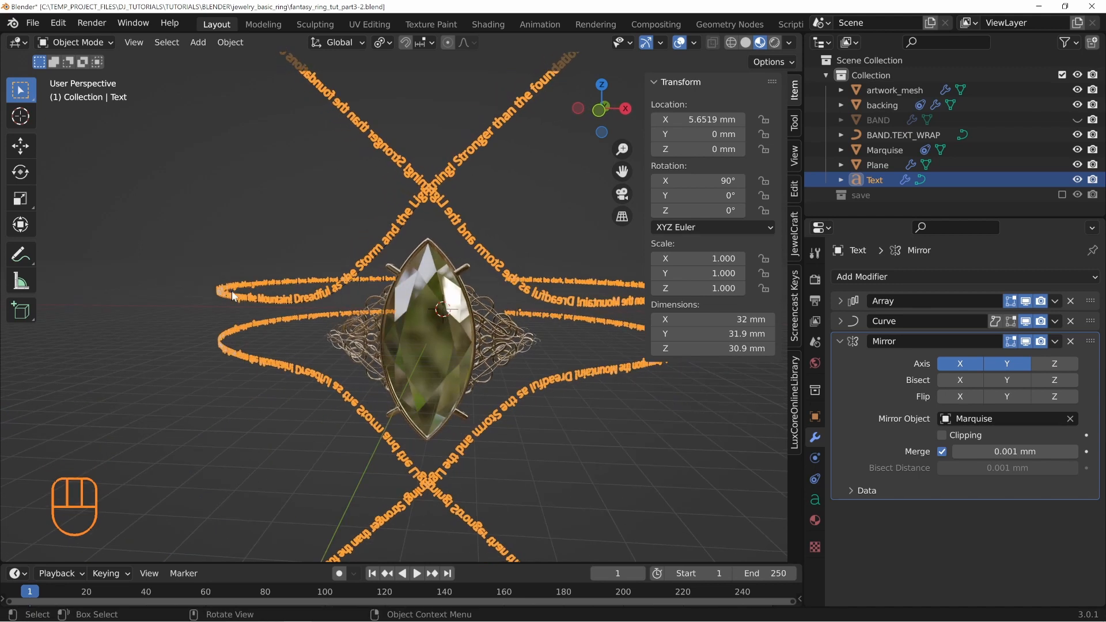
middle_drag(345, 274, 433, 189)
middle_drag(356, 282, 401, 268)
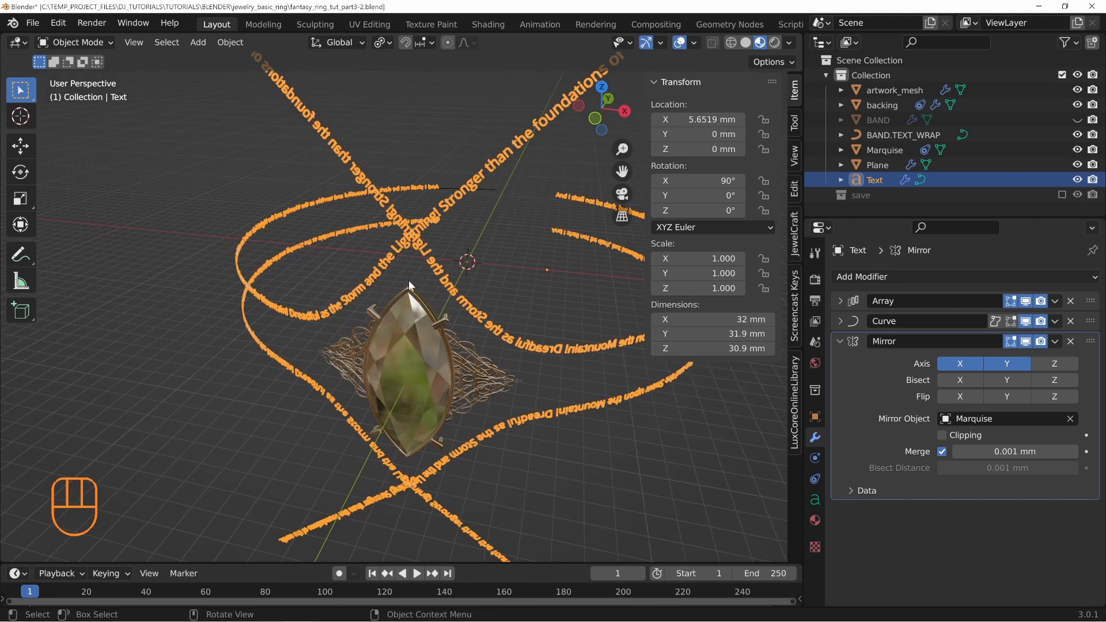
middle_drag(261, 220, 472, 160)
middle_drag(462, 297, 376, 224)
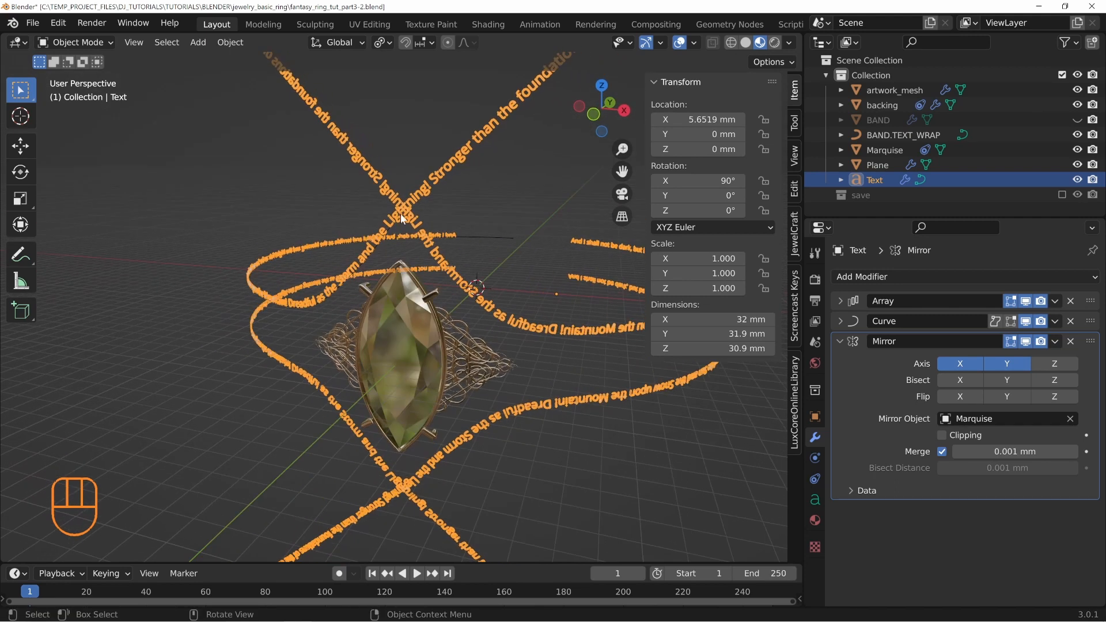
middle_drag(495, 297, 496, 311)
middle_drag(282, 348, 405, 274)
scroll(423, 277, up, 2)
middle_drag(452, 305, 474, 307)
middle_drag(429, 200, 478, 249)
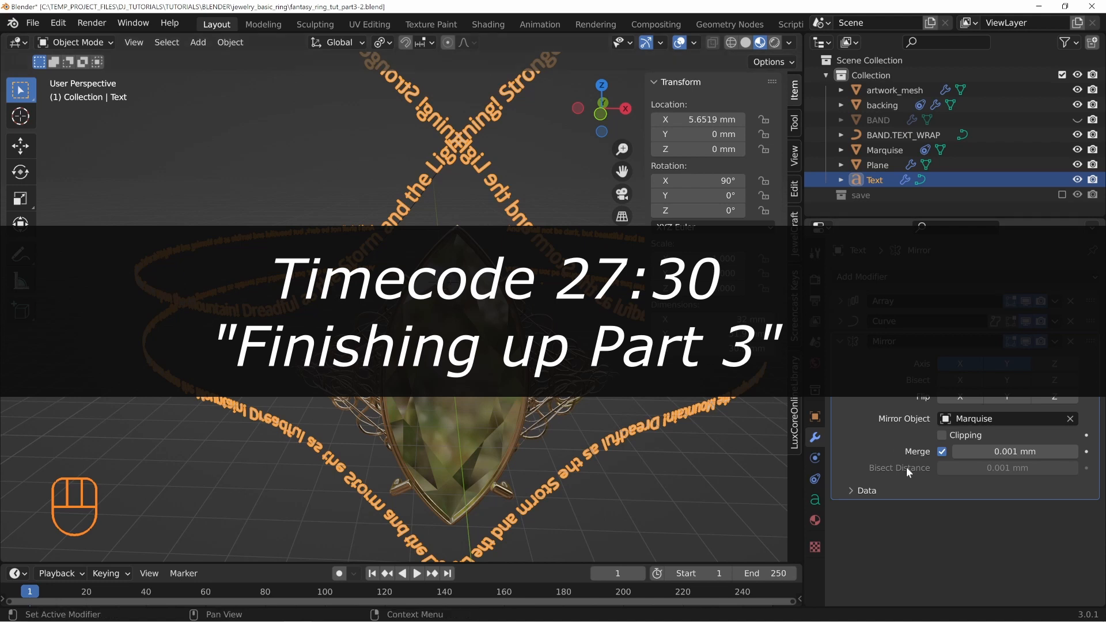
Undo the mirror option tests, the hiding of BAND and the font change to restore the elvish lettering
key(ctrl+z)
key(ctrl+z)
key(ctrl+z)
key(ctrl+z)
key(ctrl+z)
key(ctrl+z)
key(ctrl+z)
key(ctrl+z)
key(ctrl+z)
key(ctrl+z)
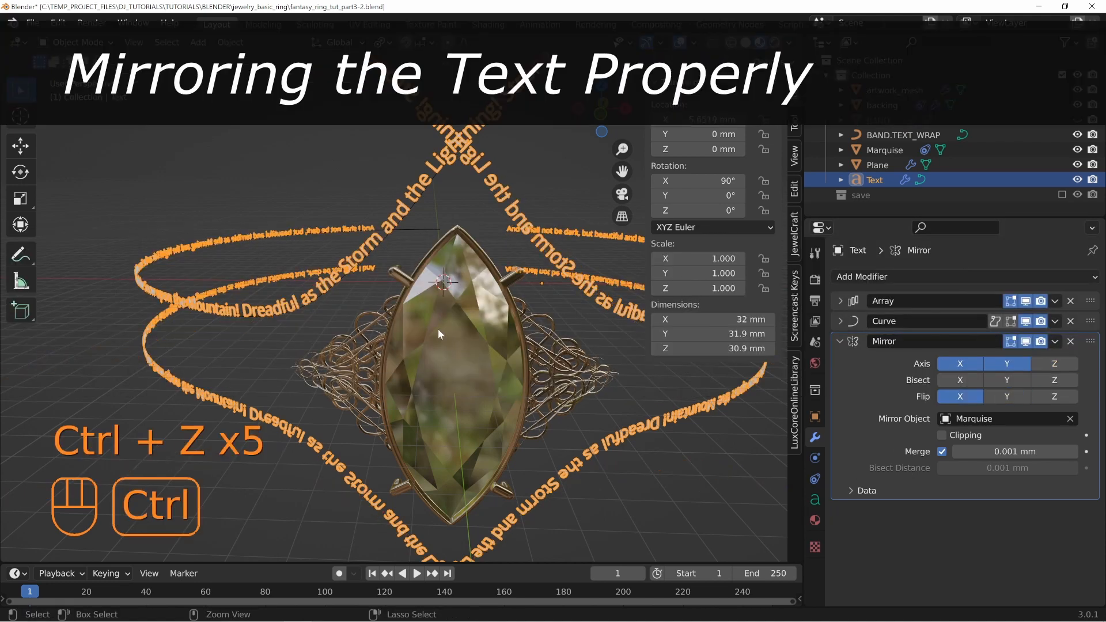
key(ctrl+z)
key(ctrl+z)
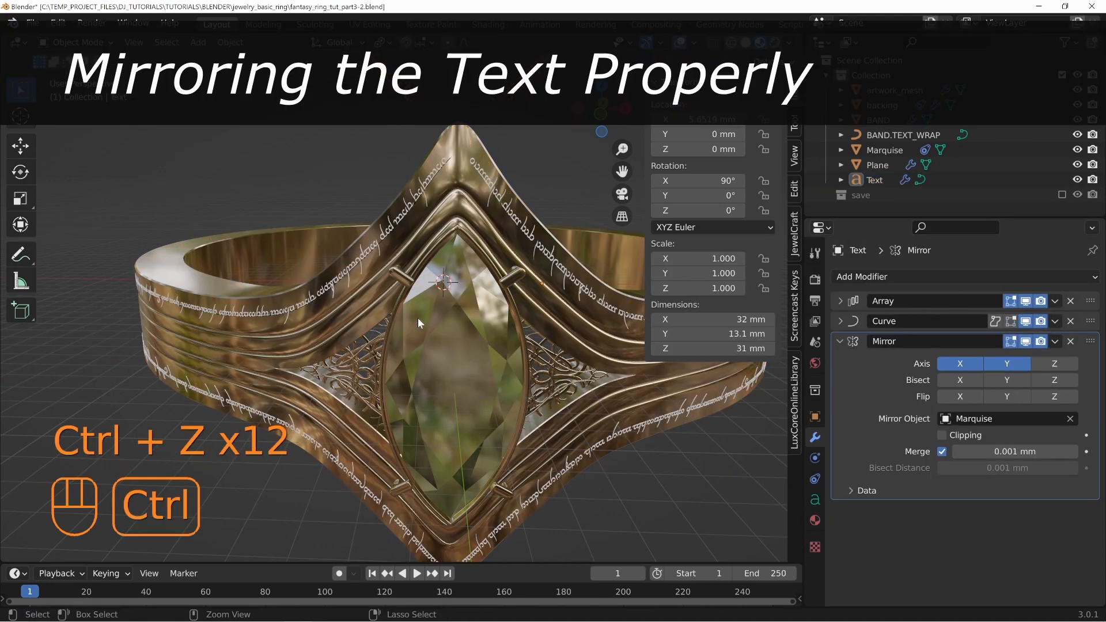
Remove the Mirror modifier from the Text object, keeping its Array and Curve modifiers
middle_drag(417, 318, 495, 372)
key(alt+a)
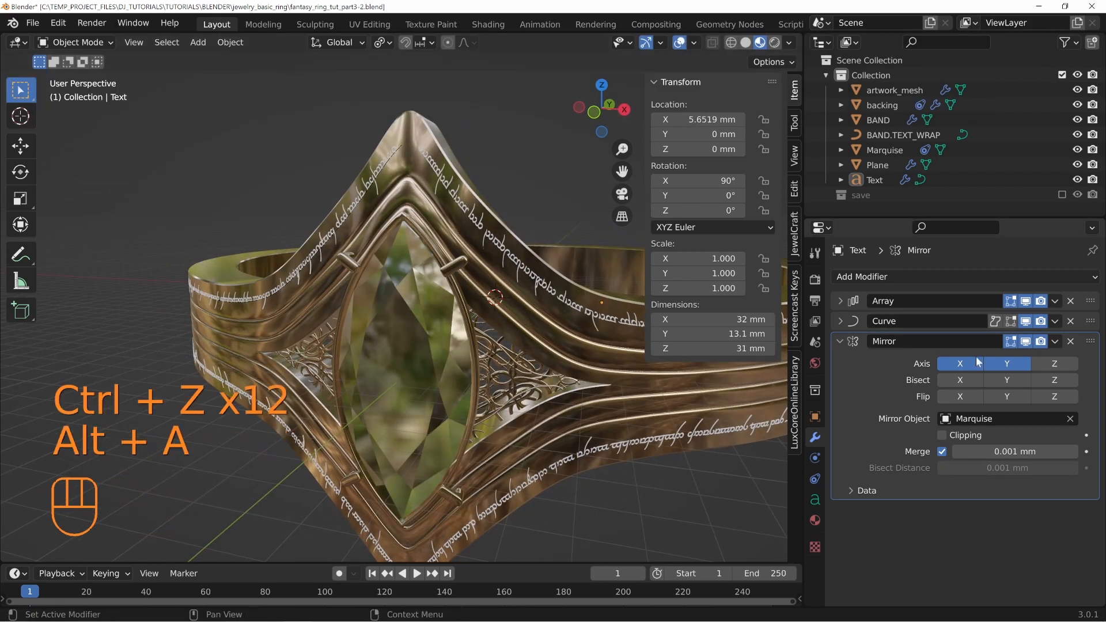
click(1070, 340)
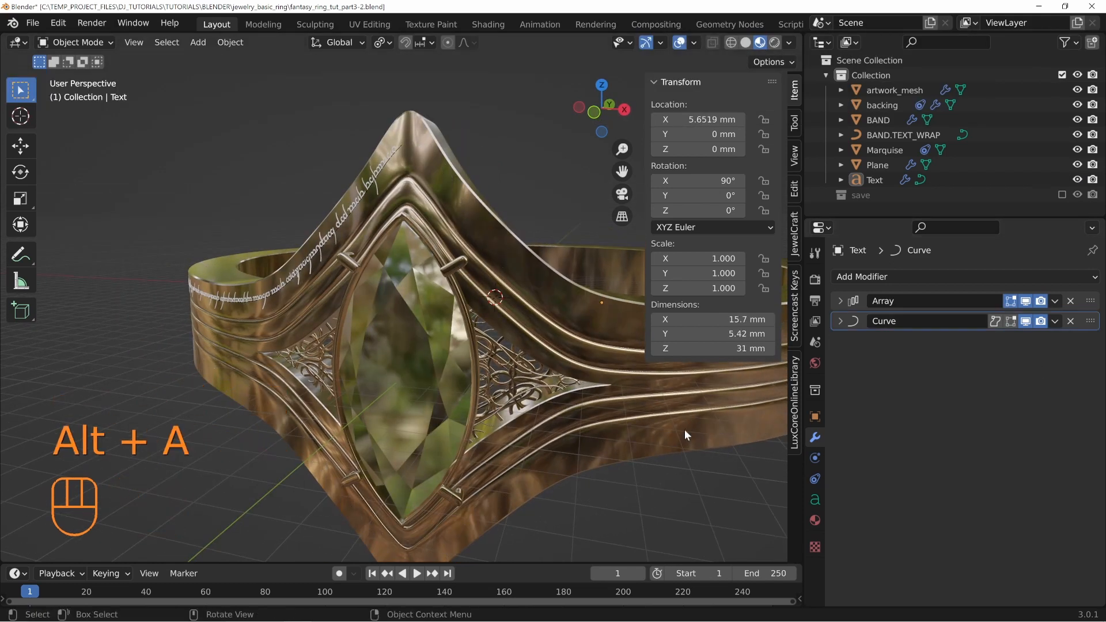
Move the Text object and the BAND.TEXT_WRAP curve into a new collection named text_creation
click(361, 192)
shift+click(396, 149)
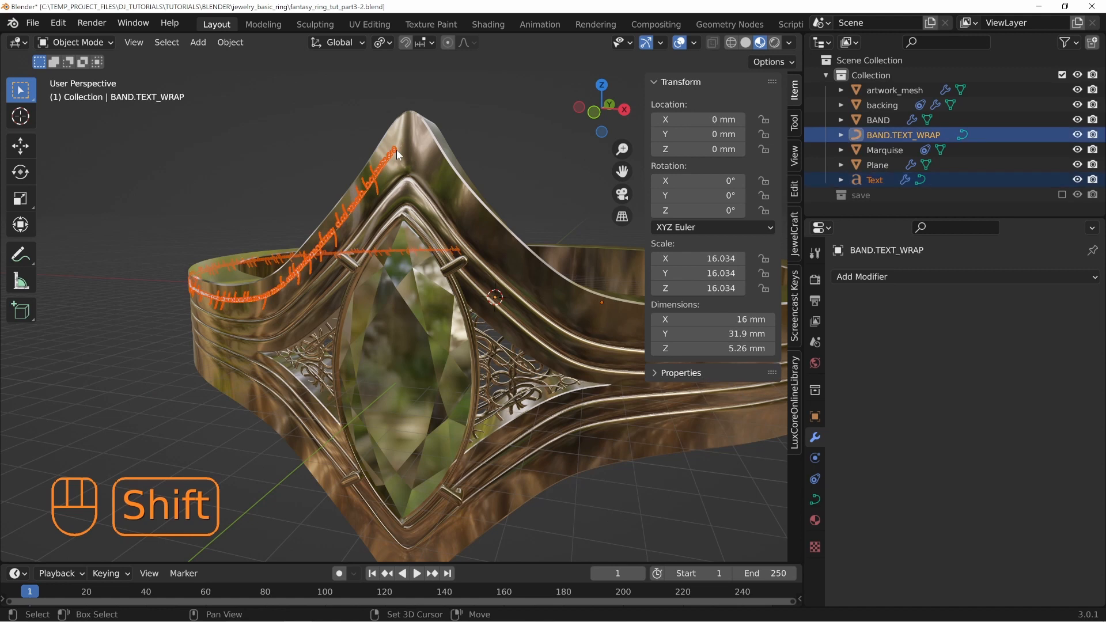
key(m)
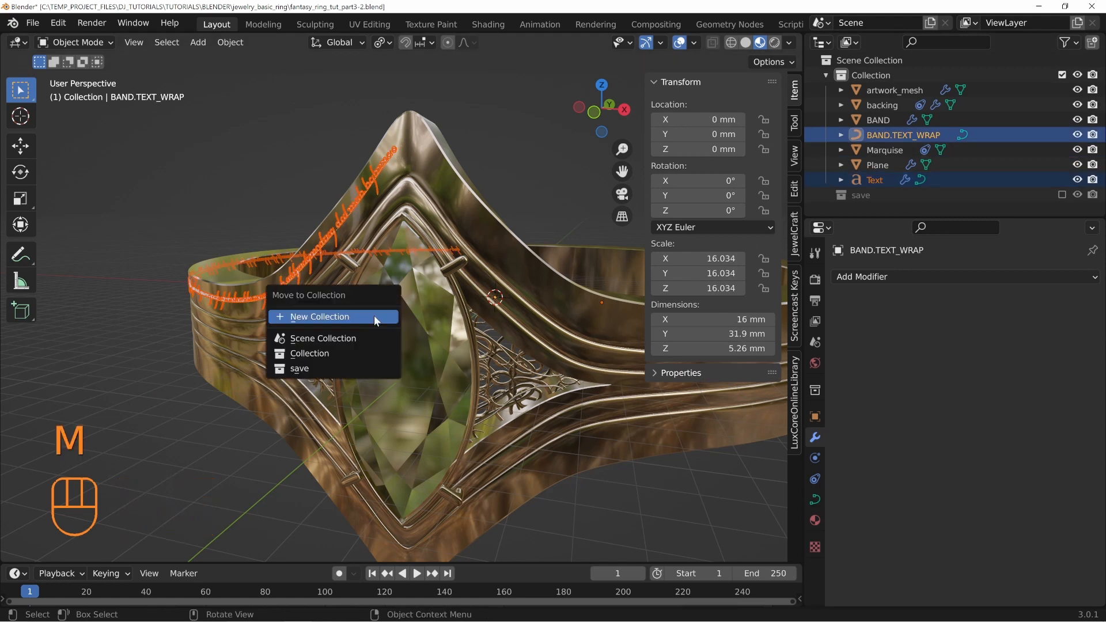
click(321, 317)
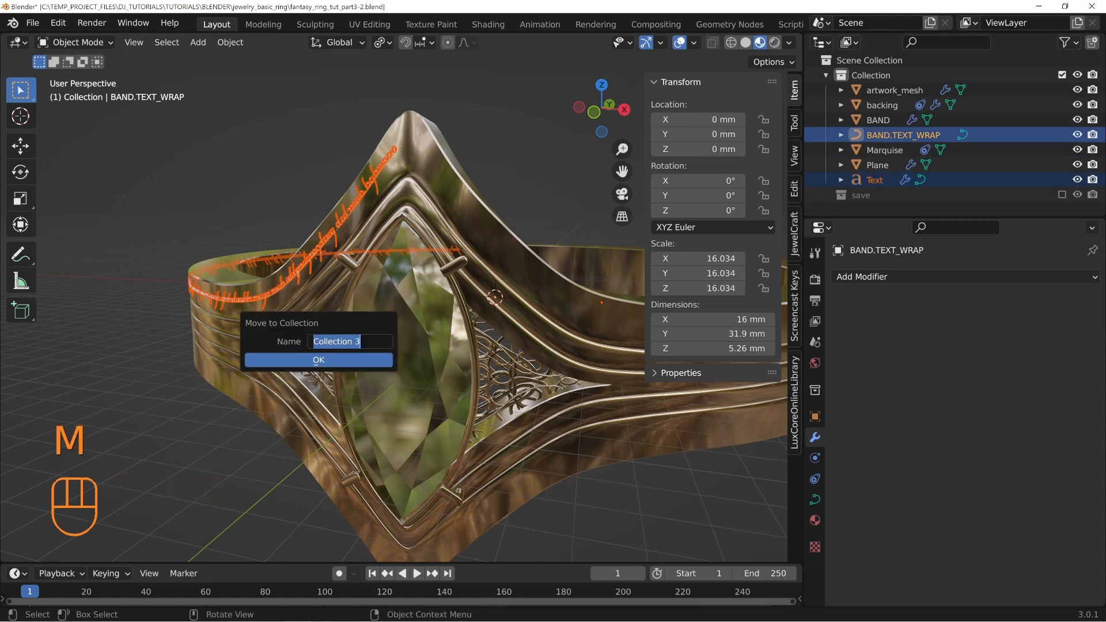
text(text_crea)
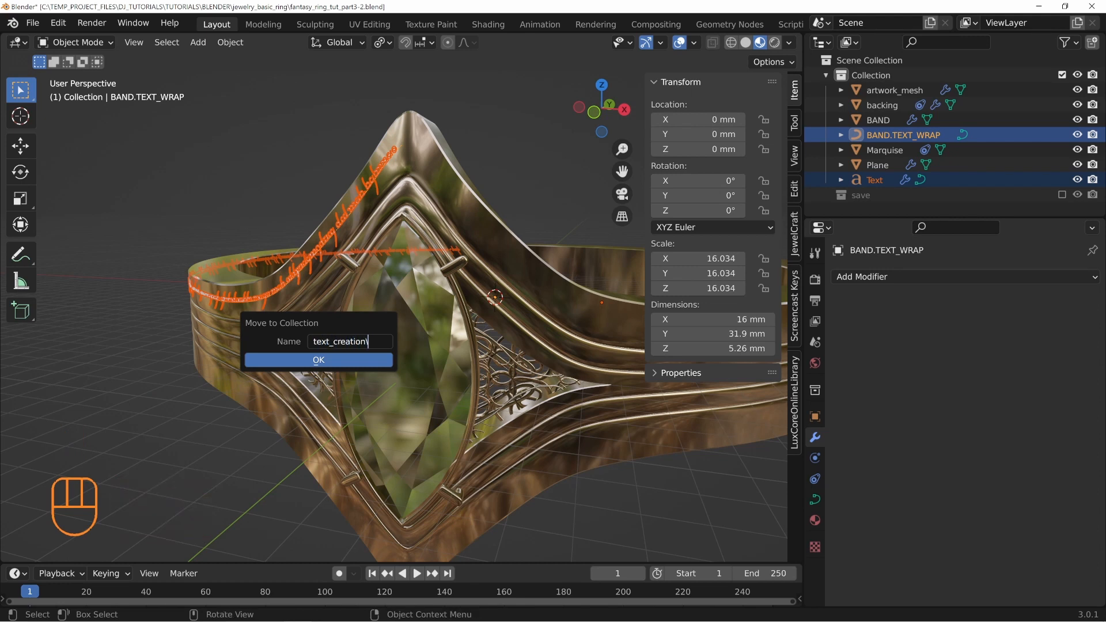
click(362, 358)
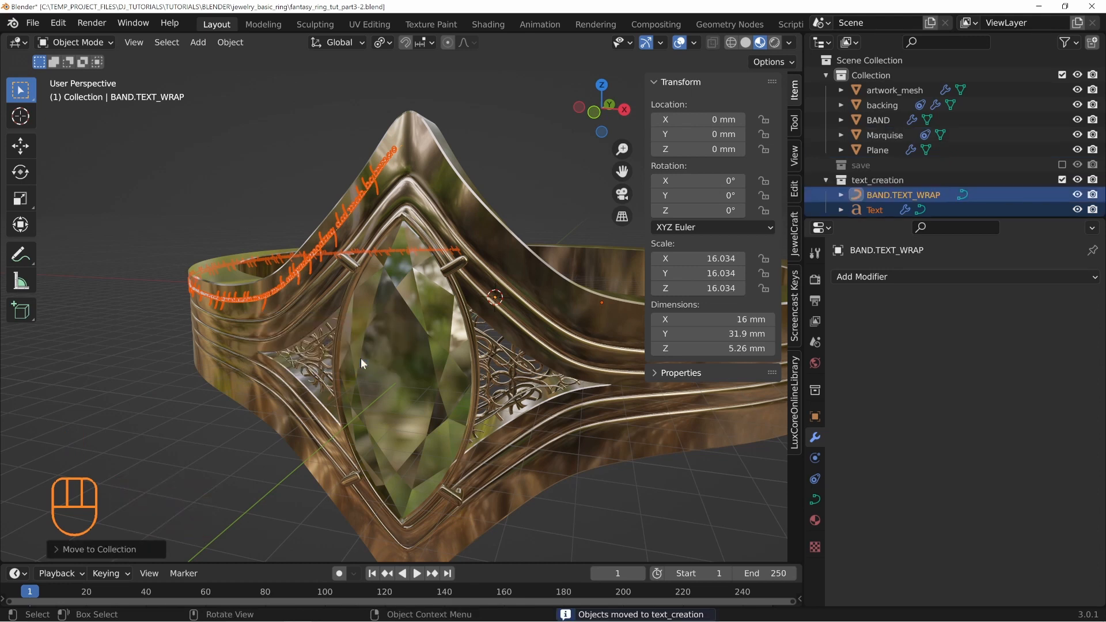
key(alt+a)
Examine the unmirrored lettering and the blank band edges on the other sides of the gem
middle_drag(634, 269, 378, 184)
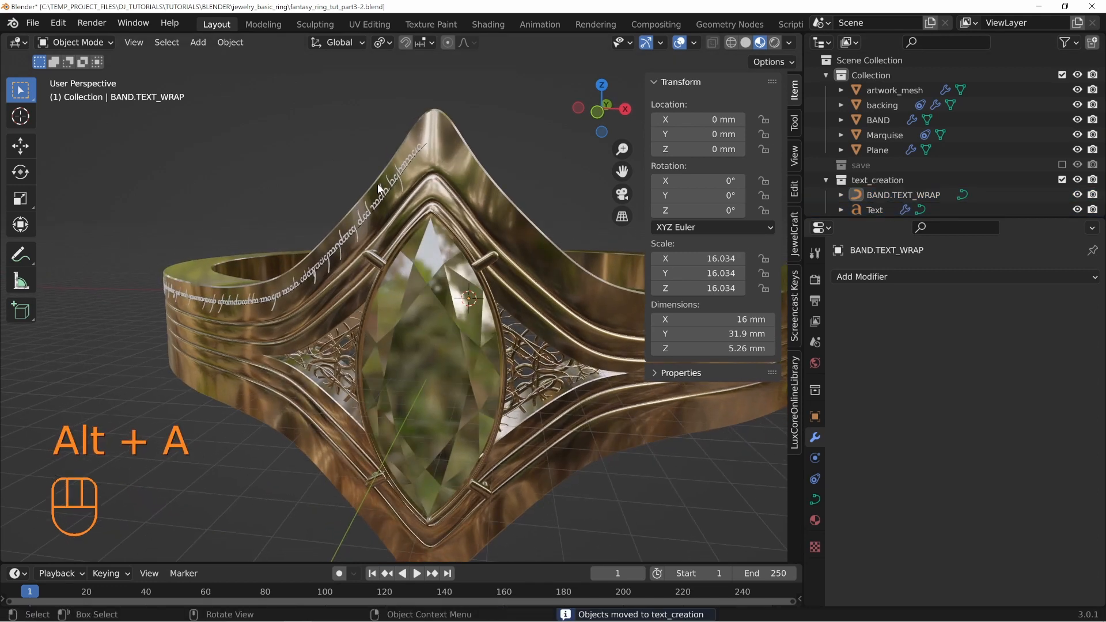
click(402, 169)
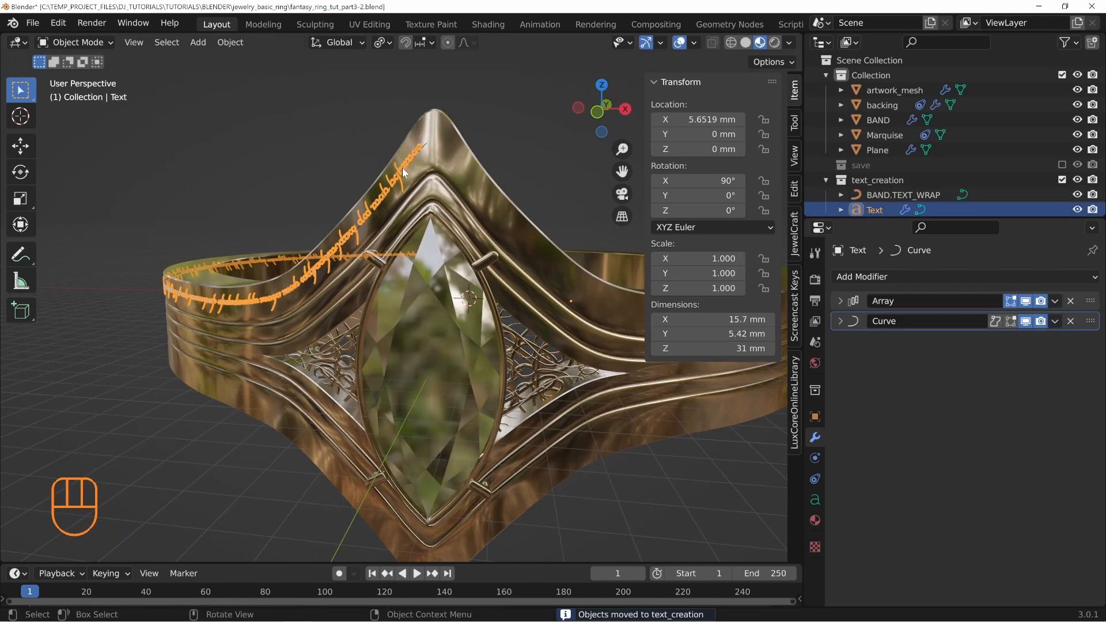
shift+middle_drag(435, 167, 401, 202)
key(alt+a)
middle_drag(444, 253, 458, 242)
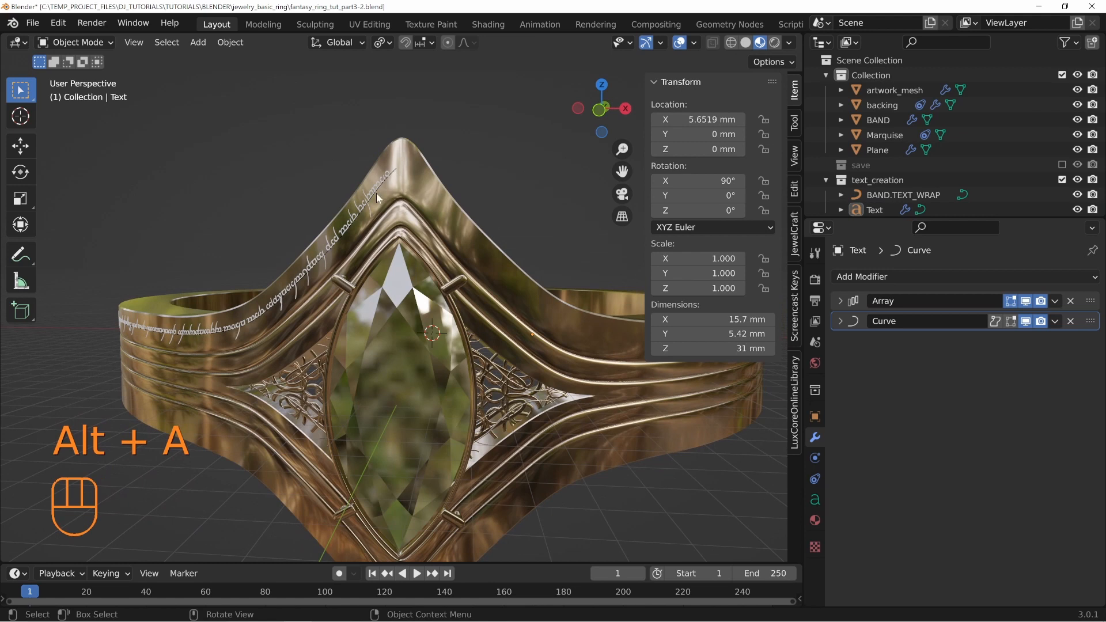
middle_drag(594, 407, 419, 385)
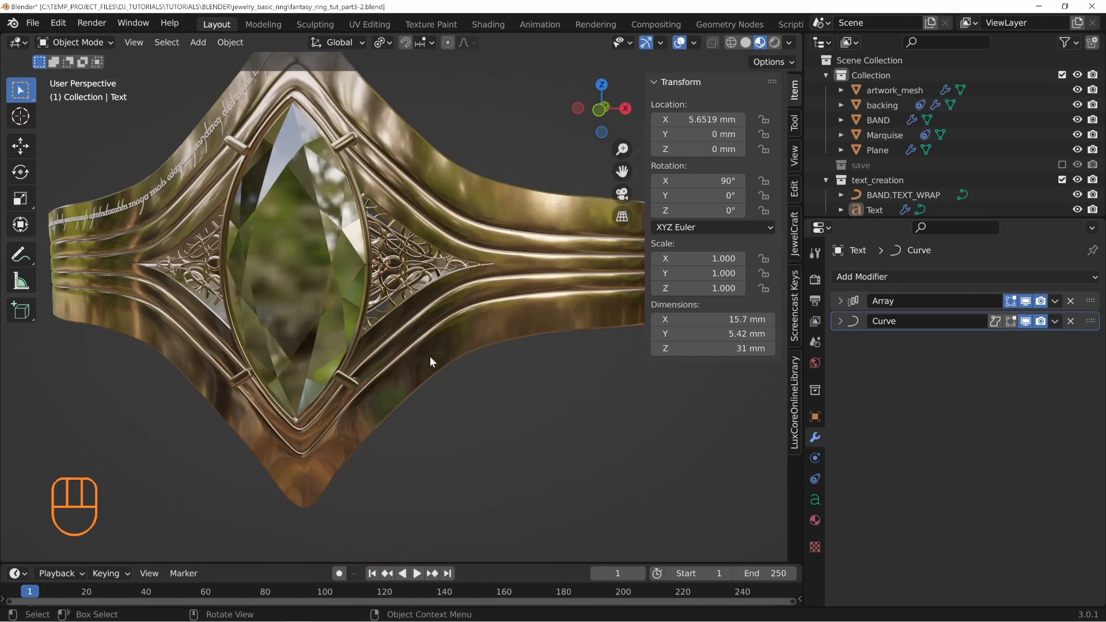
middle_drag(410, 378, 446, 141)
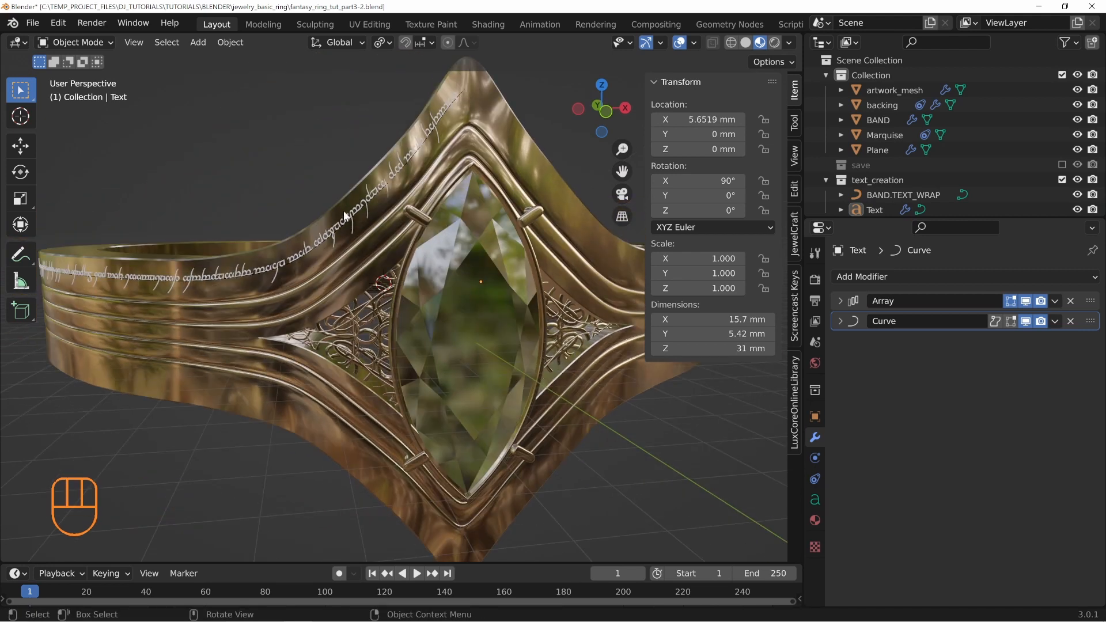
shift+middle_drag(182, 287, 398, 288)
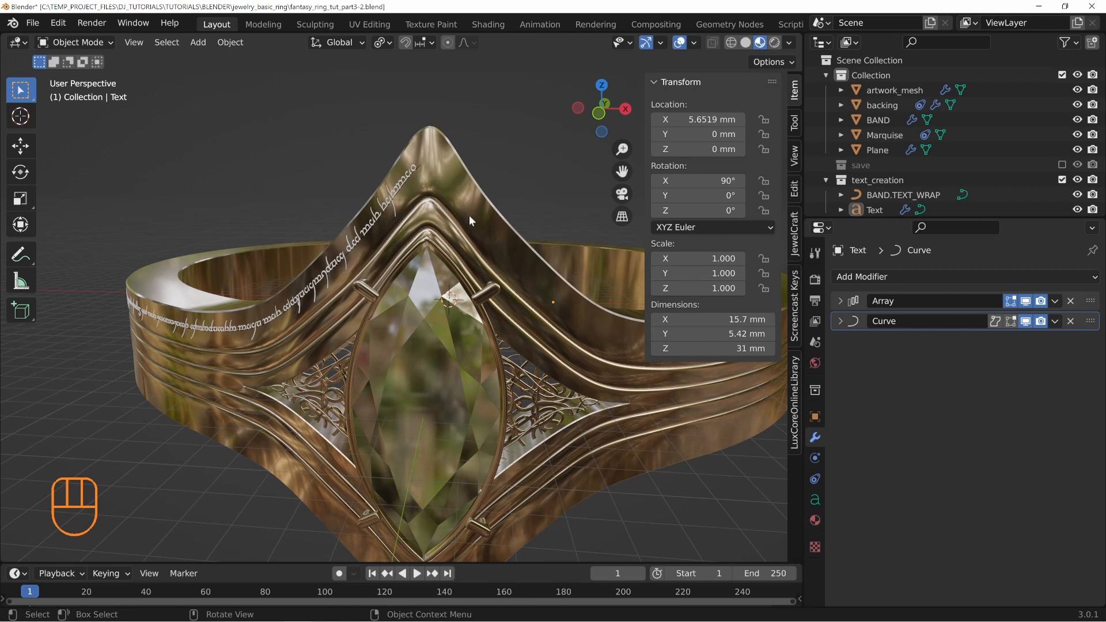
shift+middle_drag(553, 468, 347, 272)
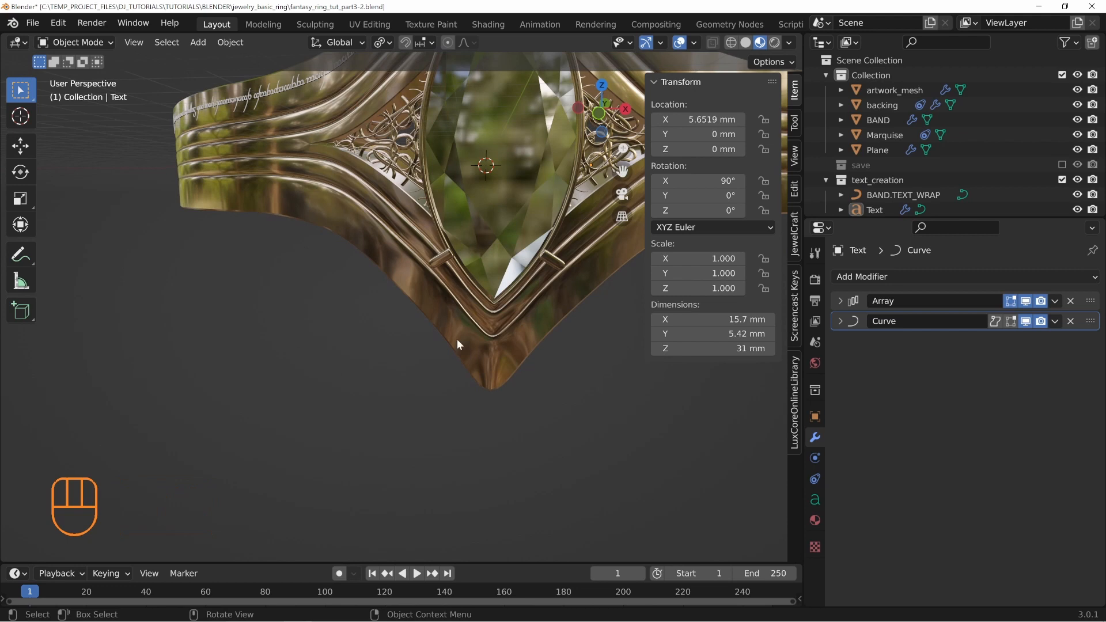
shift+middle_drag(580, 262, 228, 301)
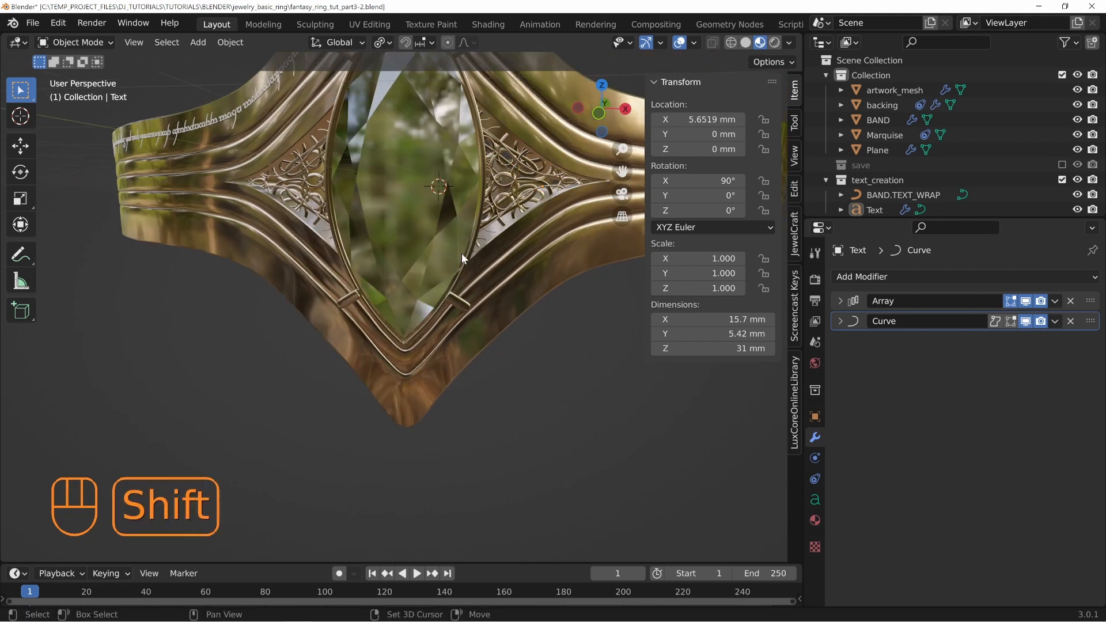
shift+middle_drag(461, 254, 347, 123)
middle_drag(187, 275, 202, 271)
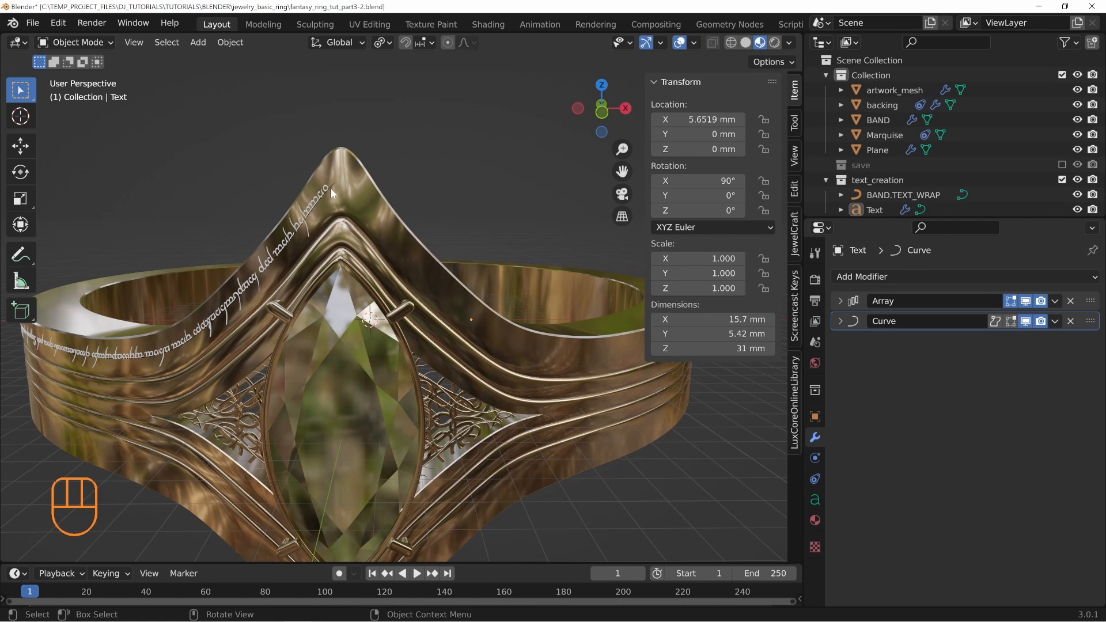
Select the BAND.TEXT_WRAP curve and exclude the main Collection so only the text_creation objects stay in view
click(330, 185)
click(331, 186)
shift+middle_drag(331, 185, 357, 190)
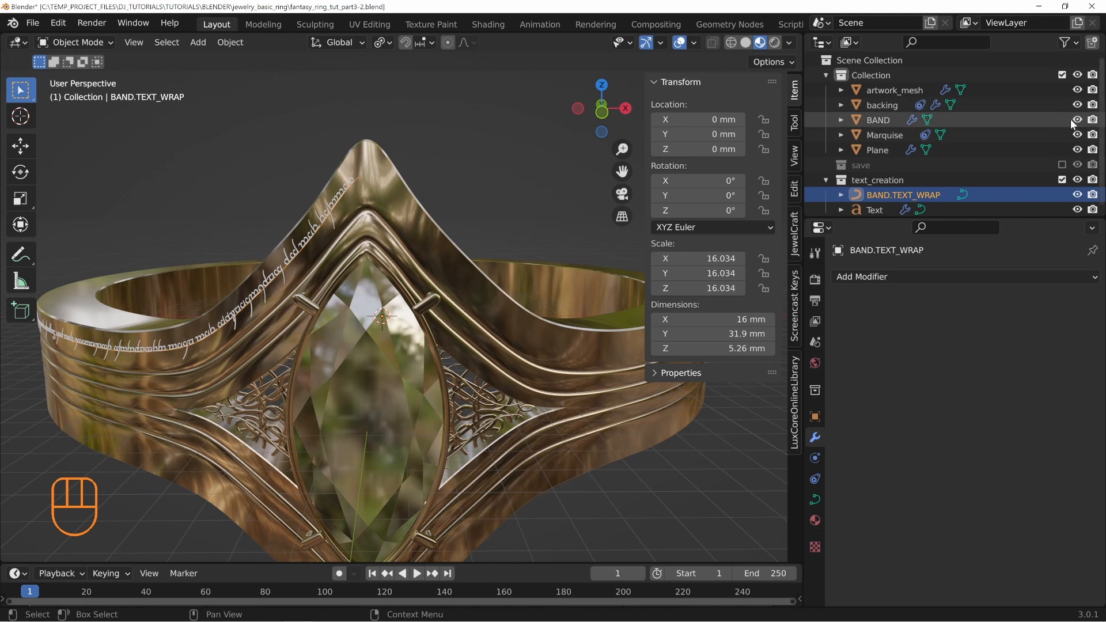
click(1077, 119)
click(1062, 75)
middle_drag(495, 207, 413, 164)
middle_drag(370, 212, 413, 192)
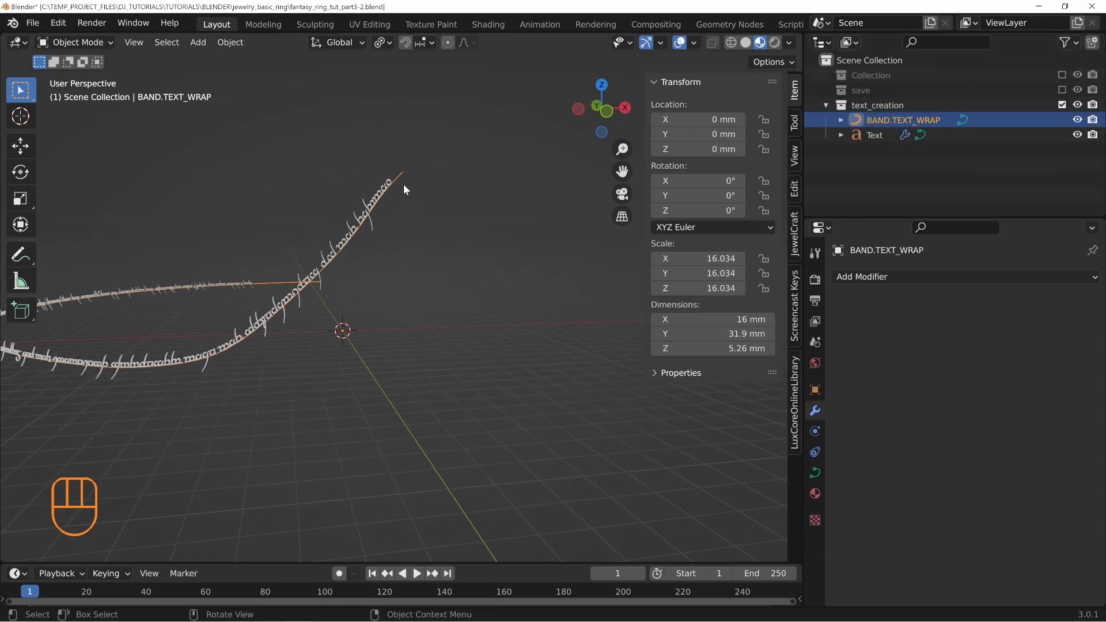
Duplicate the BAND.TEXT_WRAP curve in place and snap the 3D cursor to the world origin
key(shift+d)
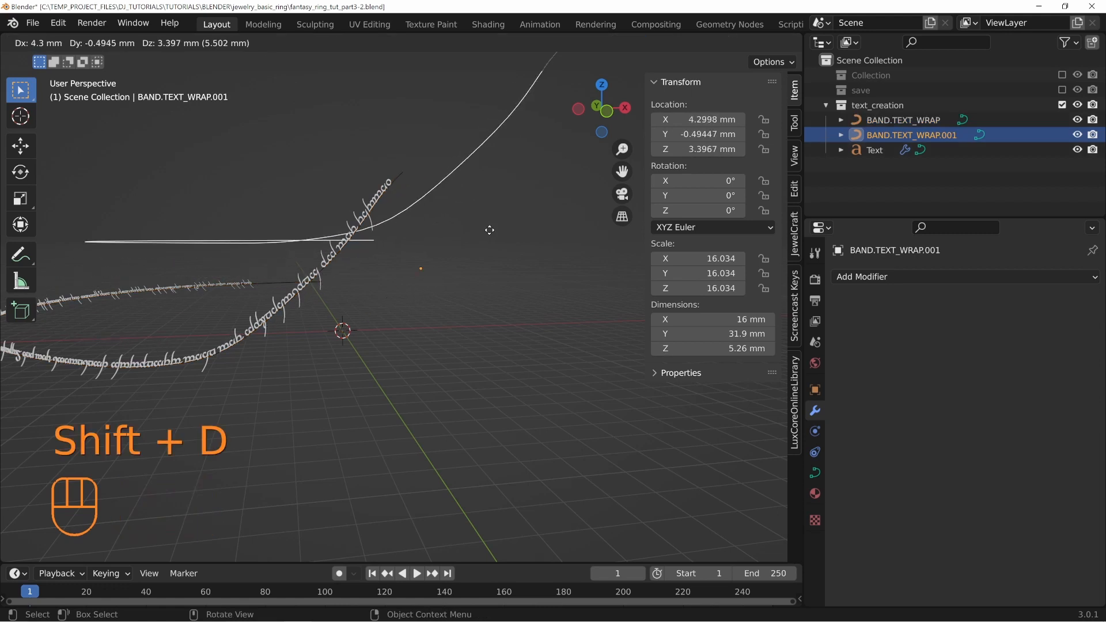
right_click(489, 230)
middle_drag(510, 257, 396, 300)
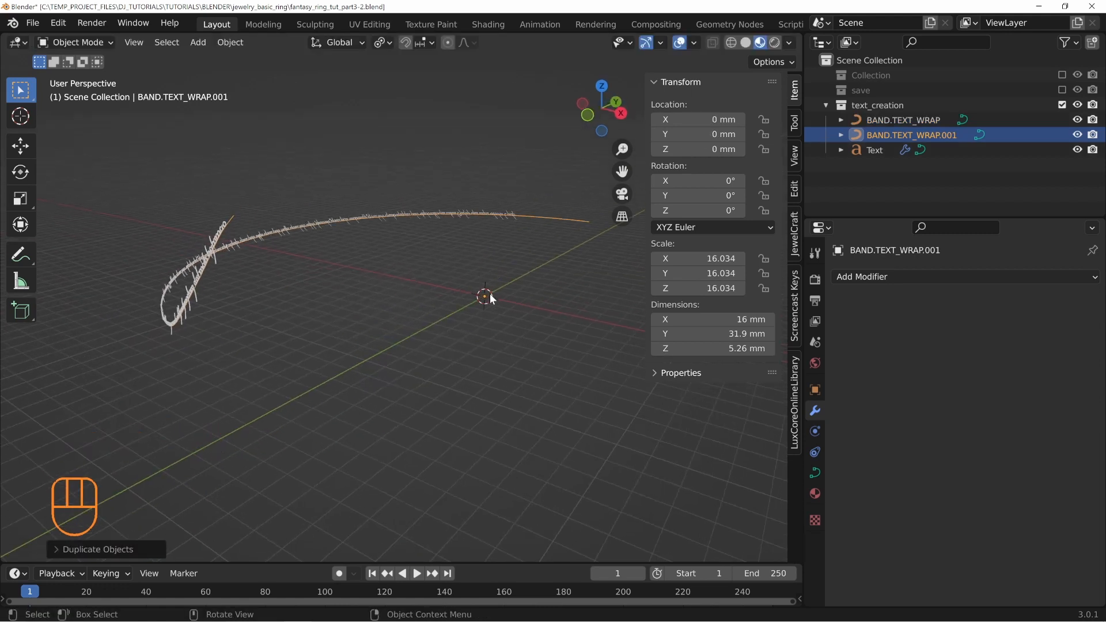
key(shift+s)
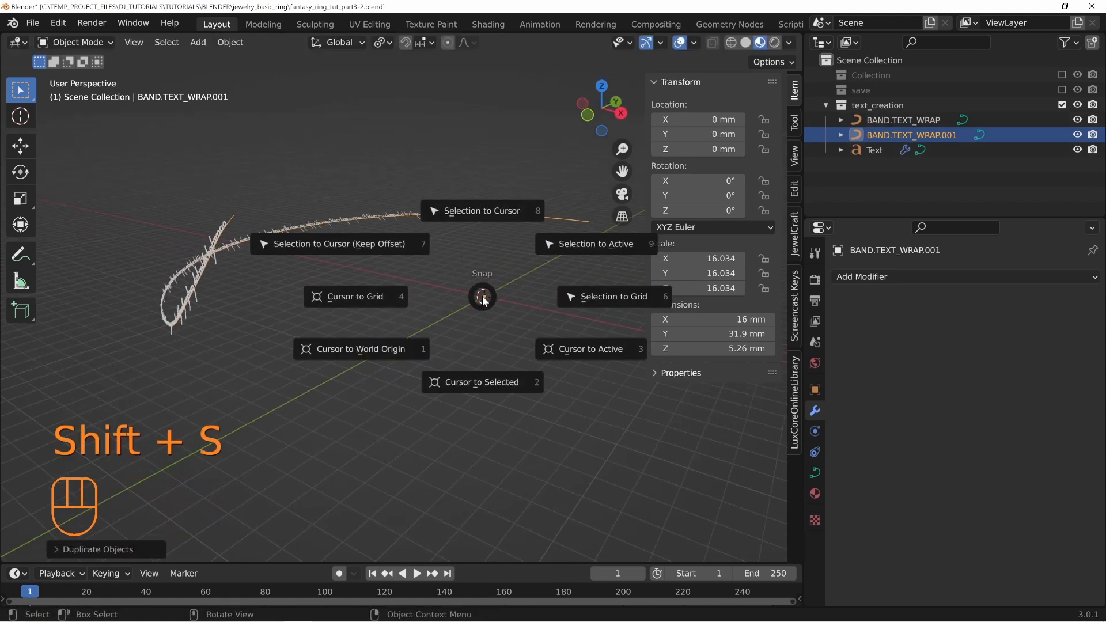
click(363, 350)
Mirror the duplicated text wrap curve to the opposite side of the band by scaling it -1 along the X axis
middle_drag(350, 334, 404, 296)
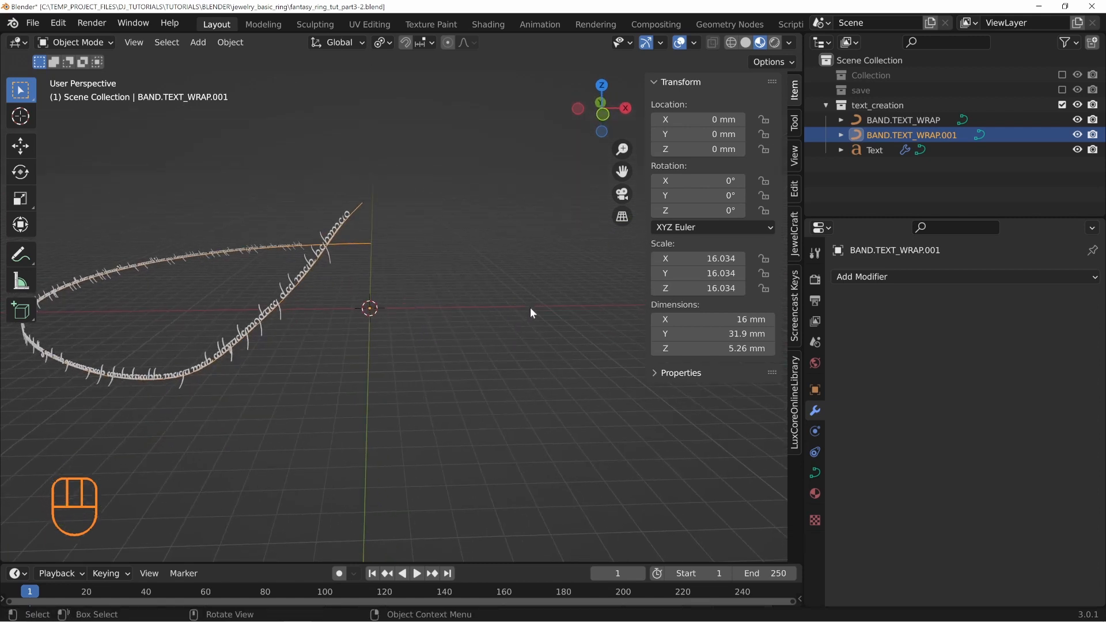
key(s)
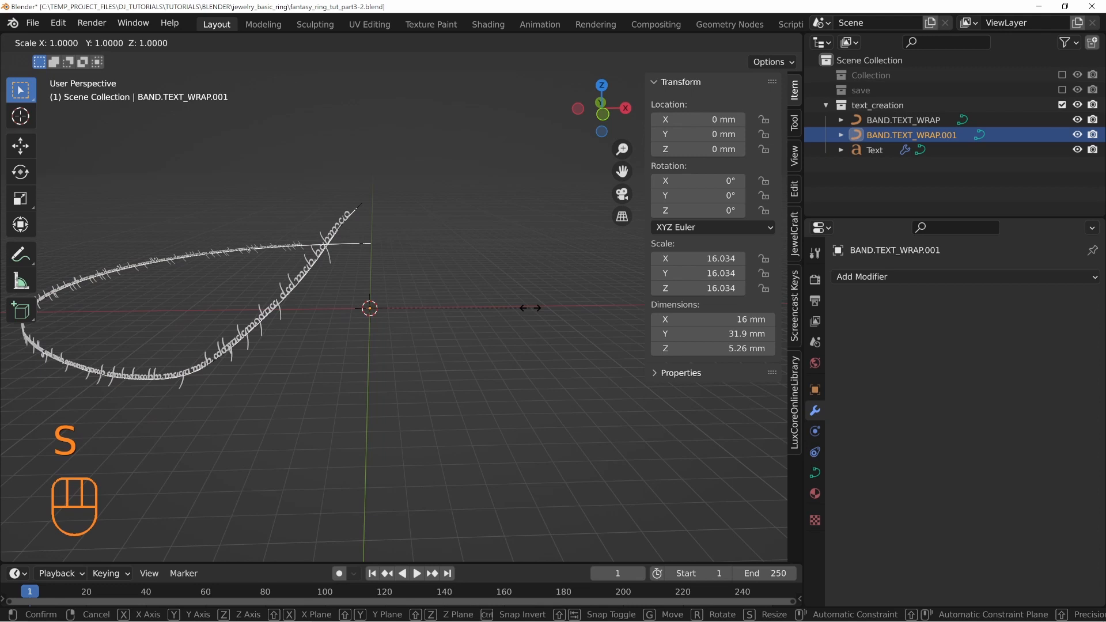
key(x)
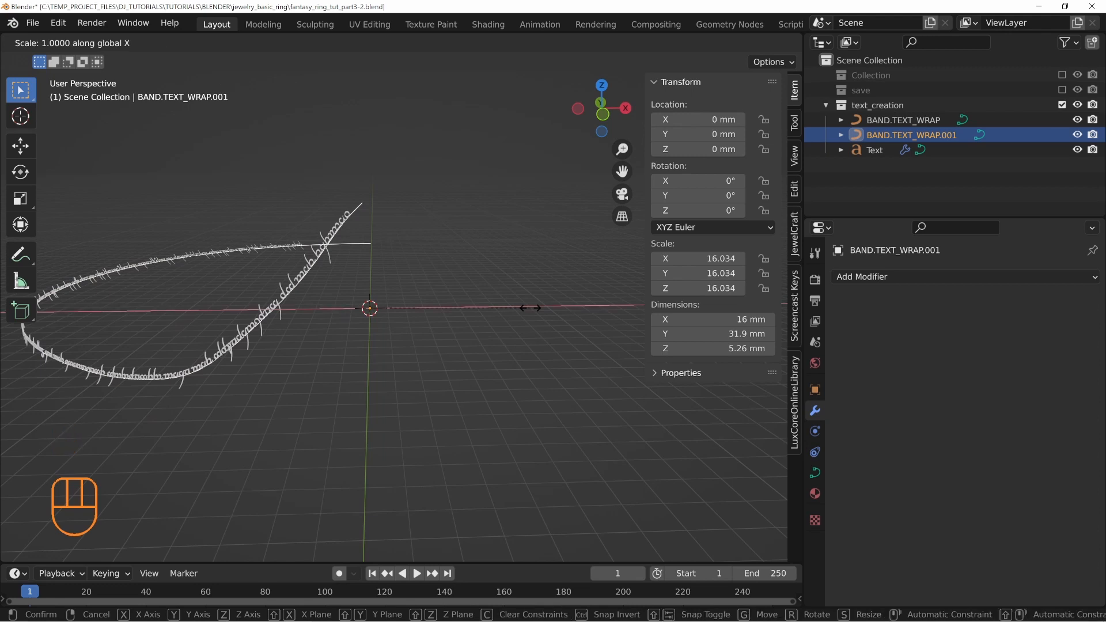
text(-1)
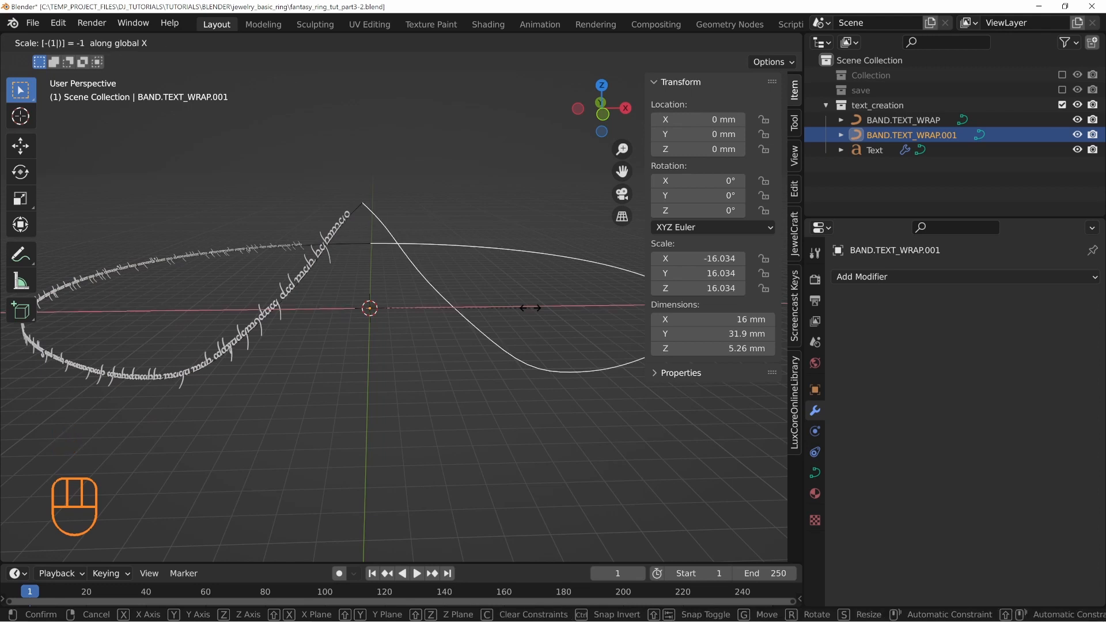
key(Return)
middle_drag(550, 316, 472, 312)
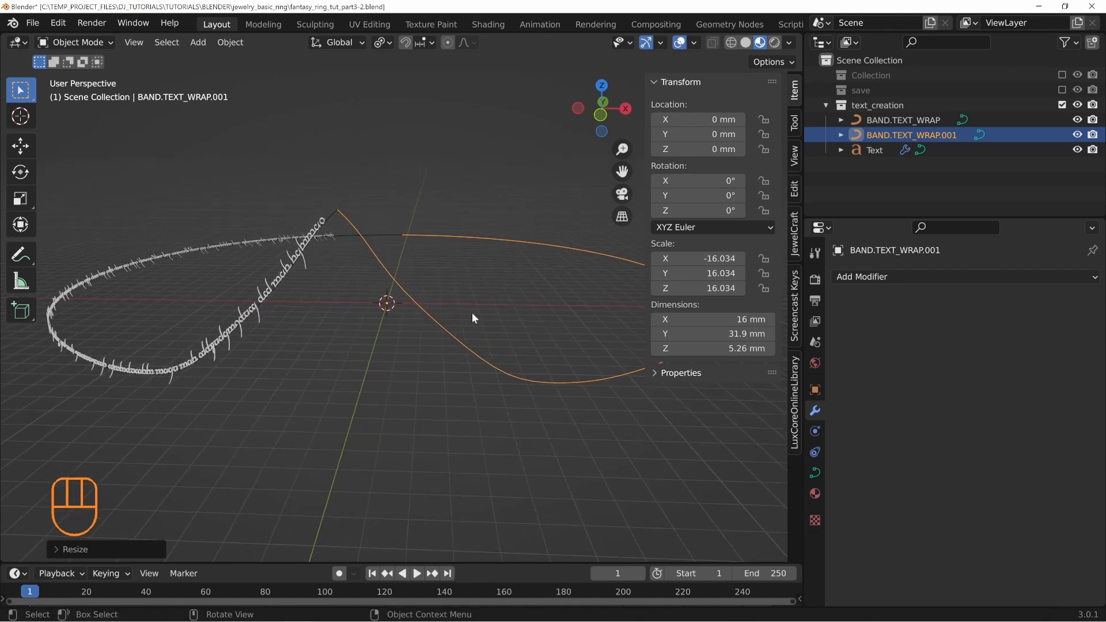
middle_drag(378, 306, 369, 222)
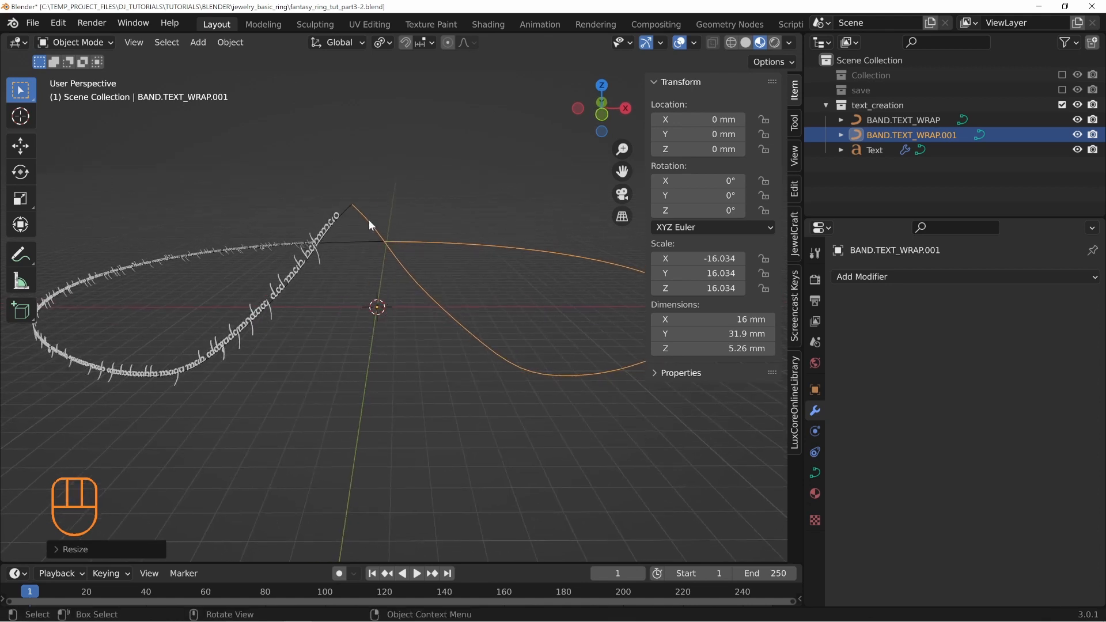
middle_drag(376, 312, 372, 343)
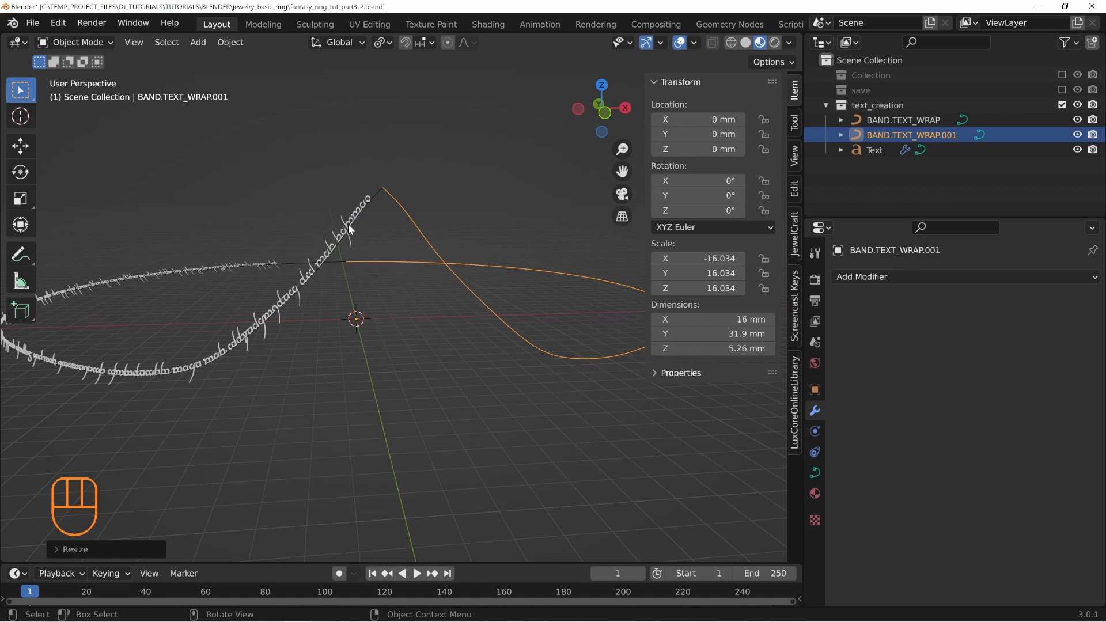
Rename the mirrored curve BAND.TEXT_WRAP_top_R
double_click(945, 134)
double_click(948, 134)
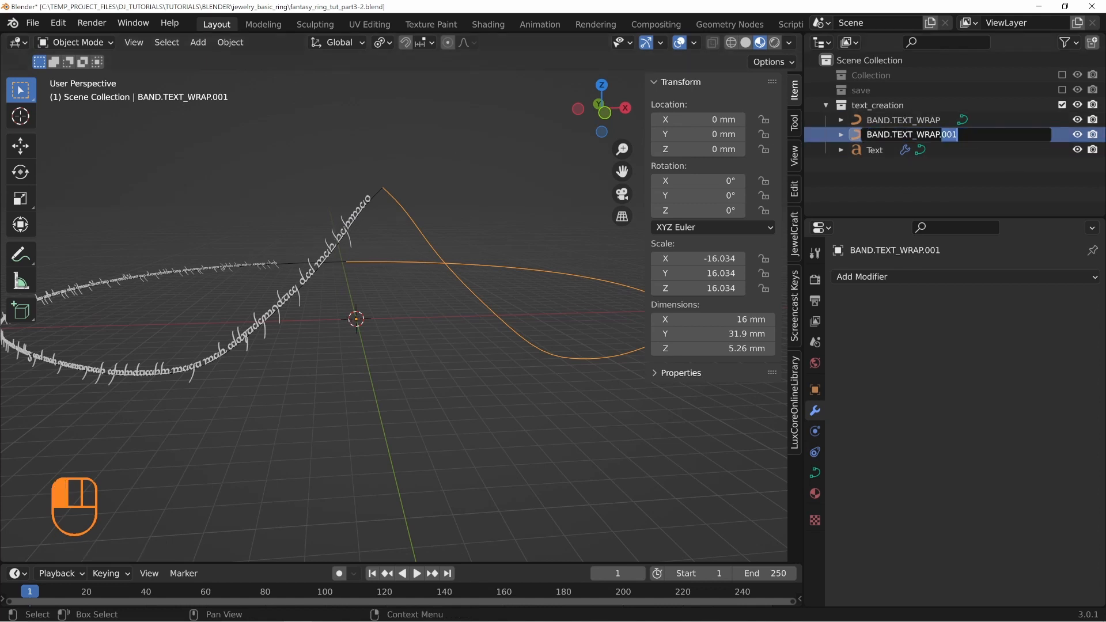
key(BackSpace)
key(BackSpace)
text(_to)
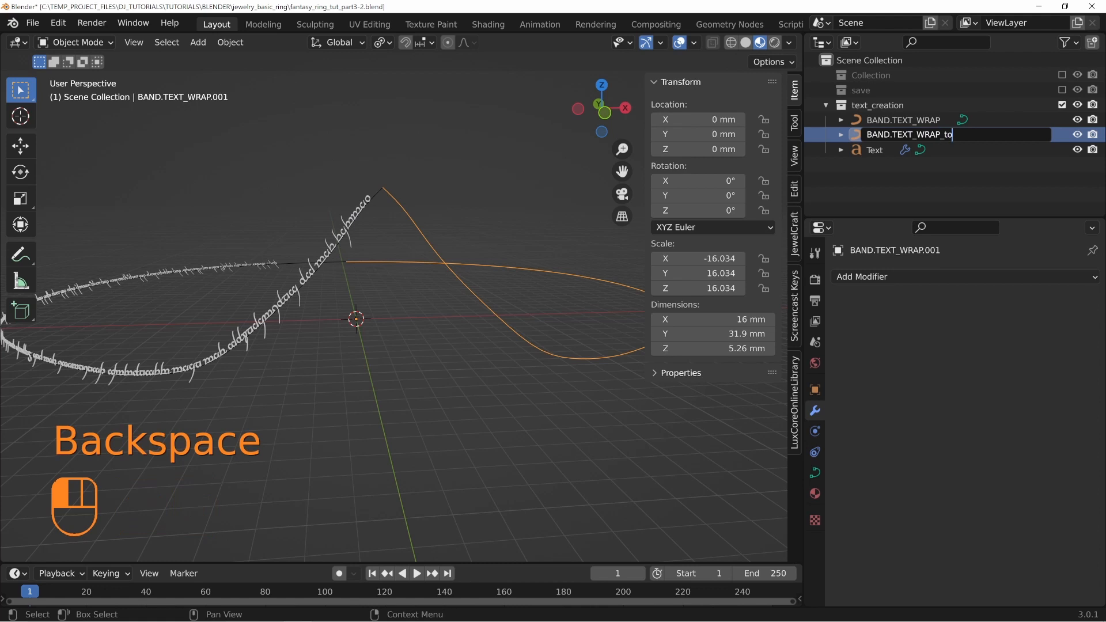
text(p_R)
key(Return)
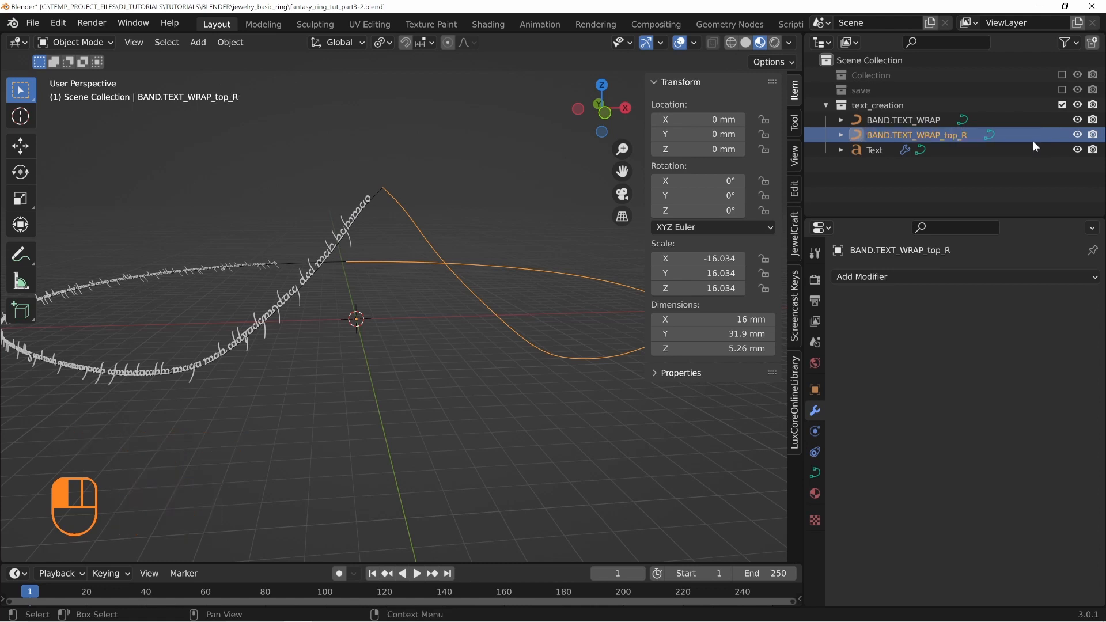
Rename the original BAND.TEXT_WRAP curve BAND.TEXT_WRAP_top_L
double_click(946, 117)
click(946, 117)
text(_t)
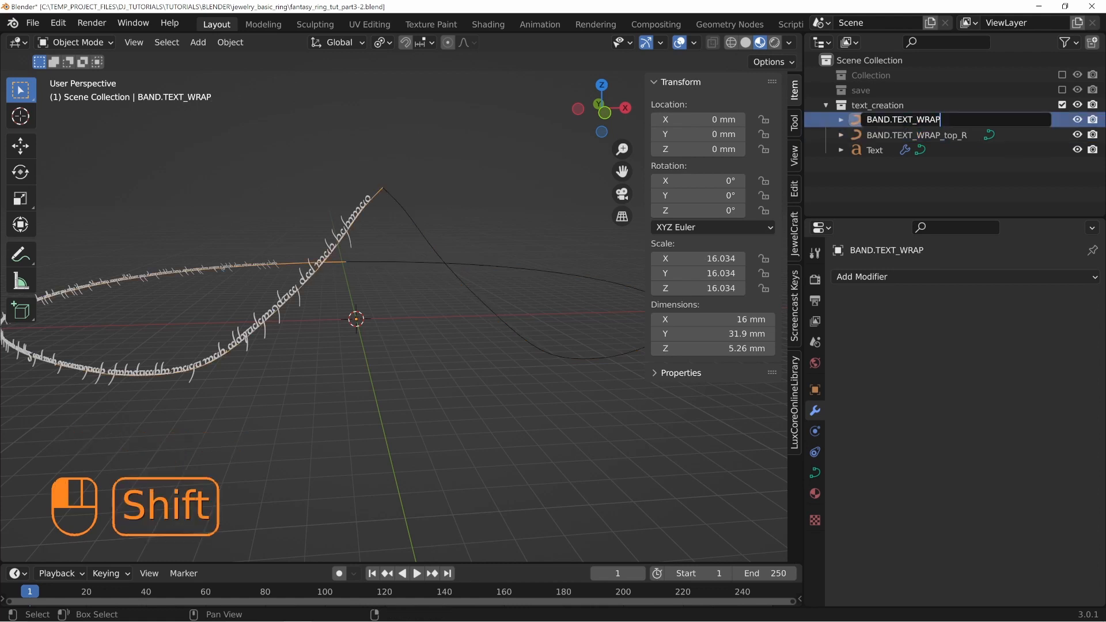
text(op_l)
key(Return)
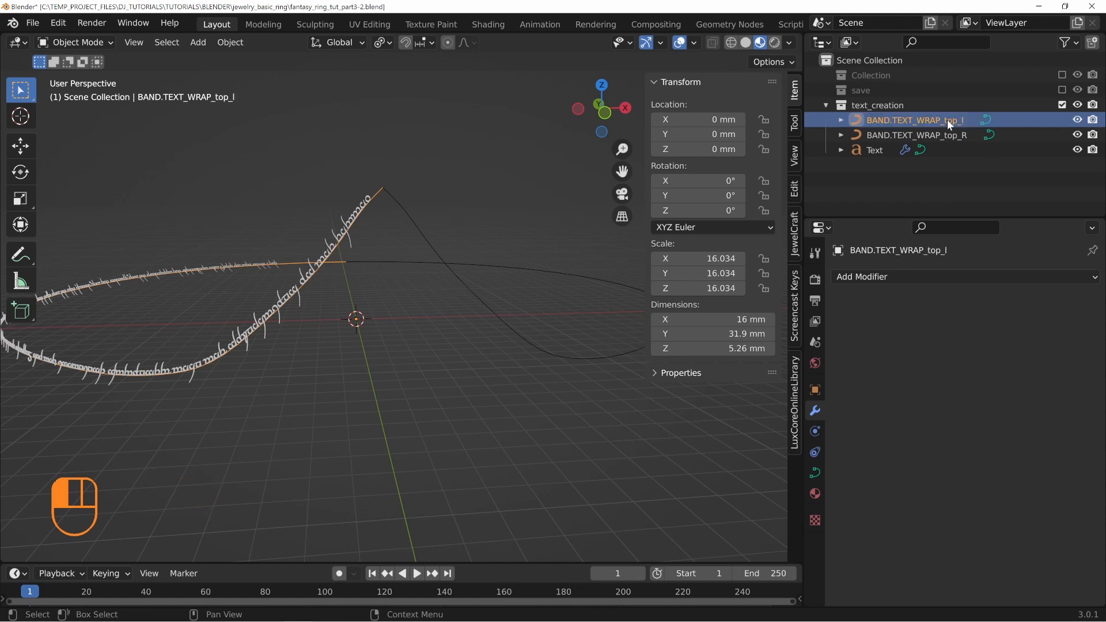
Select the elvish lettering object and rename it Text_top_L
click(352, 219)
double_click(904, 151)
click(904, 151)
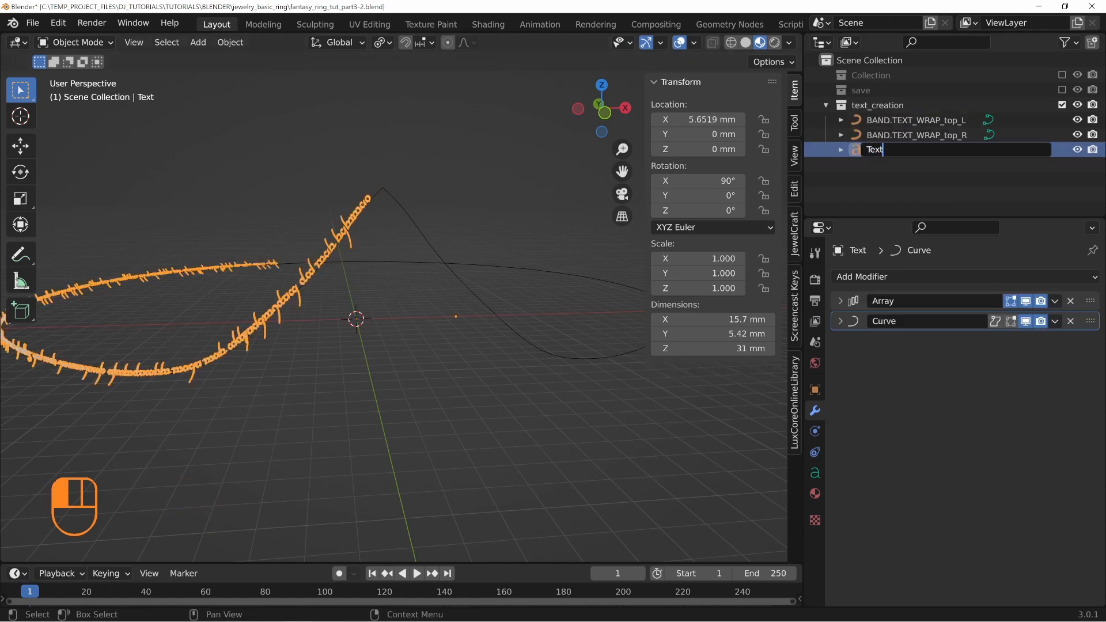
text(_top_)
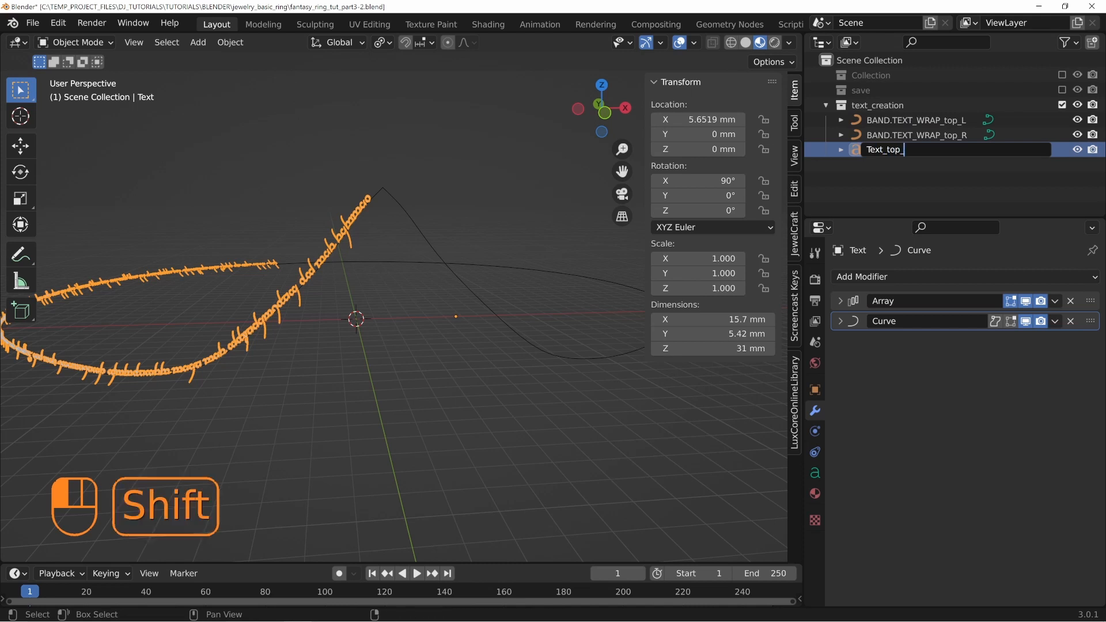
text(L)
key(Return)
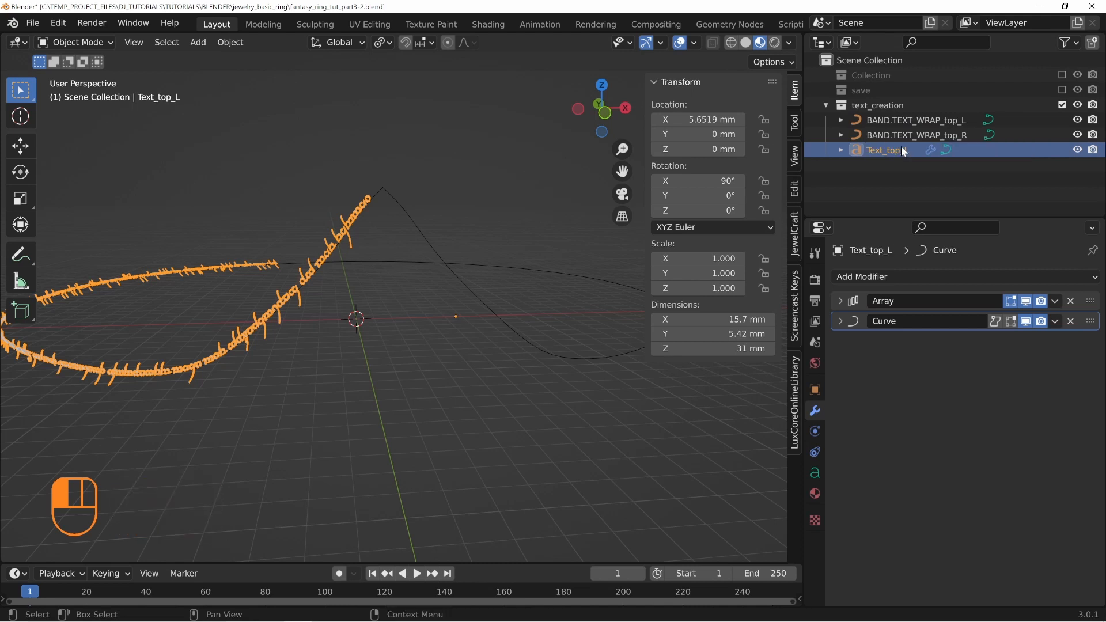
Duplicate the Text_top_L lettering in place and rename the copy Text_top_R
key(shift+d)
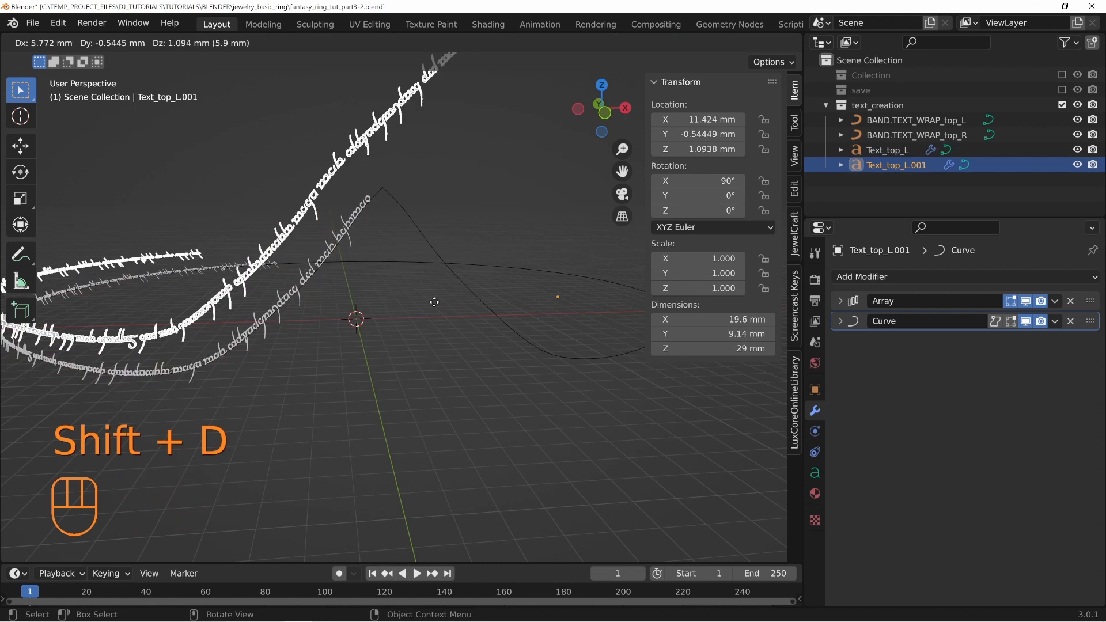
right_click(432, 302)
right_click(432, 302)
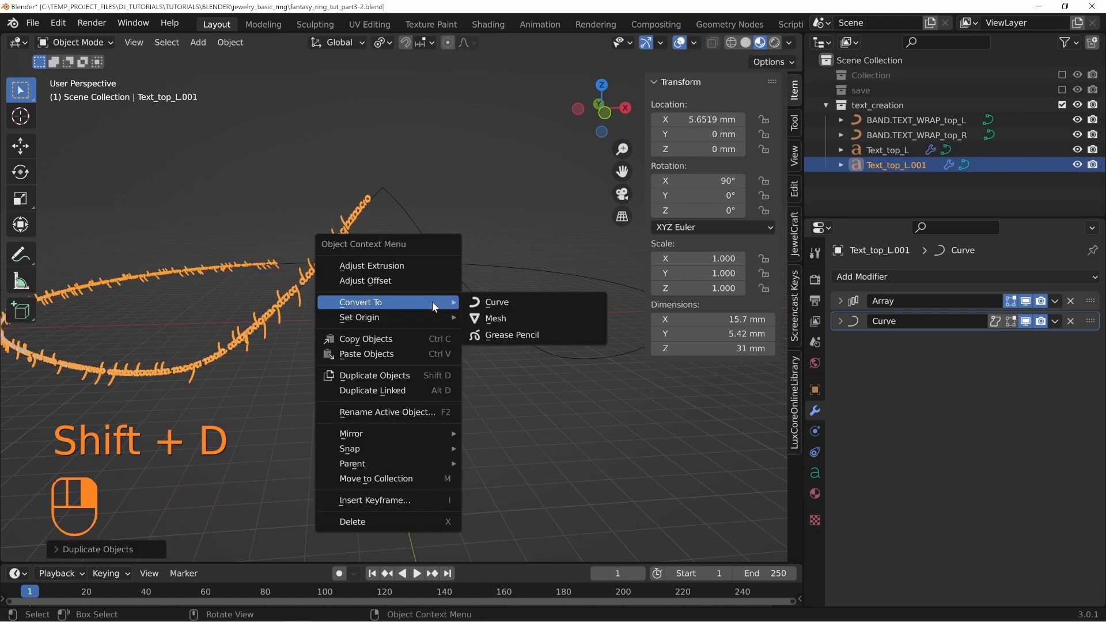
double_click(890, 164)
click(909, 165)
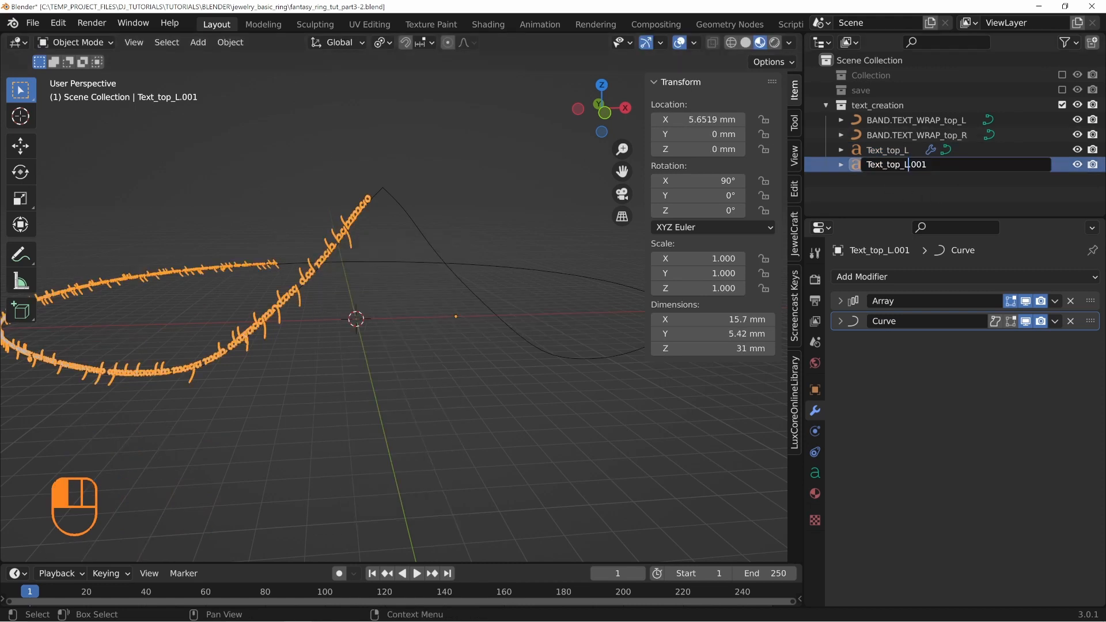
key(shift+End)
text(R)
key(Return)
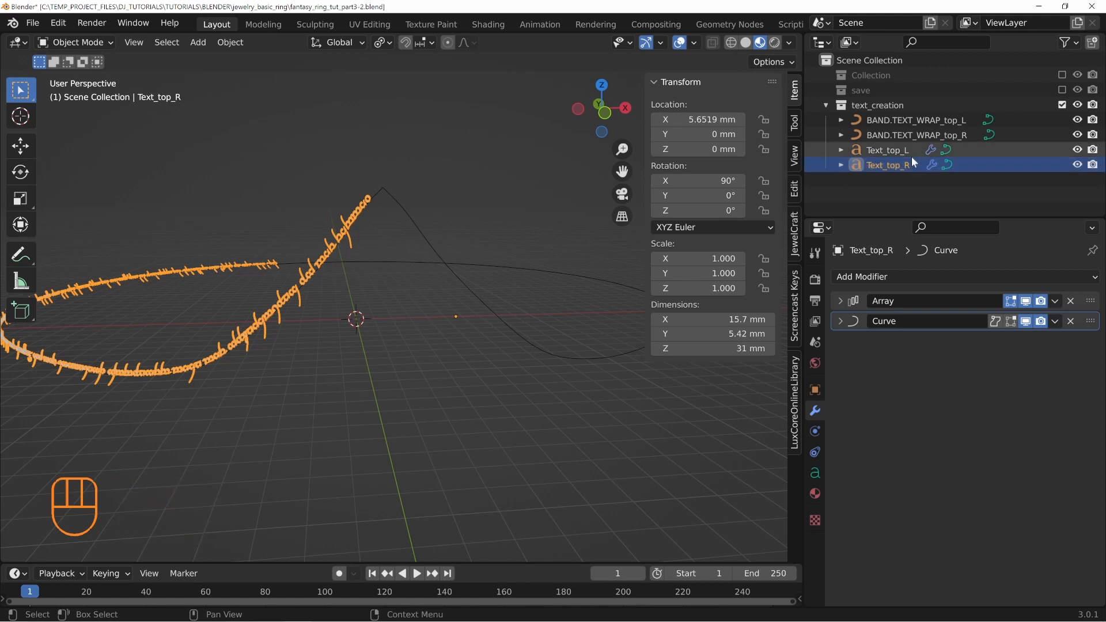
Set the curve object of Text_top_R's Curve modifier to BAND.TEXT_WRAP_top_R
click(841, 323)
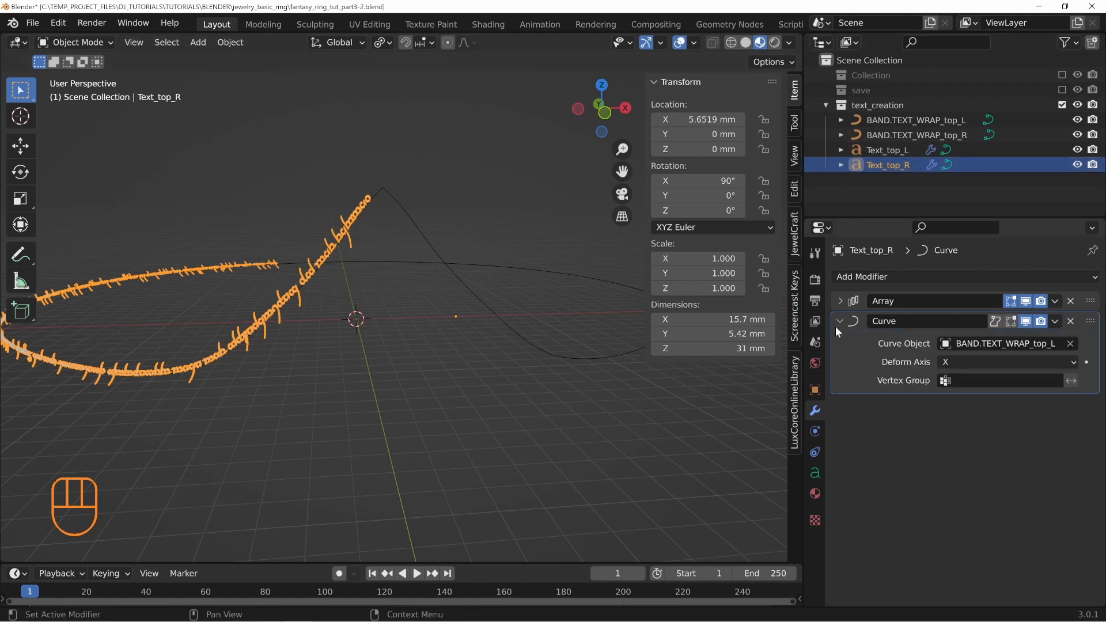
click(1047, 343)
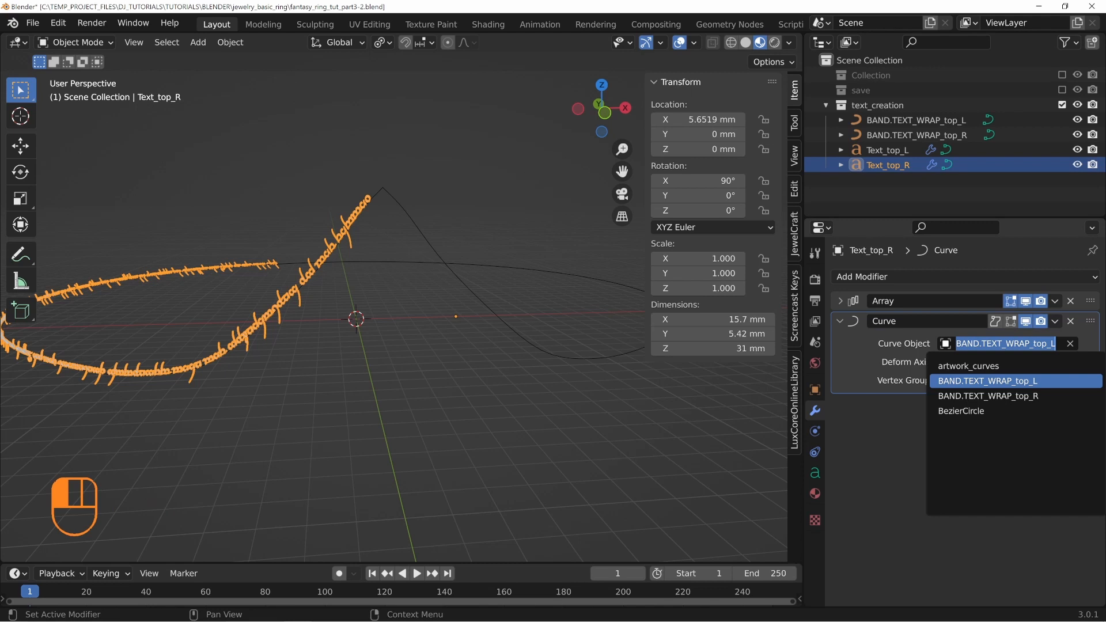
click(1016, 402)
Move Text_top_R along the X axis to about -51.9 mm so its lettering wraps around the mirrored curve, and deselect it
scroll(355, 335, down, 3)
mouse_move(227, 279)
middle_down()
mouse_move(192, 276)
mouse_move(330, 290)
mouse_move(227, 269)
middle_up()
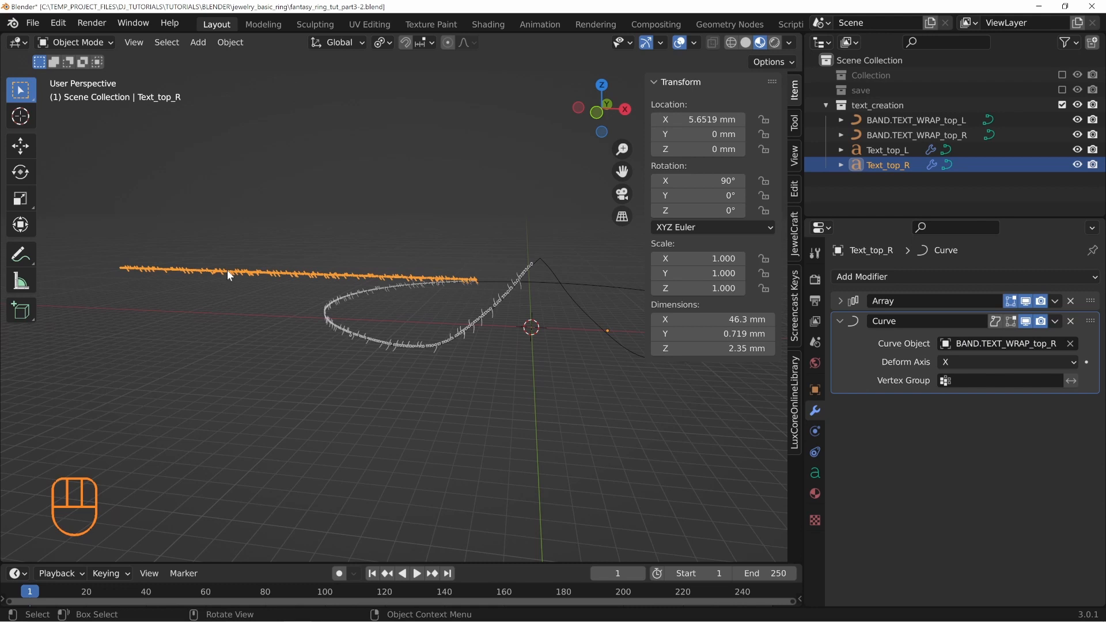
shift+middle_drag(480, 303, 371, 303)
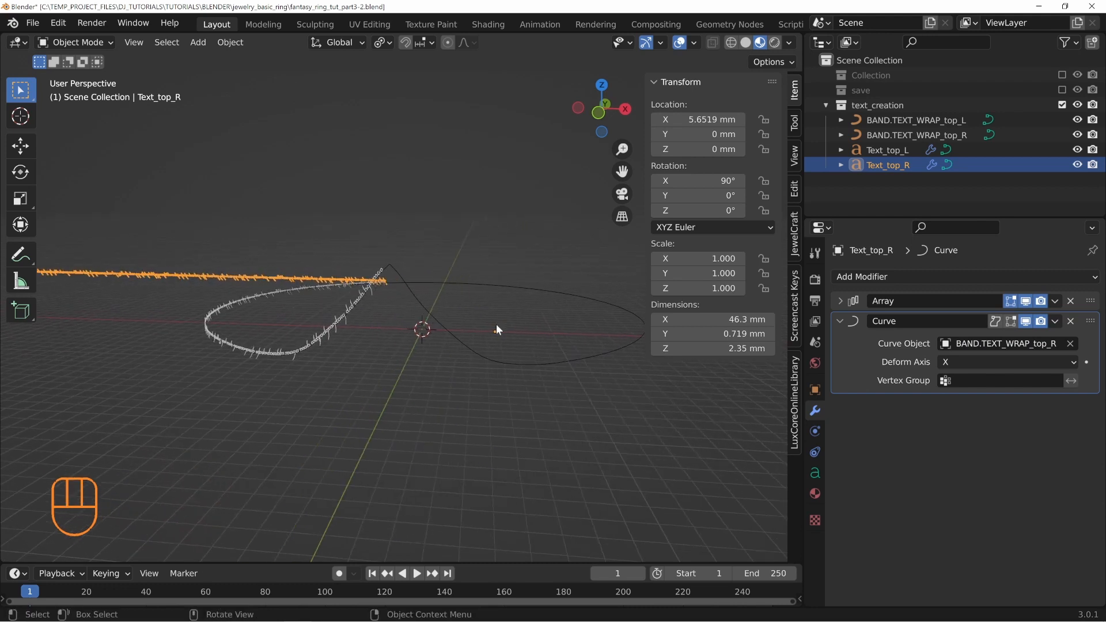
key(g)
key(x)
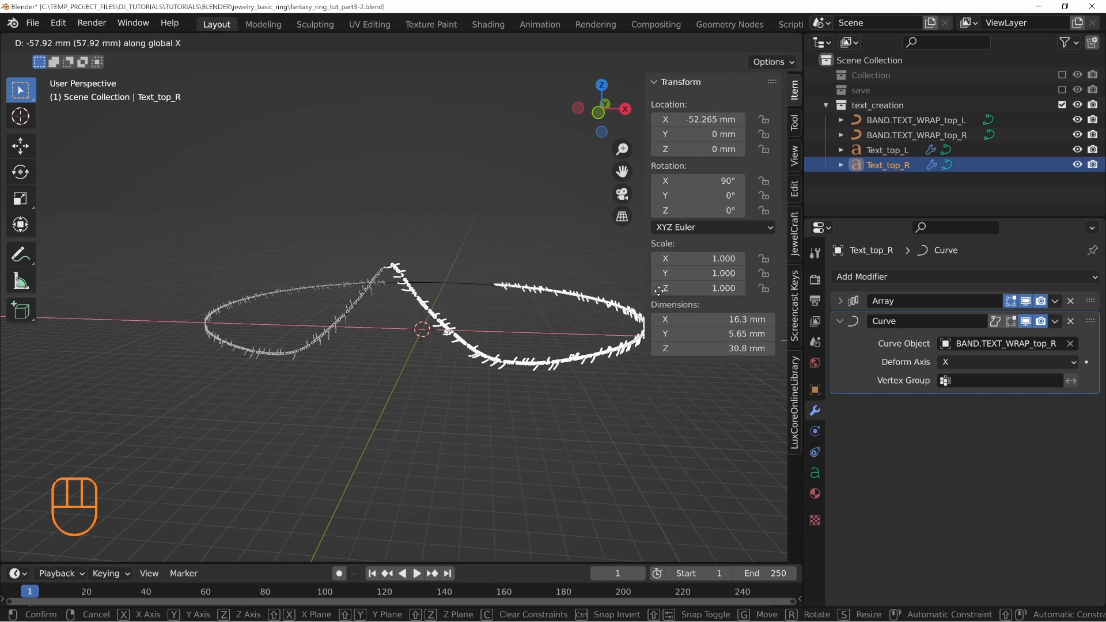
click(557, 355)
key(alt+a)
Examine the lettering on both top curves from several angles, comparing its reading direction, orientation and spacing at the peak
middle_drag(524, 366, 531, 372)
scroll(547, 382, up, 3)
shift+middle_drag(547, 334, 471, 353)
middle_drag(651, 416, 432, 397)
scroll(396, 399, down, 2)
scroll(434, 397, up, 1)
scroll(444, 398, up, 1)
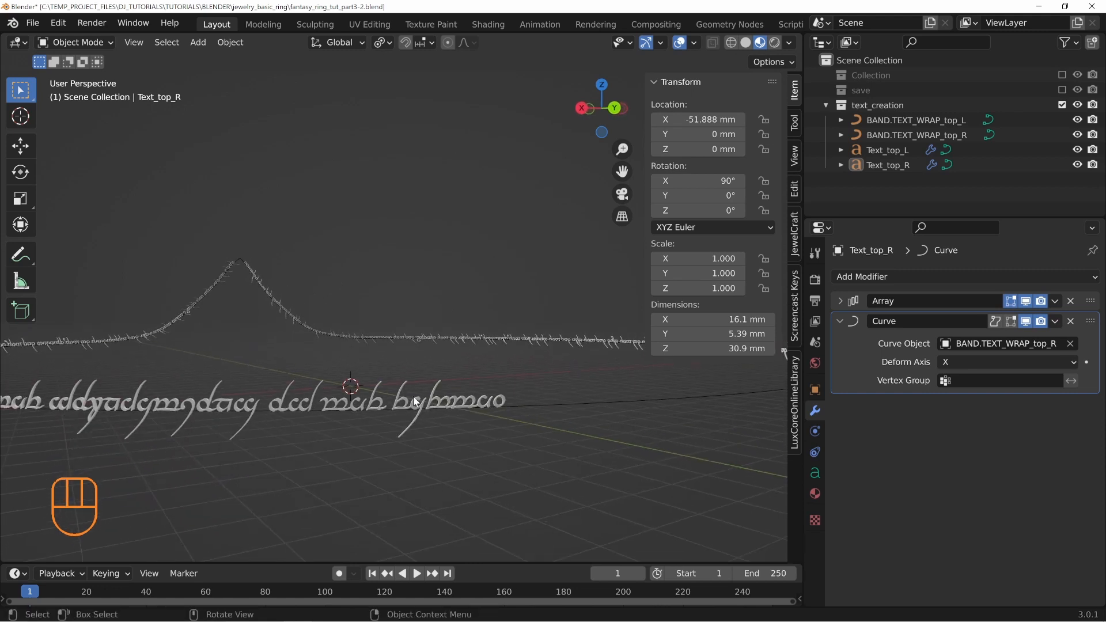
middle_drag(514, 400, 529, 202)
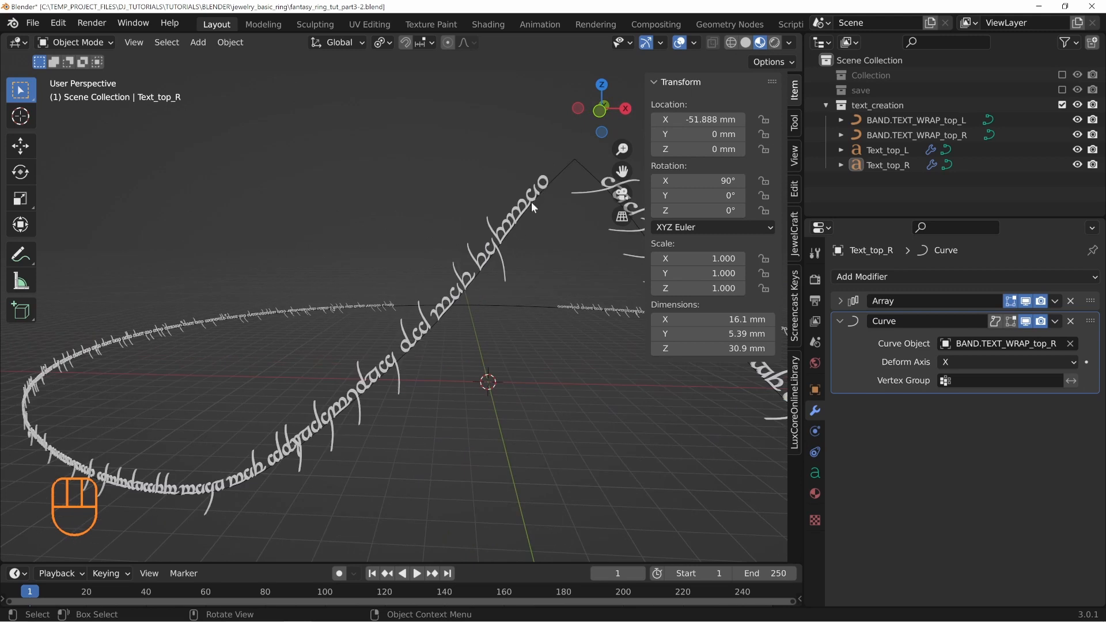
middle_drag(494, 248, 292, 271)
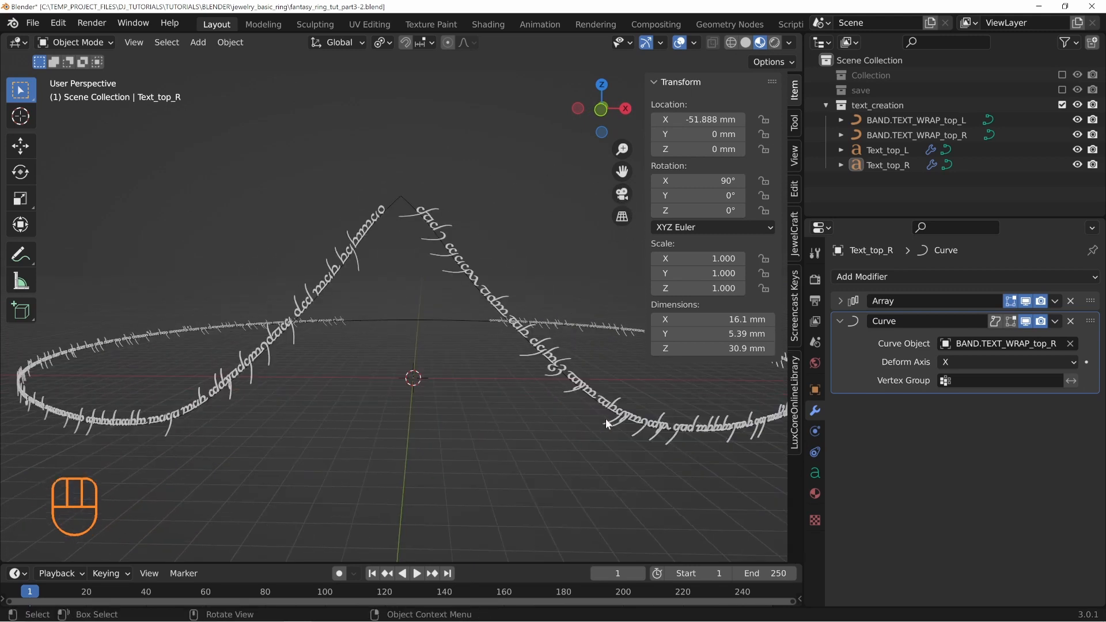
shift+middle_drag(741, 422, 436, 339)
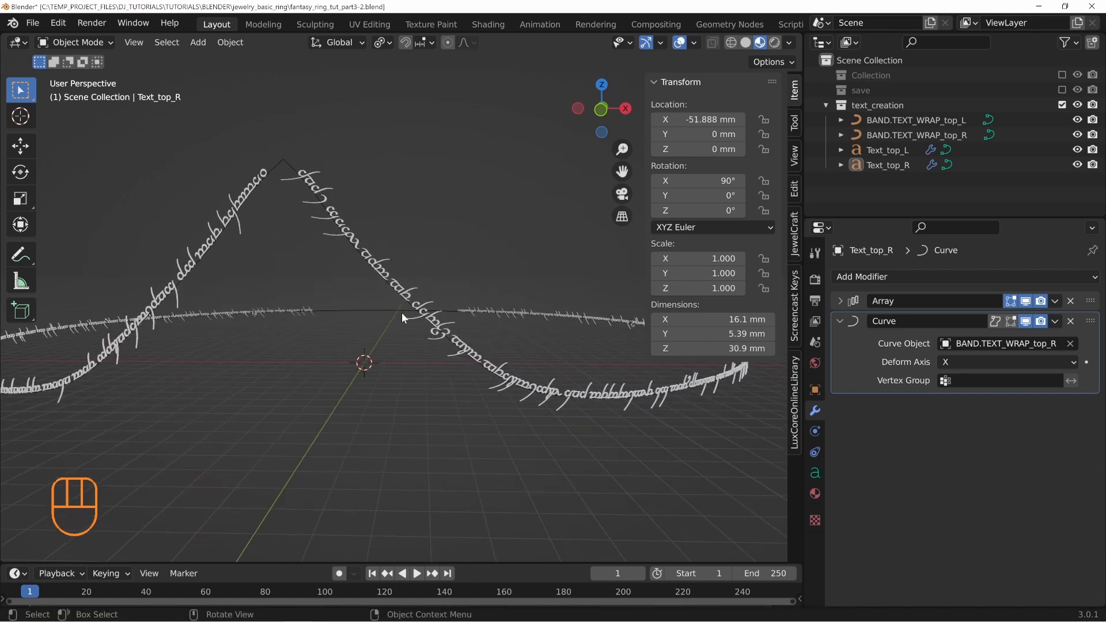
shift+middle_drag(615, 403, 383, 247)
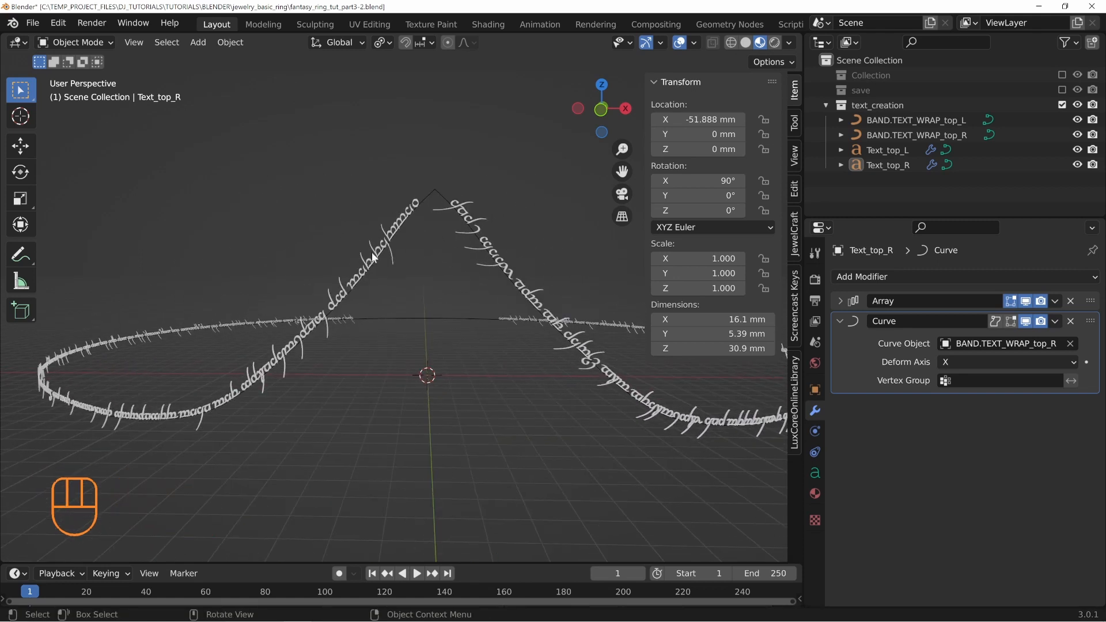
shift+middle_drag(513, 285, 478, 256)
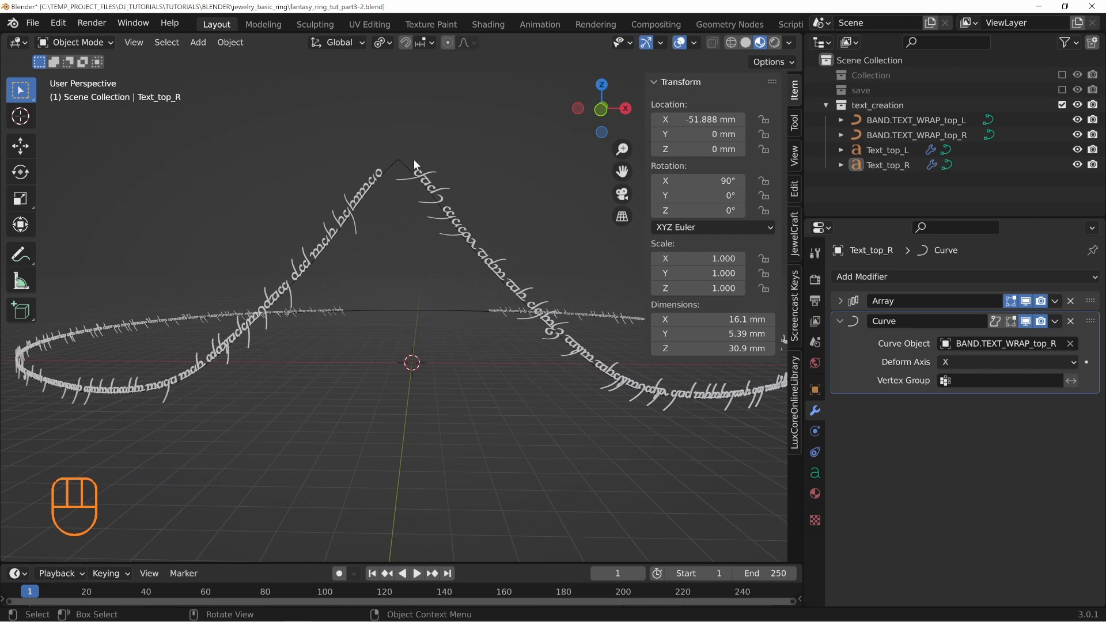
shift+middle_drag(670, 413, 469, 317)
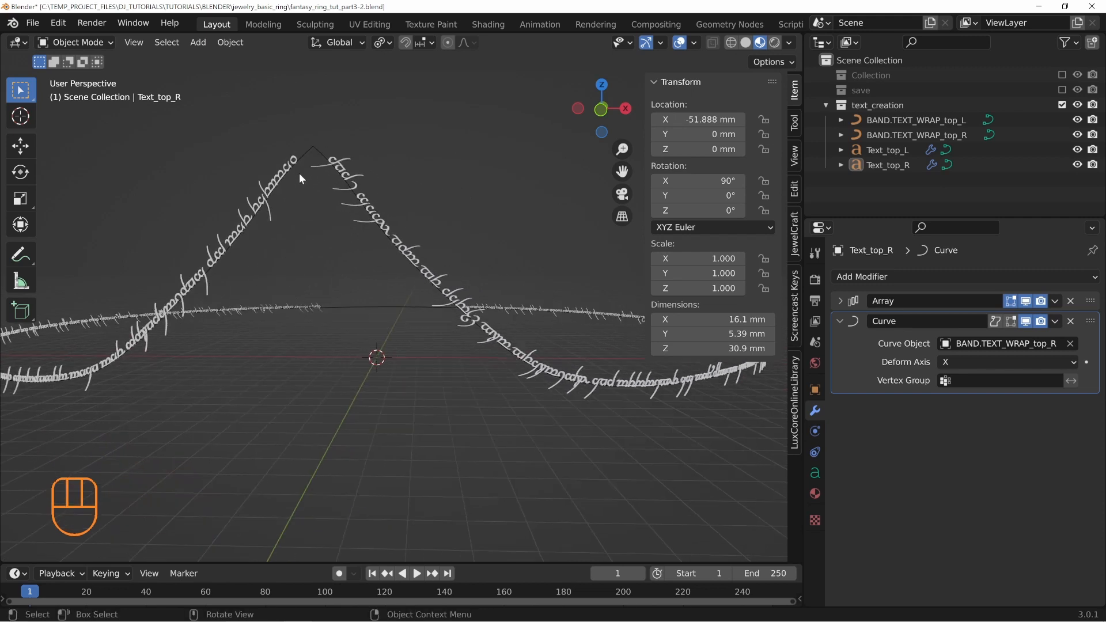
shift+middle_drag(717, 431, 537, 431)
middle_drag(518, 321, 480, 345)
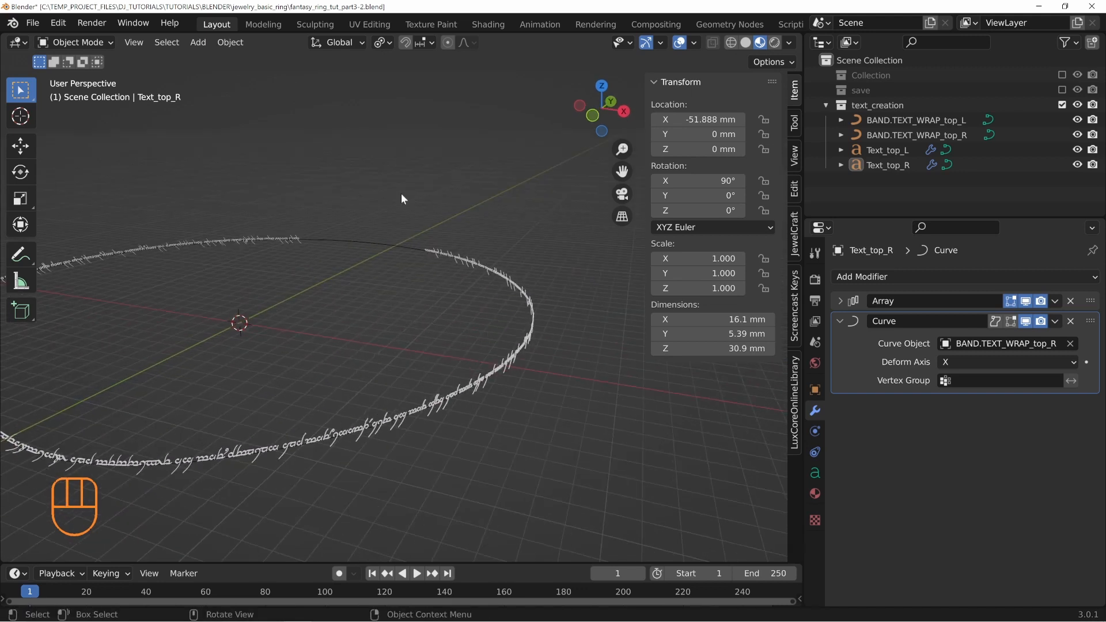
shift+middle_drag(235, 408, 461, 378)
middle_drag(375, 324, 438, 310)
scroll(513, 269, up, 2)
shift+middle_drag(515, 268, 404, 312)
Duplicate the BAND.TEXT_WRAP_top_L curve in place and mirror the copy by scaling it -1 along Z
click(281, 265)
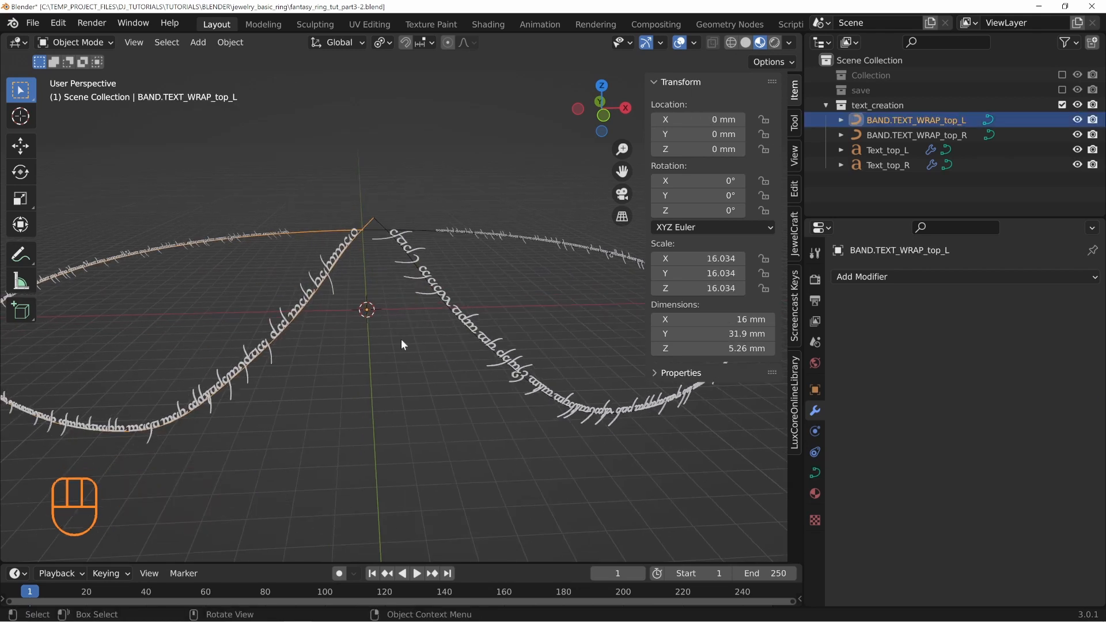
key(shift+d)
right_click(402, 287)
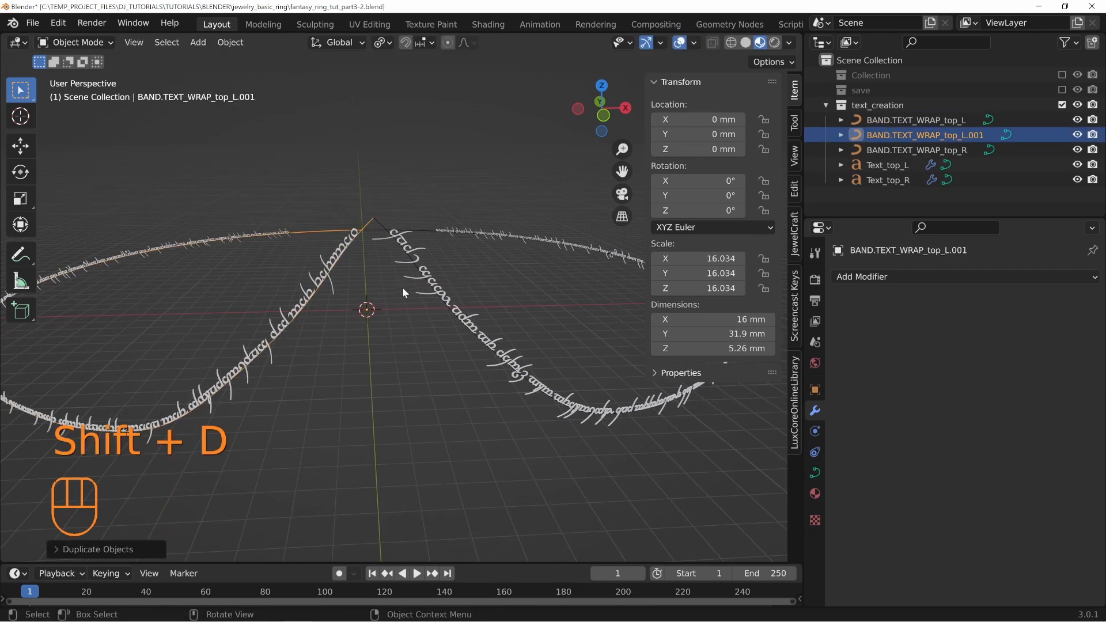
middle_drag(425, 362, 442, 351)
key(s)
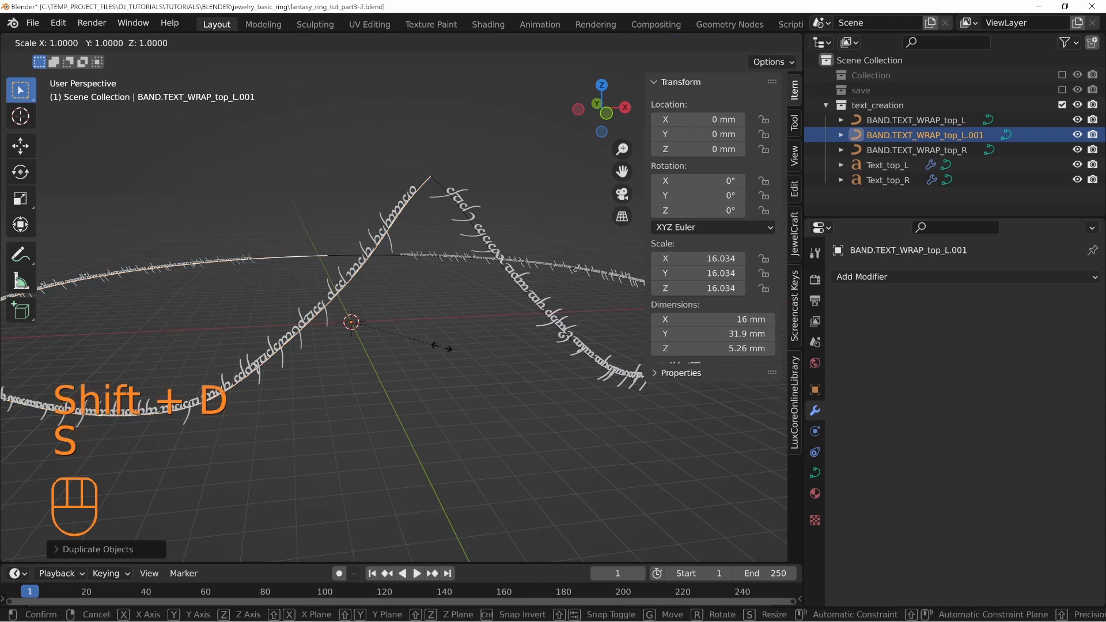
key(z)
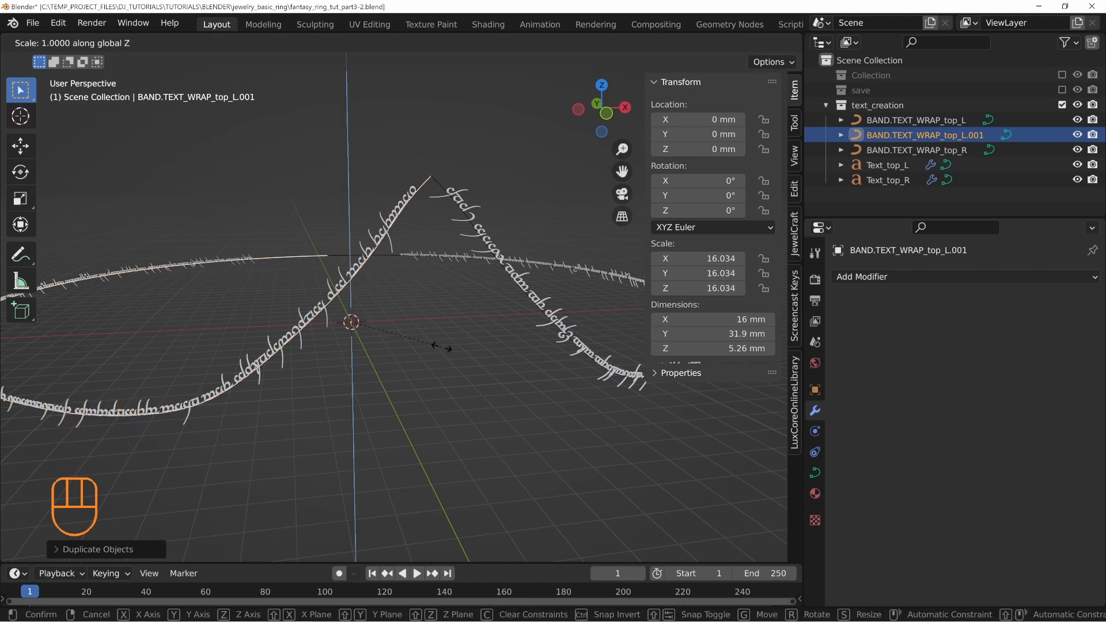
text(-1)
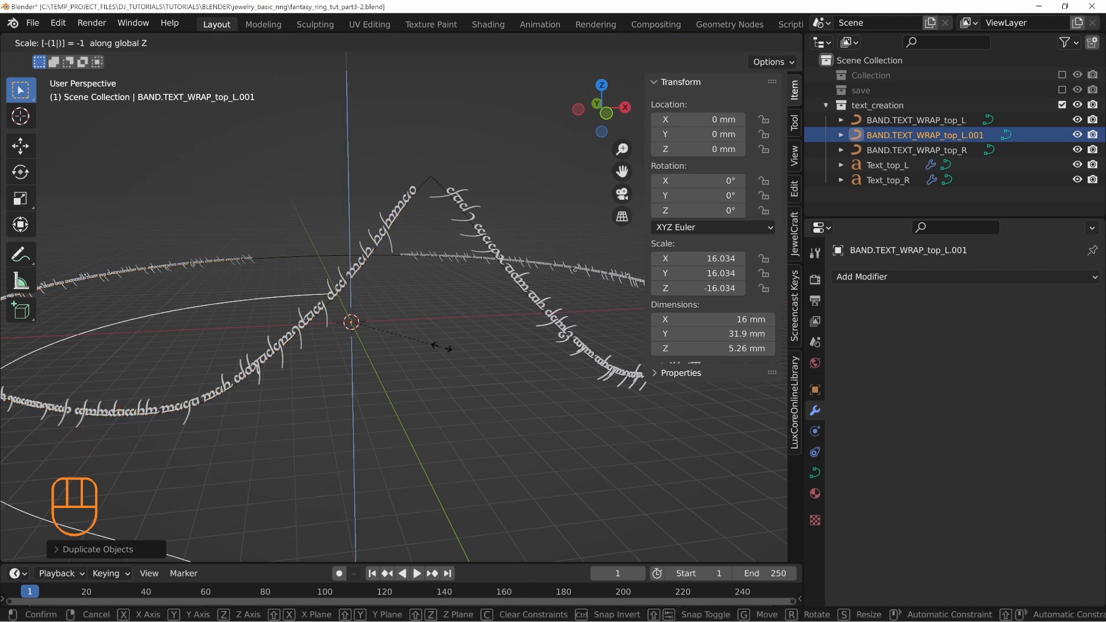
key(Return)
middle_drag(421, 379, 343, 449)
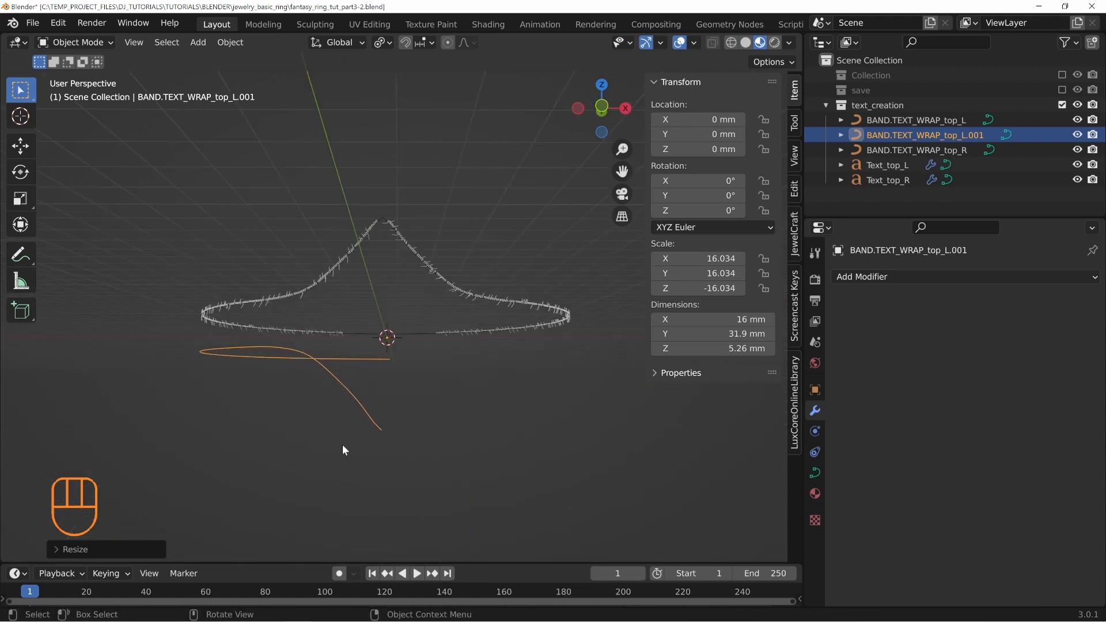
Rename the Z-mirrored curve copy BAND.TEXT_WRAP_bot_L
double_click(921, 135)
click(958, 135)
key(shift+Left)
key(shift+Left)
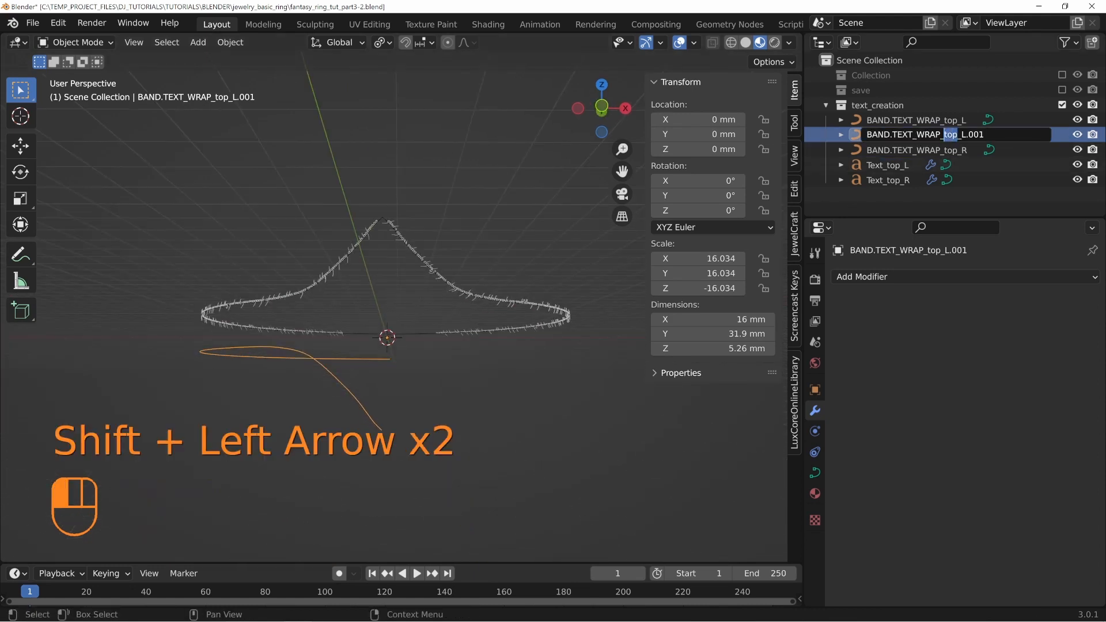
text(bot)
key(shift+Left)
key(shift+Left)
key(shift+Left)
key(shift+Left)
key(BackSpace)
click(880, 186)
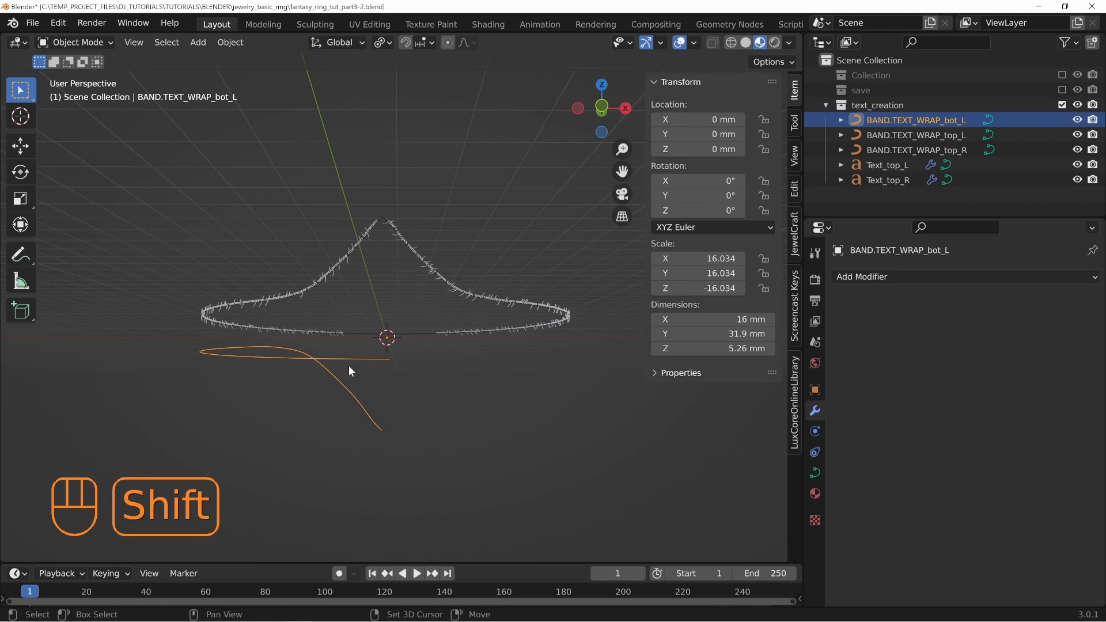
Duplicate BAND.TEXT_WRAP_bot_L in place and mirror the copy by scaling it -1 along X
key(shift+d)
right_click(441, 375)
key(s)
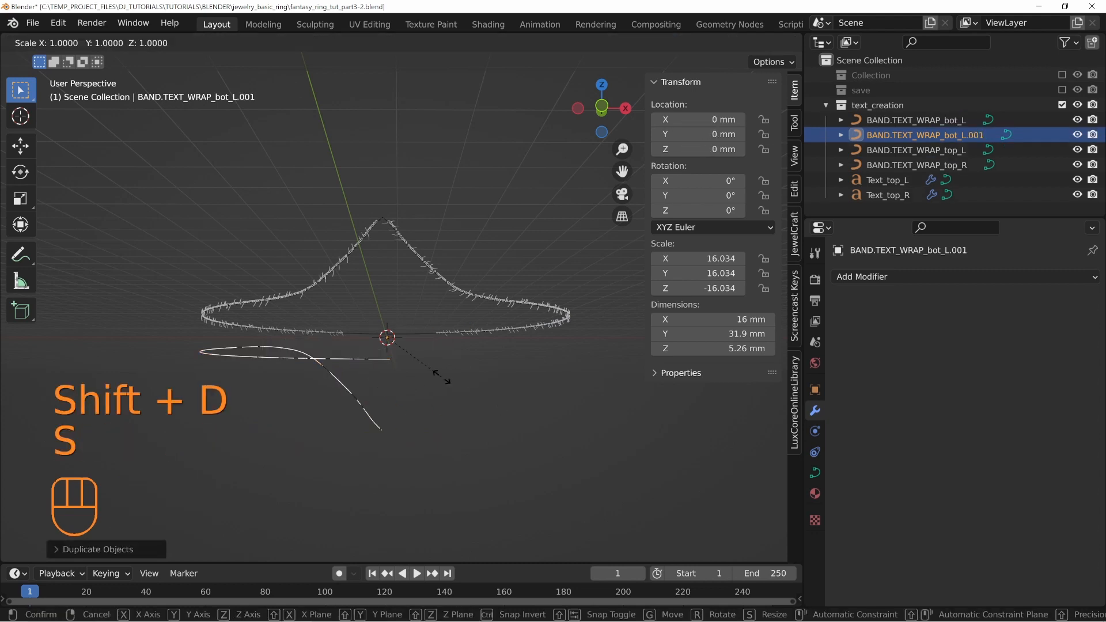
text(x)
text(-1)
key(Return)
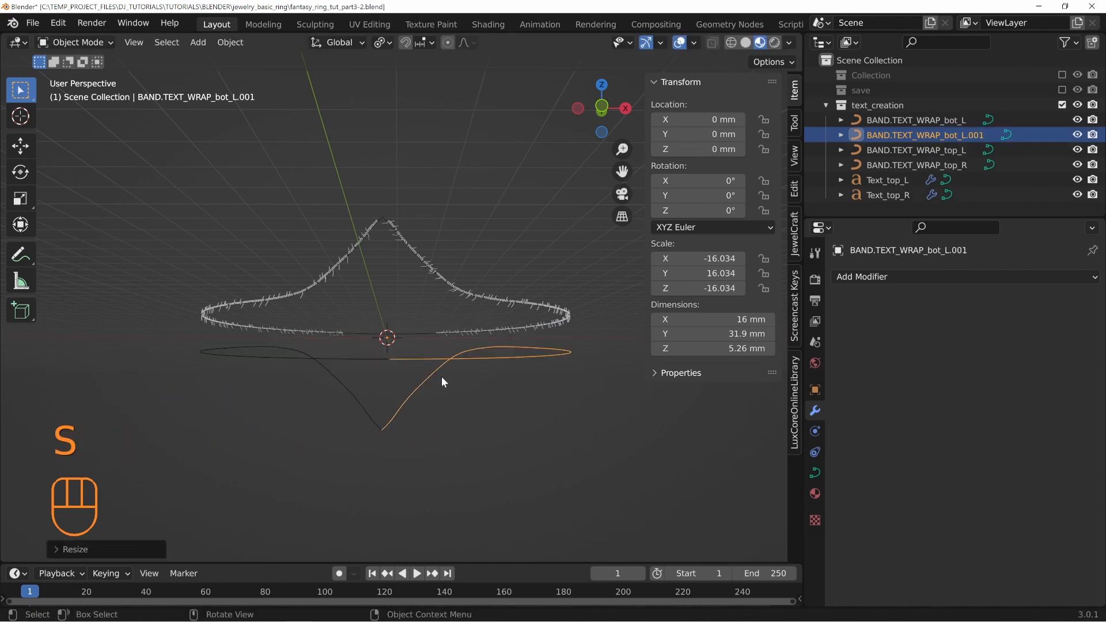
Rename the X-mirrored bottom curve BAND.TEXT_WRAP_bot_R.001
double_click(915, 136)
click(961, 135)
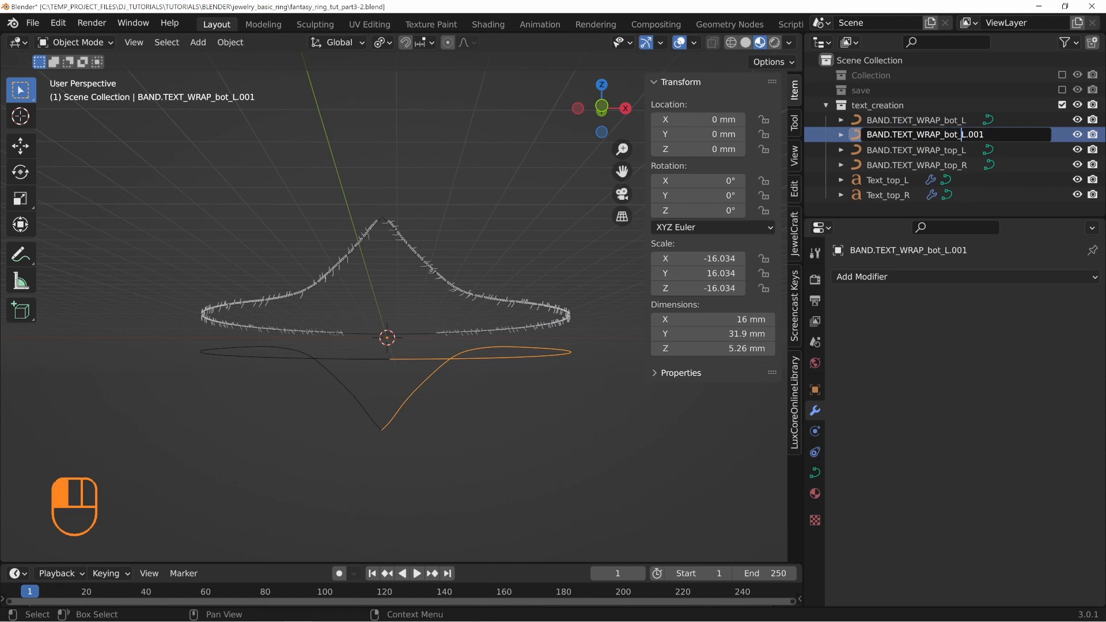
key(Delete)
text(R)
key(Return)
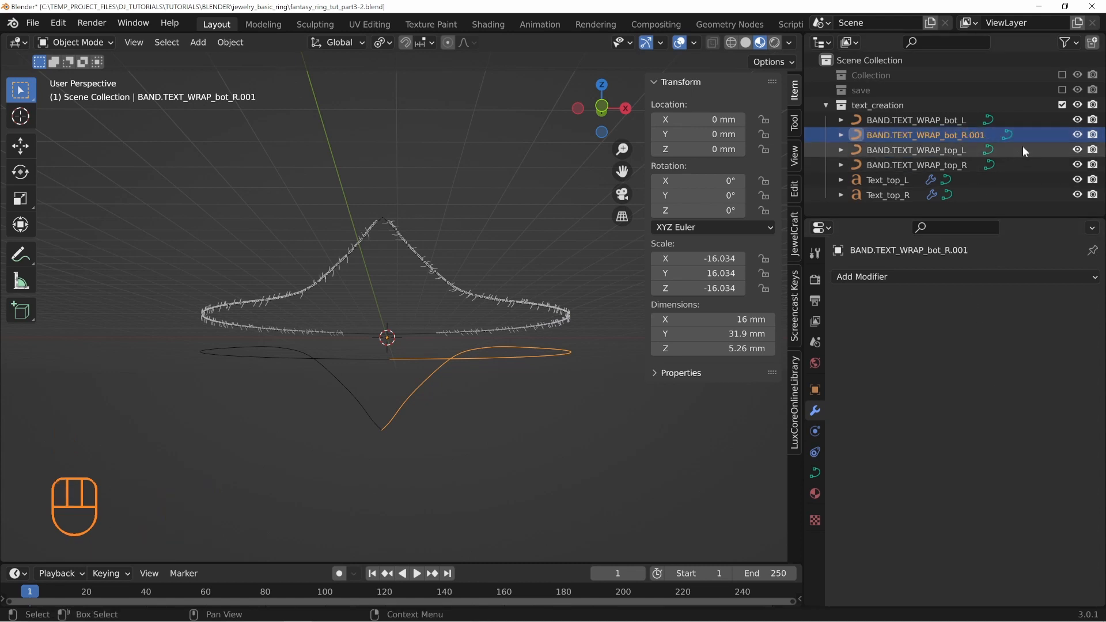
Duplicate the Text_top_L lettering in place
scroll(593, 429, up, 2)
shift+middle_drag(545, 464, 541, 439)
middle_drag(457, 388, 463, 402)
click(269, 257)
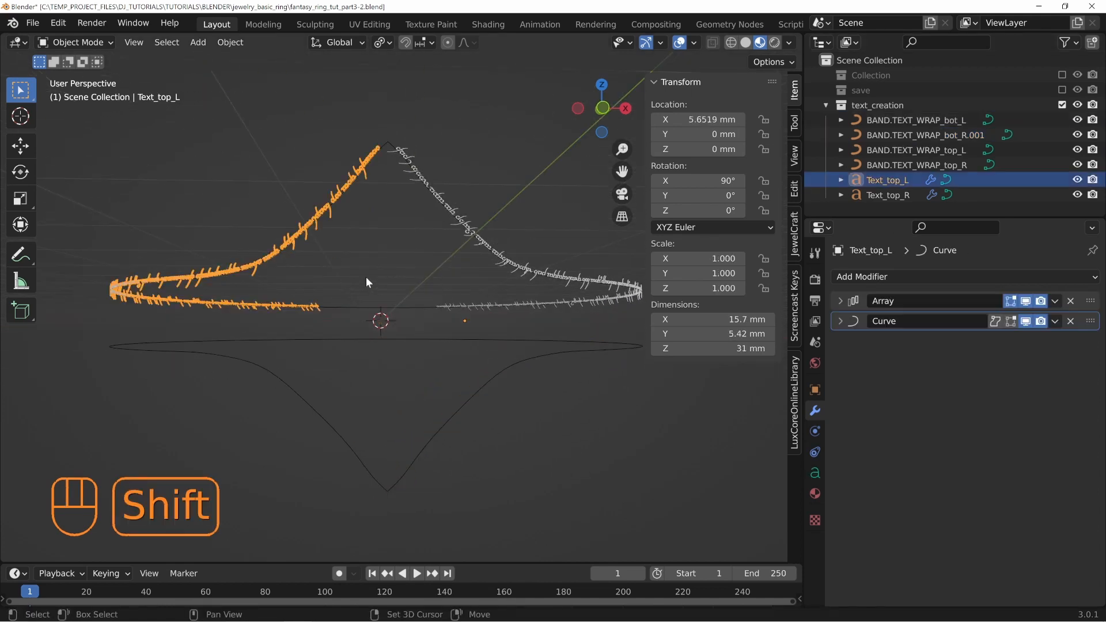
key(shift+d)
right_click(399, 276)
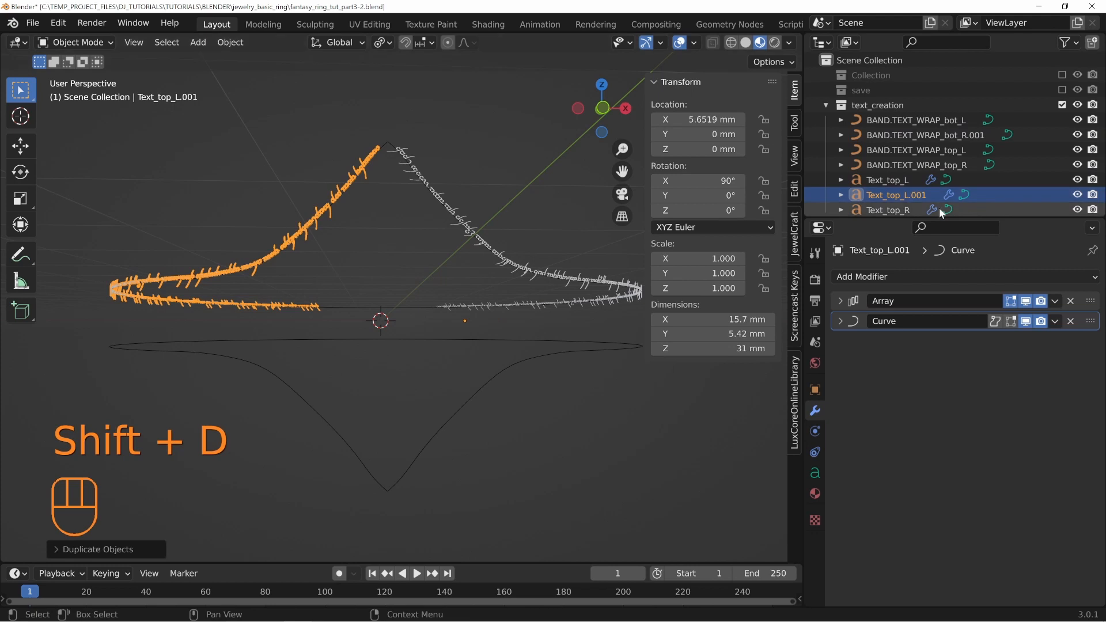
Rename the copy of the Text_top_L lettering Text_bot_L
double_click(897, 195)
click(904, 195)
shift+click(909, 195)
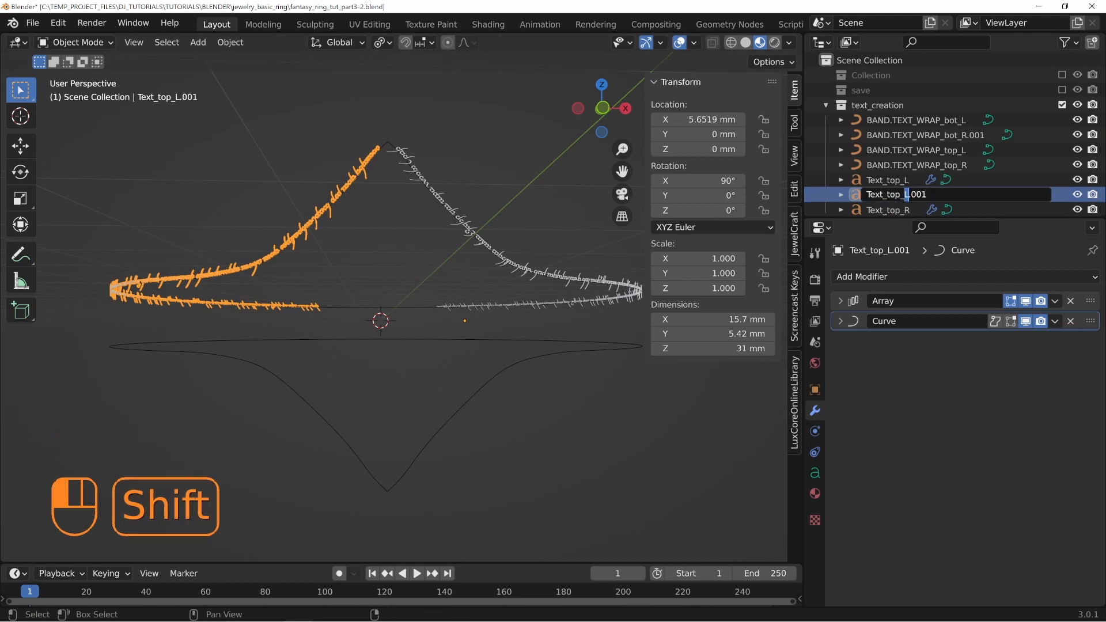
key(Left)
key(shift+Left)
key(shift+Left)
key(shift+Left)
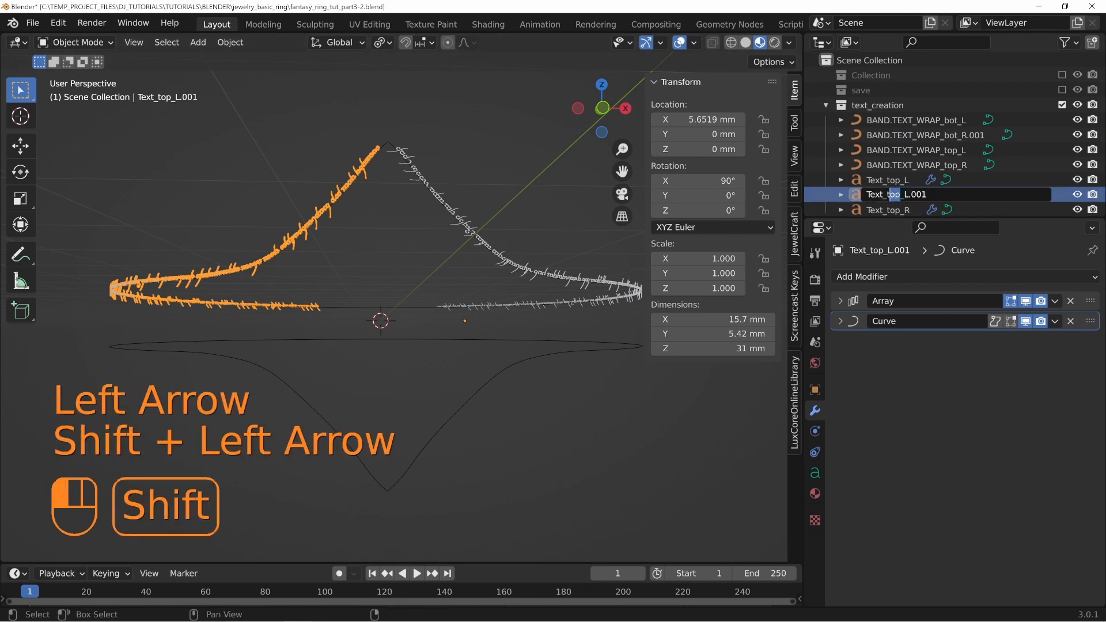
text(bu)
key(BackSpace)
text(ot)
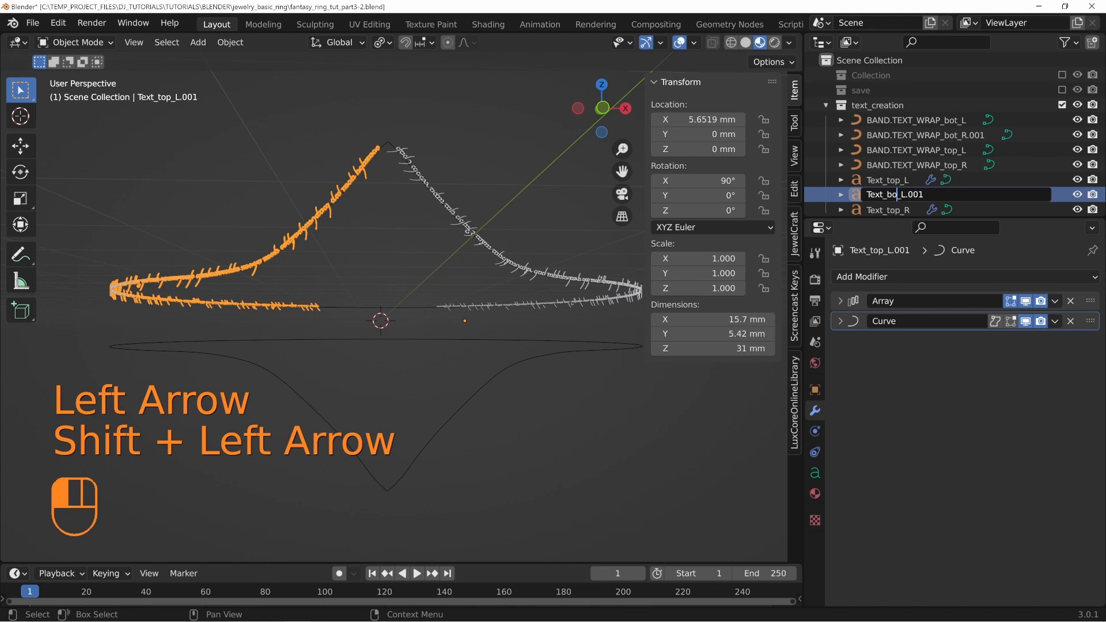
key(End)
key(BackSpace)
key(BackSpace)
key(BackSpace)
key(BackSpace)
key(Return)
Replace the curve object in Text_bot_L's Curve modifier with BAND.TEXT_WRAP_bot_L
shift+middle_drag(466, 331, 475, 322)
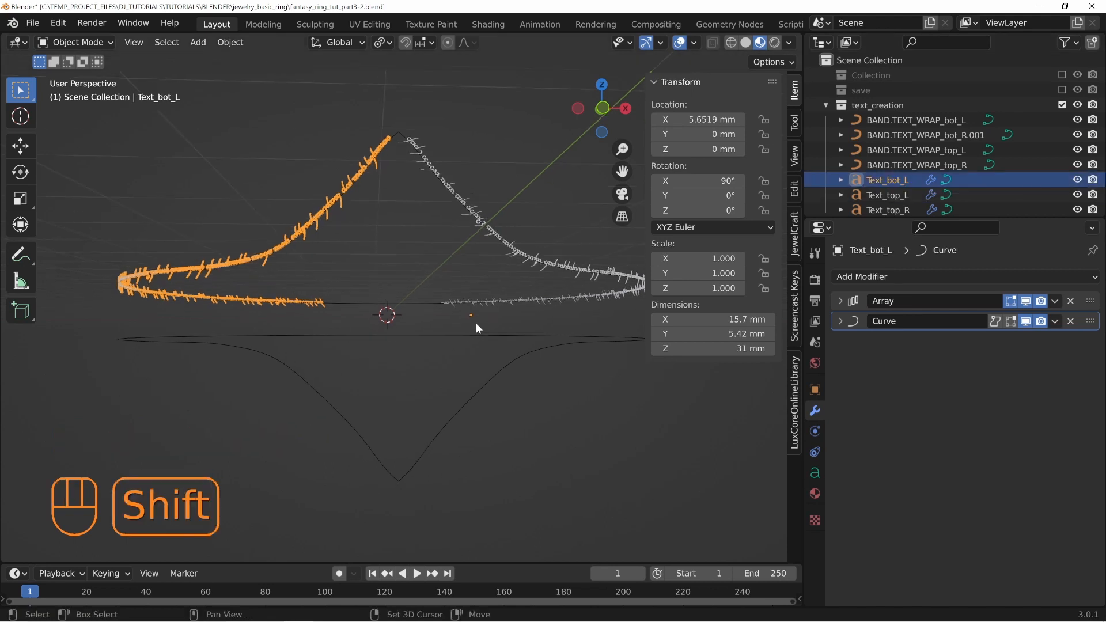
click(841, 322)
click(1069, 344)
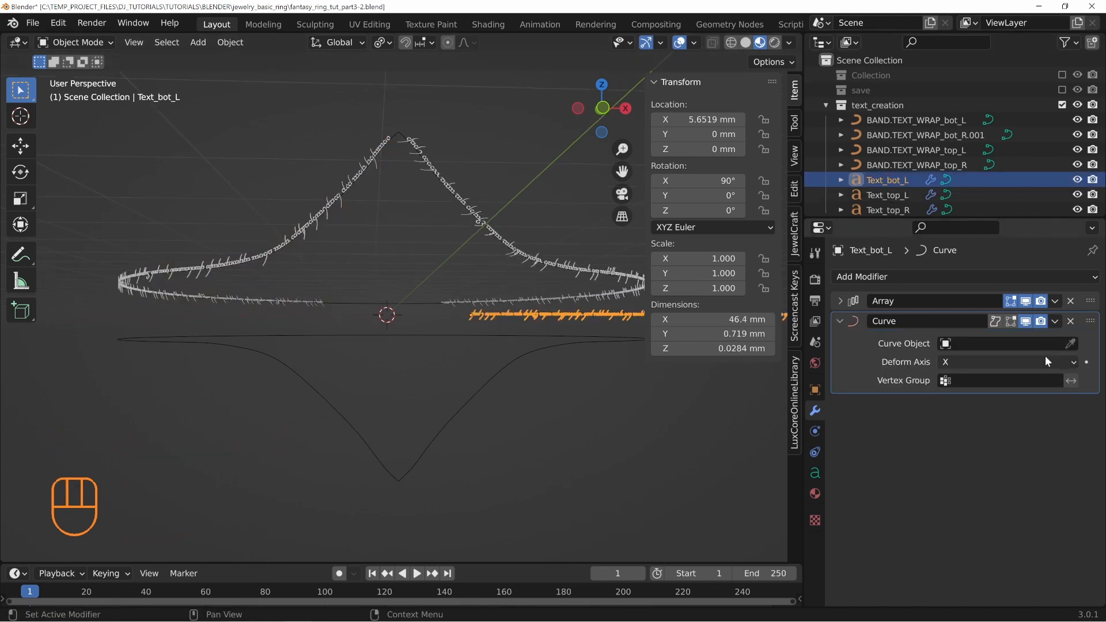
click(1070, 344)
click(370, 344)
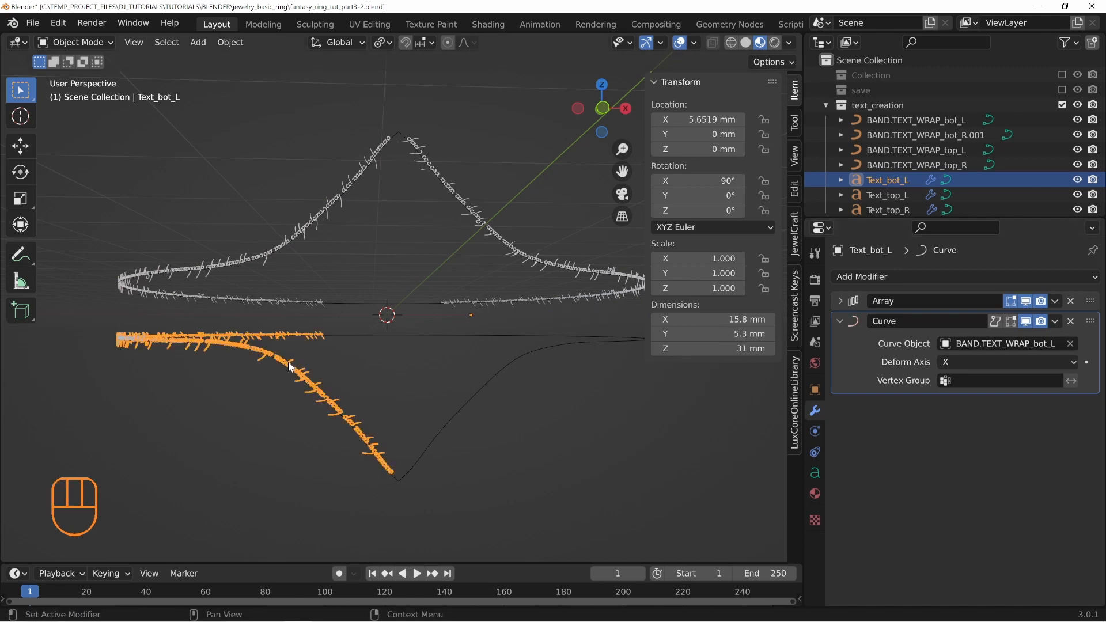
Duplicate the Text_top_R lettering in place
click(548, 268)
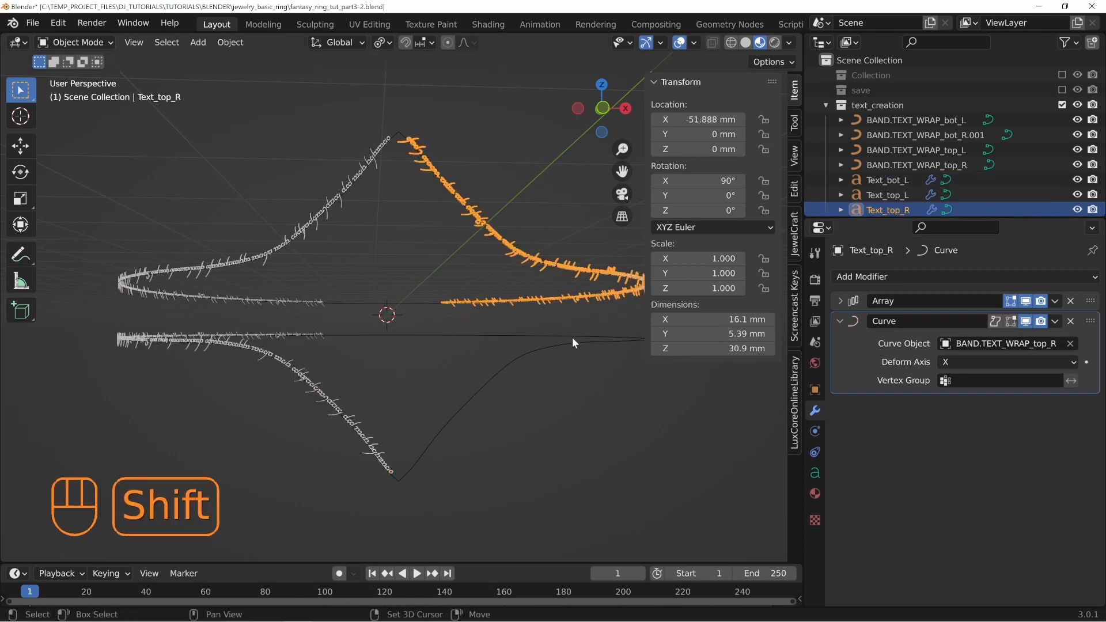
shift+middle_drag(572, 337, 499, 317)
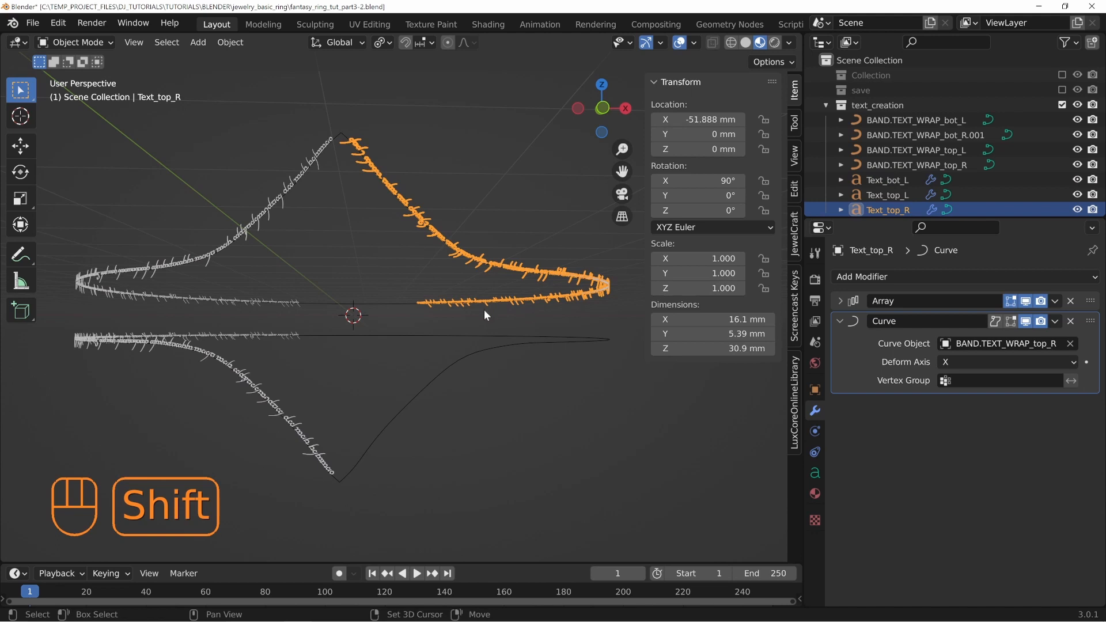
key(shift+d)
right_click(526, 293)
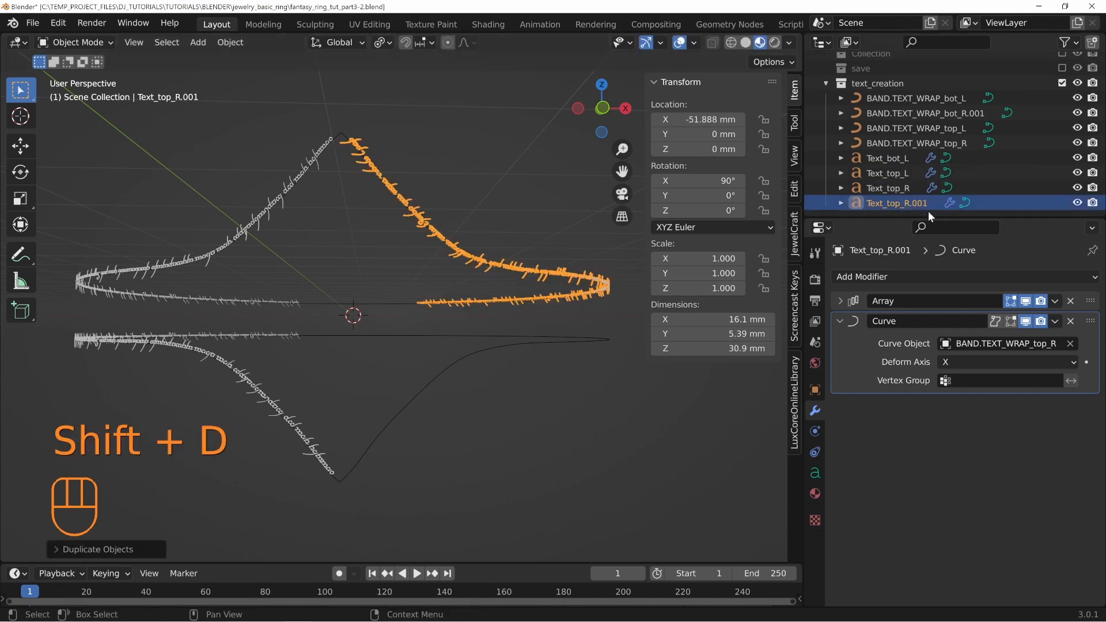
Rename the copy of the Text_top_R lettering Text_bot_R
scroll(927, 211, down, 1)
double_click(911, 205)
click(894, 202)
key(shift+Left)
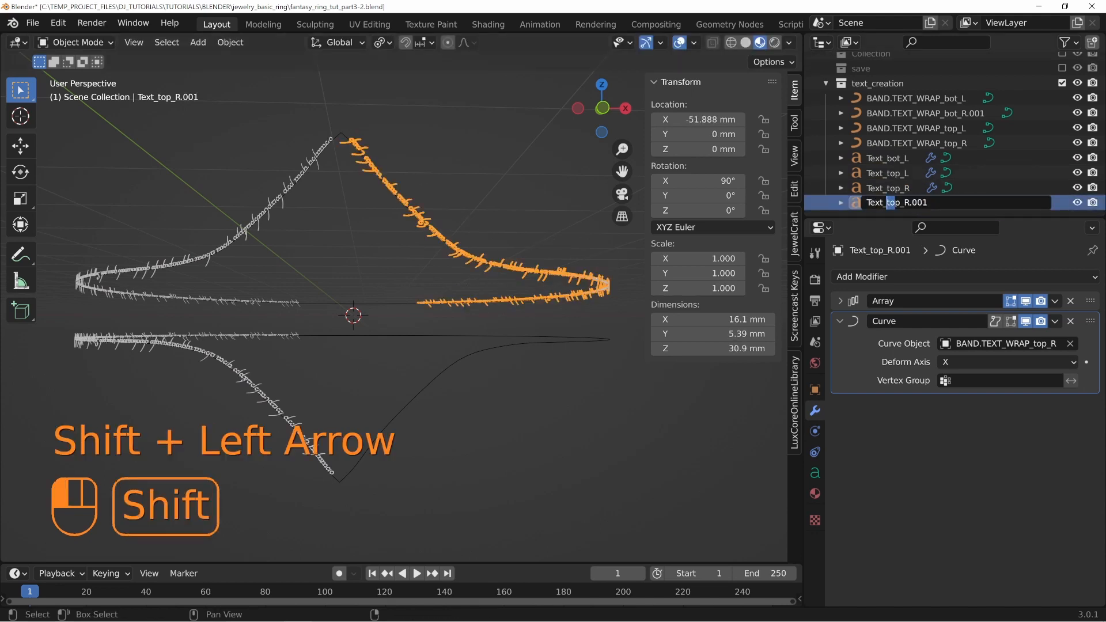
text(bot)
key(Delete)
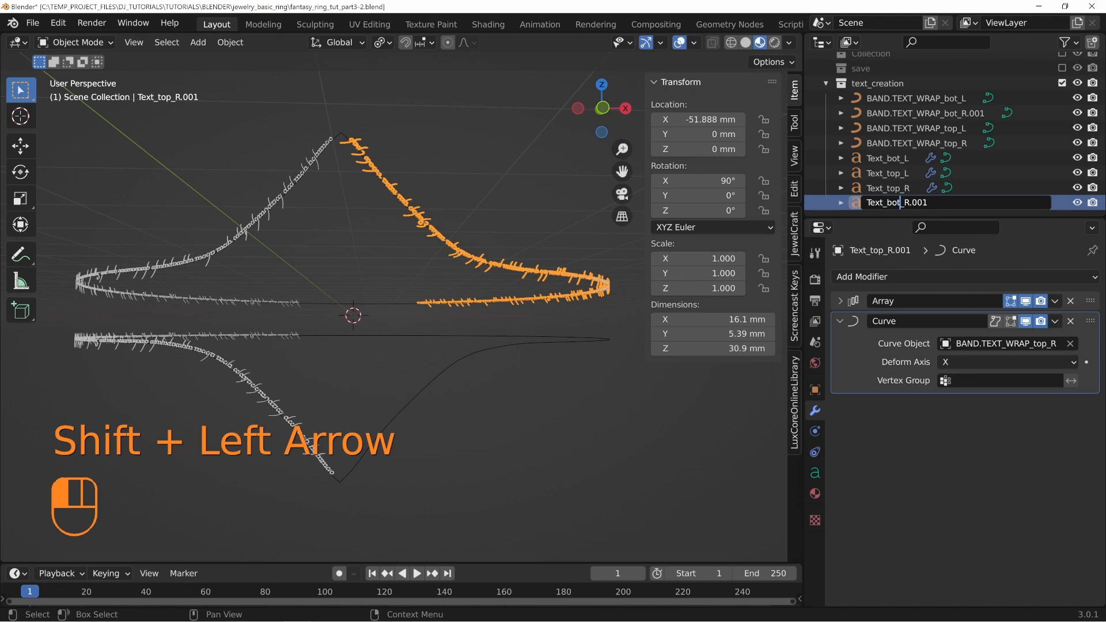
click(928, 202)
key(BackSpace)
key(BackSpace)
key(BackSpace)
key(BackSpace)
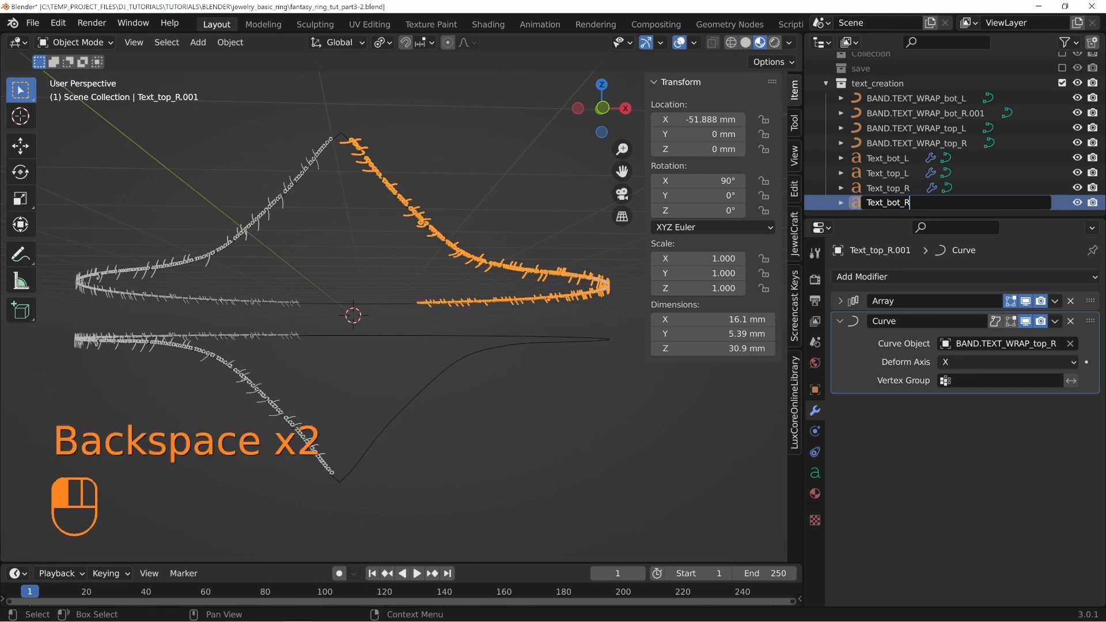
key(Return)
Set the curve object of Text_bot_R's Curve modifier to BAND.TEXT_WRAP_bot_R.001 and deselect everything
click(945, 344)
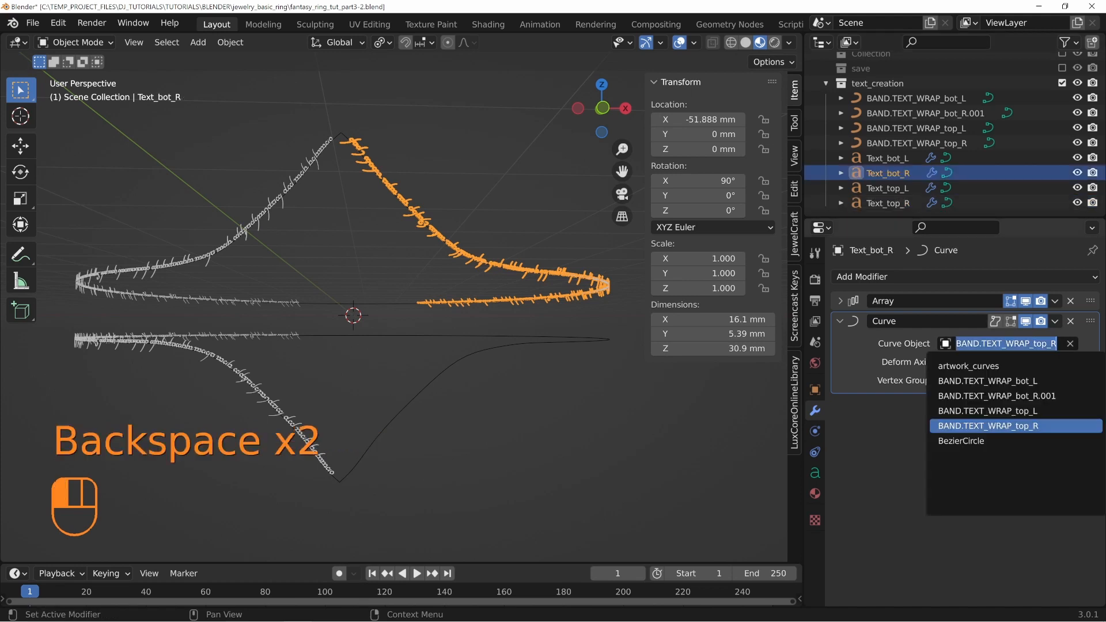
click(1028, 396)
key(alt+a)
Examine the lettering on all four wrap curves from several angles, checking its direction and placement
middle_drag(432, 480, 515, 347)
middle_drag(408, 345, 439, 320)
shift+middle_drag(300, 135, 274, 148)
shift+middle_drag(433, 298, 446, 275)
shift+middle_drag(375, 227, 427, 279)
middle_drag(482, 331, 527, 331)
middle_drag(244, 306, 438, 305)
scroll(1010, 147, up, 5)
Enable the ring model's Collection again so the band shows with the lettering, and save the file
click(1061, 75)
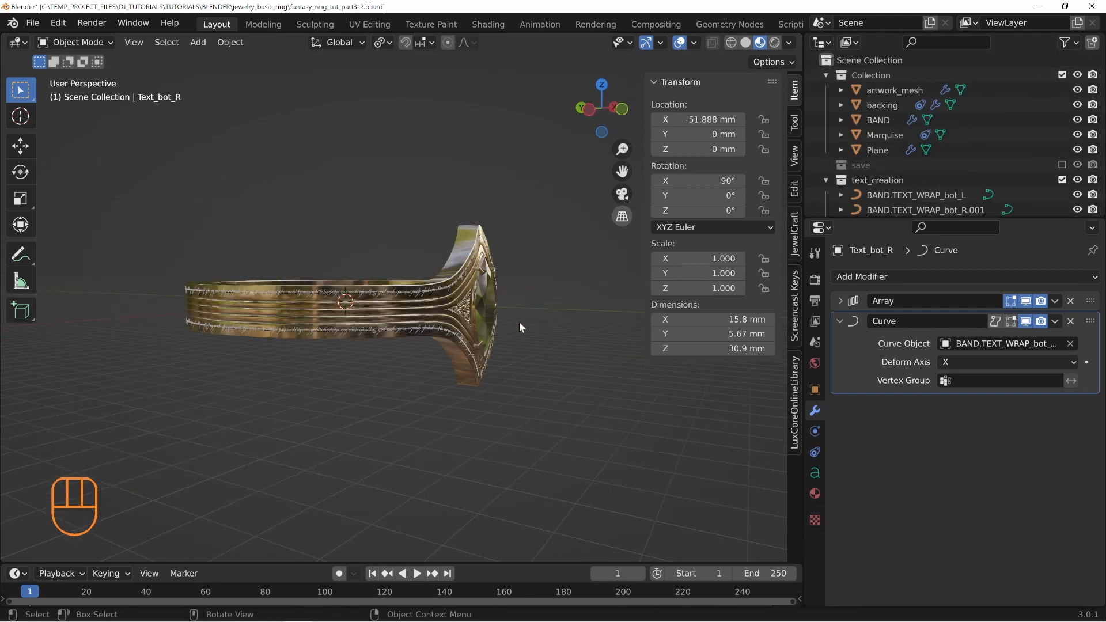
middle_drag(427, 321, 374, 294)
key(ctrl+s)
Select all four Text objects with BAND as the active object, link the band's gold material to the lettering, and deselect everything
scroll(395, 262, up, 3)
click(396, 248)
shift+click(352, 262)
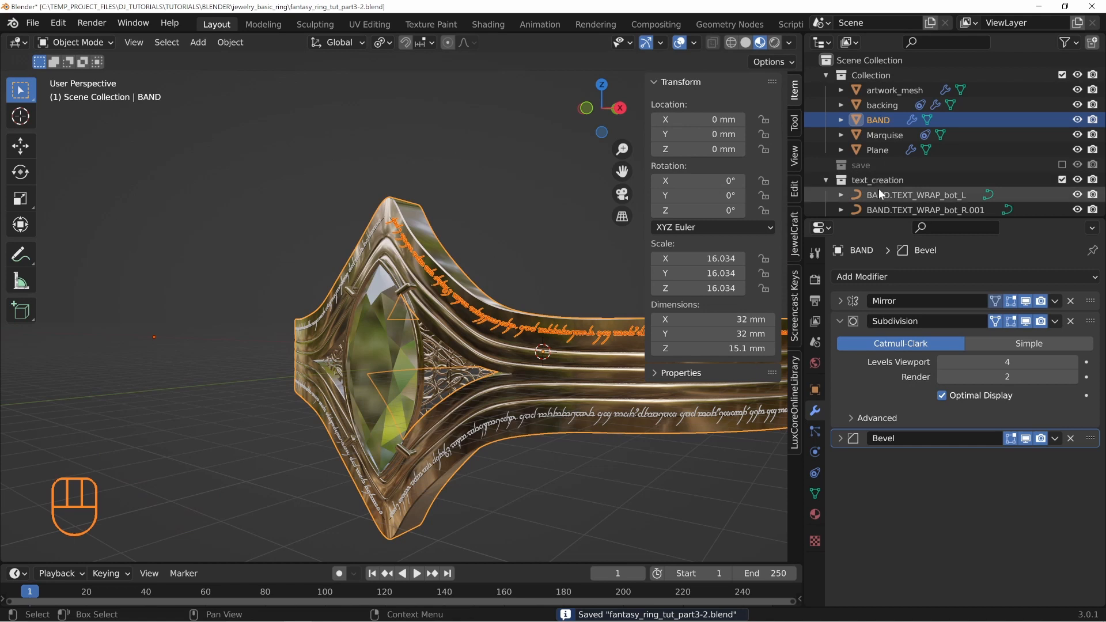
click(945, 194)
scroll(967, 197, down, 4)
click(890, 158)
shift+click(888, 203)
key(shift)
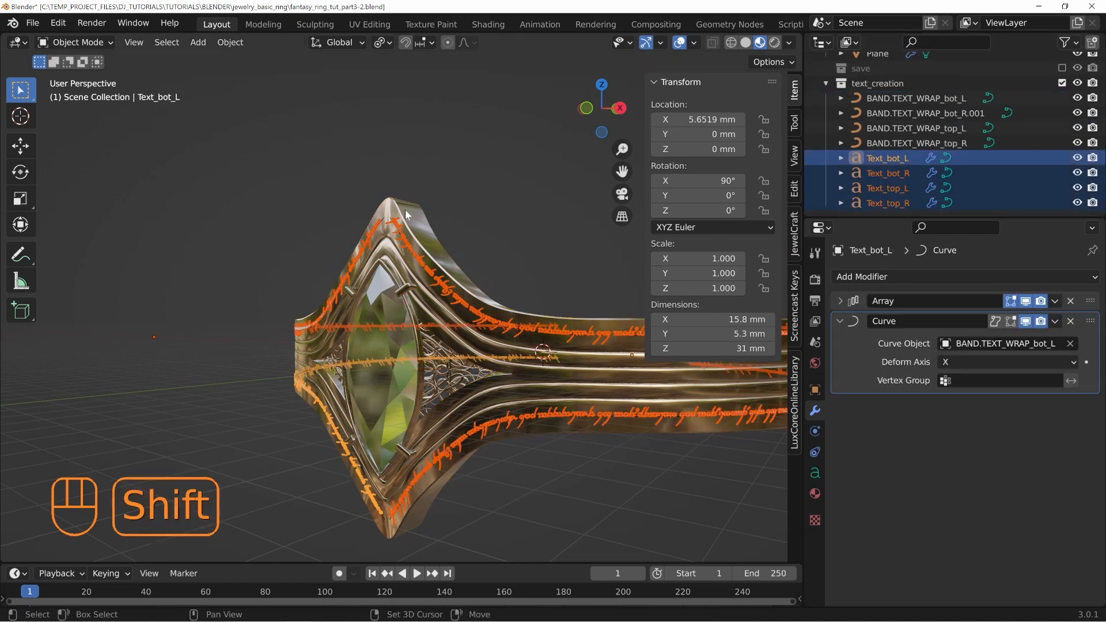
shift+click(406, 210)
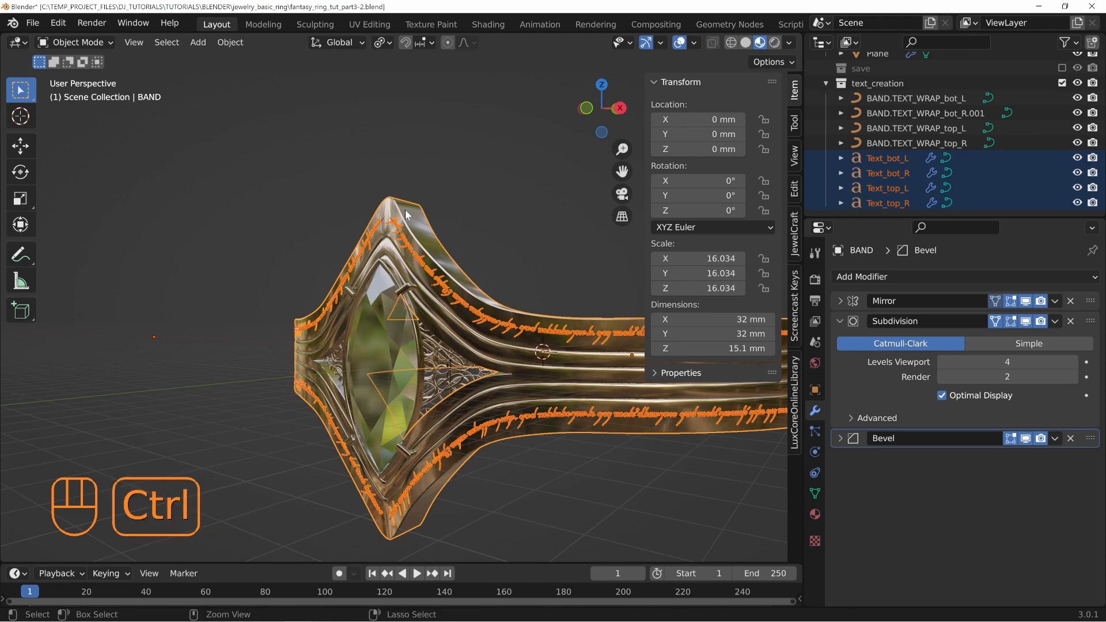
key(ctrl+l)
click(357, 249)
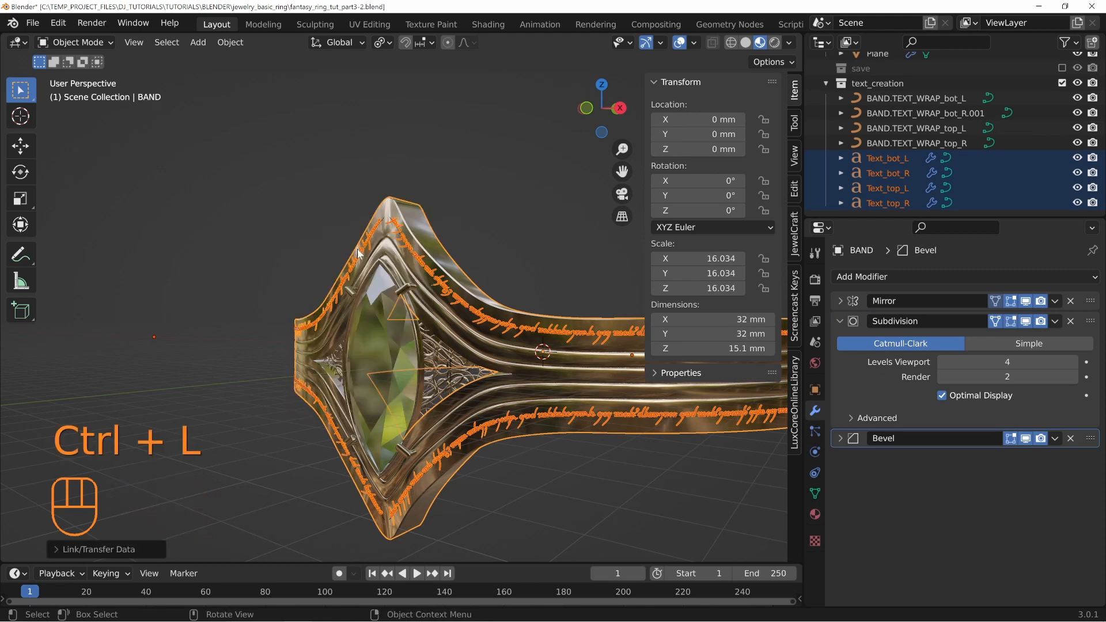
key(alt+a)
Examine the gold lettering on the band from the side and front, checking how it sits against the metal
middle_drag(491, 341, 415, 302)
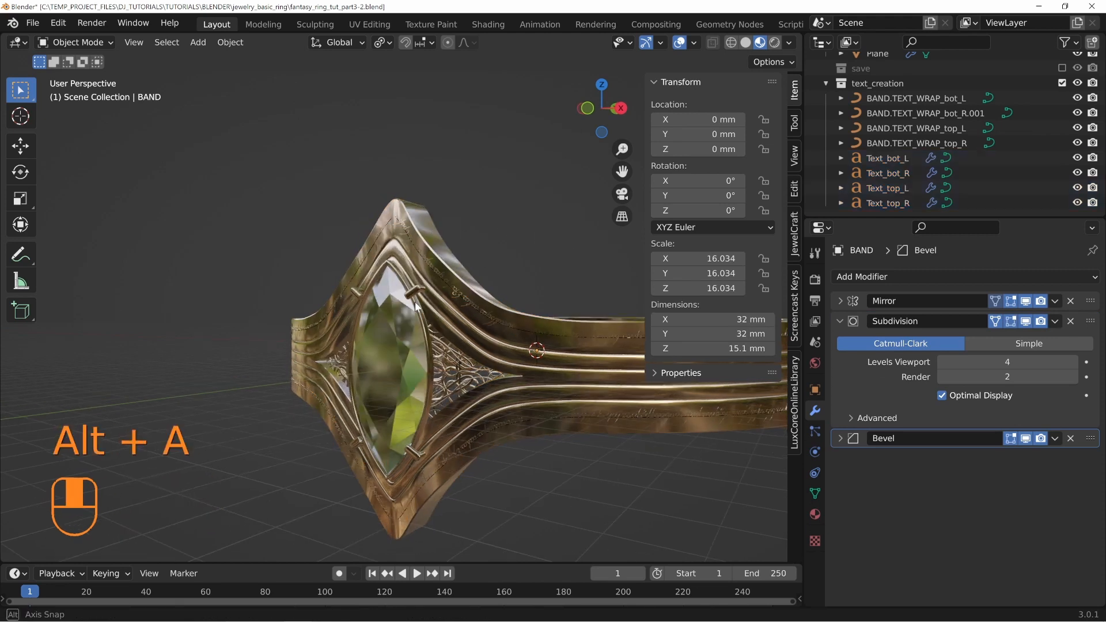
scroll(475, 321, up, 3)
scroll(461, 314, up, 2)
shift+middle_drag(567, 400, 565, 254)
scroll(489, 369, down, 4)
key(alt+a)
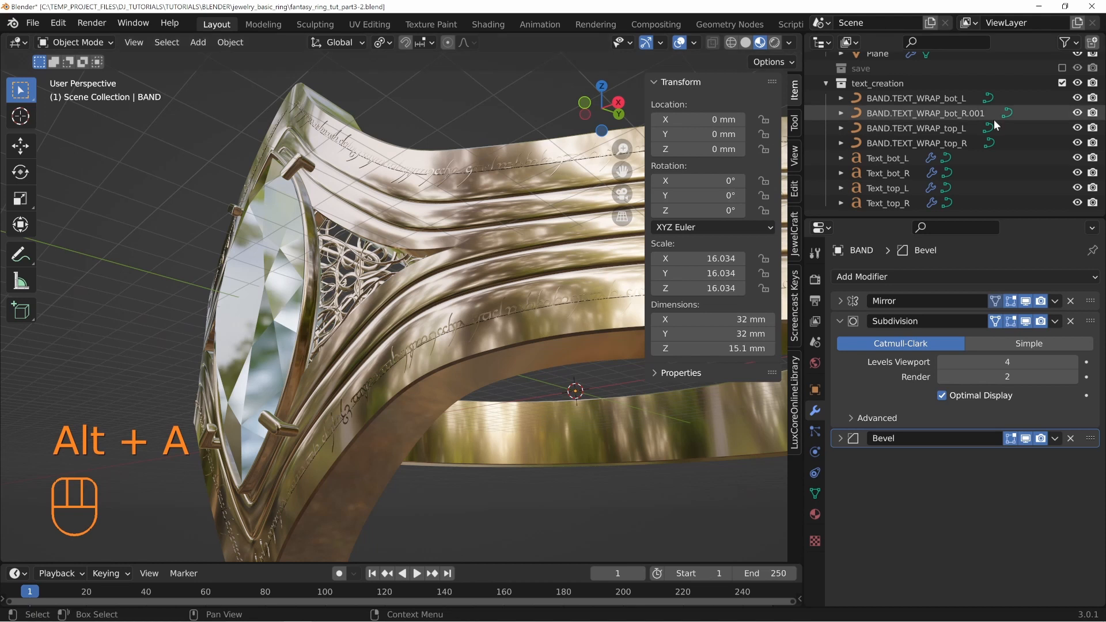
middle_drag(292, 321, 321, 262)
middle_drag(321, 262, 375, 292)
shift+middle_drag(478, 282, 412, 248)
middle_drag(412, 248, 377, 245)
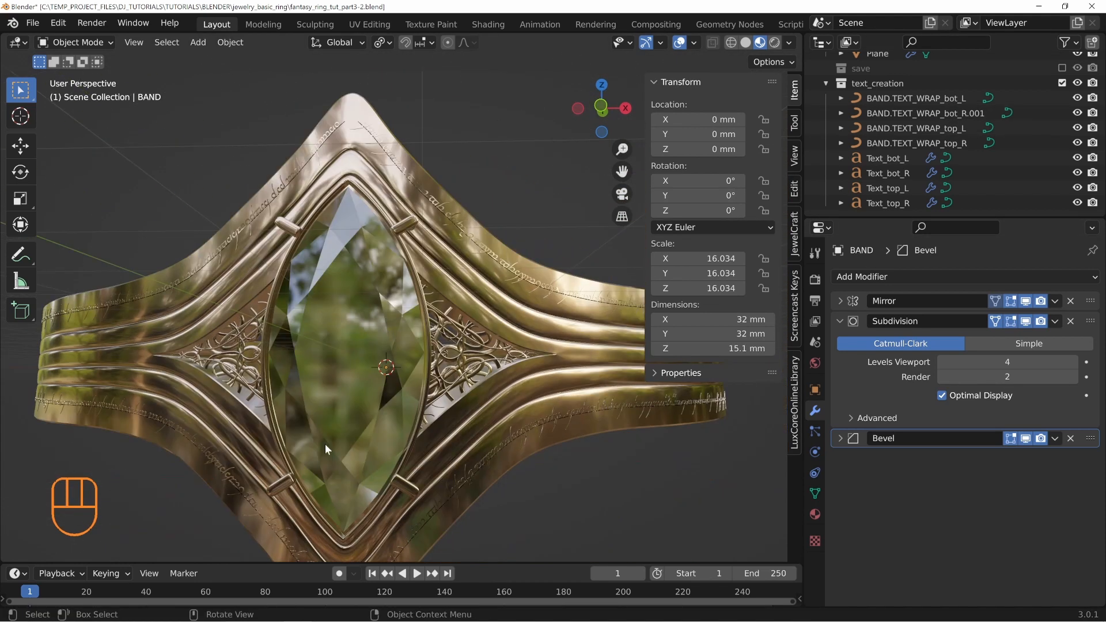
Examine the gold lettering along the band's upper and lower edges from the front, side and close up, with nothing selected
middle_drag(248, 372, 260, 322)
shift+middle_drag(341, 270, 392, 400)
key(alt+a)
middle_drag(462, 309, 398, 303)
shift+middle_drag(492, 413, 498, 371)
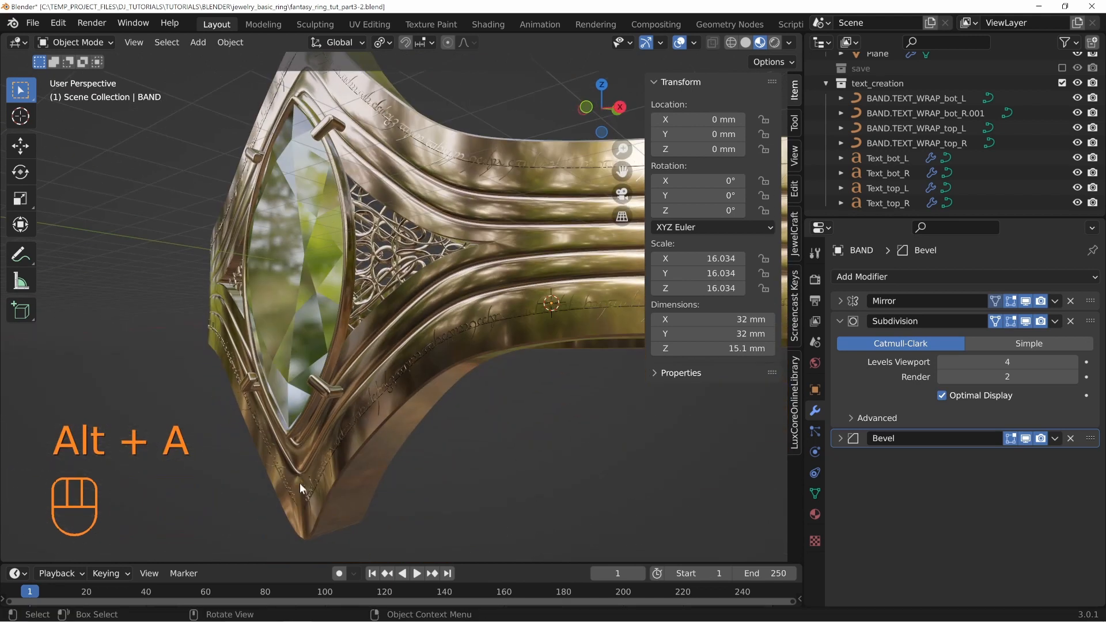
shift+middle_drag(386, 412, 380, 374)
middle_drag(330, 444, 362, 447)
middle_drag(499, 340, 444, 398)
middle_drag(443, 398, 423, 395)
shift+middle_drag(494, 298, 447, 299)
middle_drag(510, 320, 575, 323)
scroll(402, 320, down, 6)
shift+middle_drag(402, 323, 288, 237)
scroll(441, 355, up, 4)
scroll(288, 236, up, 5)
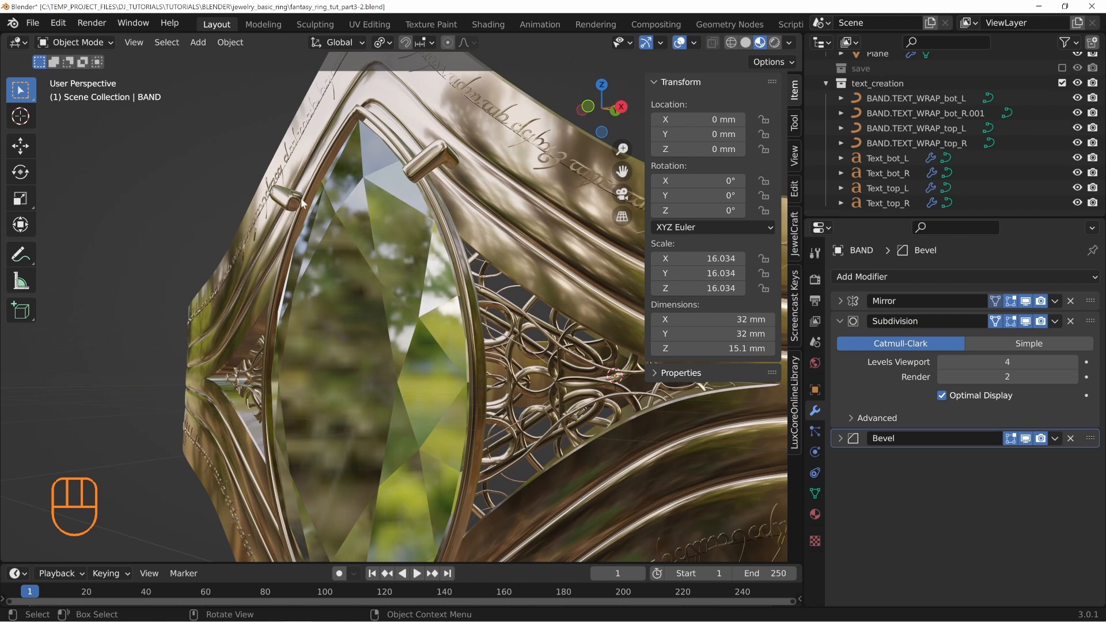
Give the band its own single-user copy of the gold material, change its base color to a silvery white, and deselect everything
scroll(288, 236, down, 5)
click(554, 391)
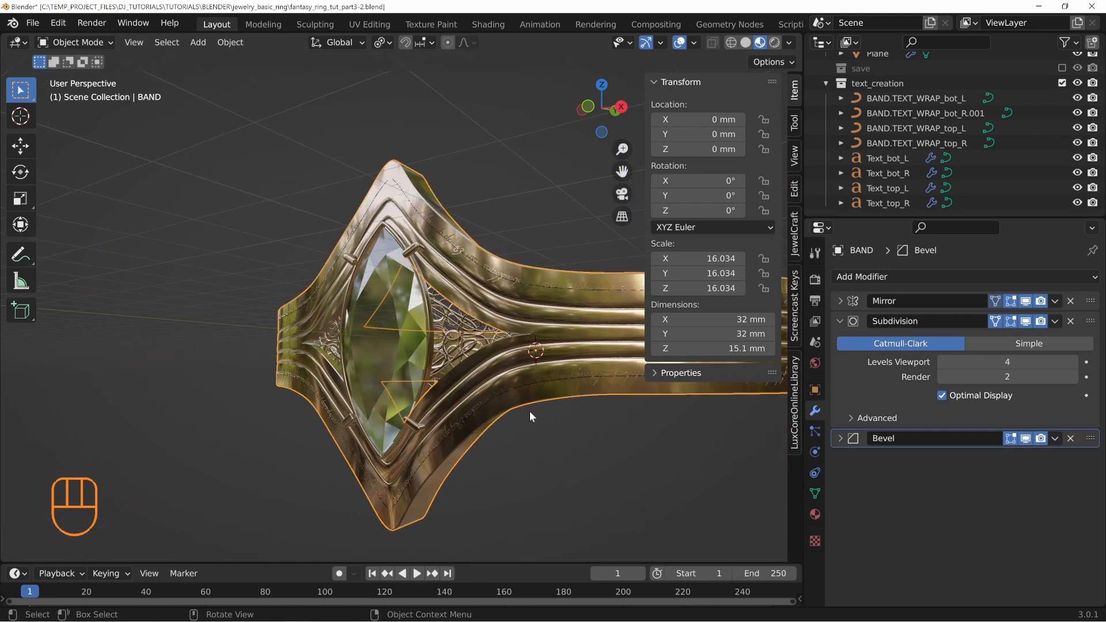
click(814, 513)
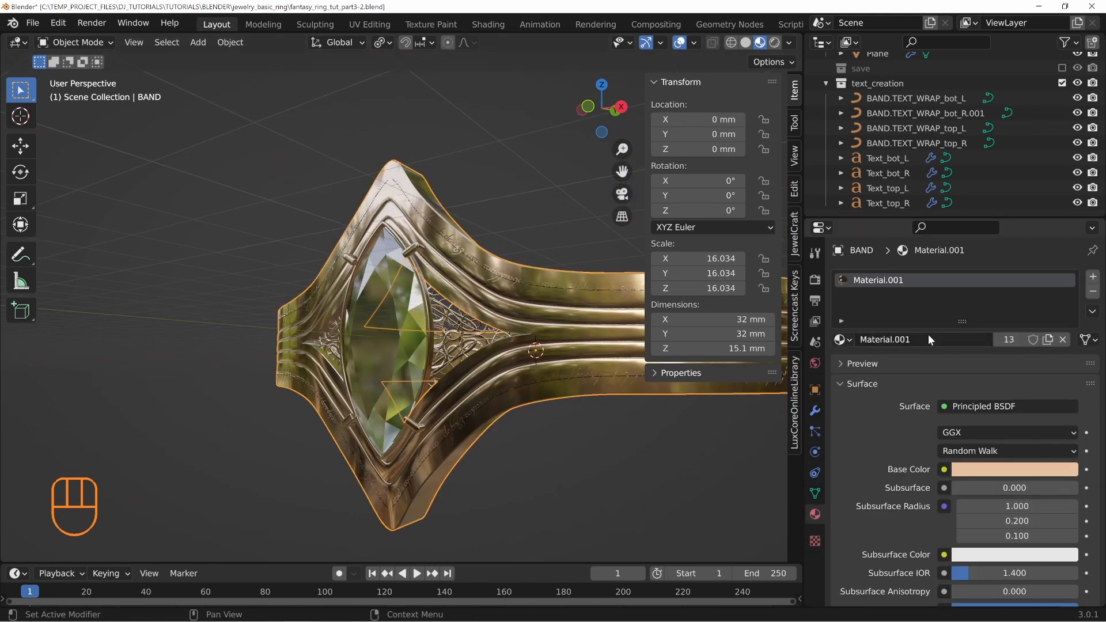
click(1048, 340)
click(996, 469)
click(1001, 306)
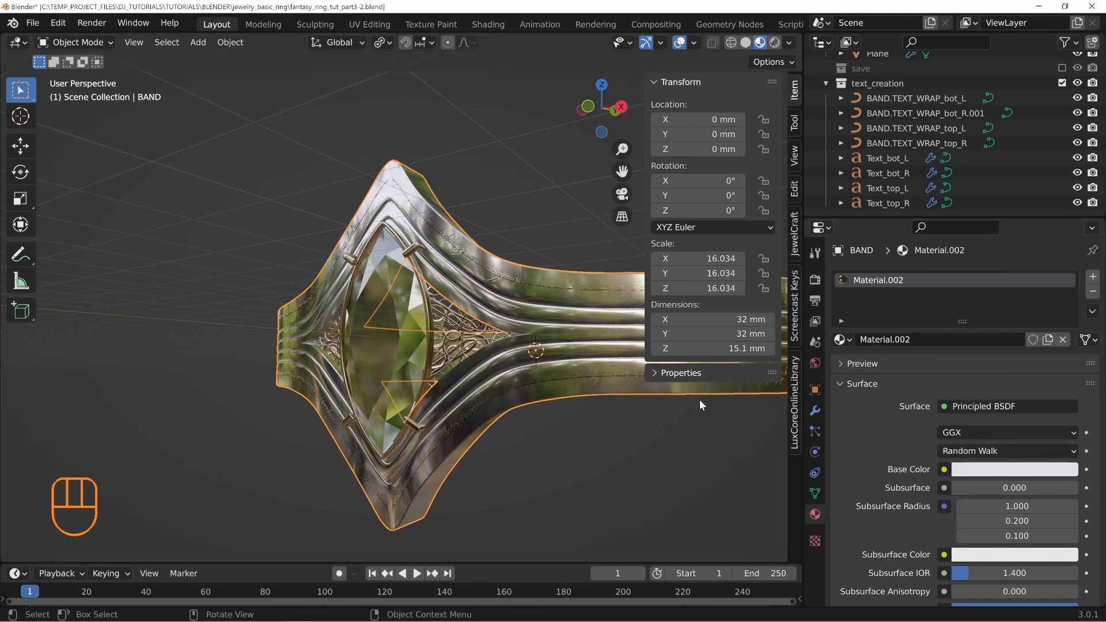
key(alt+a)
middle_drag(486, 338, 436, 348)
middle_drag(348, 306, 382, 306)
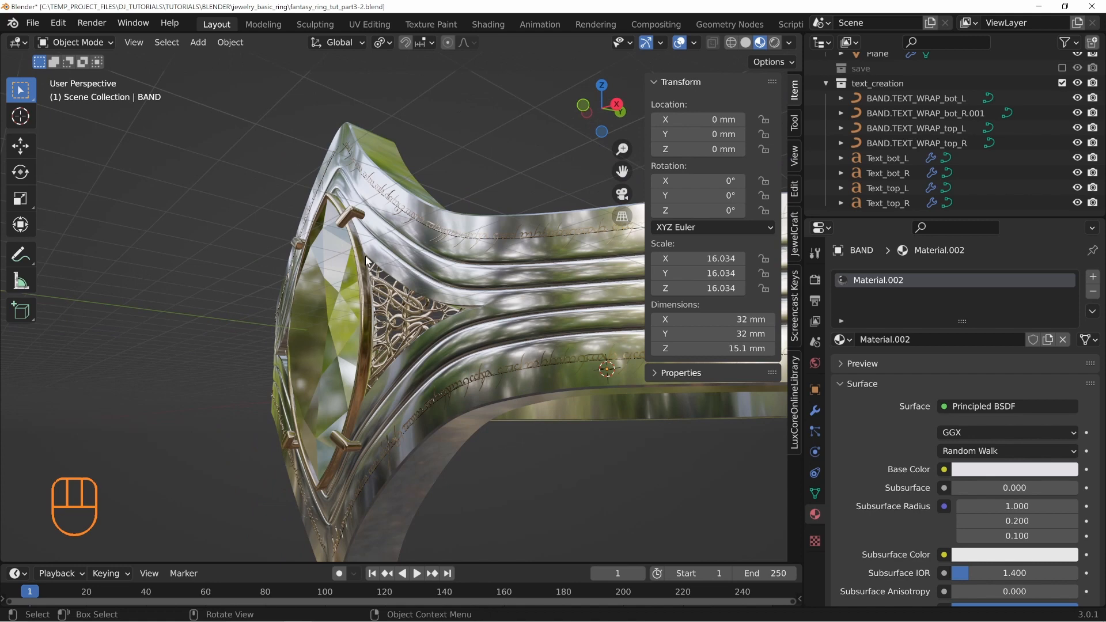
middle_drag(465, 396, 473, 358)
Select the marquise gem, change the base color of its Diamond material to red, and deselect it
click(292, 318)
shift+middle_drag(329, 409, 398, 323)
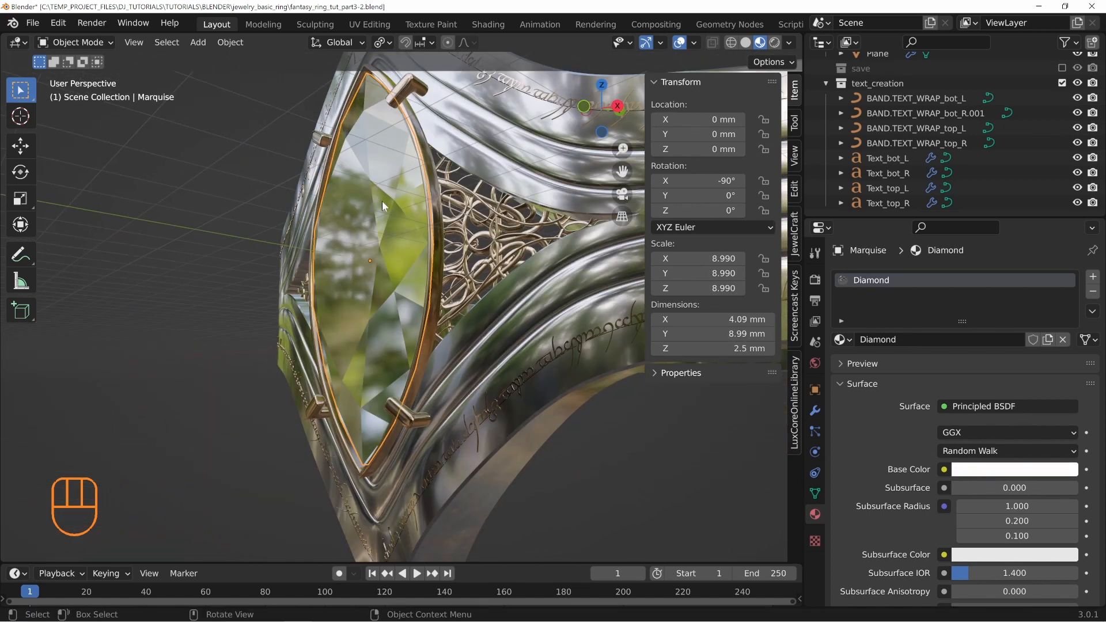
middle_drag(521, 293, 572, 299)
click(970, 469)
drag(1022, 336, 981, 362)
key(alt+a)
Display the ring in rendered shading and examine the gem, silver band and gold lettering from several angles
mouse_move(358, 328)
middle_down()
mouse_move(461, 351)
mouse_move(413, 332)
mouse_move(444, 307)
mouse_move(506, 346)
mouse_move(603, 317)
mouse_move(445, 309)
mouse_move(493, 333)
mouse_move(520, 366)
middle_up()
key(alt+a)
key(z)
click(436, 230)
click(476, 294)
key(alt+a)
mouse_move(476, 348)
shift+middle_down()
mouse_move(444, 367)
mouse_move(320, 299)
mouse_move(430, 308)
mouse_move(480, 344)
mouse_move(499, 327)
mouse_move(538, 330)
mouse_move(430, 360)
mouse_move(431, 350)
shift+middle_up()
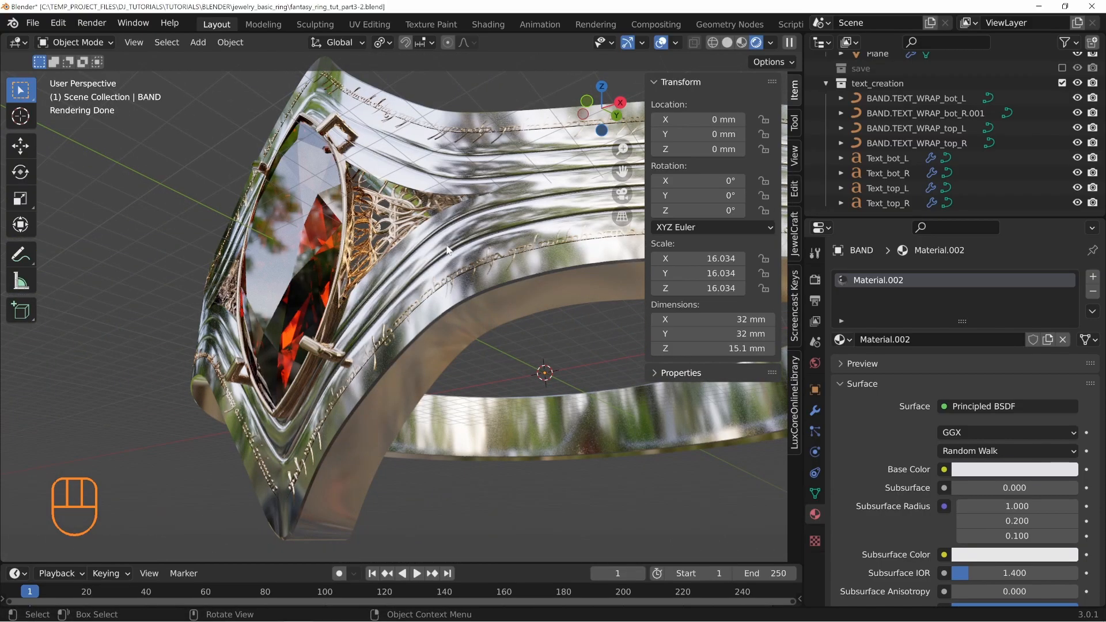
middle_drag(370, 201, 487, 112)
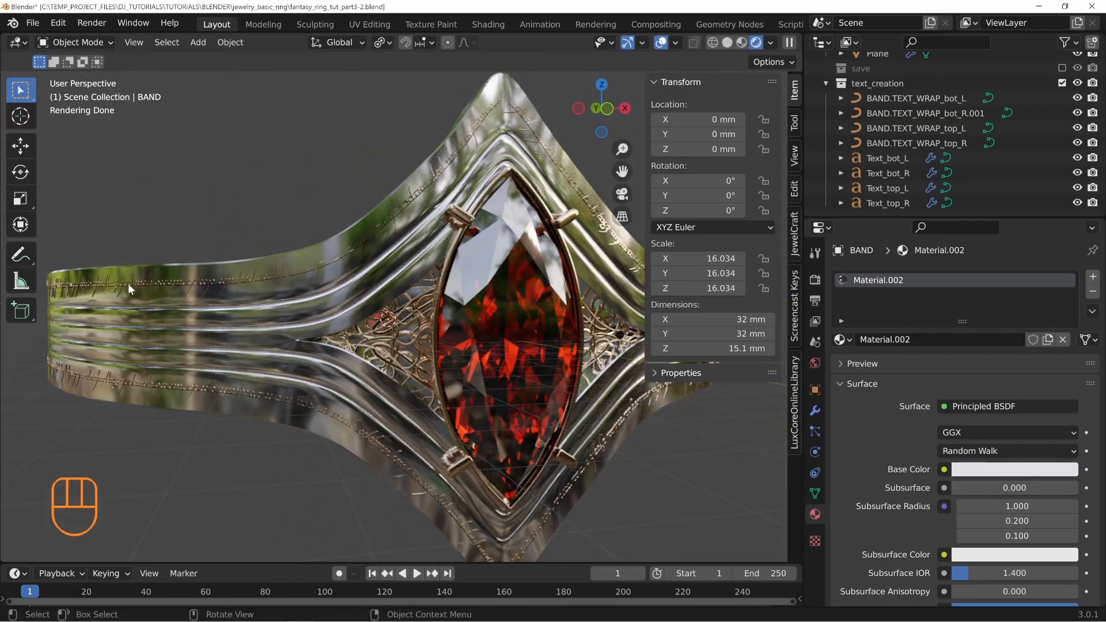
middle_drag(325, 320, 488, 374)
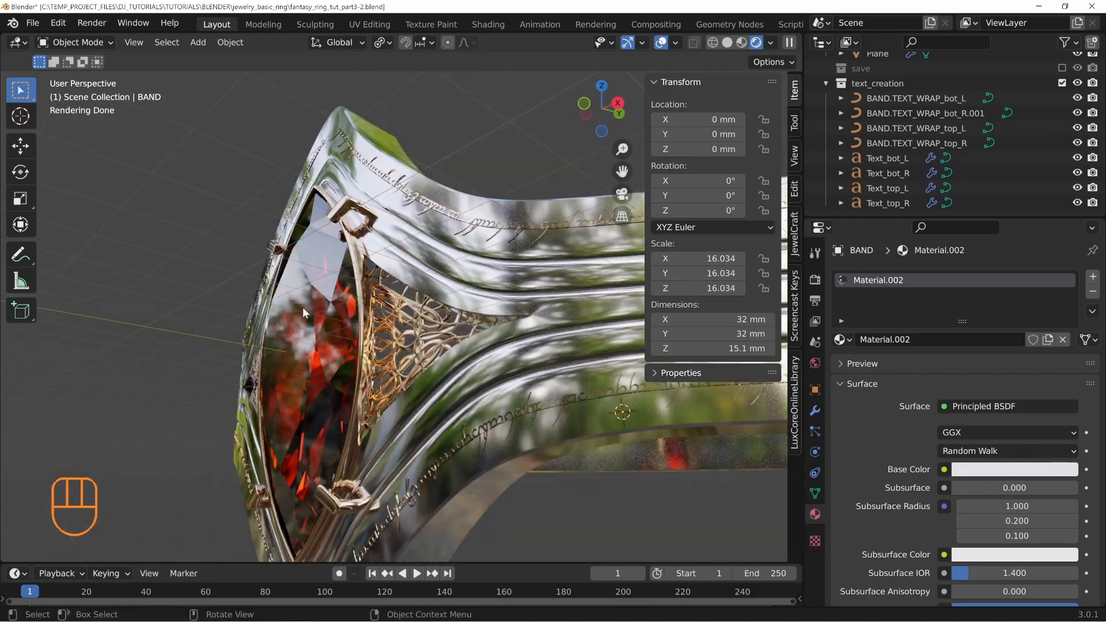
middle_drag(302, 306, 455, 386)
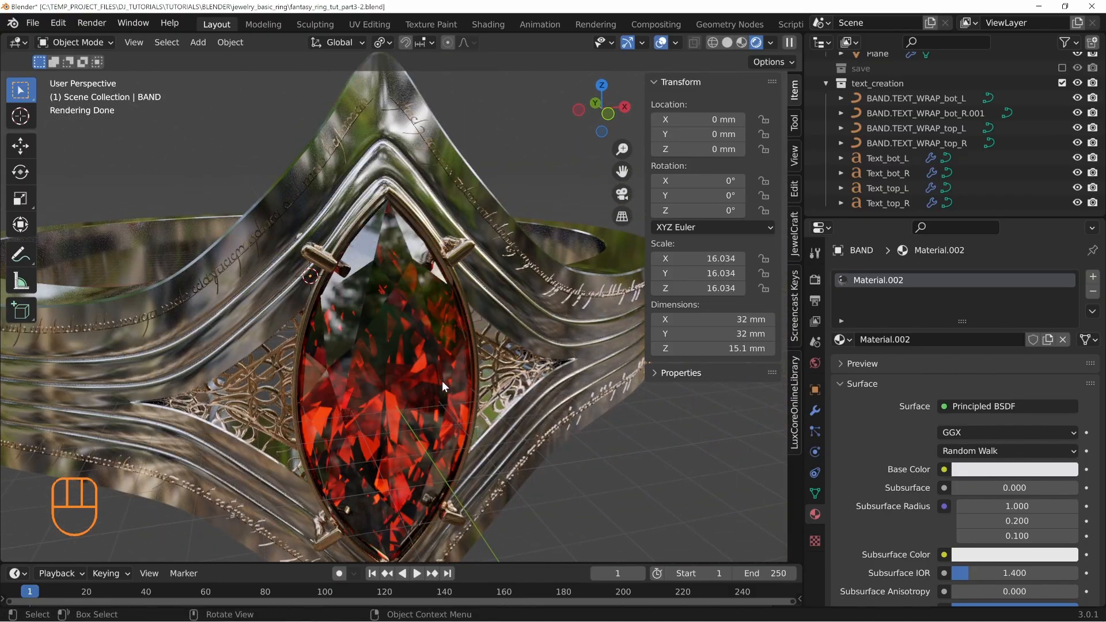
middle_drag(464, 386, 465, 386)
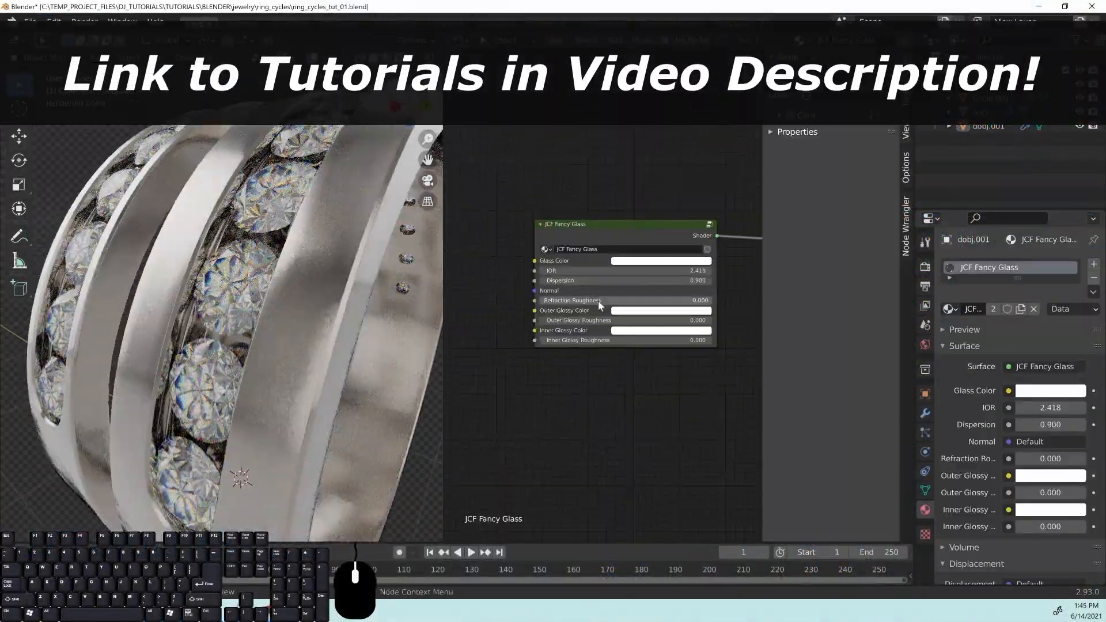
Open the Outer Glossy Color of the JCF Fancy Glass node for editing
click(641, 311)
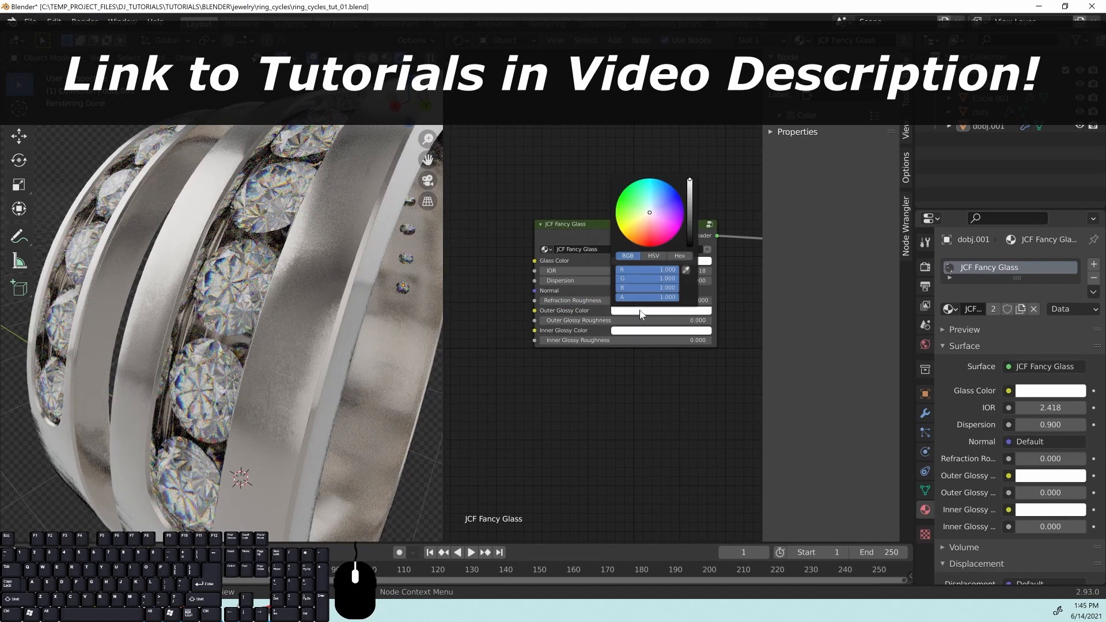